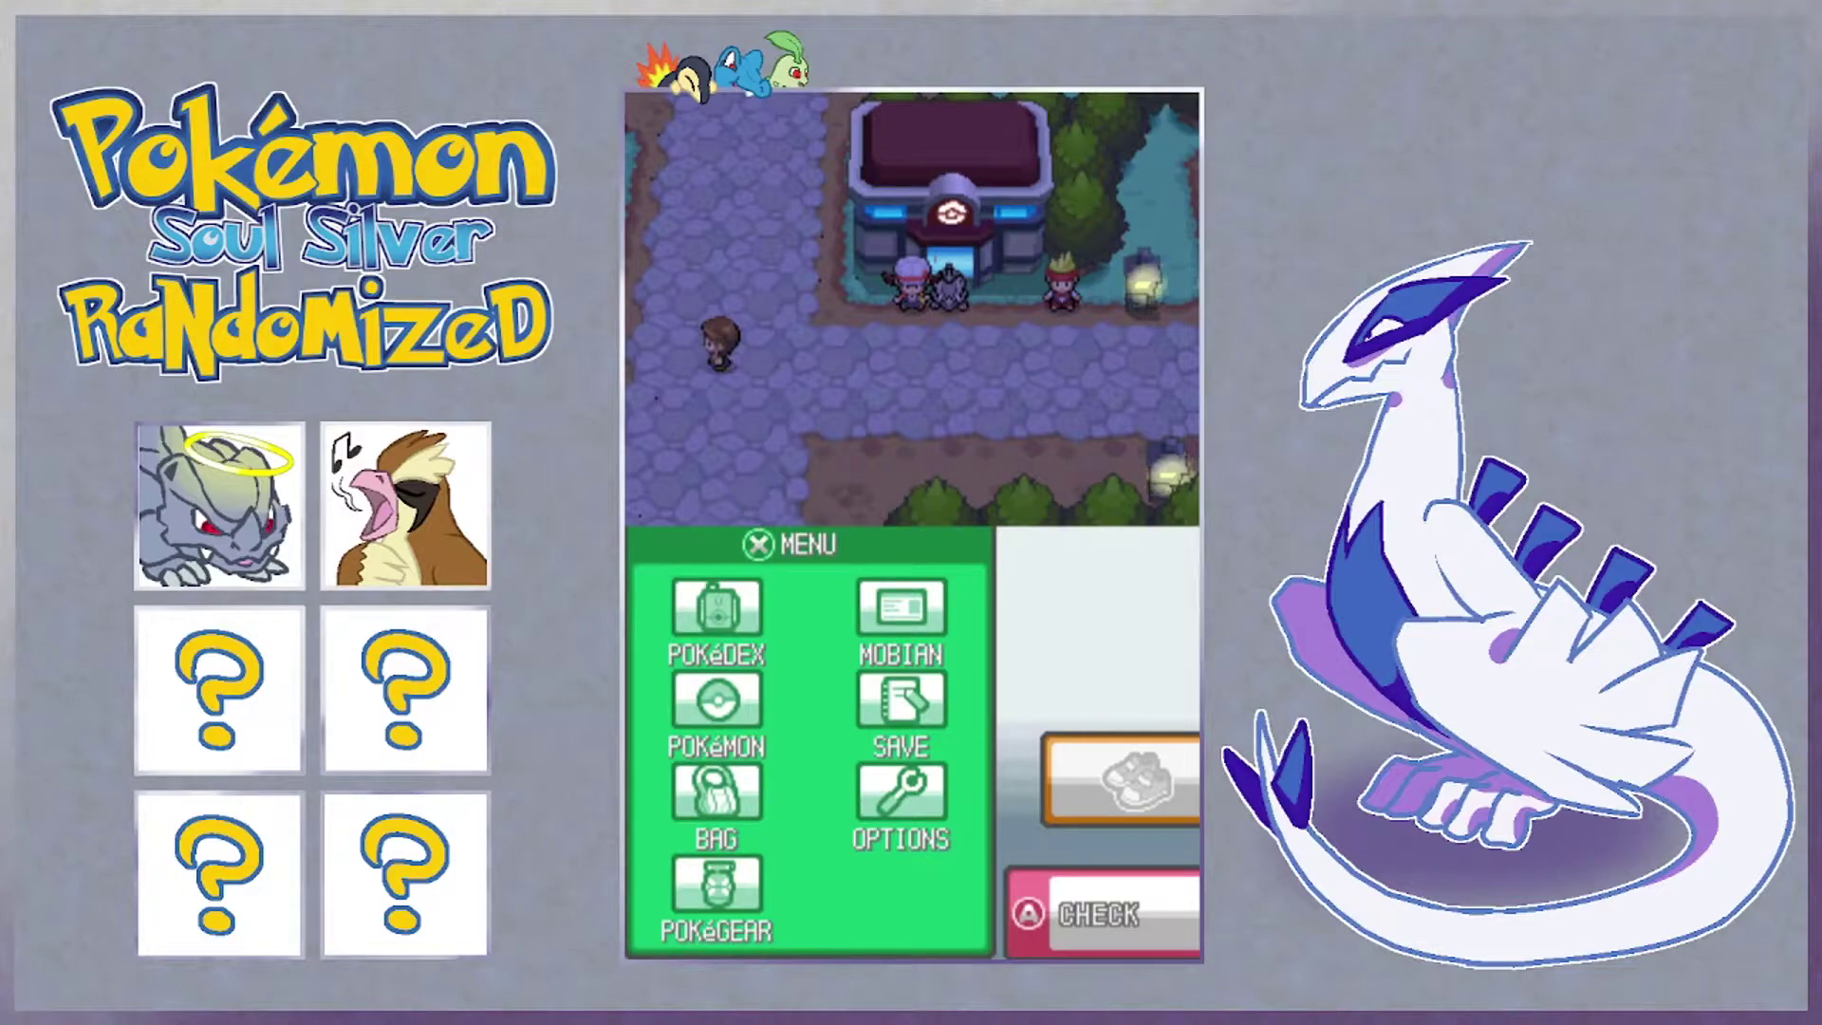
{"action": "key", "text": "Right"}
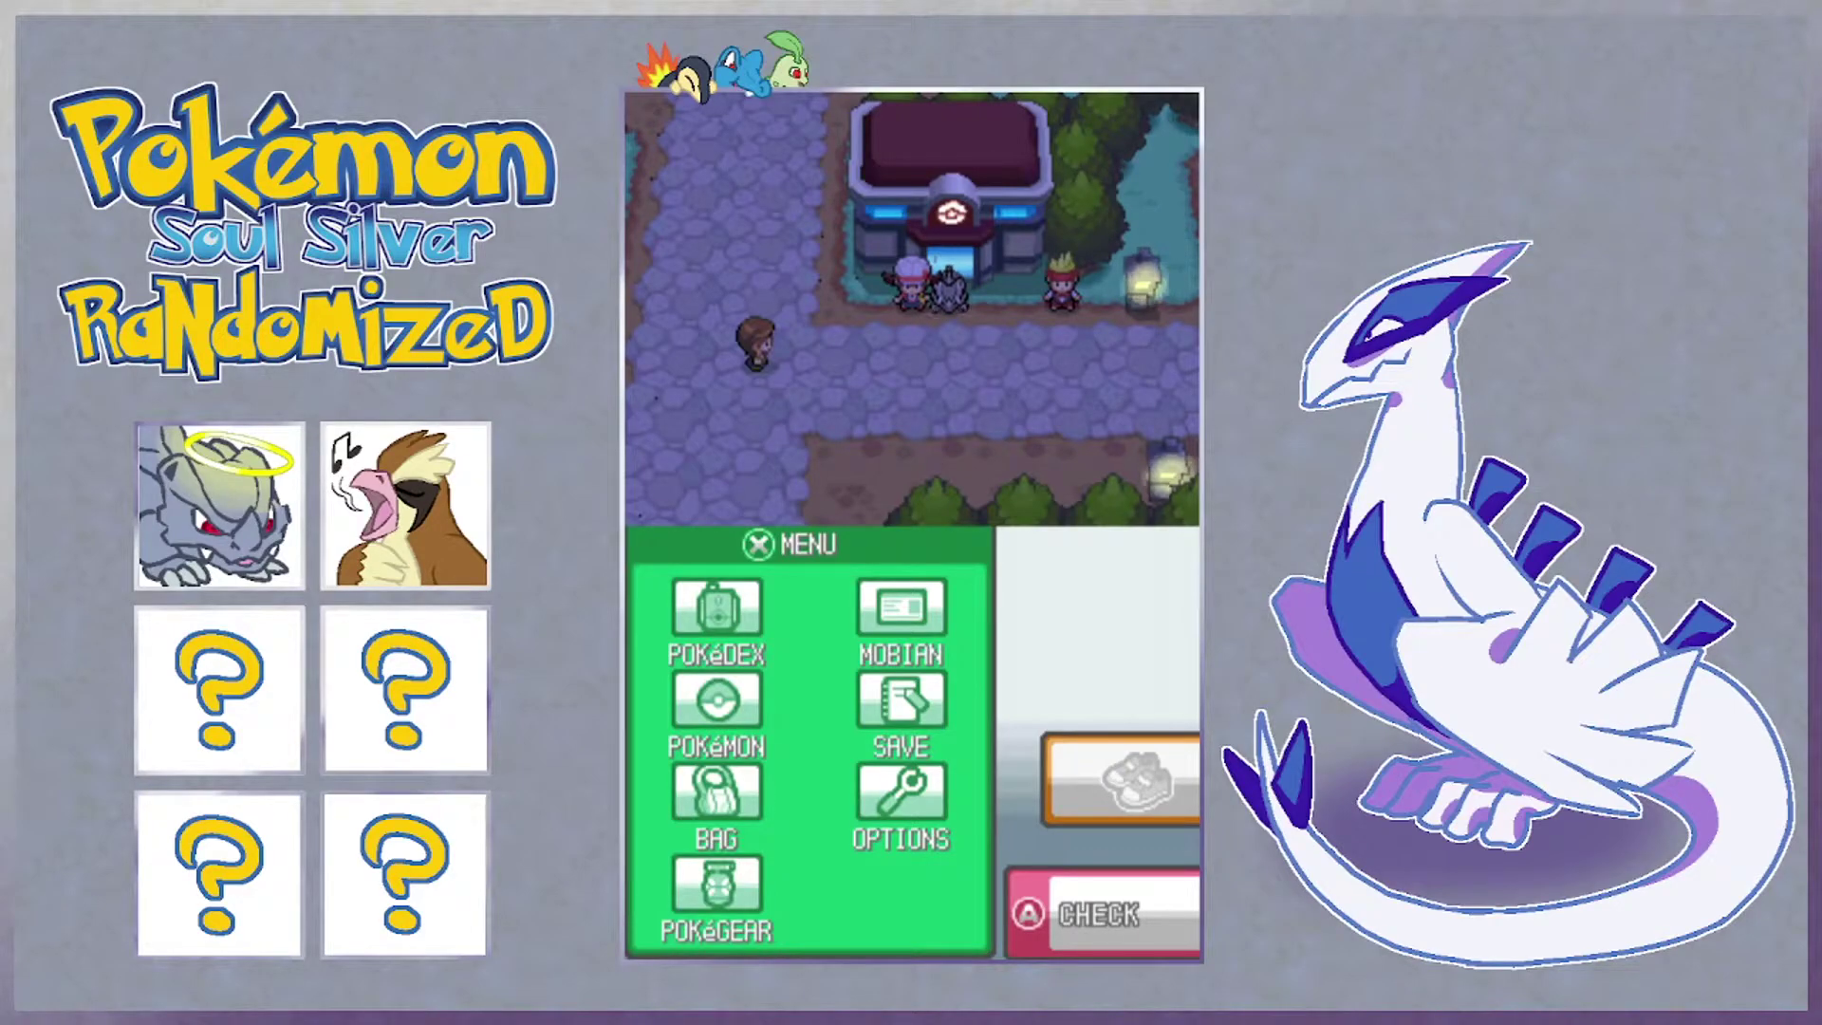
{"action": "key", "text": "Down"}
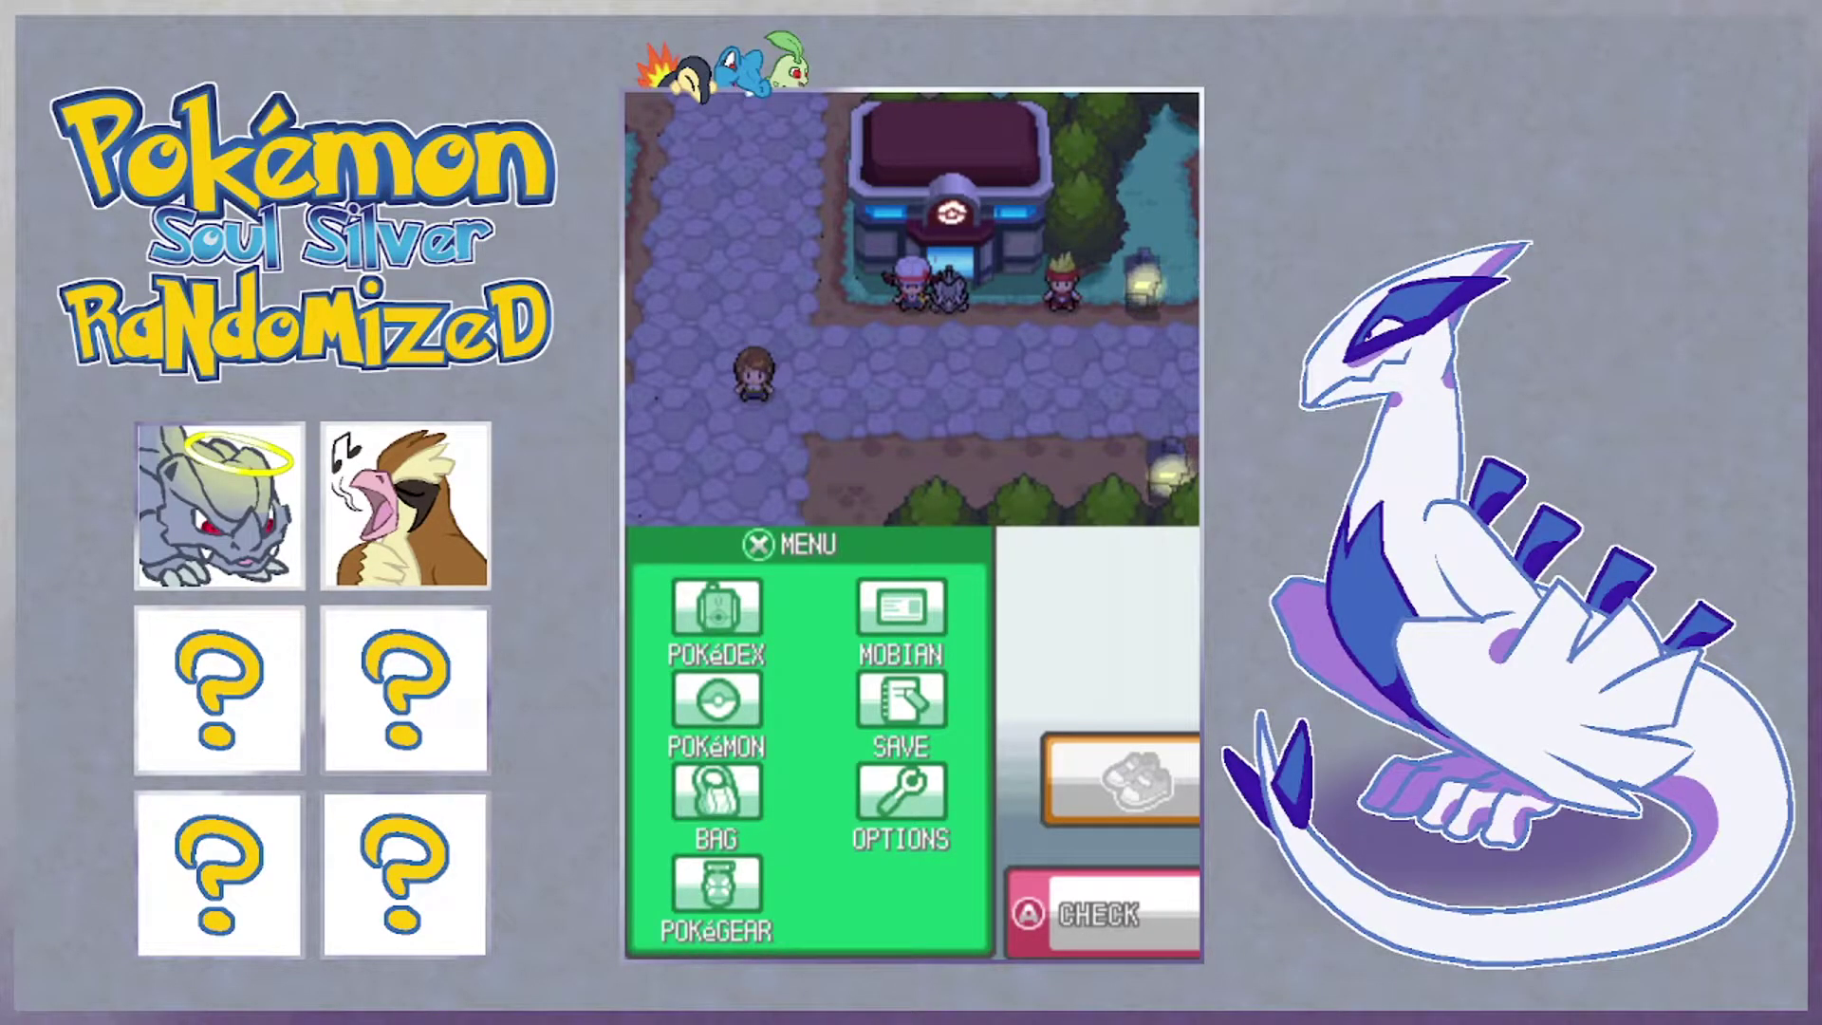
{"action": "key", "text": "Up"}
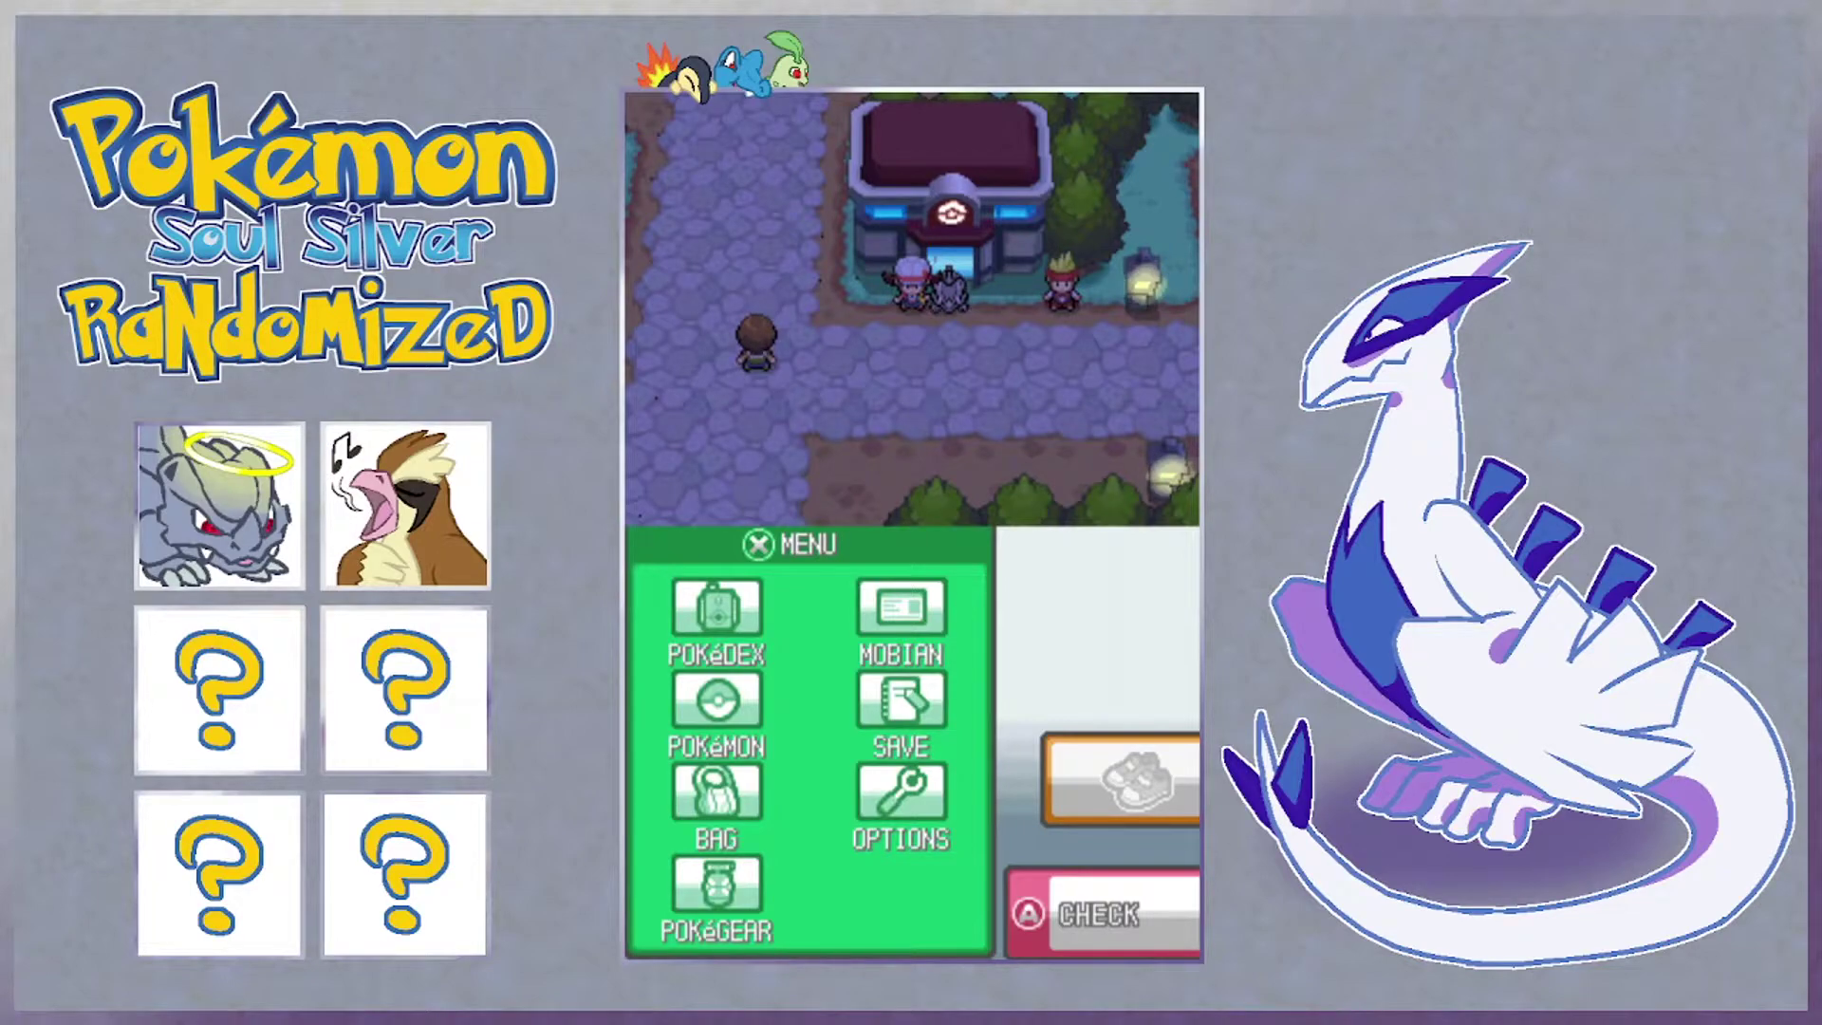
{"action": "key", "text": "Down"}
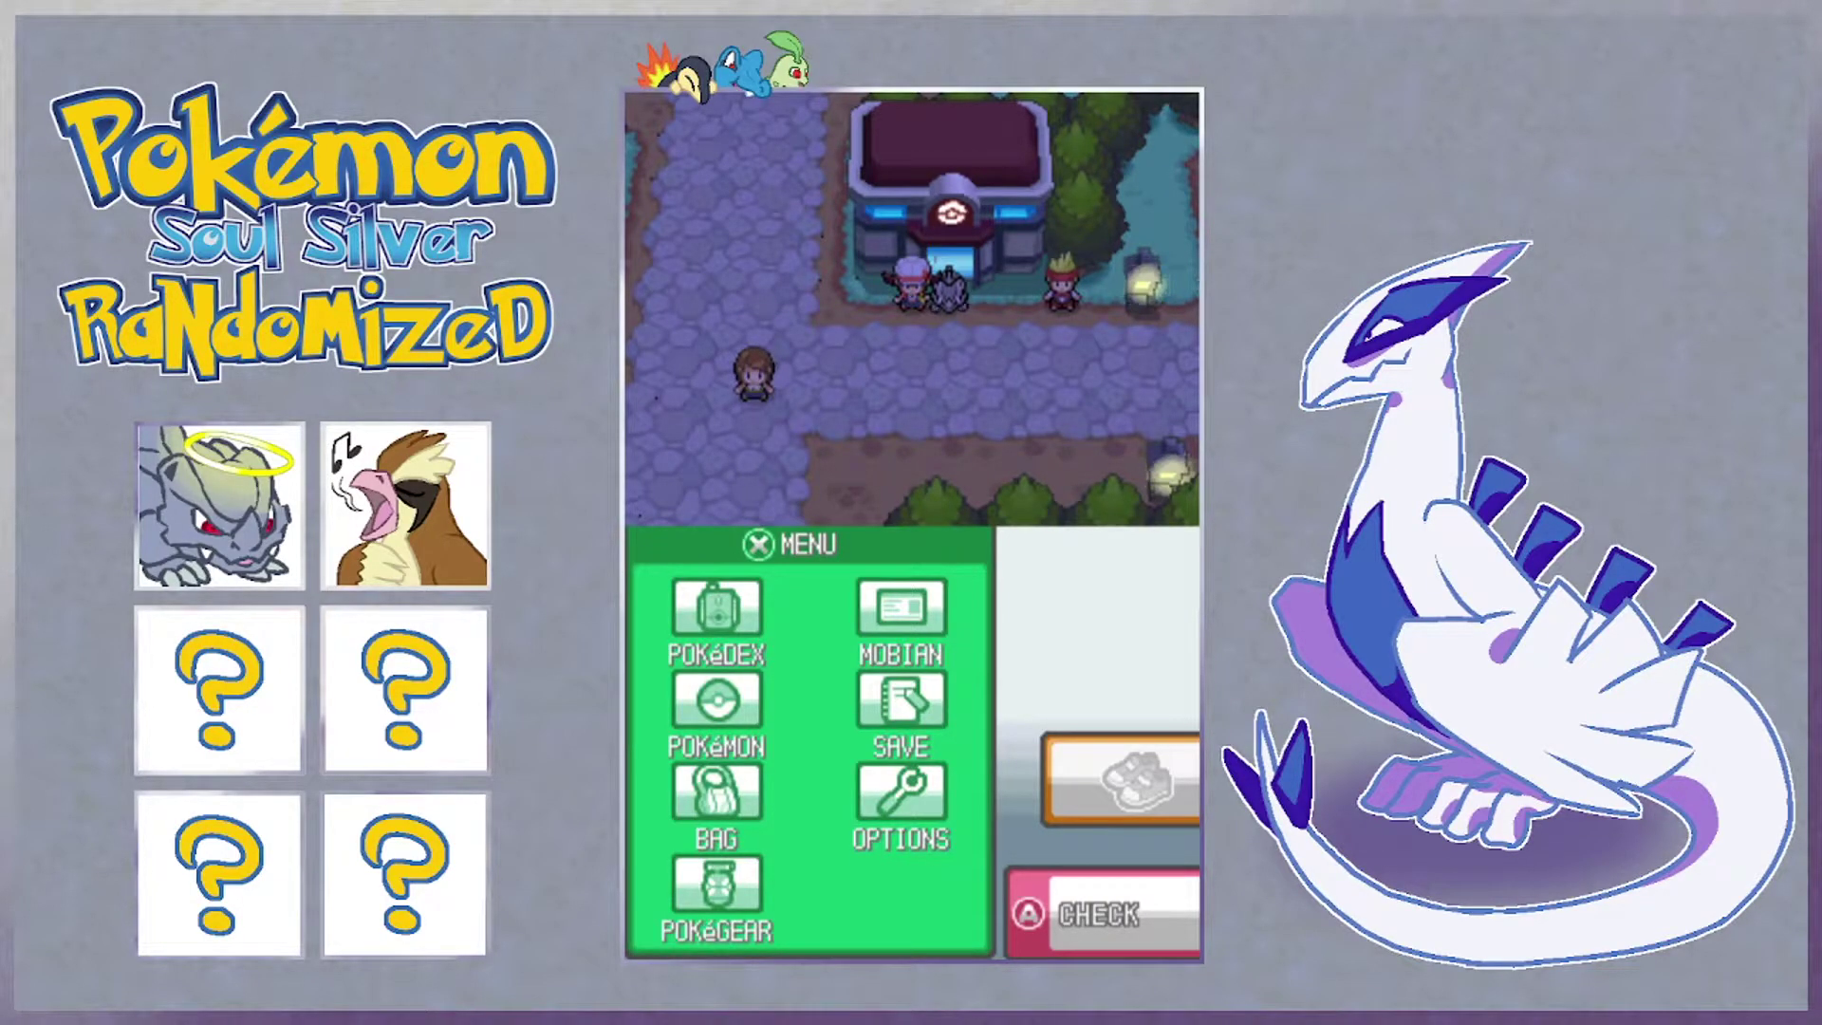
{"action": "key", "text": "Down"}
{"action": "key", "text": "Right"}
{"action": "key", "text": "Up"}
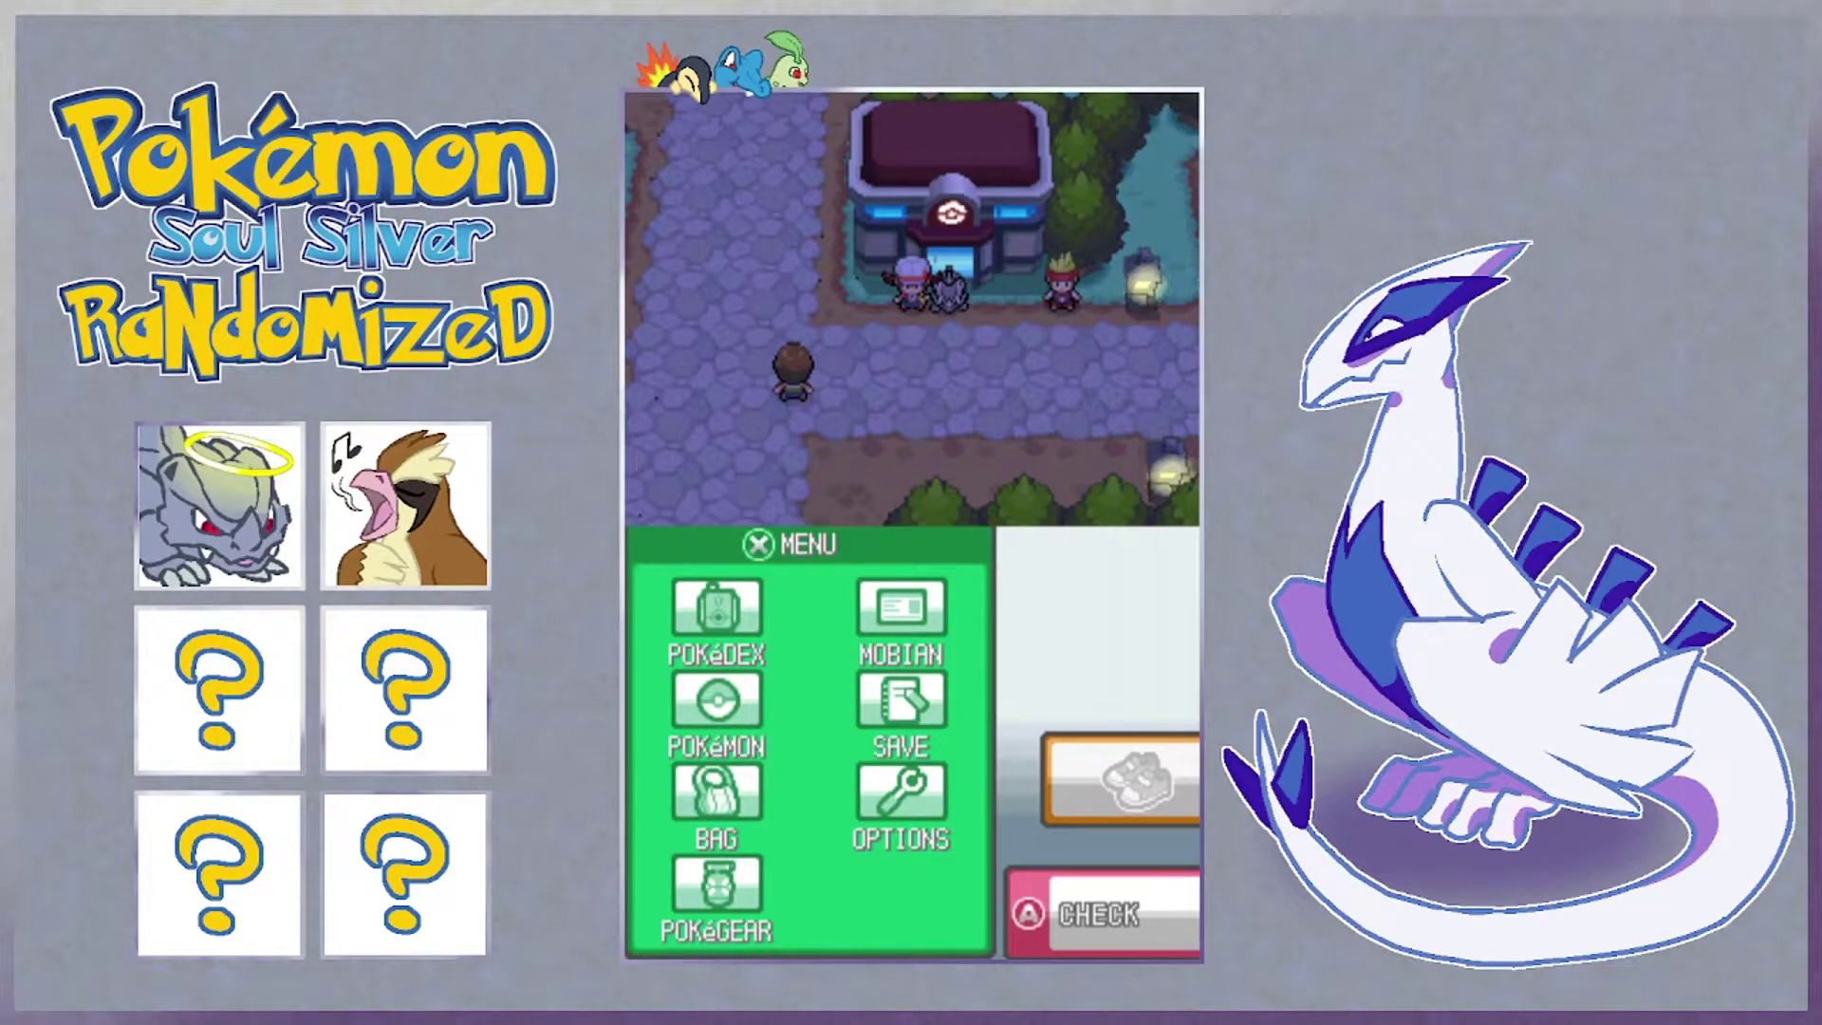
{"action": "key", "text": "Up"}
{"action": "key", "text": "Right"}
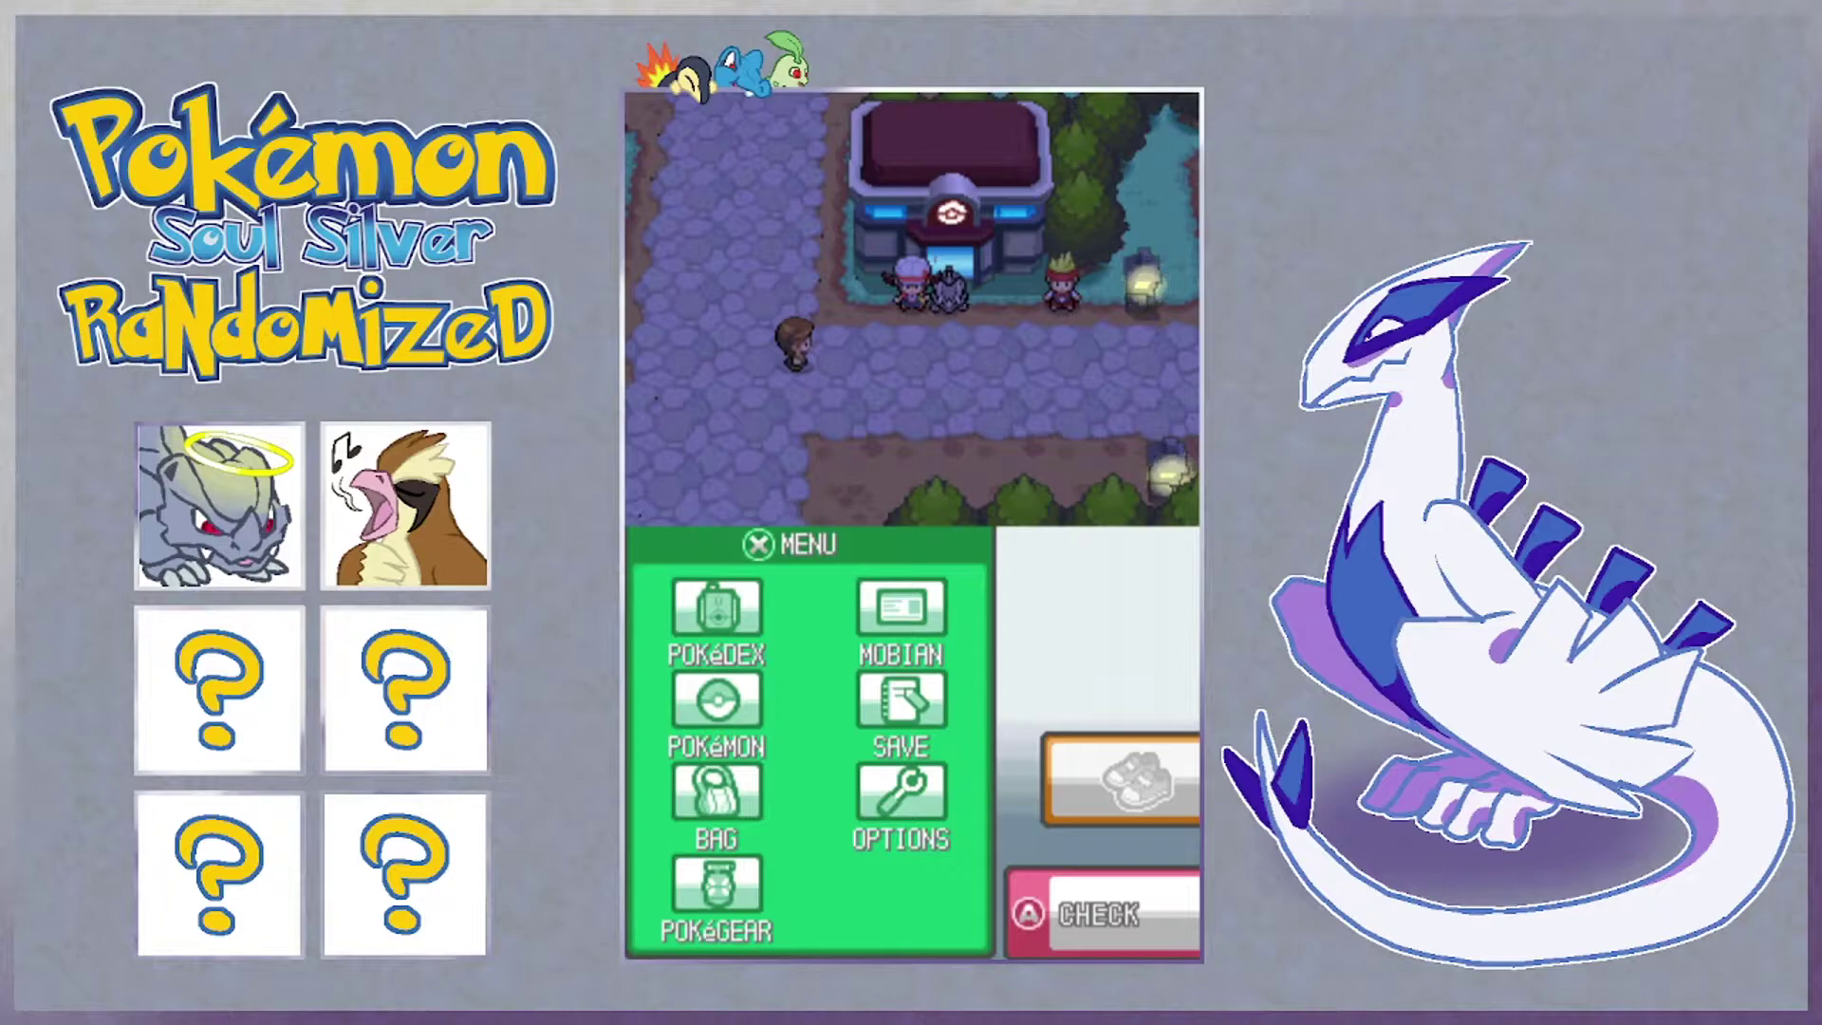
{"action": "key", "text": "Left"}
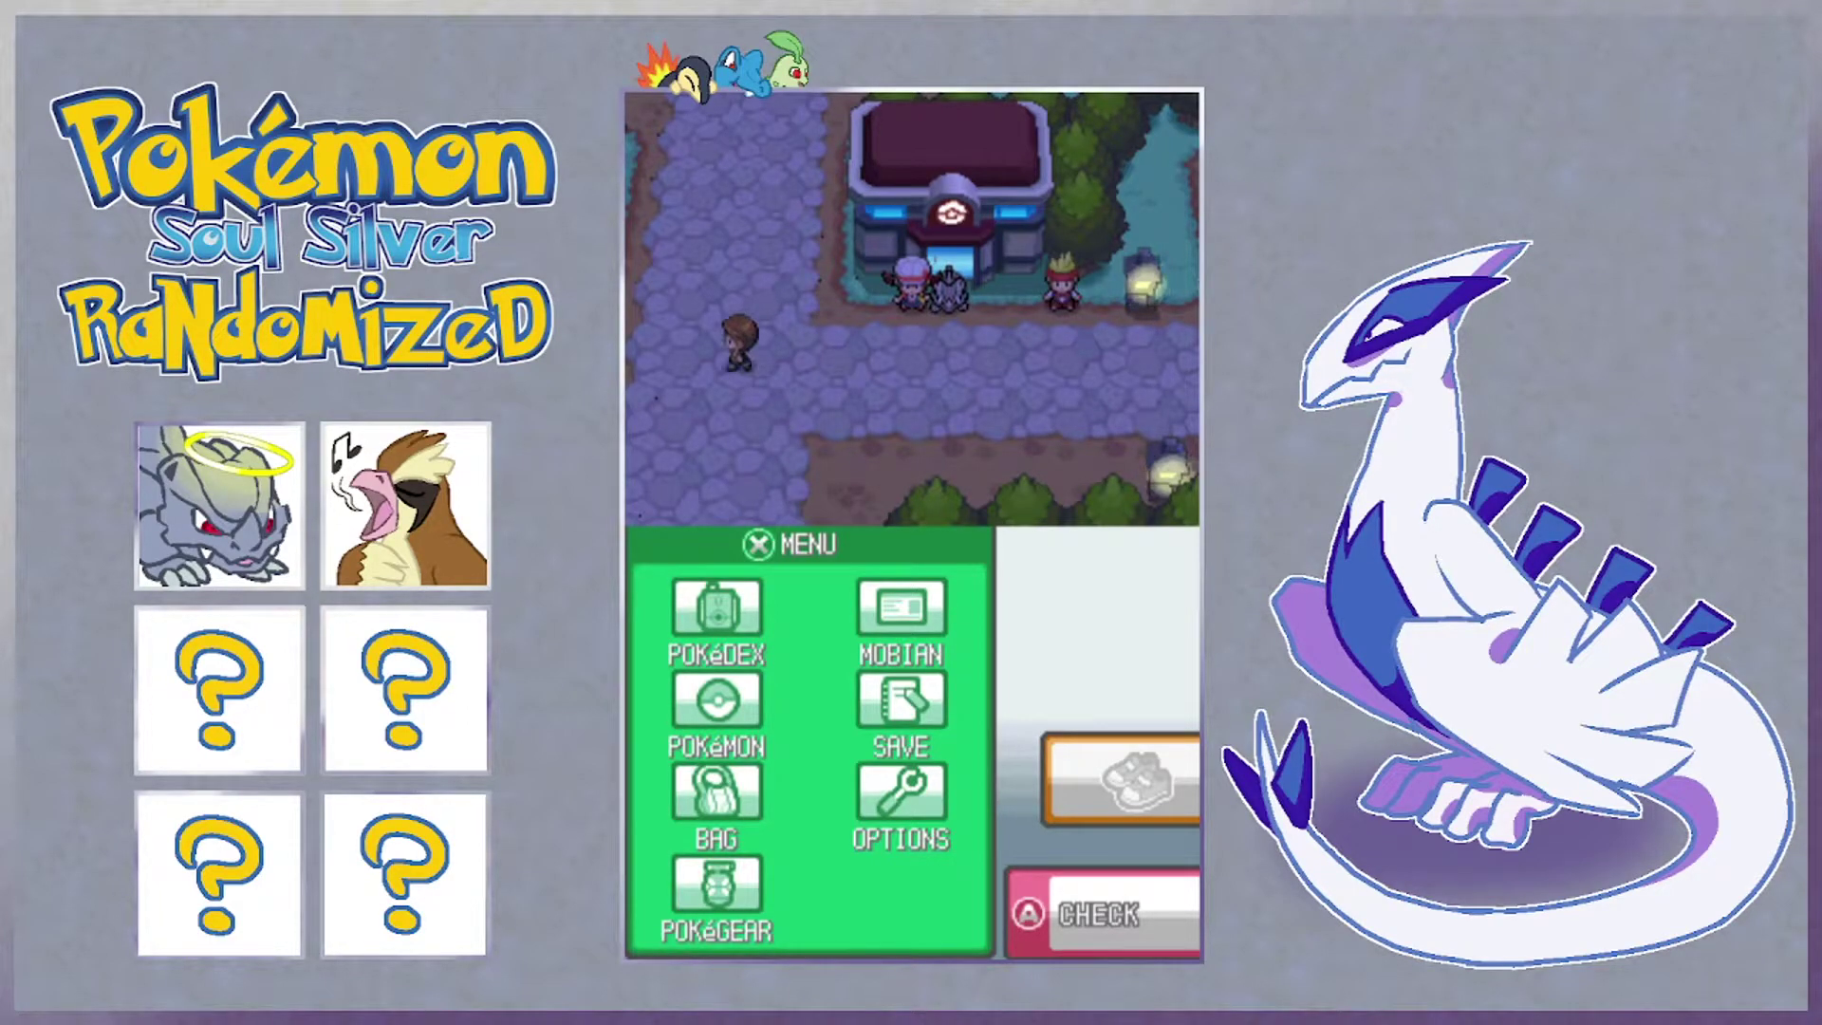
{"action": "key", "text": "Down"}
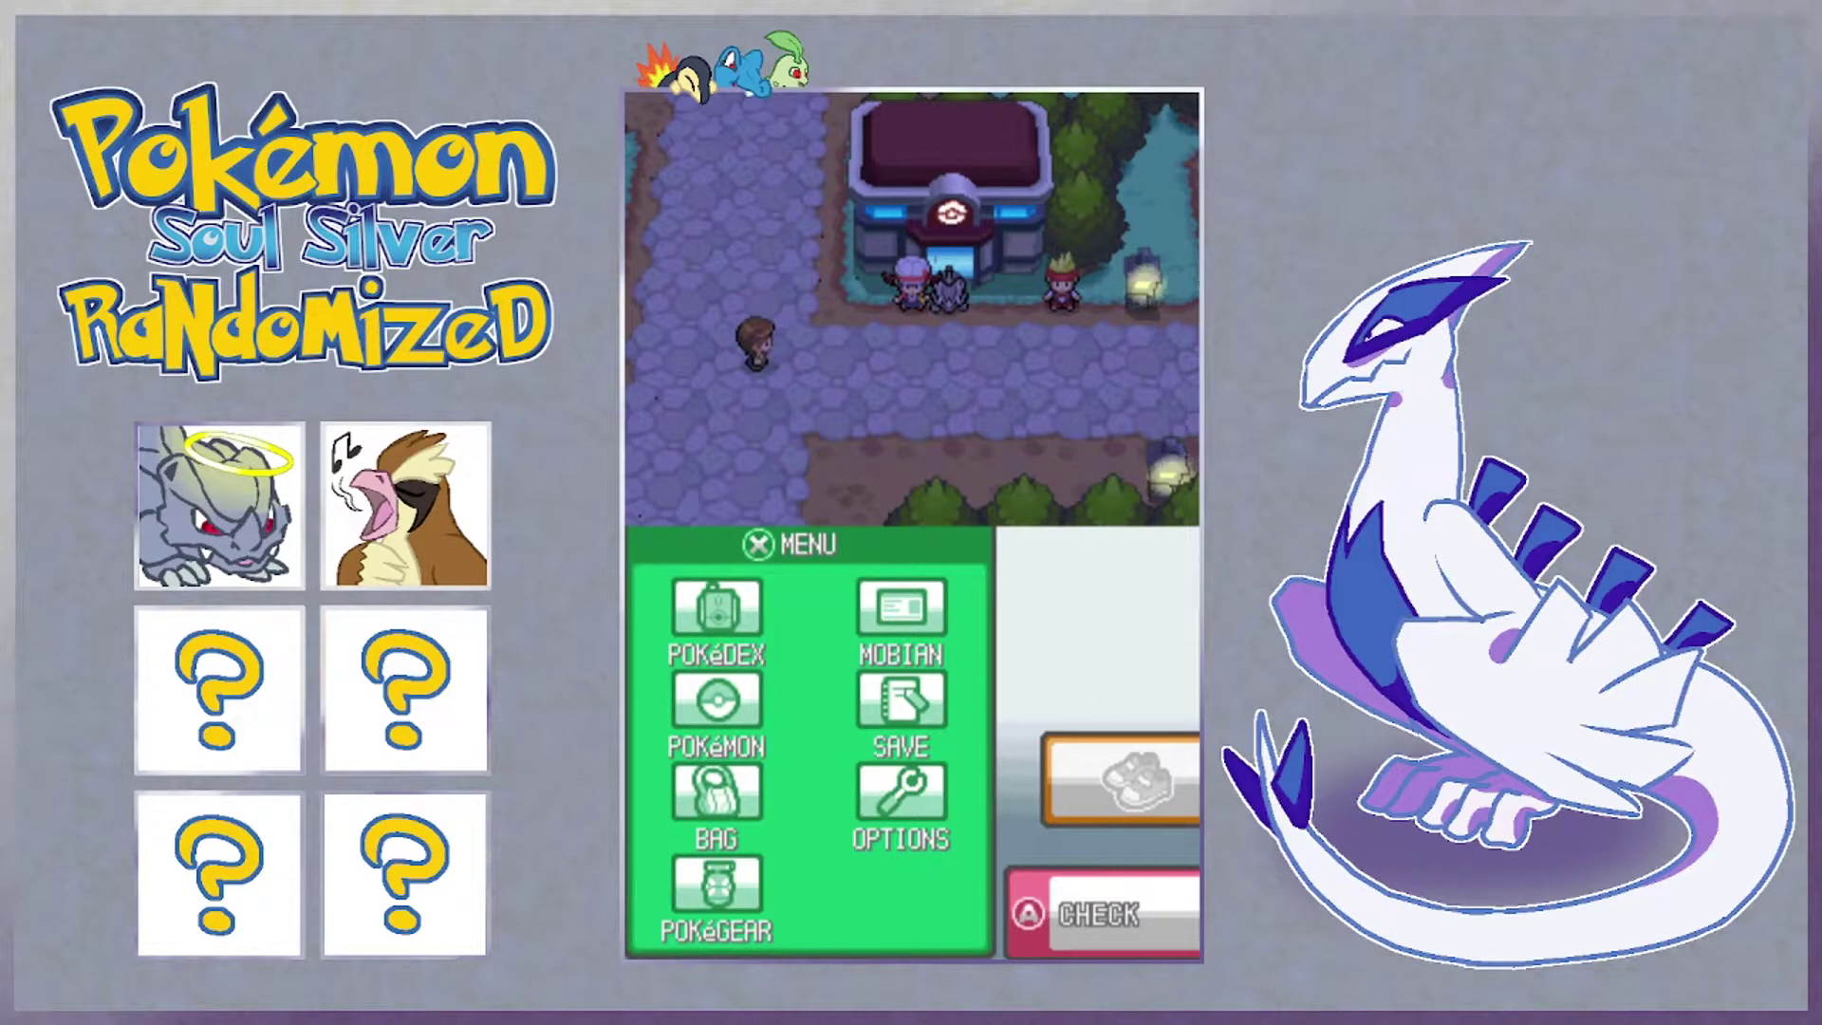
{"action": "key", "text": "Right"}
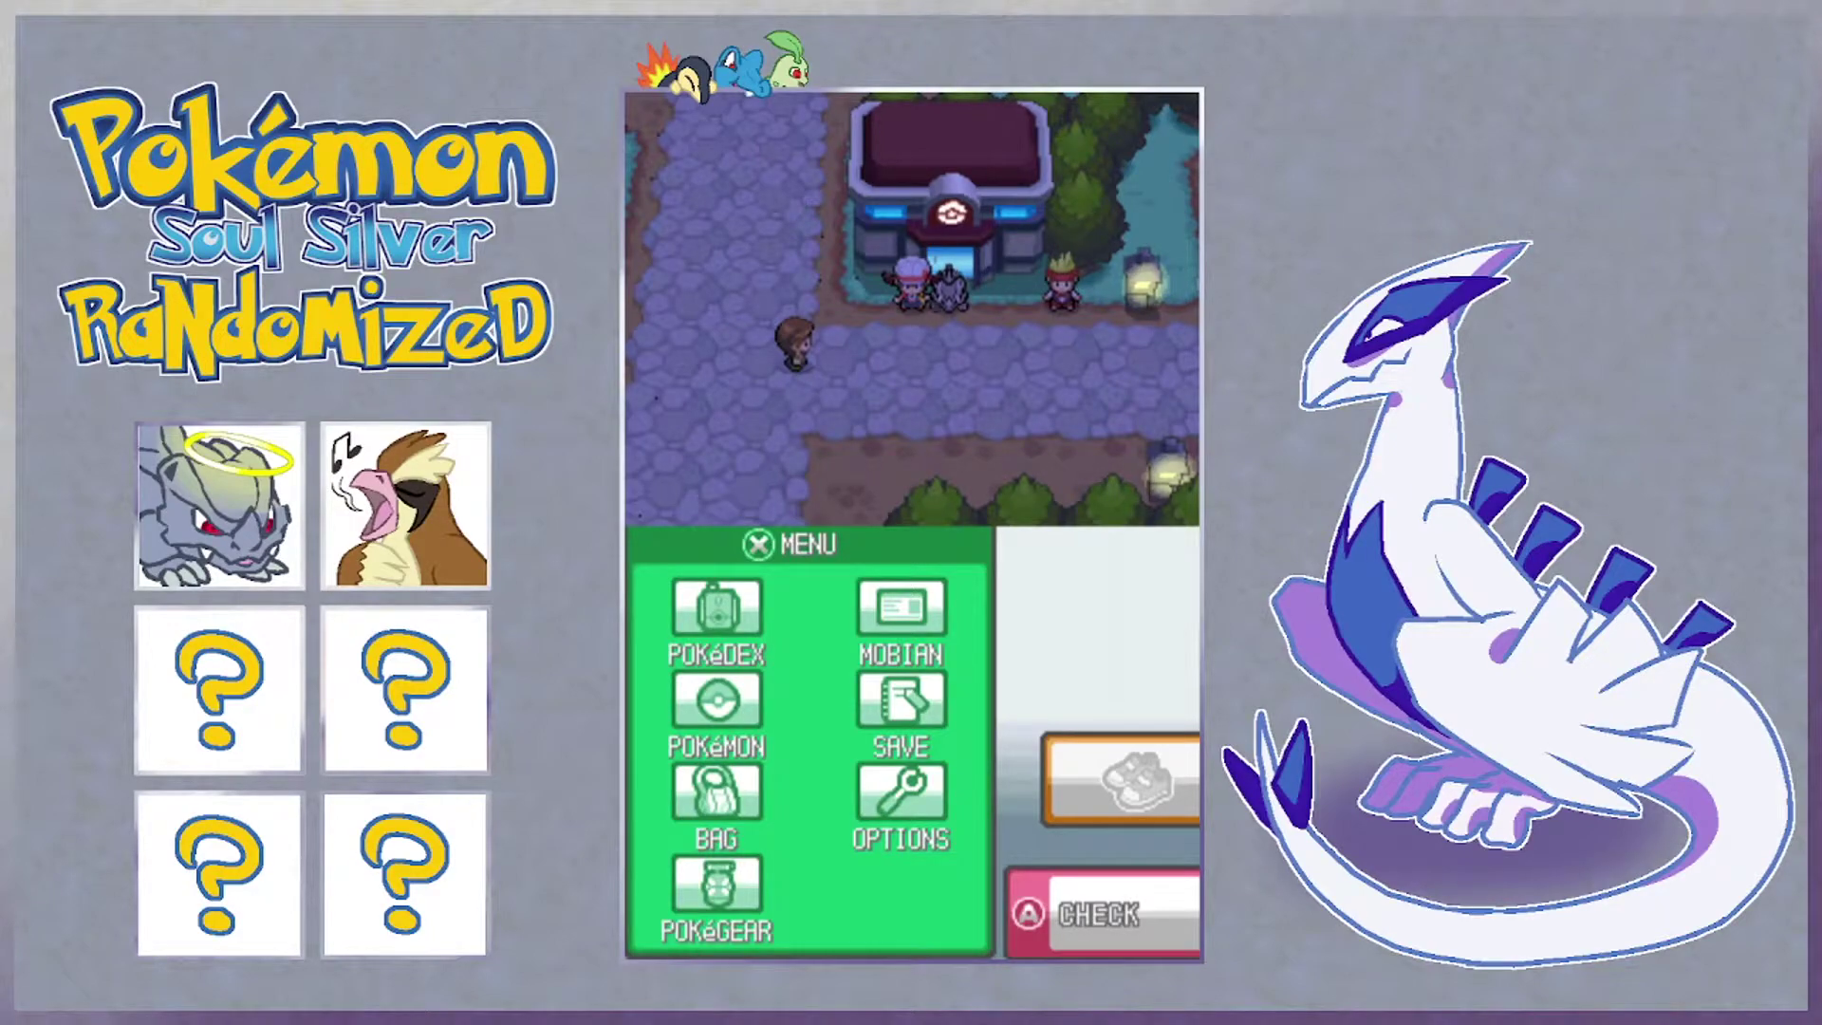
{"action": "key", "text": "Up"}
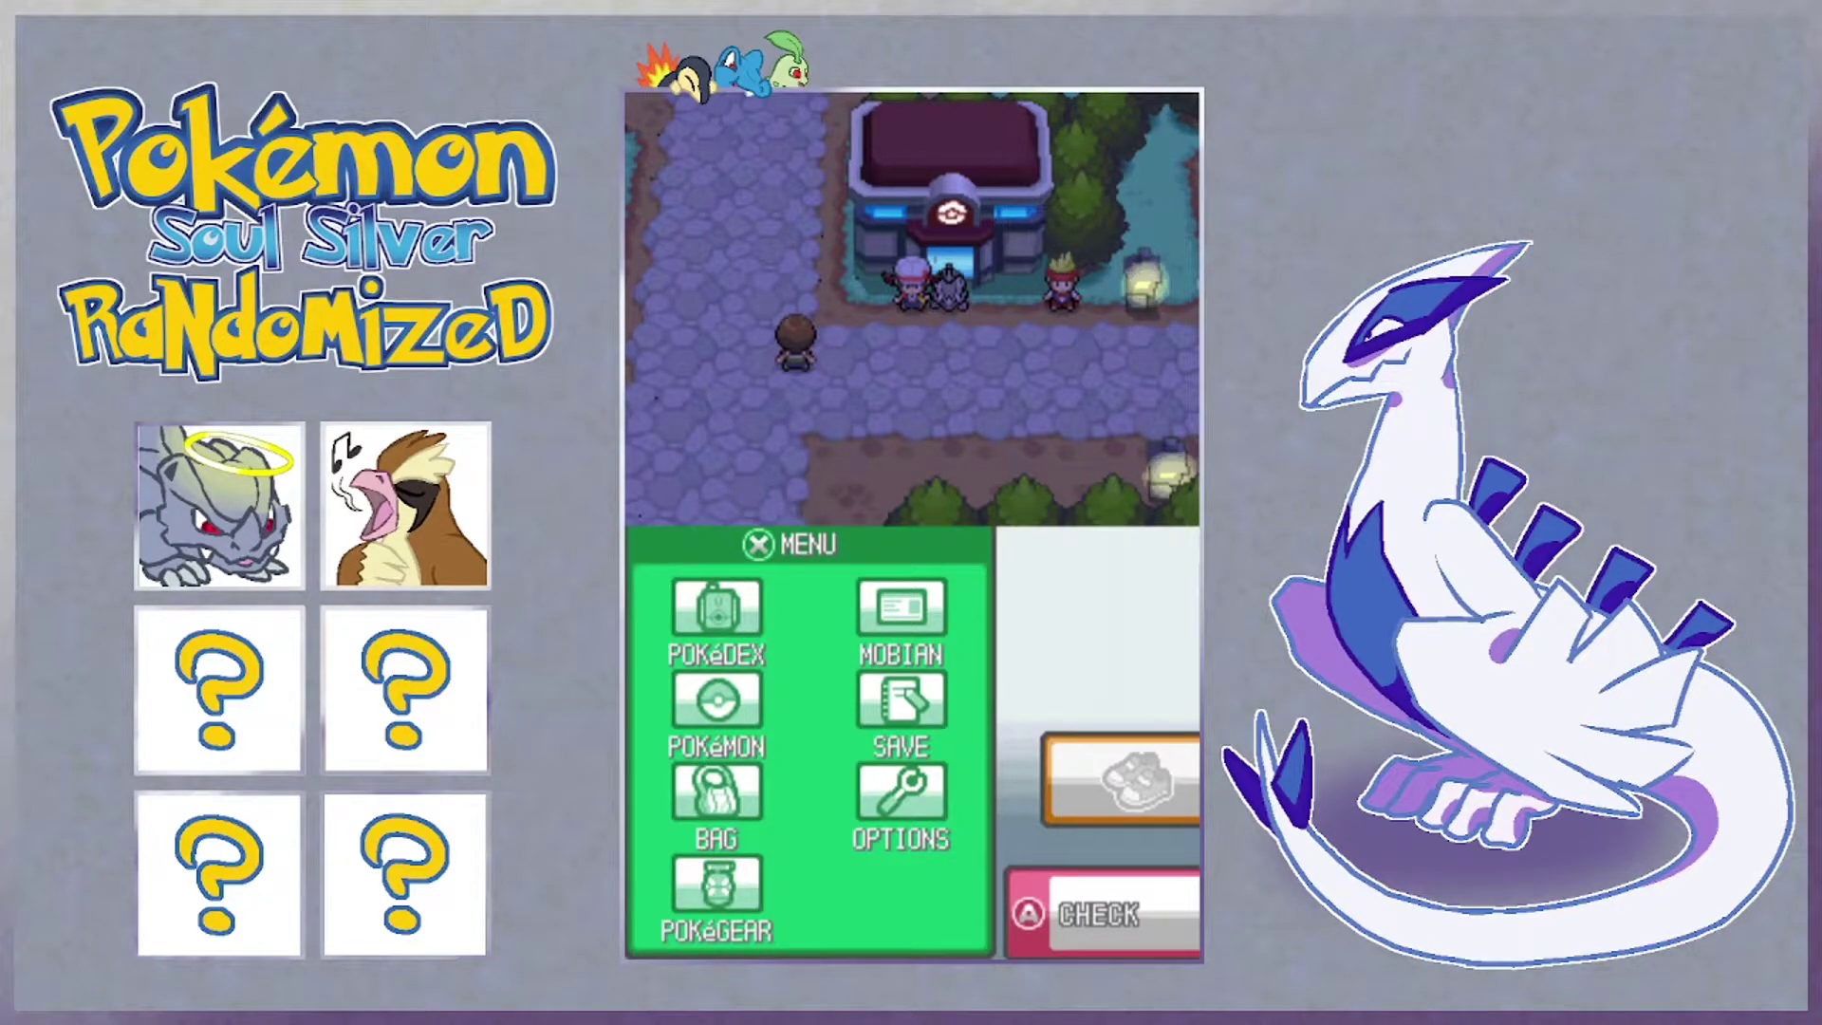
{"action": "key", "text": "Down"}
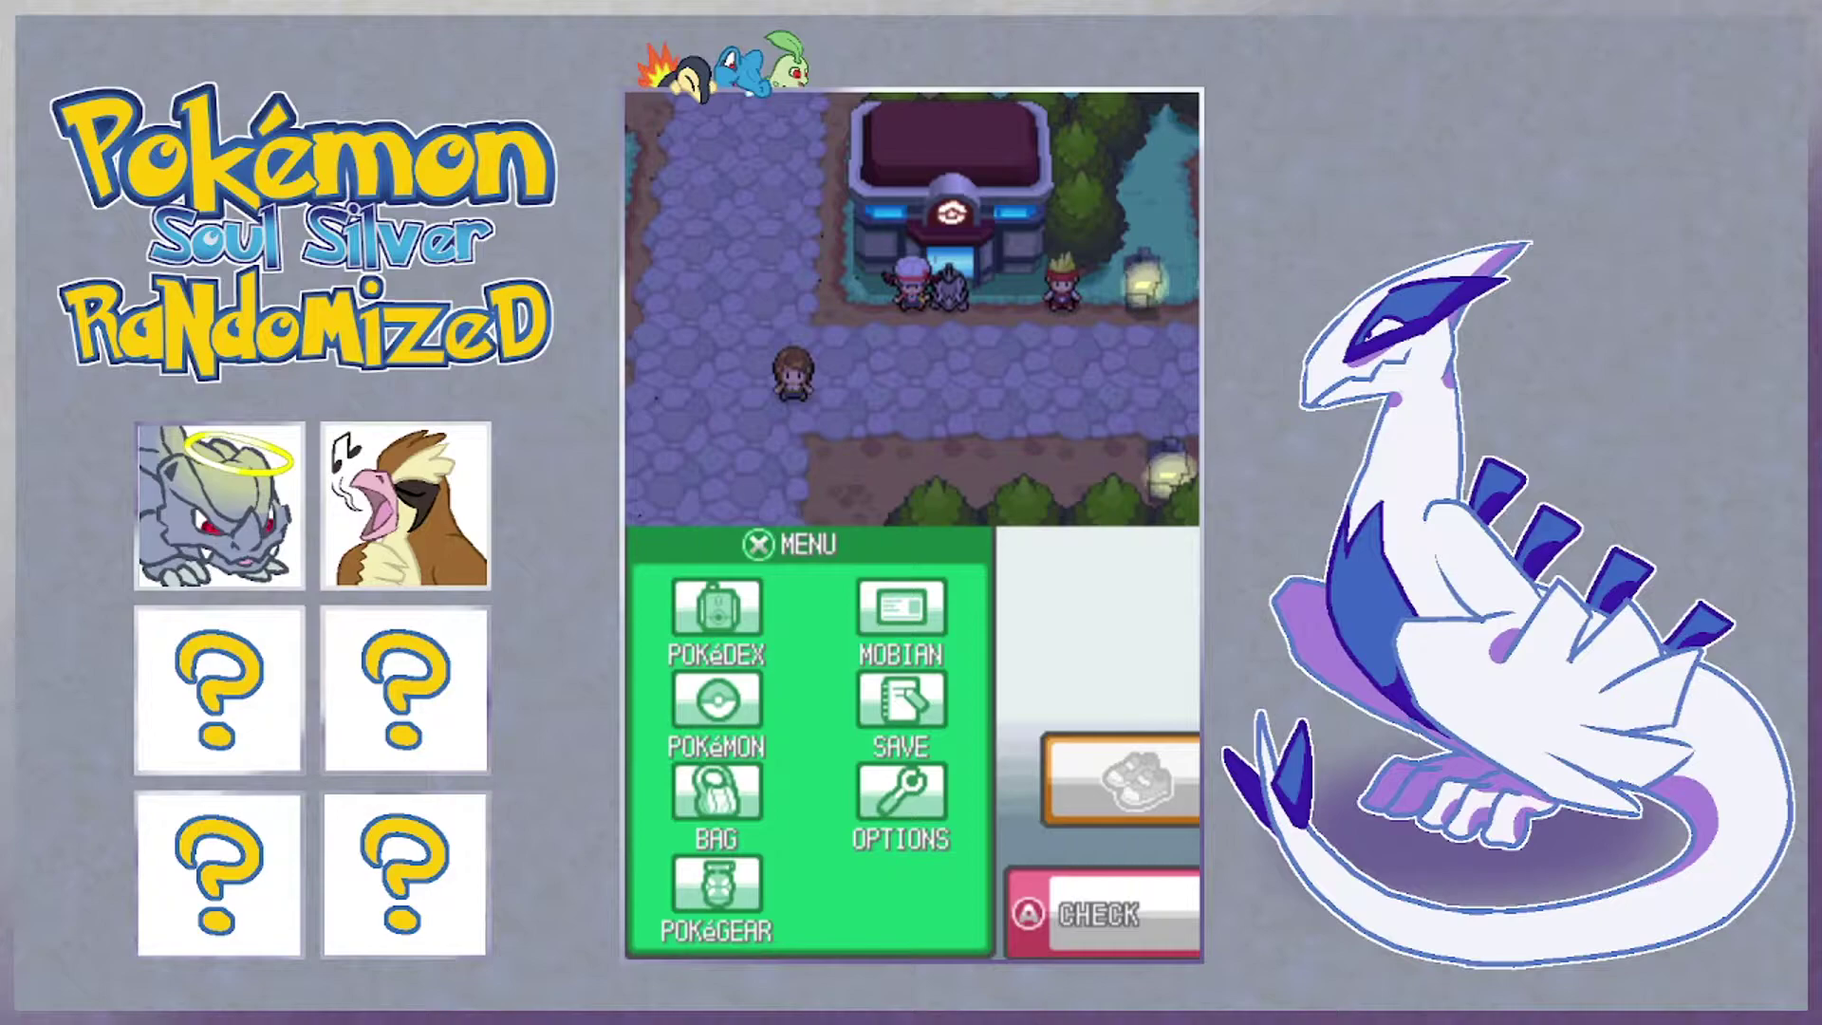
{"action": "key", "text": "Down"}
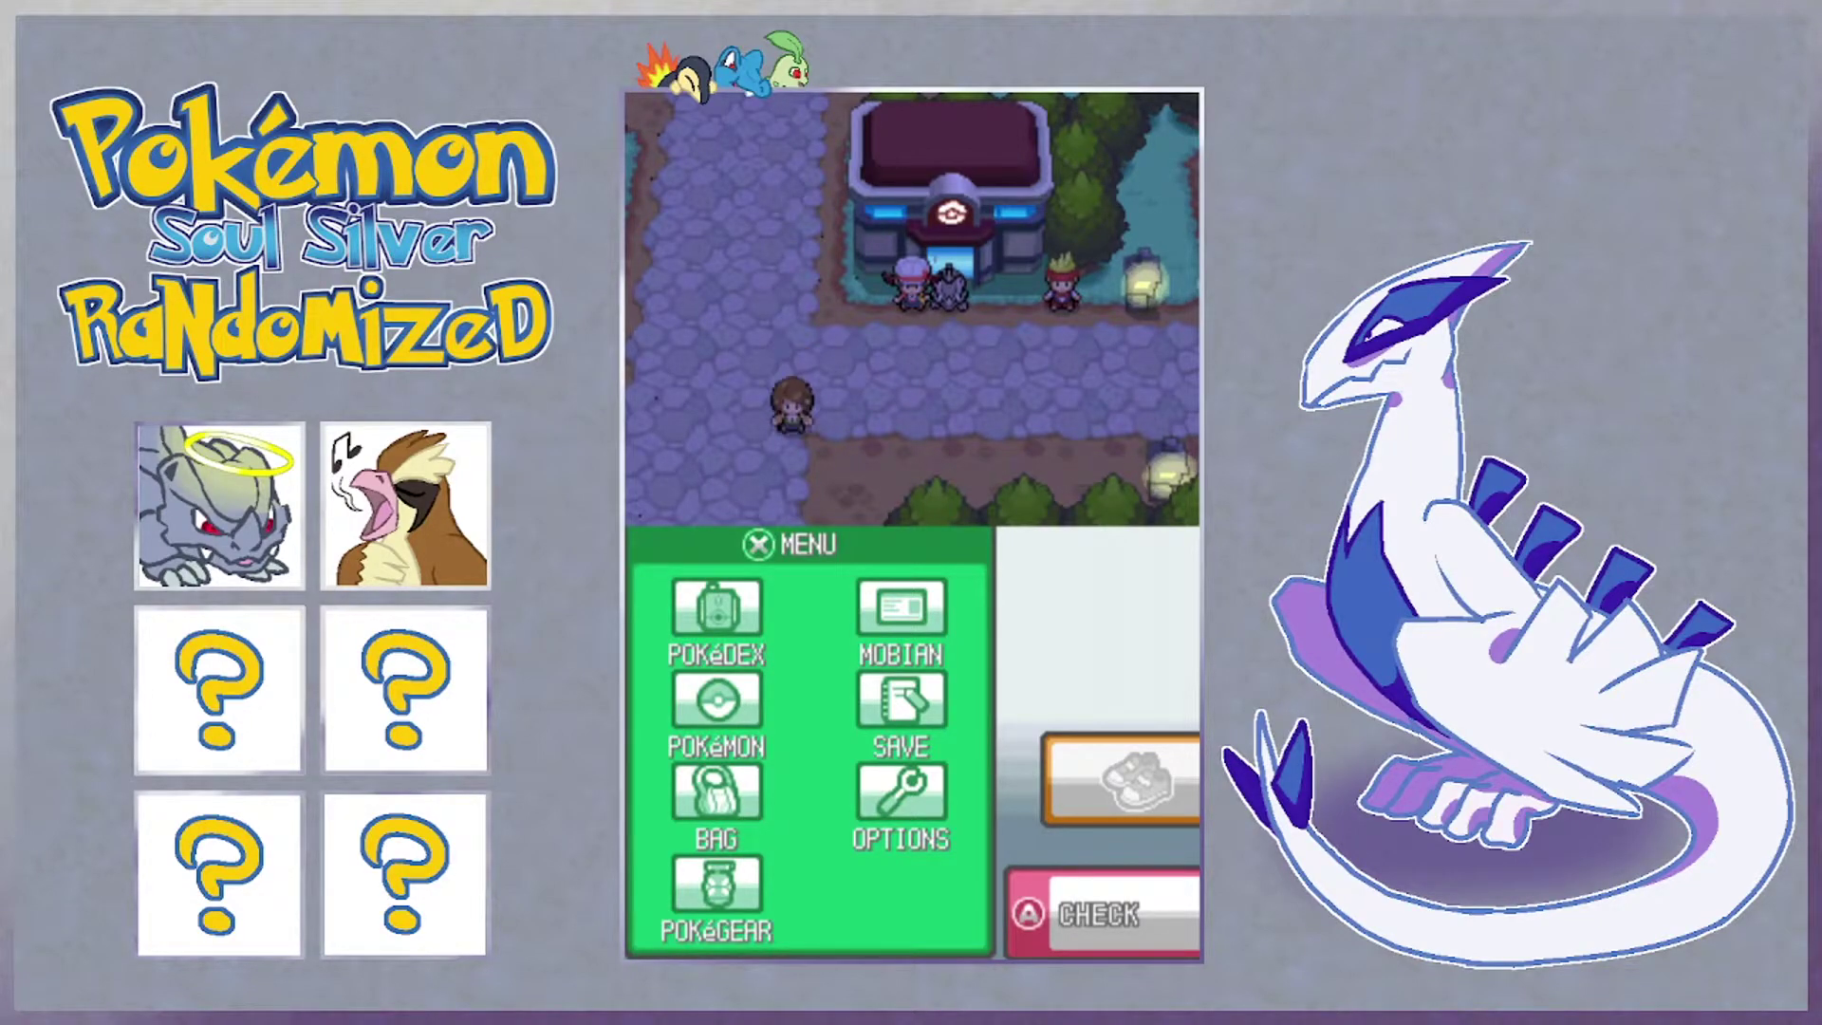
{"action": "key", "text": "Right"}
{"action": "key", "text": "Left"}
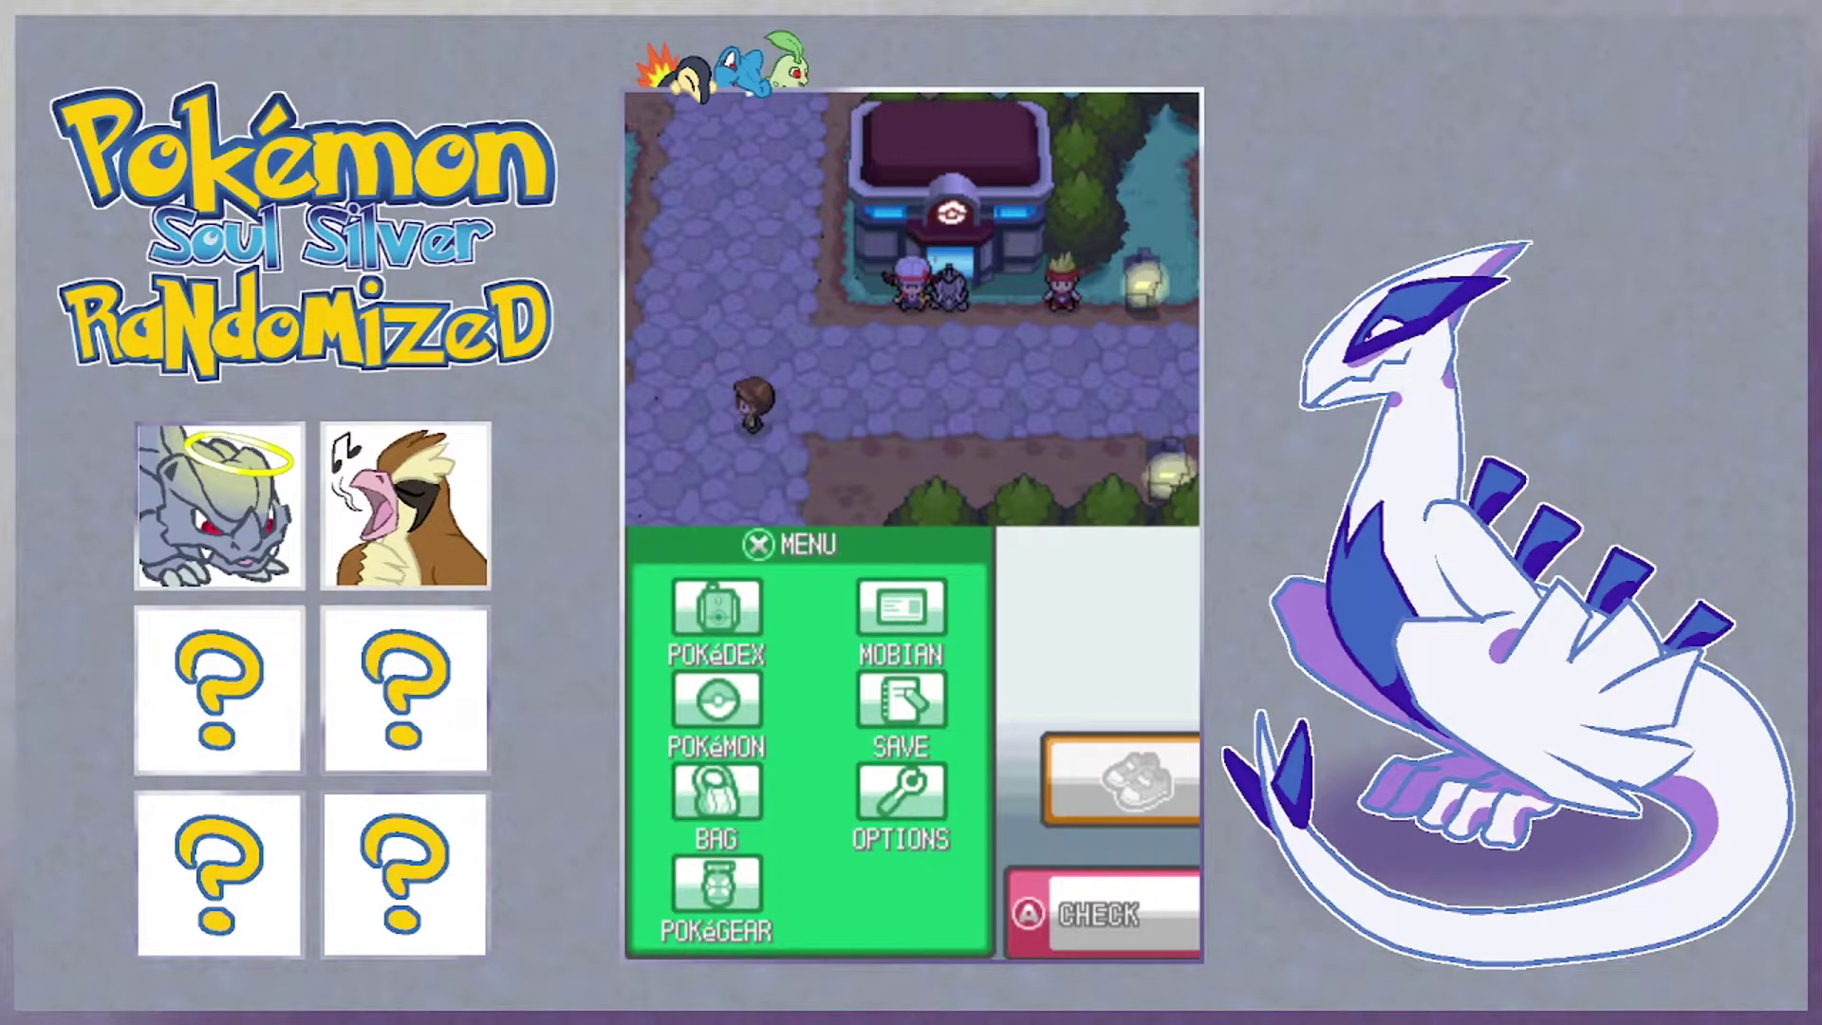
{"action": "key", "text": "Left"}
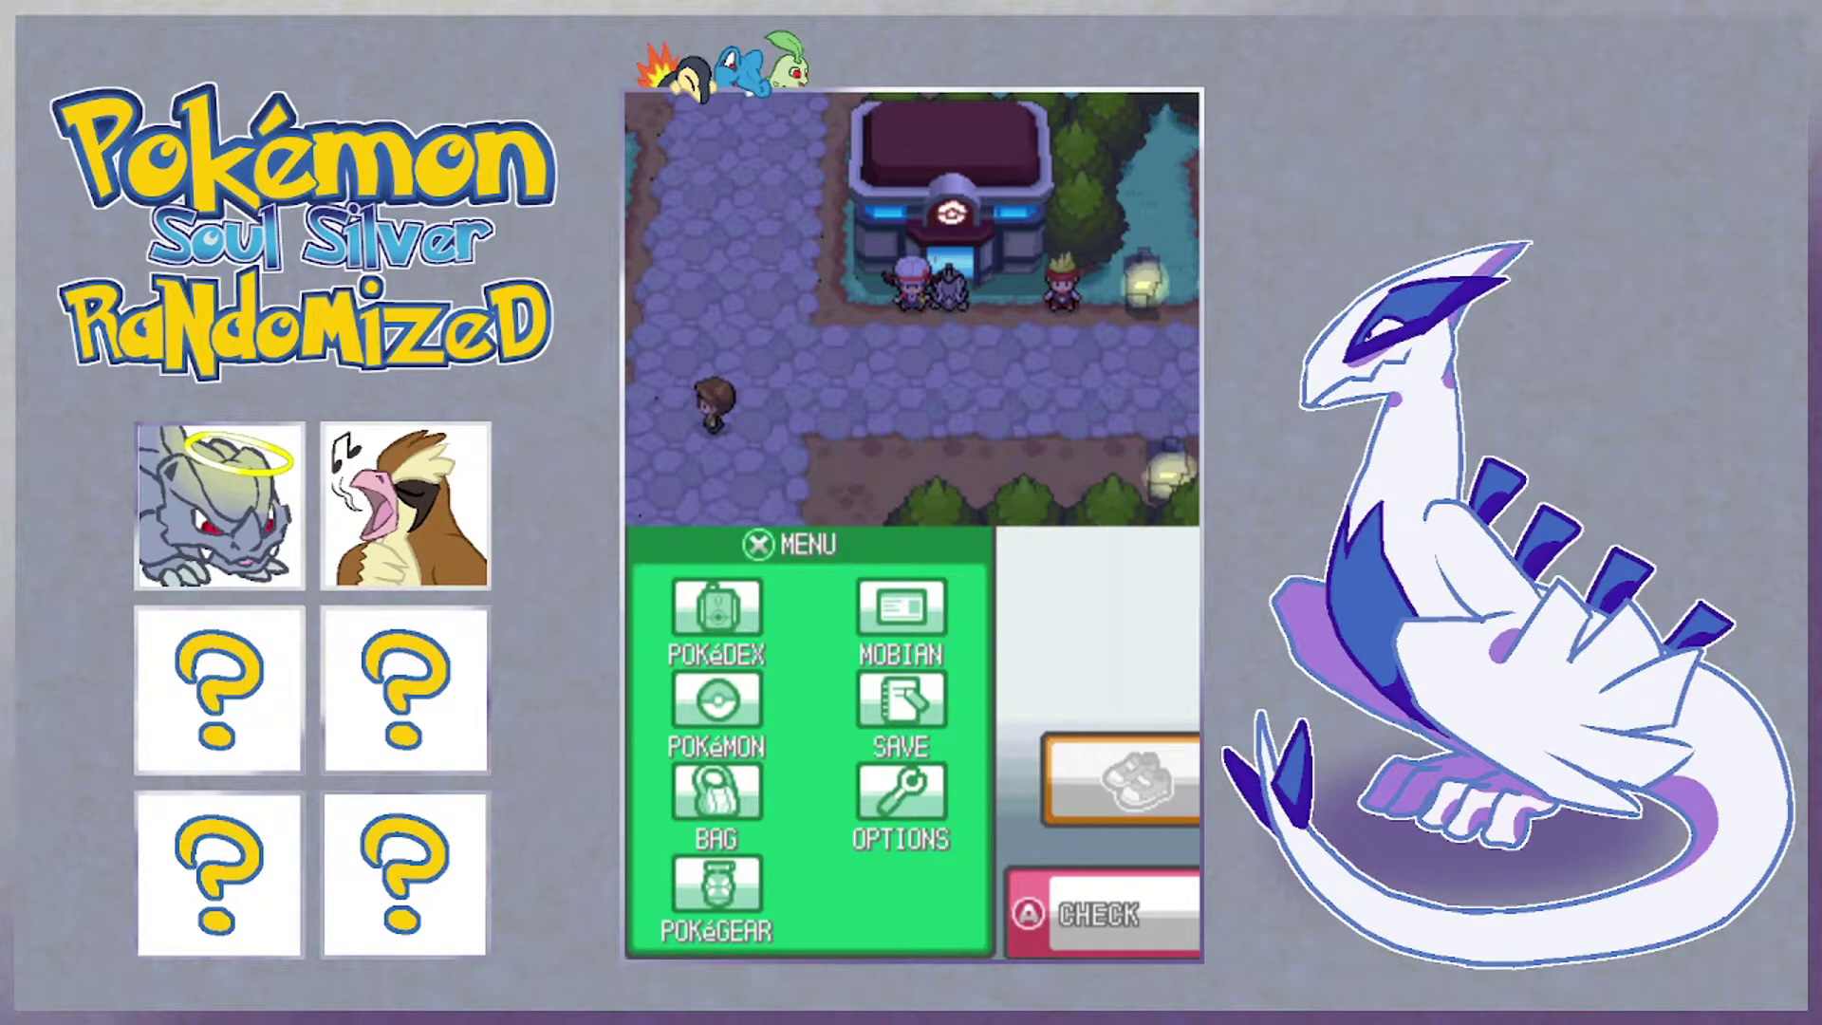
{"action": "key", "text": "Right"}
{"action": "key", "text": "Down"}
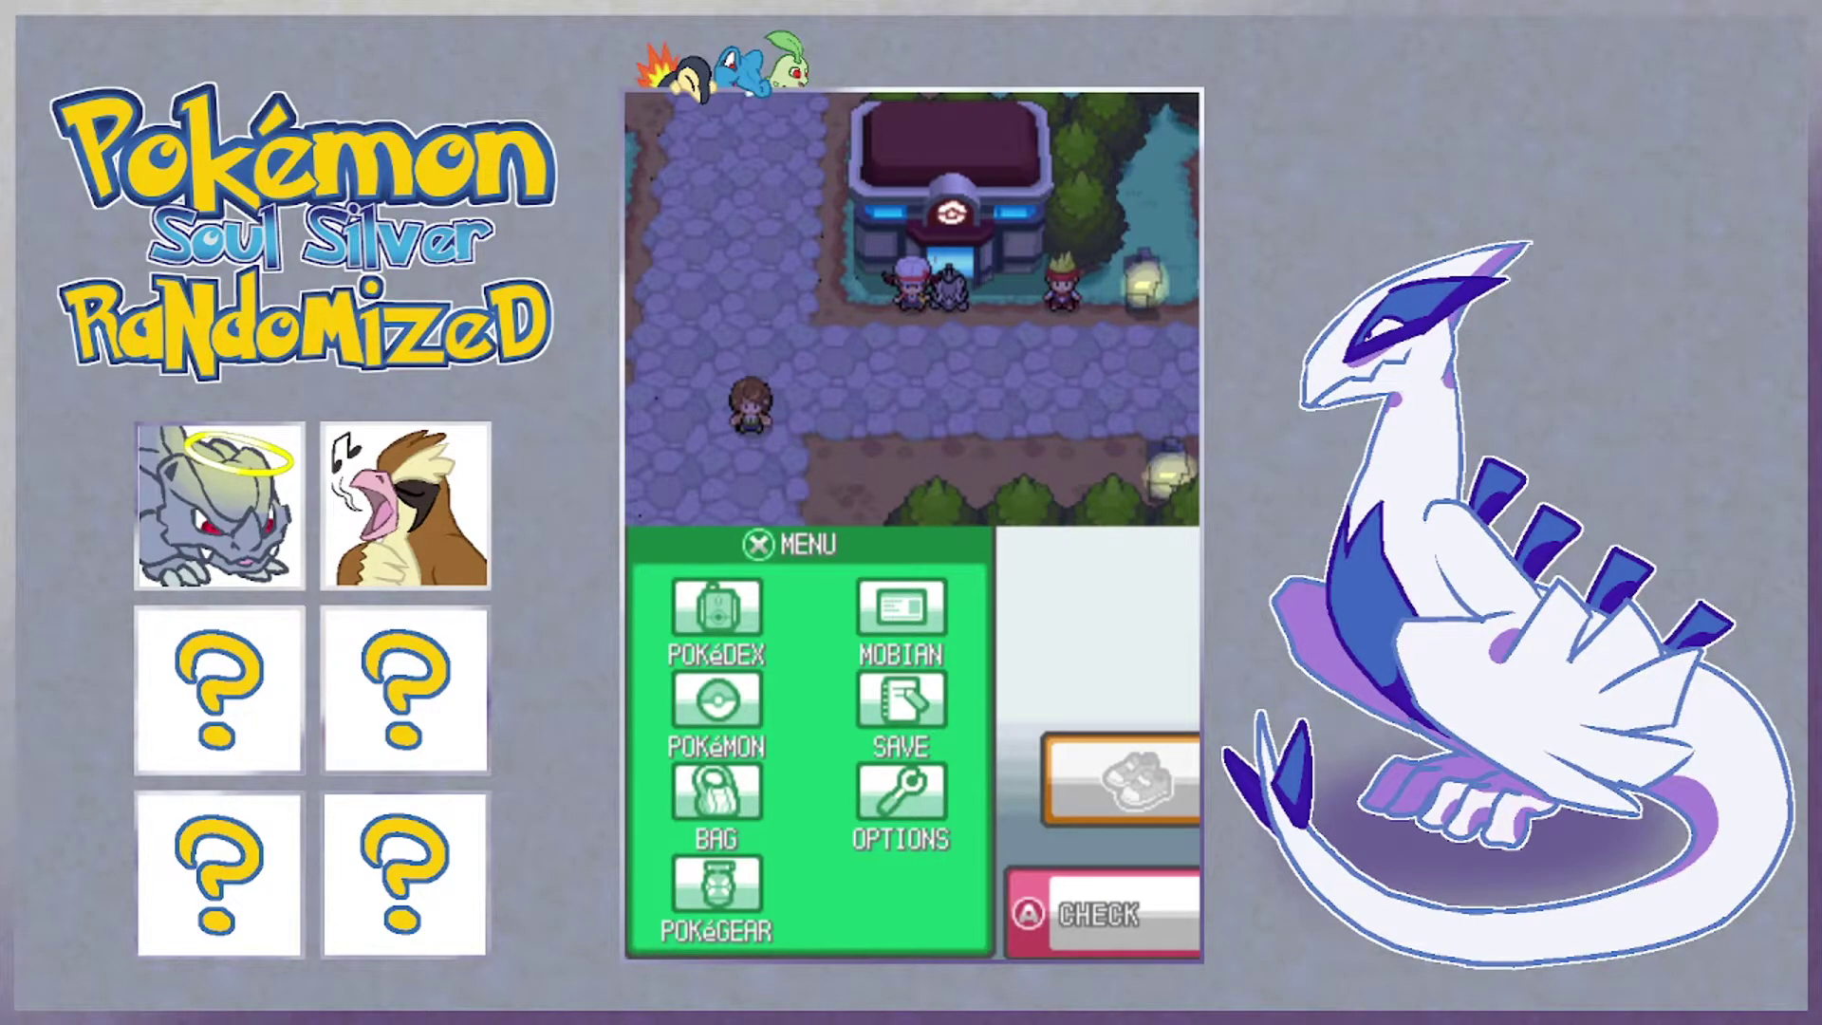
{"action": "key", "text": "Right"}
{"action": "key", "text": "Down"}
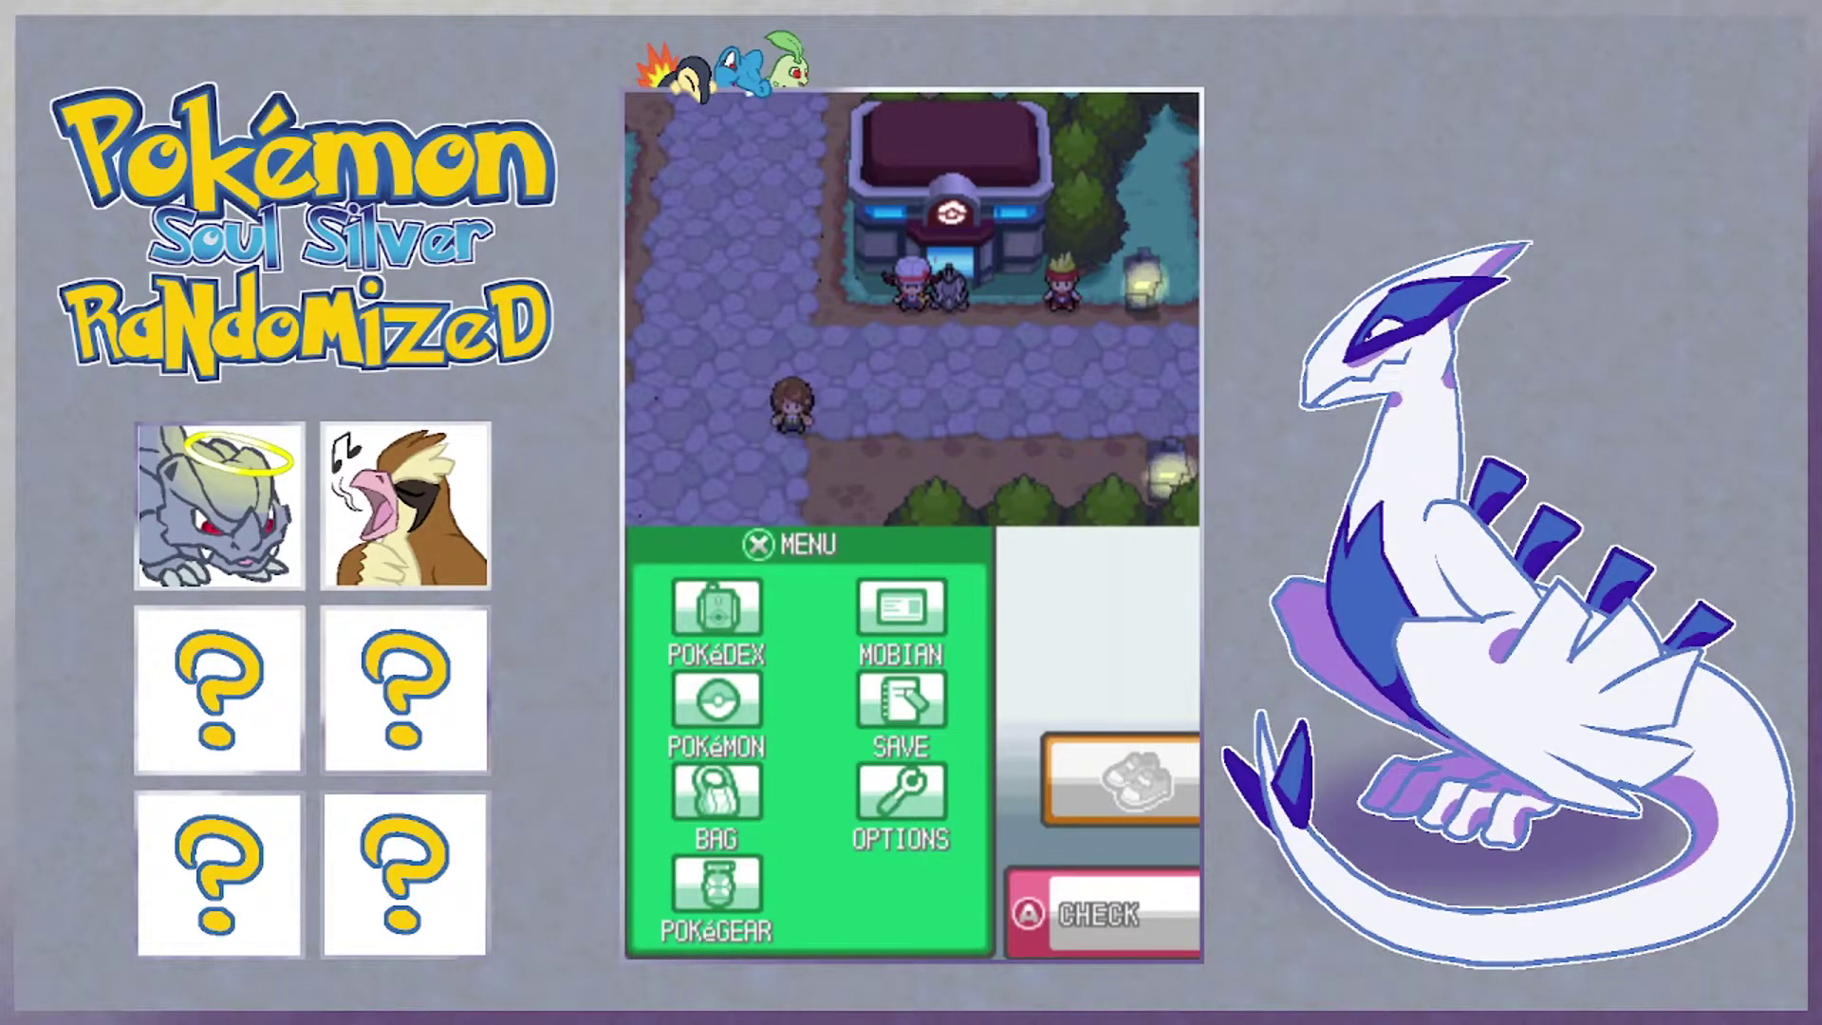
{"action": "key", "text": "Left"}
{"action": "key", "text": "Left"}
{"action": "key", "text": "Up"}
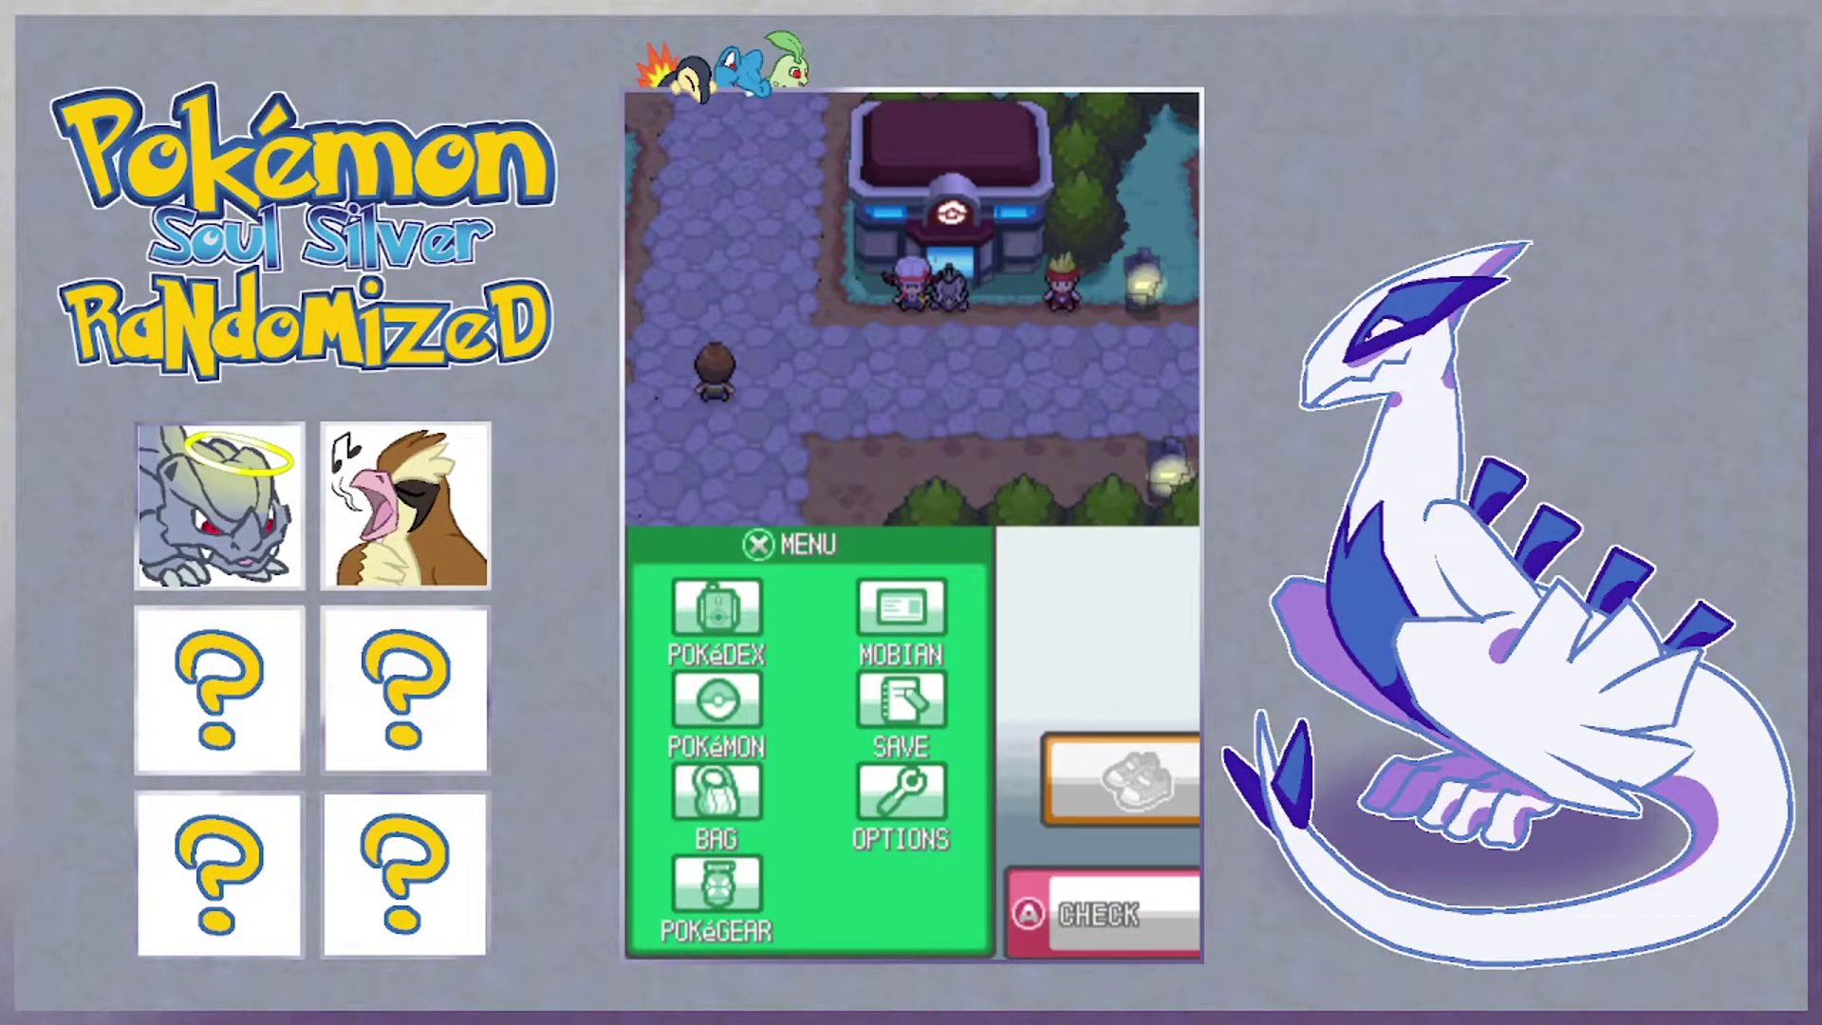
{"action": "key", "text": "Down"}
{"action": "key", "text": "Right"}
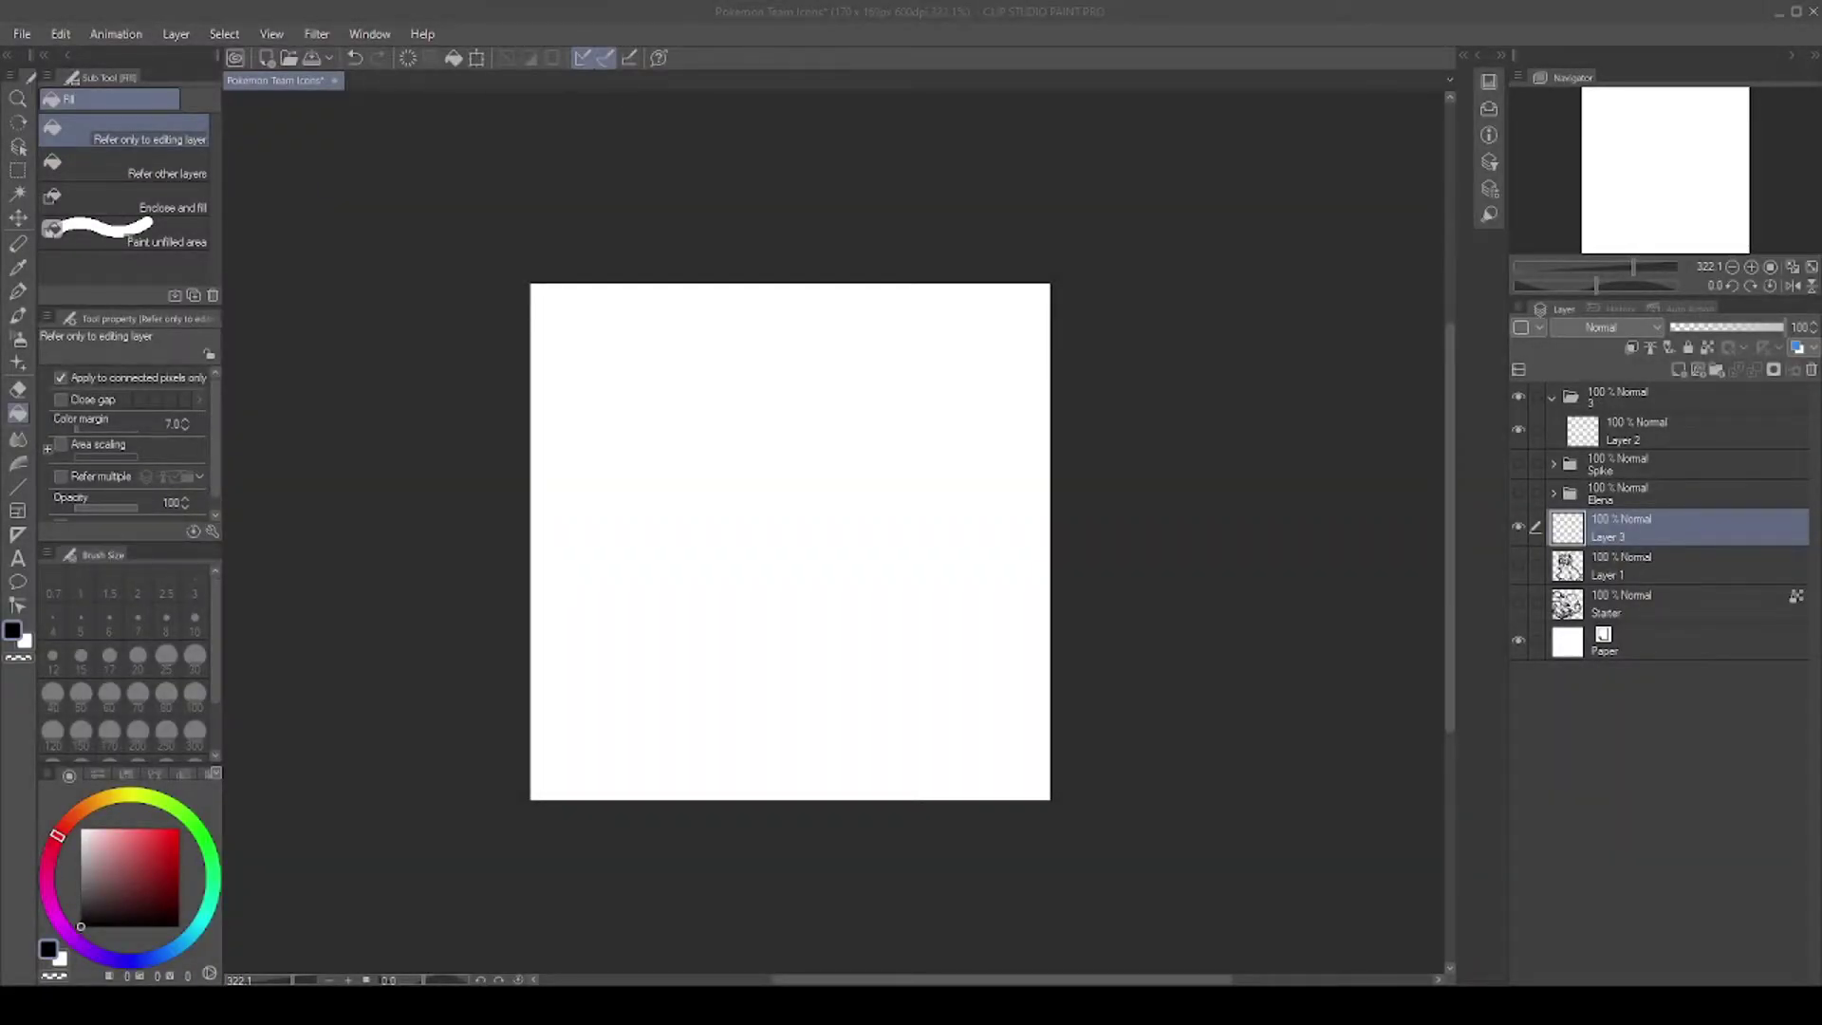
Step: Choose the Clean line pen without anti-aliasing at size 8 and try it with one stroke beside the bird sketch shown from Layer 1
{"action": "scroll", "coordinate": [895, 521], "scroll_direction": "up", "scroll_amount": 2}
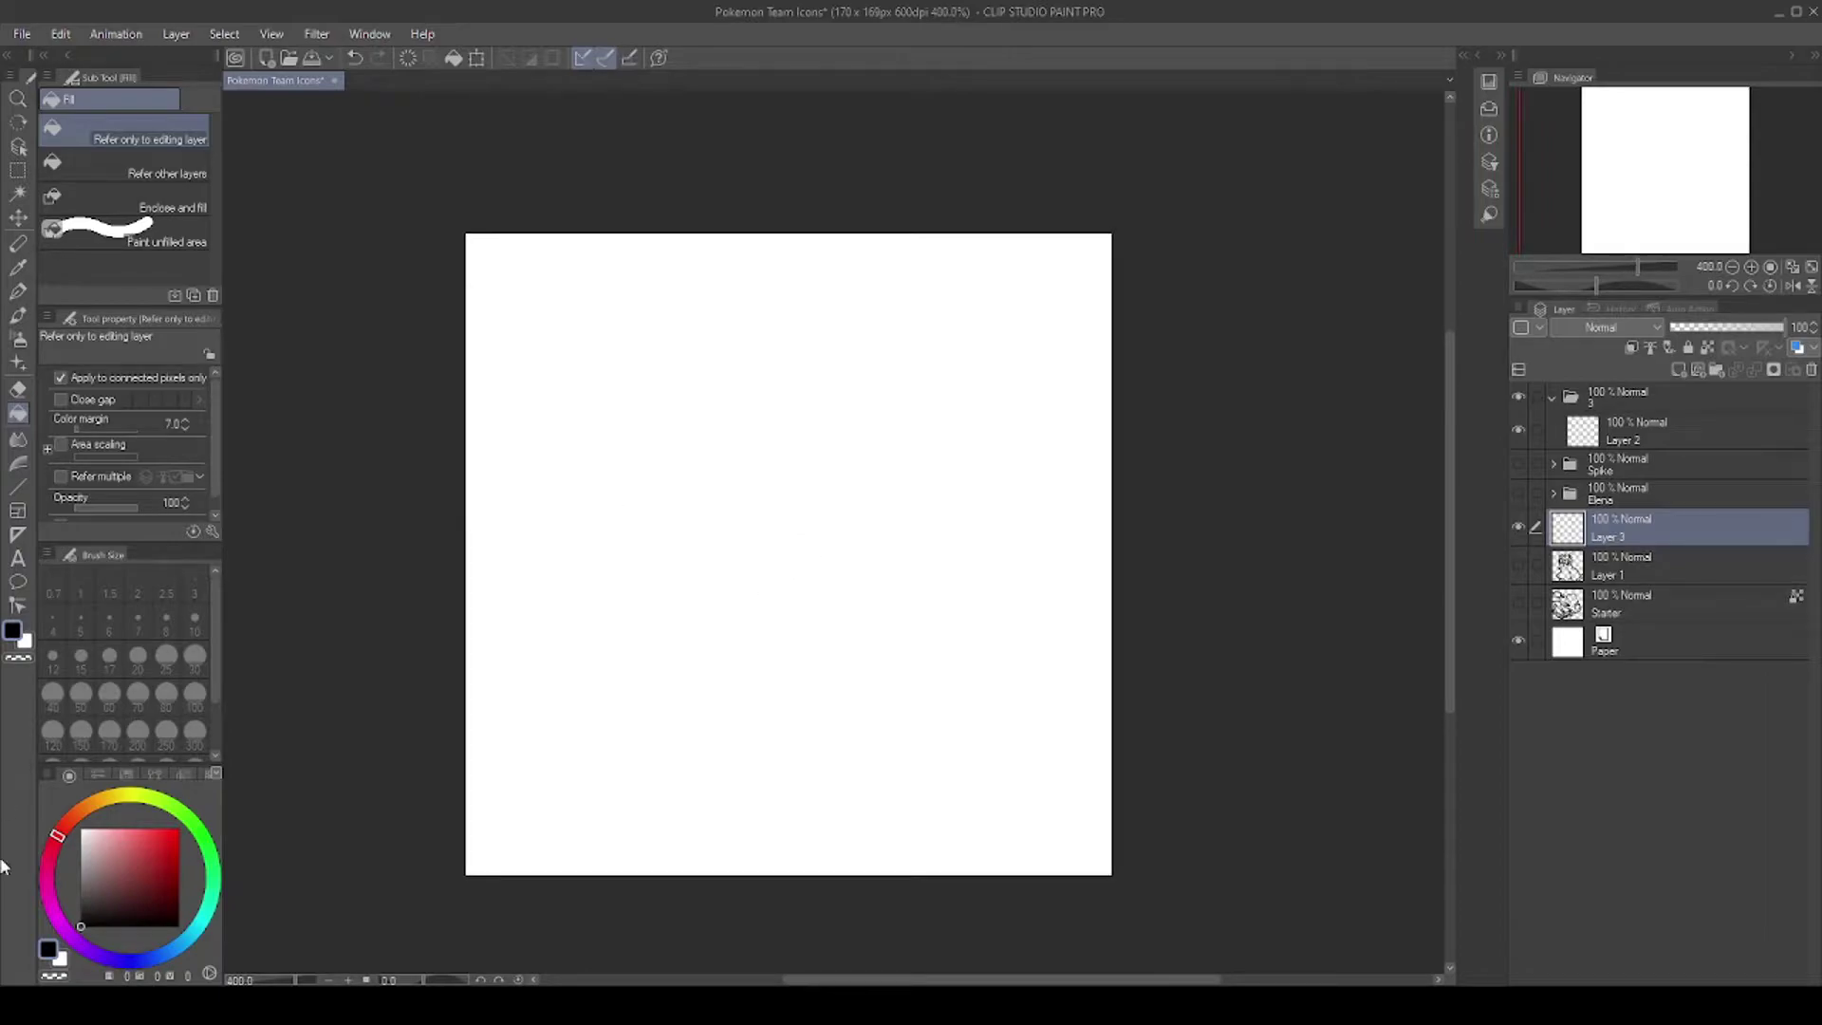
{"action": "left_click", "coordinate": [18, 291]}
{"action": "left_click", "coordinate": [120, 439]}
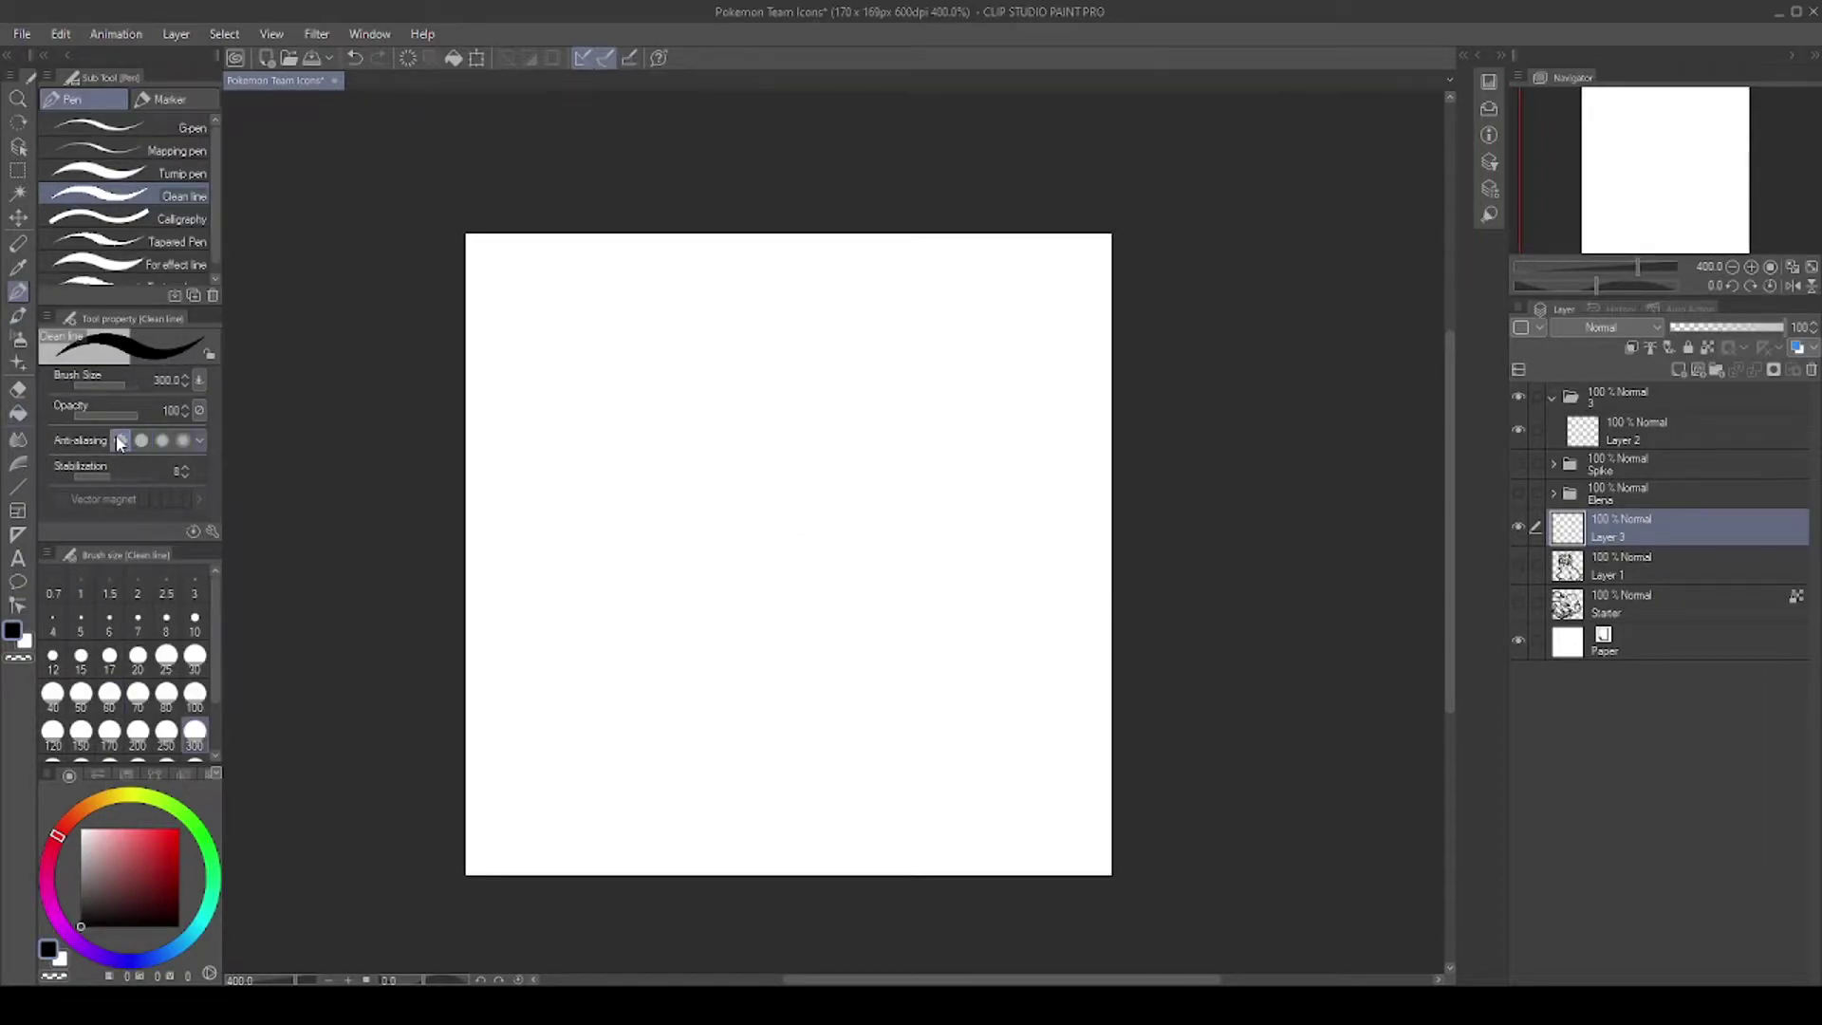
{"action": "left_click", "coordinate": [169, 631]}
{"action": "left_click", "coordinate": [1519, 564]}
{"action": "left_click_drag", "start_coordinate": [932, 429], "coordinate": [977, 501]}
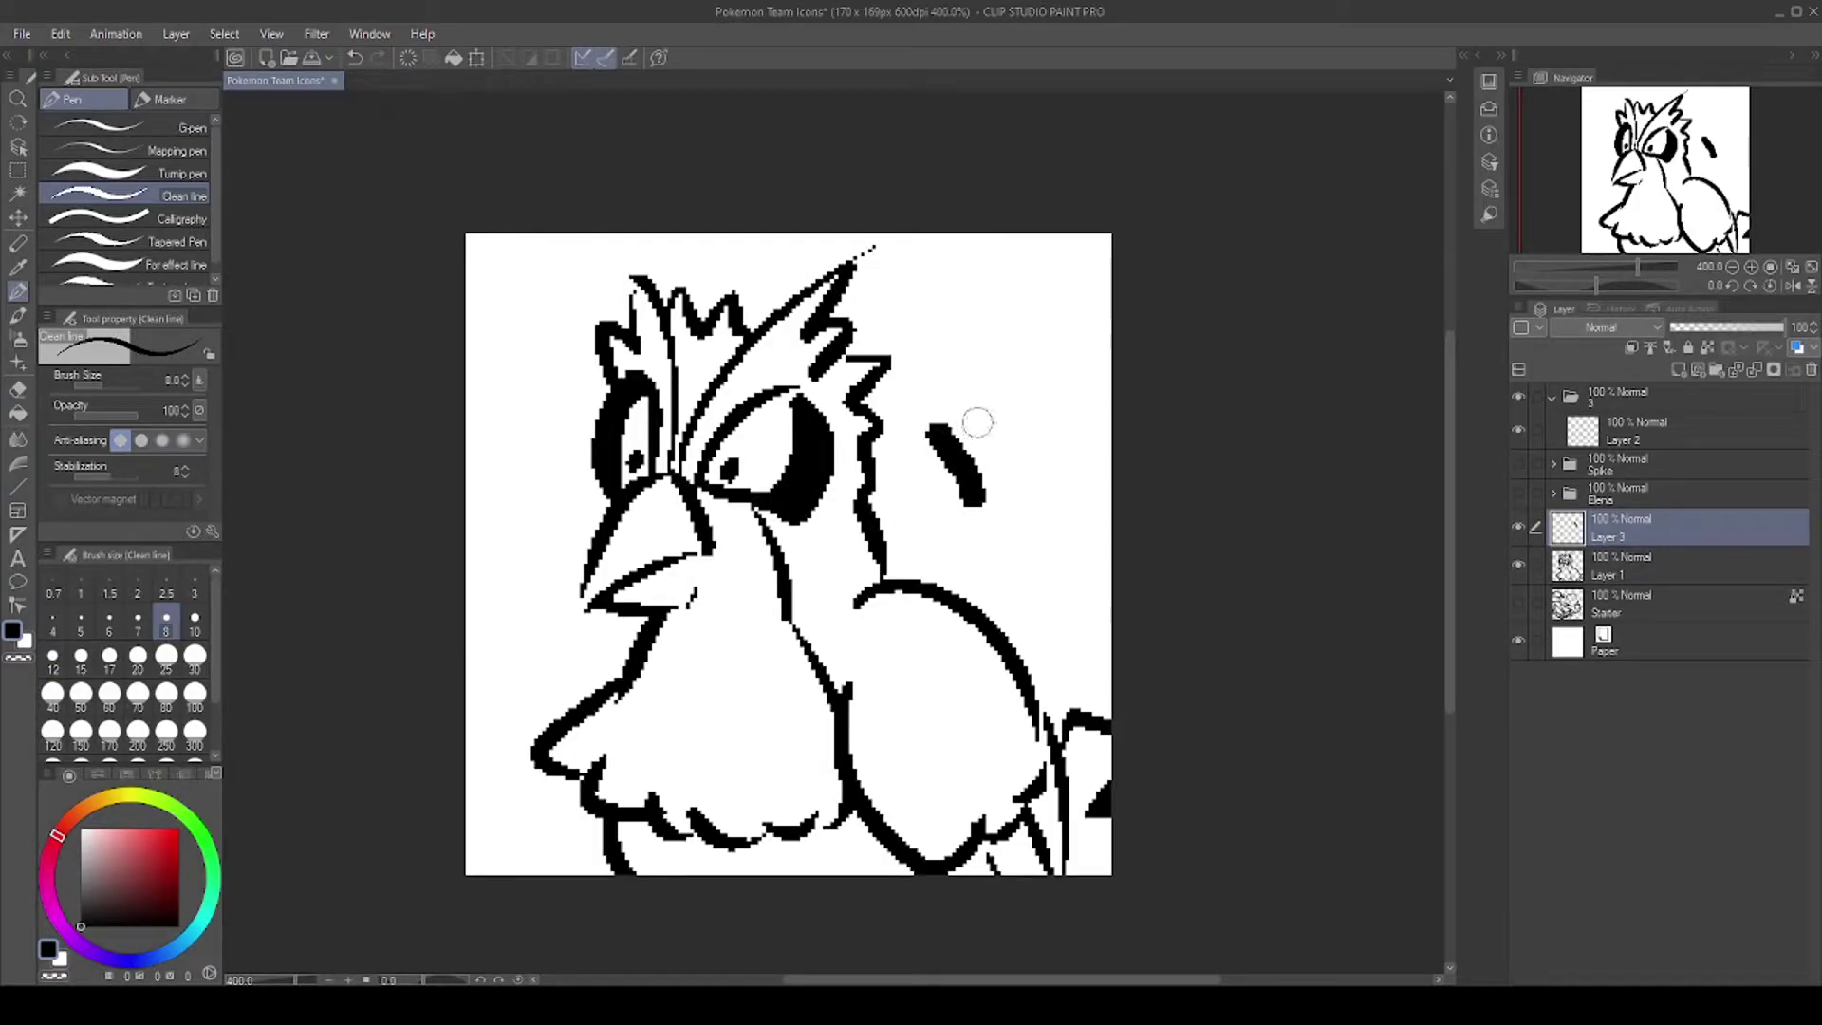
{"action": "key", "text": "ctrl+z"}
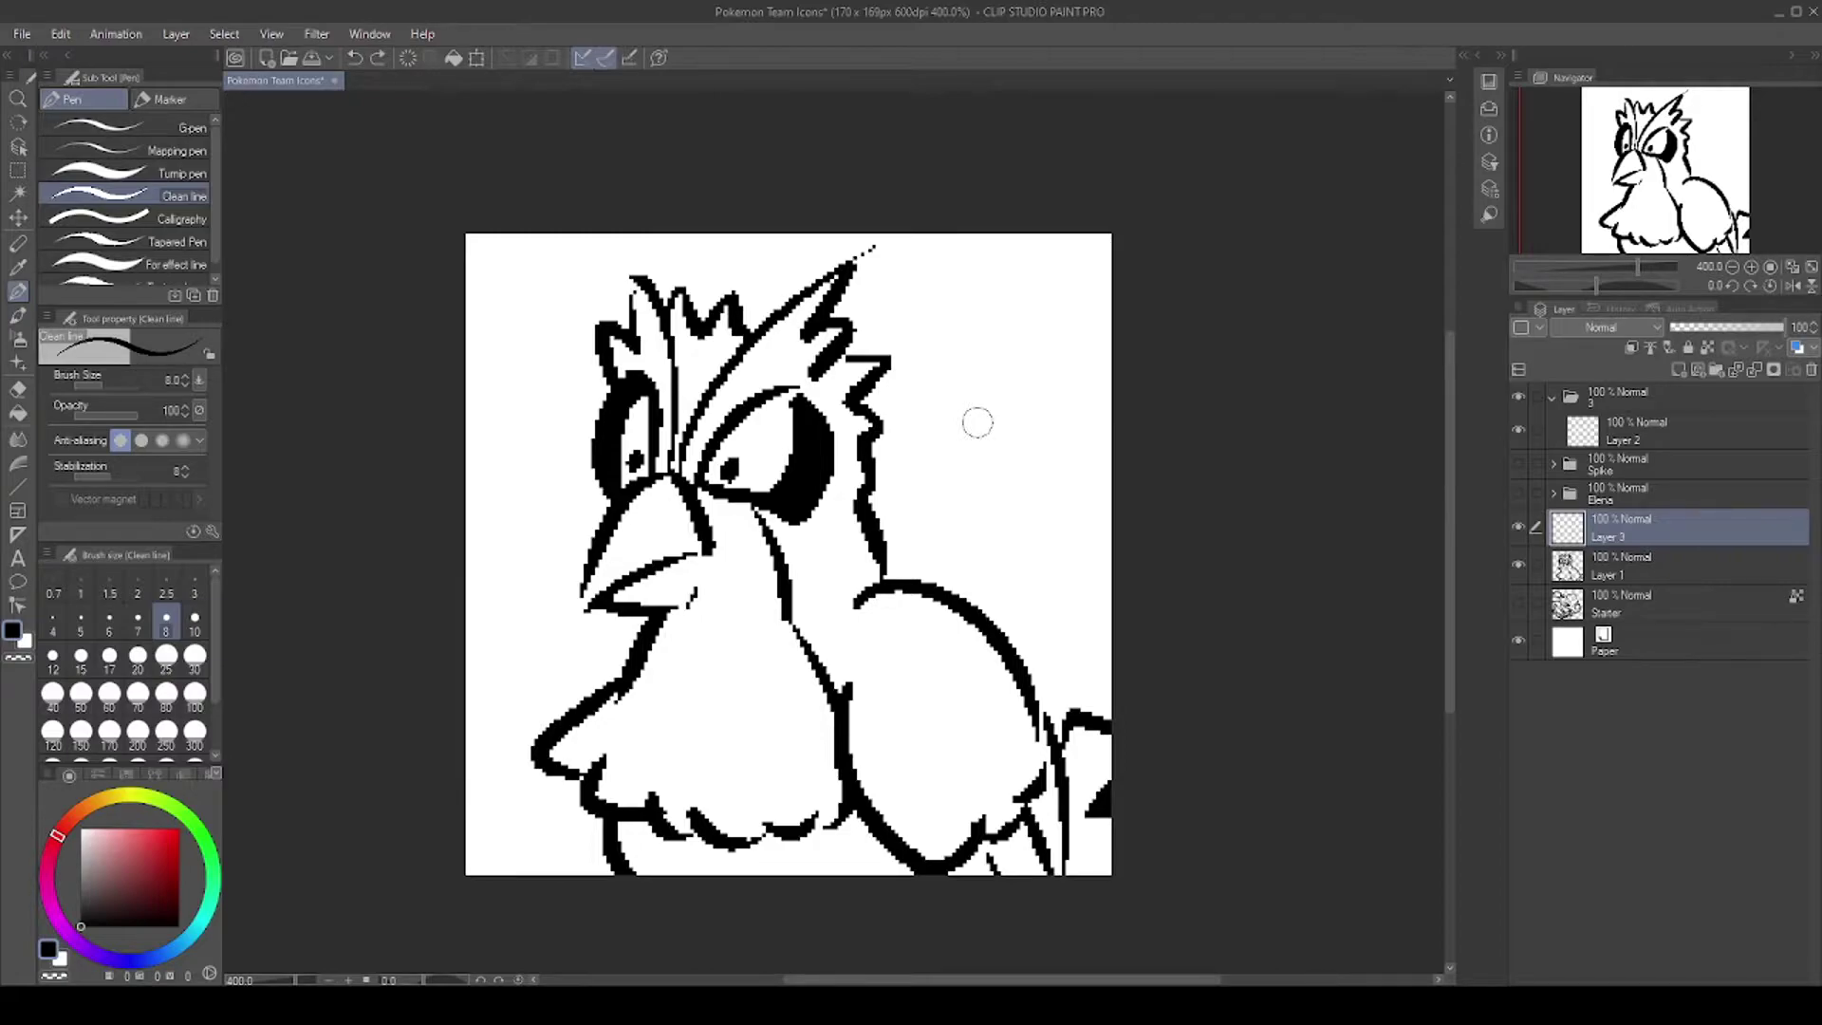
Step: Reduce the Clean line brush size to 7, checking it with a test stroke that is undone, and hide the Layer 1 sketch
{"action": "left_click", "coordinate": [138, 621]}
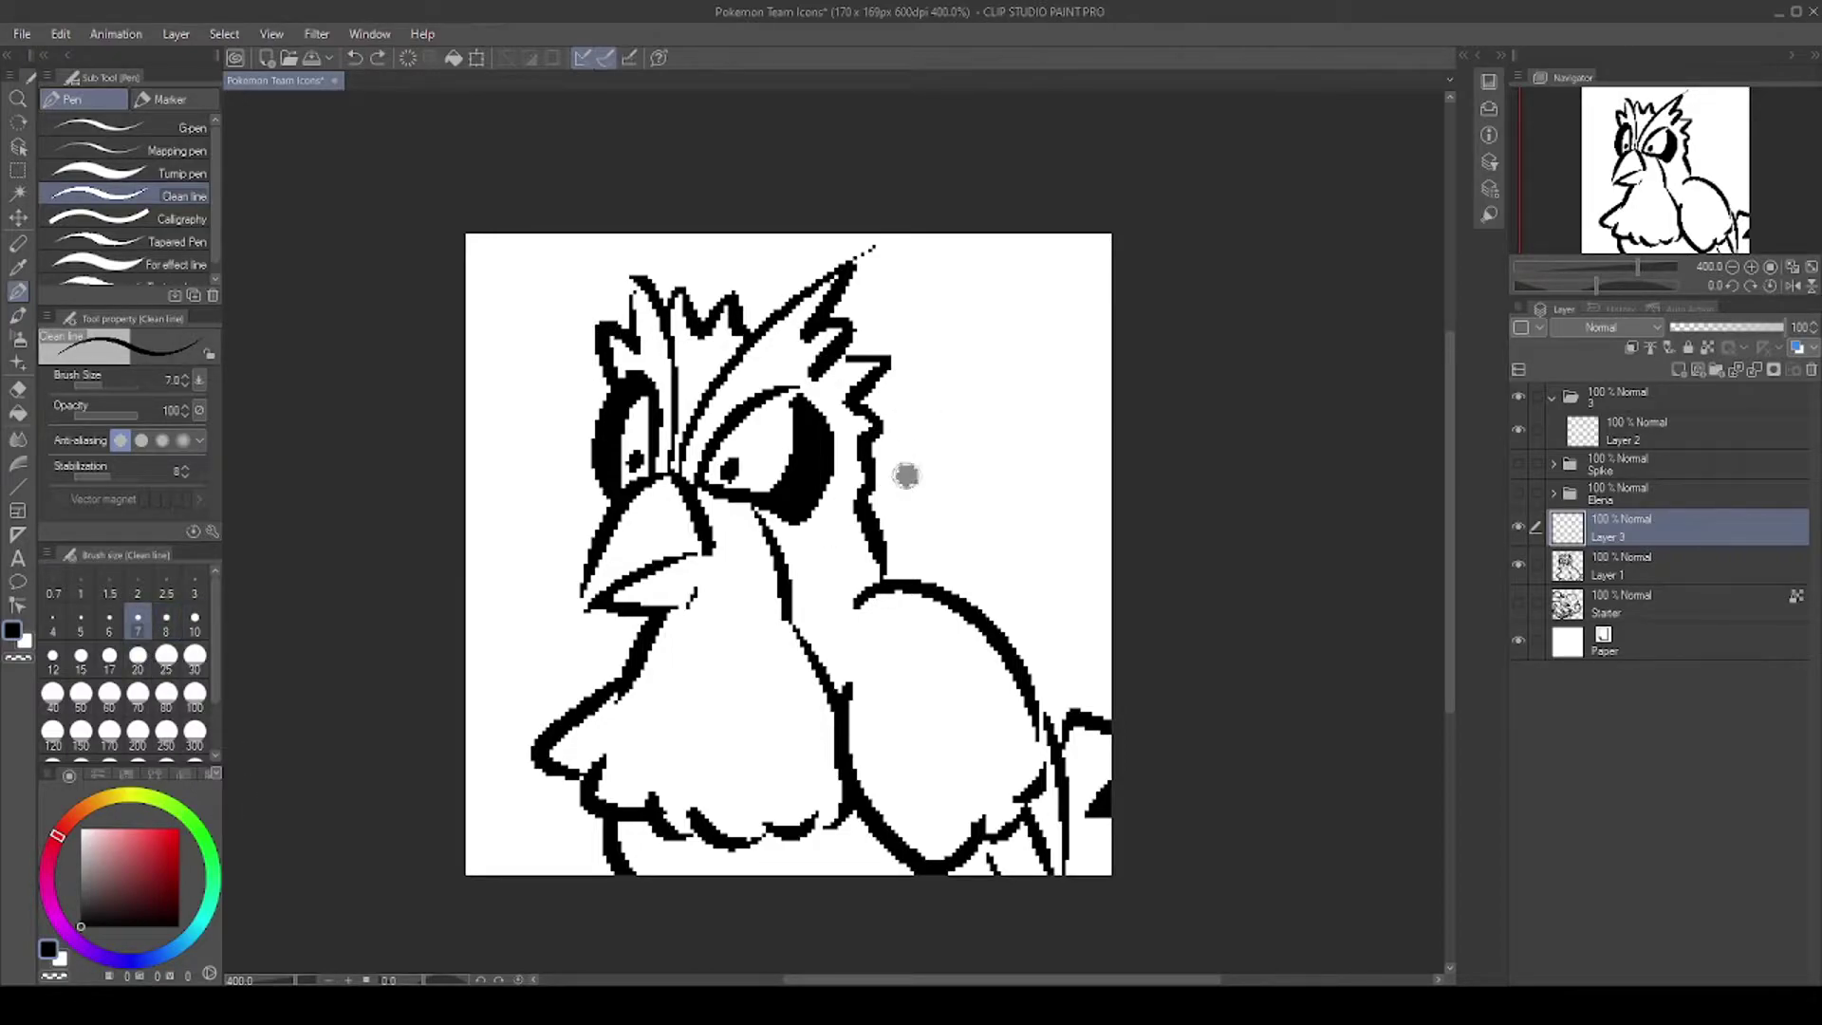
{"action": "left_click_drag", "start_coordinate": [904, 471], "coordinate": [951, 535]}
{"action": "key", "text": "ctrl+z"}
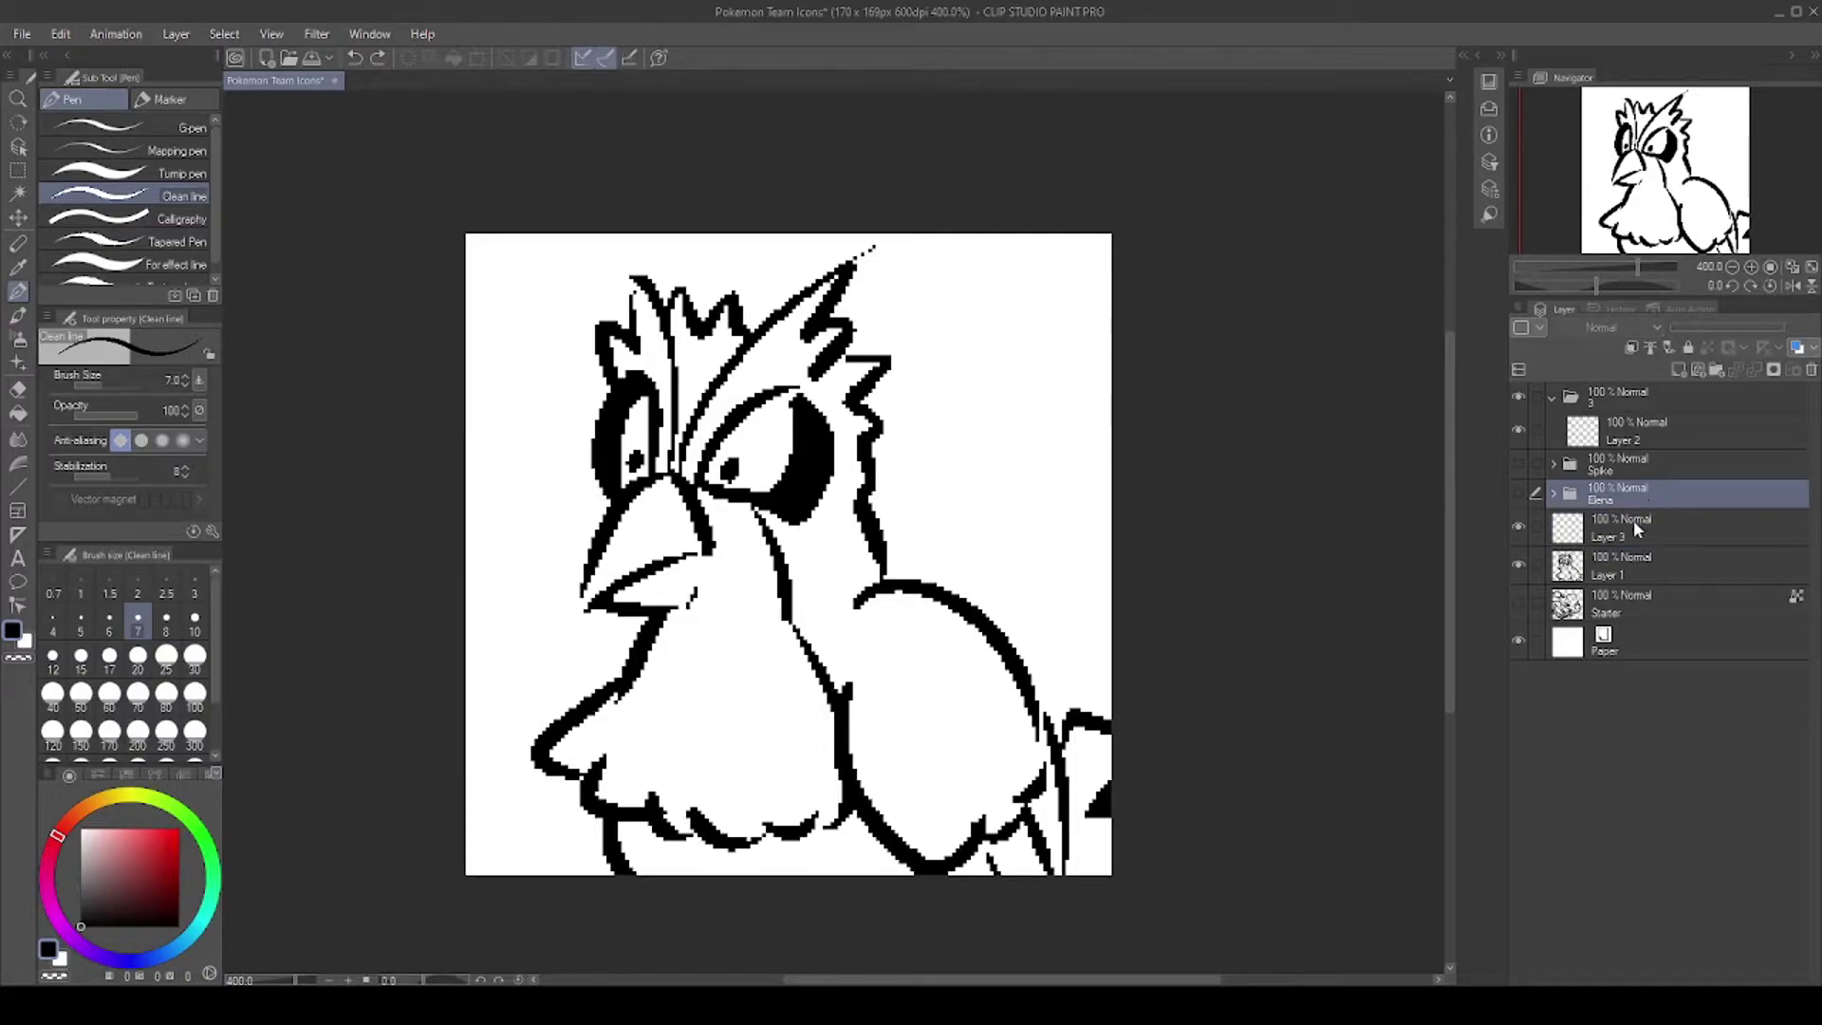
{"action": "left_click", "coordinate": [1518, 555]}
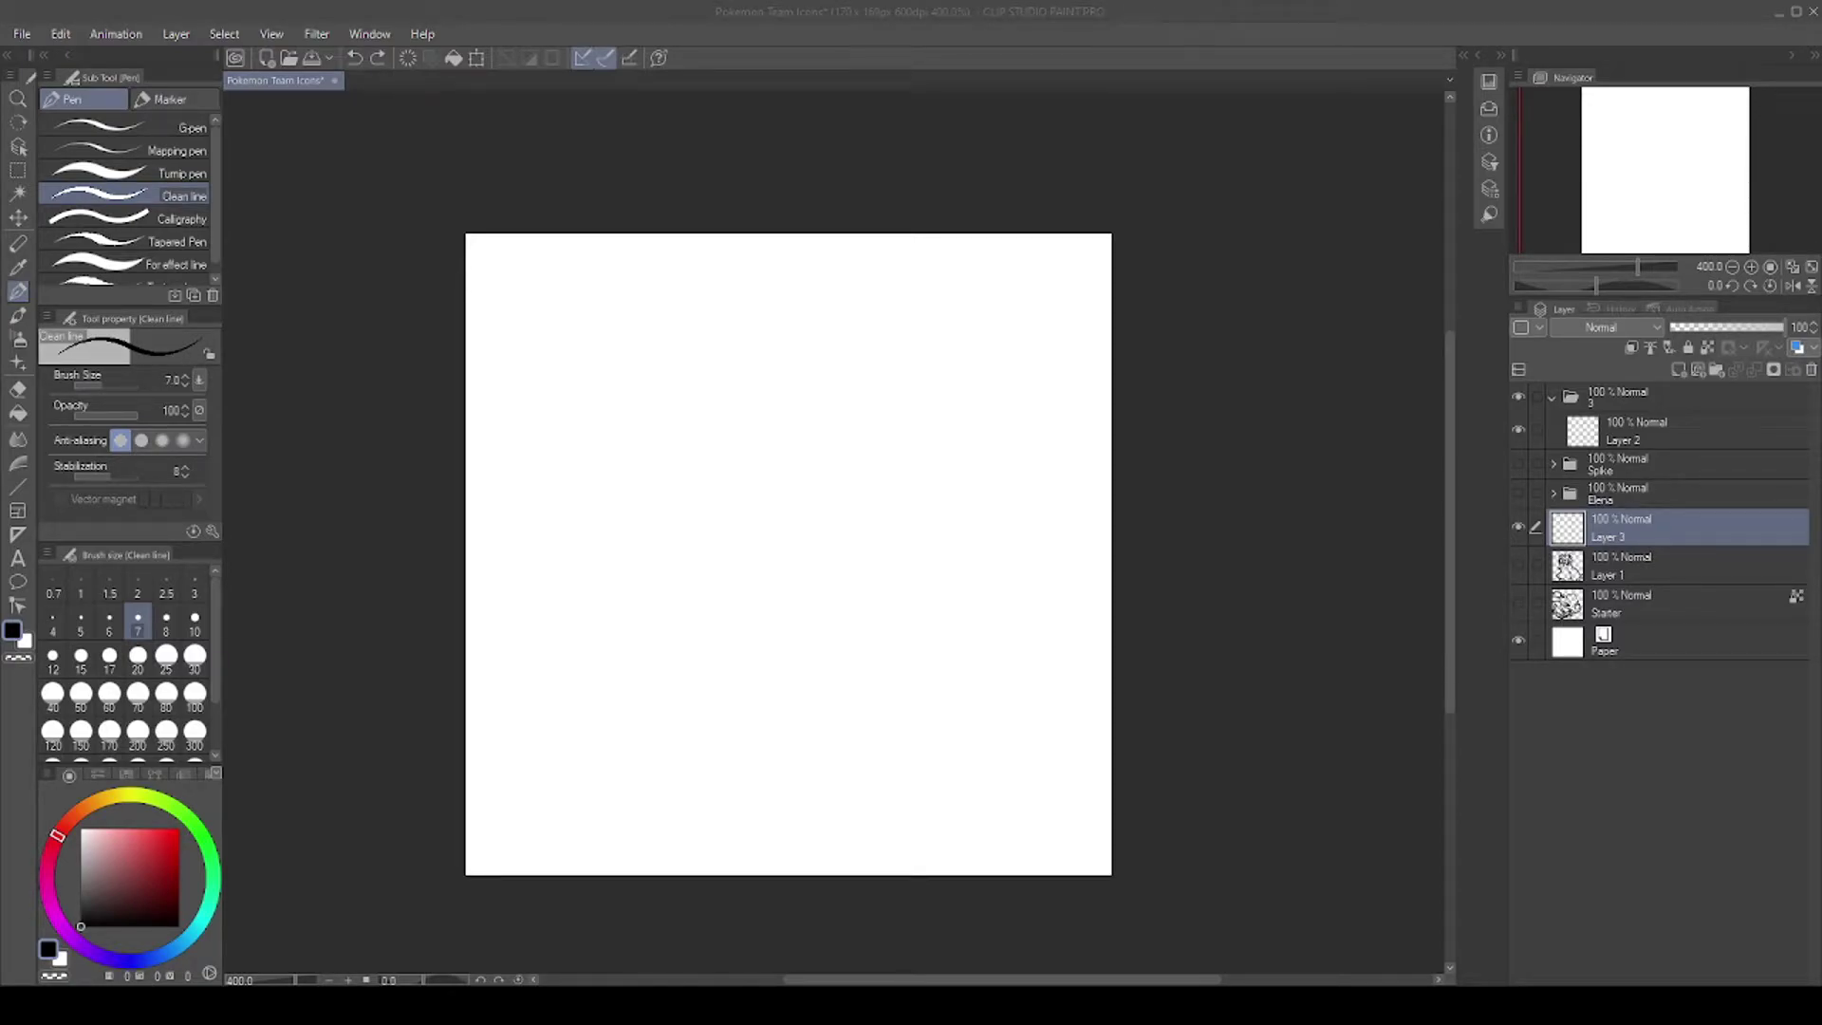
{"action": "left_click", "coordinate": [678, 848]}
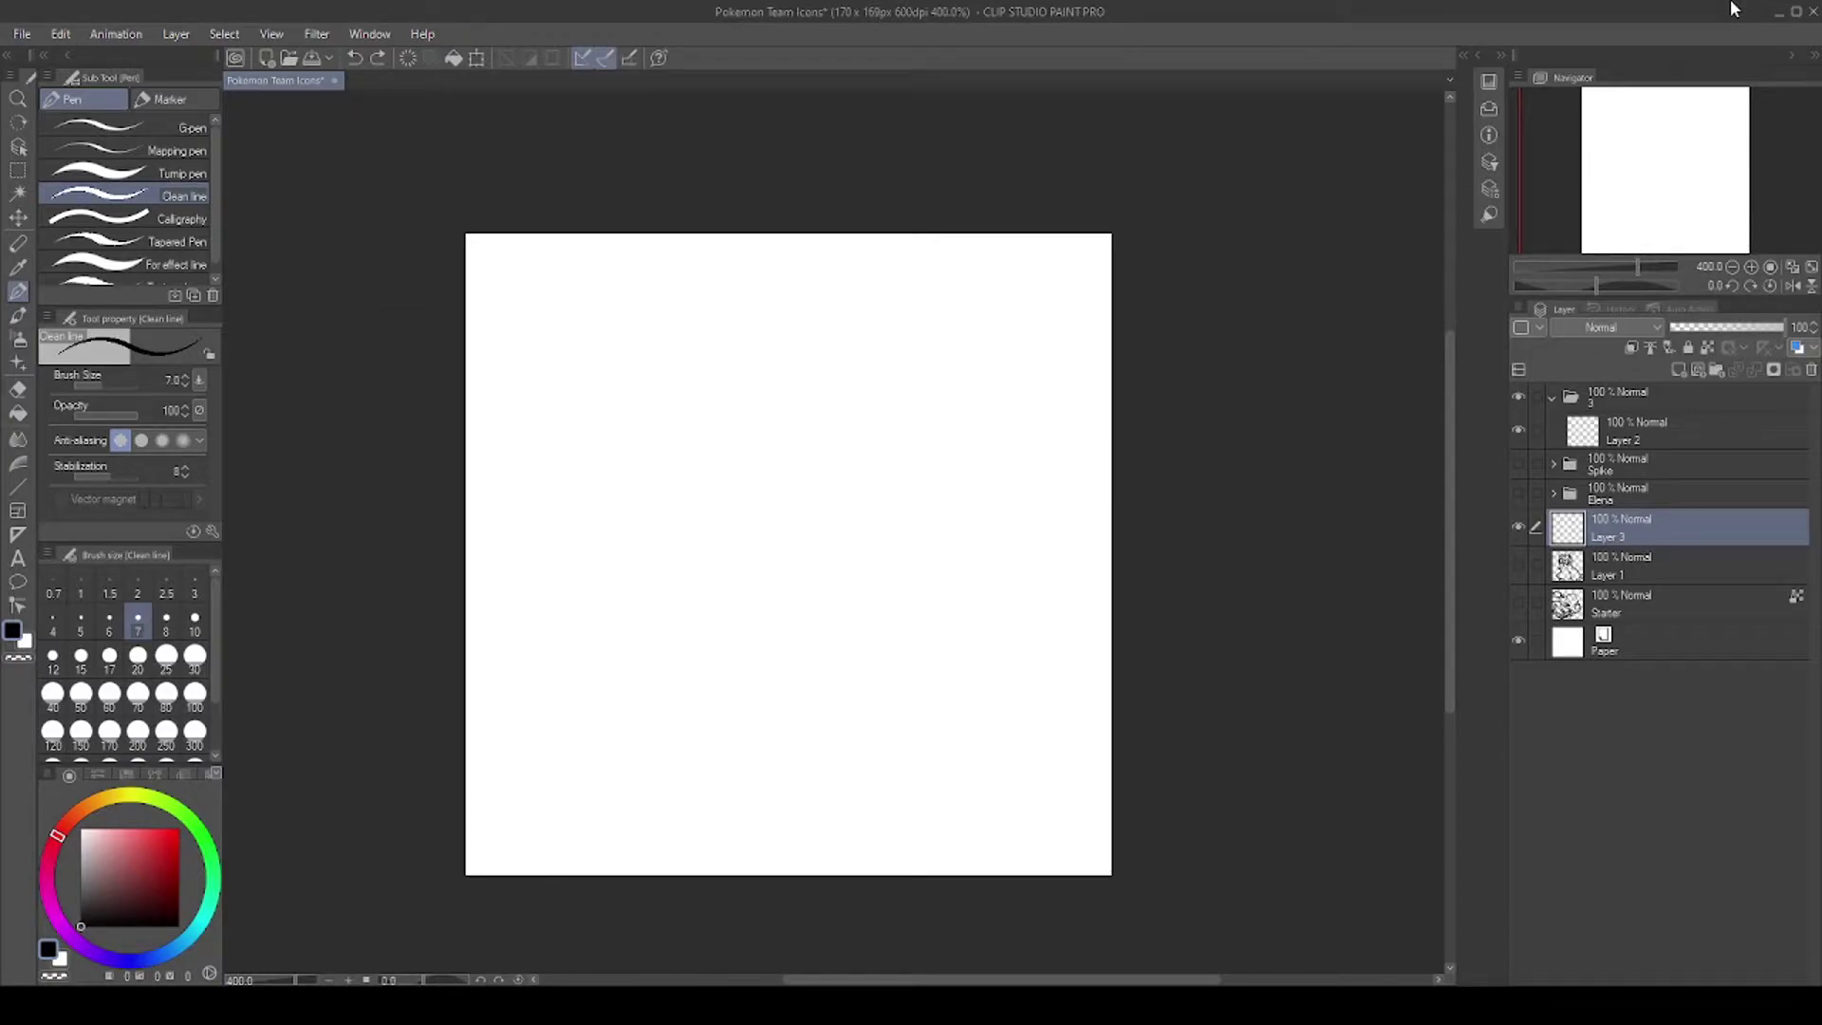
Step: Draw the curved top of a duck-like head and two solid oval eyes on Layer 3
{"action": "left_click", "coordinate": [723, 411]}
{"action": "mouse_move", "coordinate": [714, 418]}
{"action": "left_mouse_down"}
{"action": "mouse_move", "coordinate": [1046, 471]}
{"action": "mouse_move", "coordinate": [944, 503]}
{"action": "left_mouse_up"}
{"action": "left_click_drag", "start_coordinate": [763, 438], "coordinate": [778, 458]}
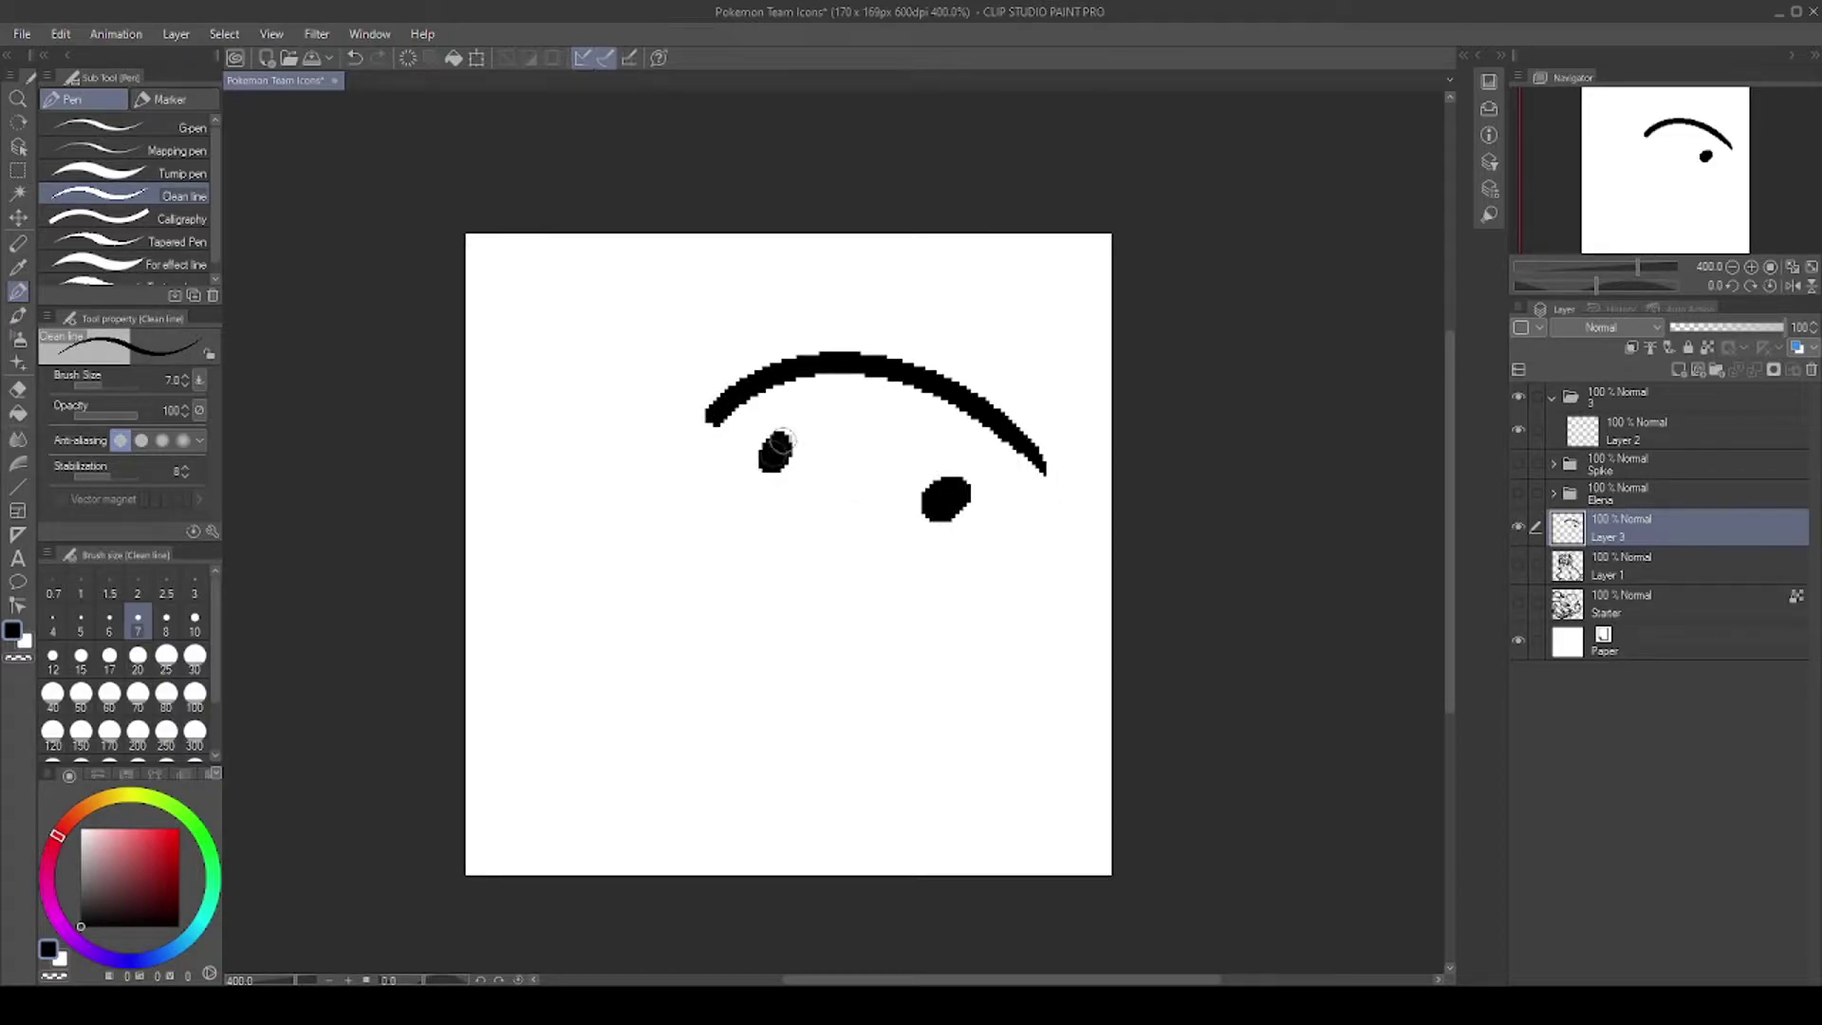
Step: Draw a wide open bill below the eyes, with a jagged strip between its upper and lower halves
{"action": "left_click_drag", "start_coordinate": [714, 520], "coordinate": [994, 631]}
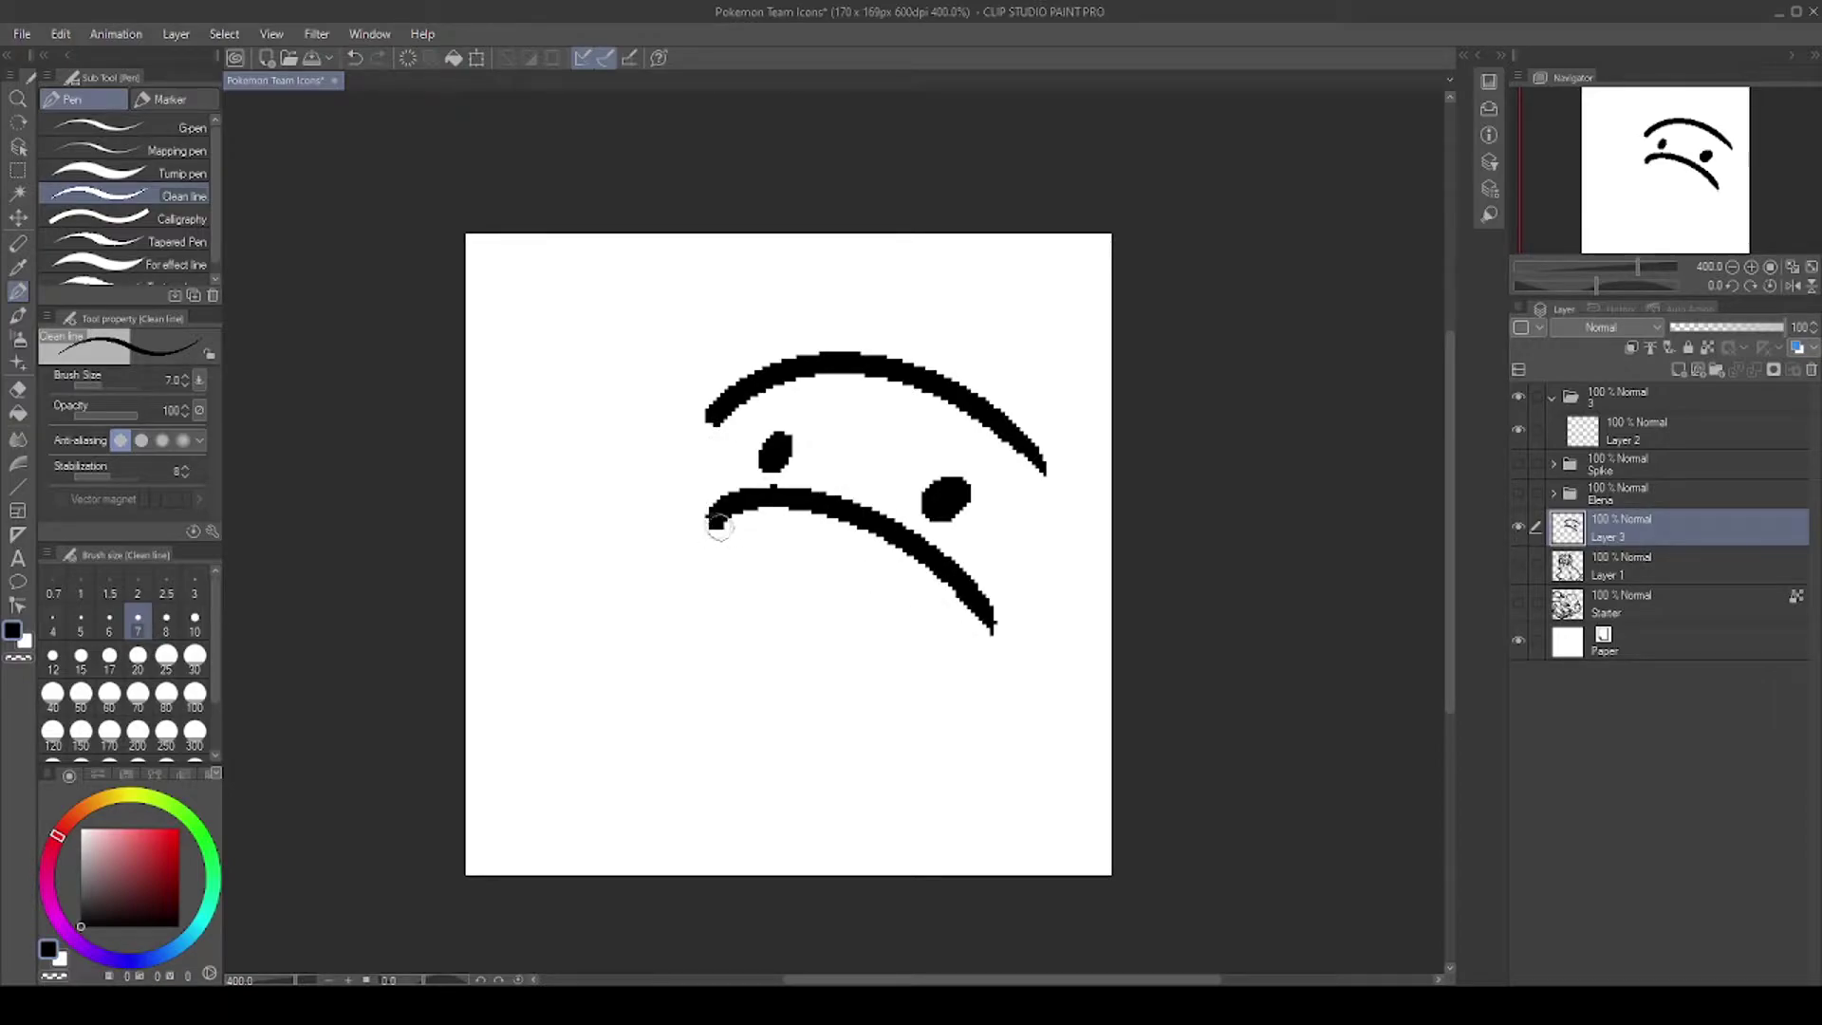
{"action": "mouse_move", "coordinate": [718, 520]}
{"action": "left_mouse_down"}
{"action": "mouse_move", "coordinate": [652, 514]}
{"action": "mouse_move", "coordinate": [687, 574]}
{"action": "mouse_move", "coordinate": [648, 561]}
{"action": "mouse_move", "coordinate": [747, 554]}
{"action": "mouse_move", "coordinate": [709, 591]}
{"action": "mouse_move", "coordinate": [976, 575]}
{"action": "left_mouse_up"}
{"action": "mouse_move", "coordinate": [721, 588]}
{"action": "left_mouse_down"}
{"action": "mouse_move", "coordinate": [644, 608]}
{"action": "mouse_move", "coordinate": [672, 653]}
{"action": "mouse_move", "coordinate": [860, 617]}
{"action": "mouse_move", "coordinate": [958, 625]}
{"action": "mouse_move", "coordinate": [927, 602]}
{"action": "mouse_move", "coordinate": [980, 609]}
{"action": "left_mouse_up"}
{"action": "mouse_move", "coordinate": [702, 645]}
{"action": "left_mouse_down"}
{"action": "mouse_move", "coordinate": [737, 686]}
{"action": "mouse_move", "coordinate": [990, 626]}
{"action": "left_mouse_up"}
{"action": "mouse_move", "coordinate": [707, 669]}
{"action": "left_mouse_down"}
{"action": "mouse_move", "coordinate": [688, 715]}
{"action": "mouse_move", "coordinate": [737, 737]}
{"action": "mouse_move", "coordinate": [851, 732]}
{"action": "mouse_move", "coordinate": [987, 632]}
{"action": "left_mouse_up"}
Step: Complete the head outline with the forehead, the back of the head and both sides of the neck
{"action": "left_click_drag", "start_coordinate": [718, 414], "coordinate": [677, 503]}
{"action": "mouse_move", "coordinate": [738, 738]}
{"action": "left_mouse_down"}
{"action": "mouse_move", "coordinate": [897, 789]}
{"action": "mouse_move", "coordinate": [866, 804]}
{"action": "mouse_move", "coordinate": [892, 873]}
{"action": "left_mouse_up"}
{"action": "left_click_drag", "start_coordinate": [1008, 763], "coordinate": [1053, 871]}
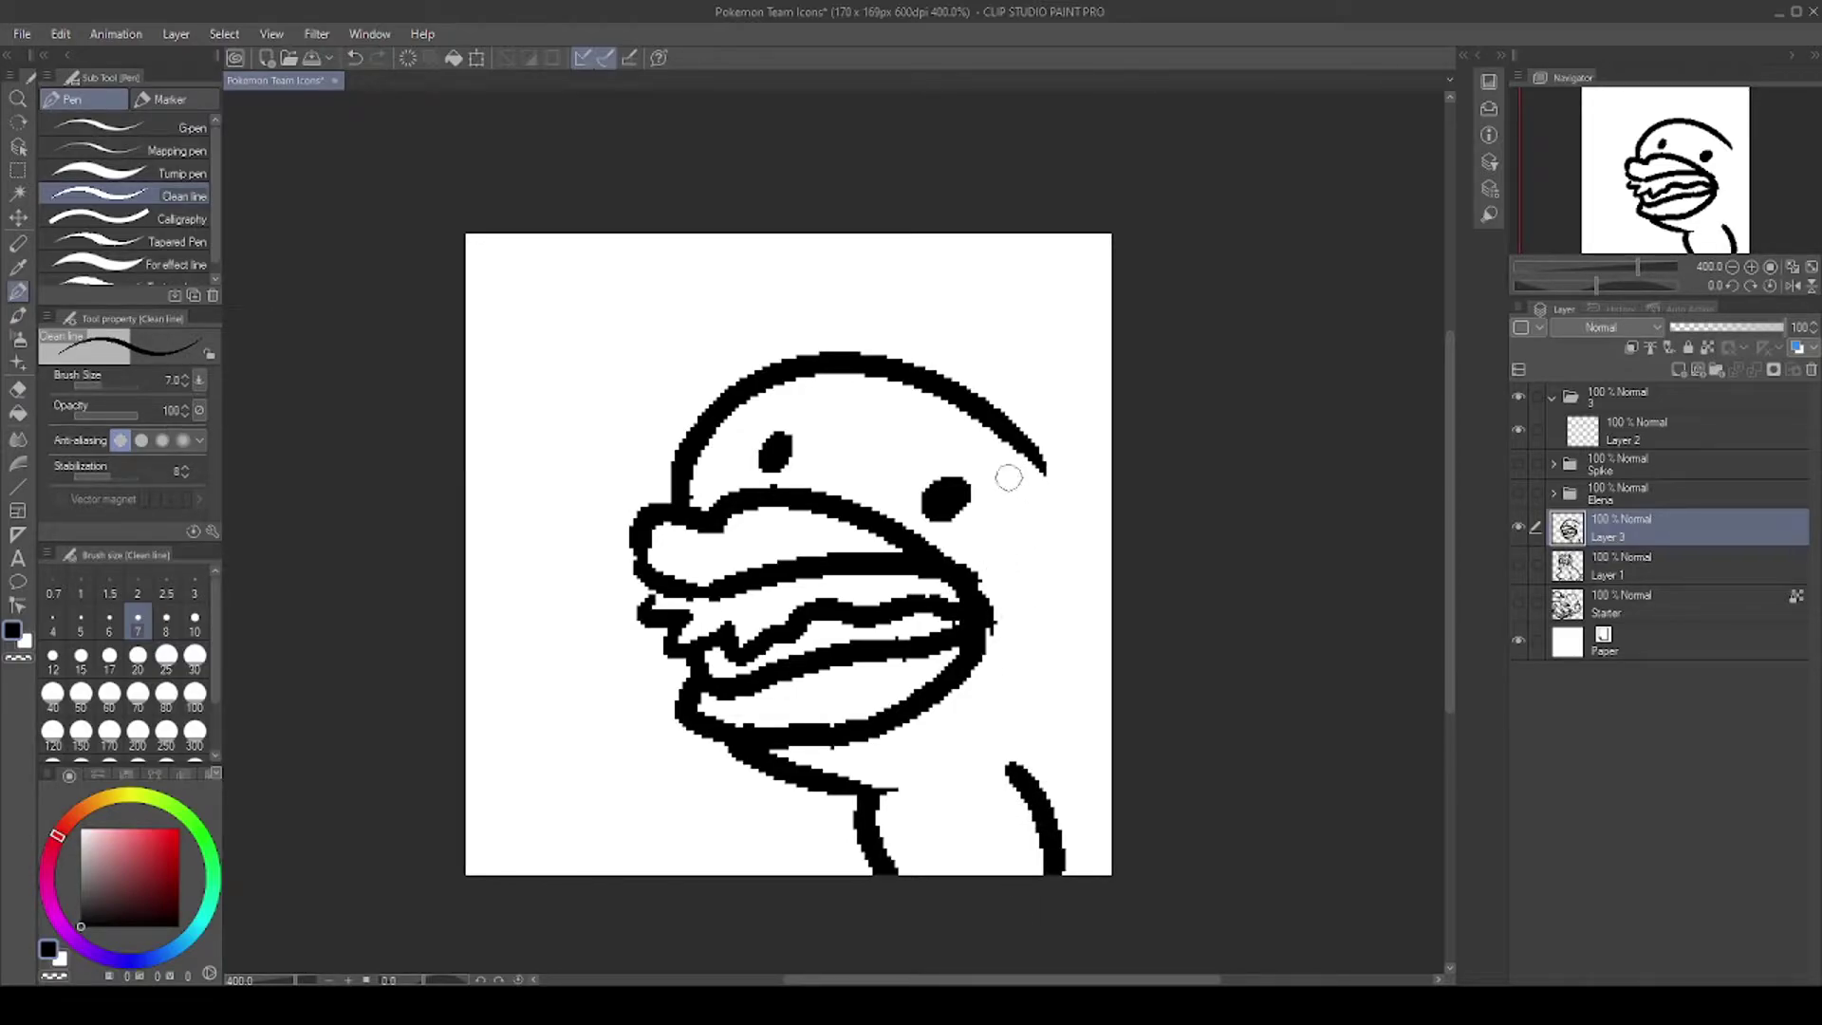
{"action": "mouse_move", "coordinate": [1039, 463]}
{"action": "left_mouse_down"}
{"action": "mouse_move", "coordinate": [1079, 511]}
{"action": "mouse_move", "coordinate": [1102, 590]}
{"action": "mouse_move", "coordinate": [1086, 666]}
{"action": "mouse_move", "coordinate": [1011, 768]}
{"action": "left_mouse_up"}
Step: Draw a leafy sprig sticking out in front of the forehead and shift the whole line drawing slightly left
{"action": "mouse_move", "coordinate": [695, 424]}
{"action": "left_mouse_down"}
{"action": "mouse_move", "coordinate": [635, 349]}
{"action": "mouse_move", "coordinate": [631, 405]}
{"action": "mouse_move", "coordinate": [594, 397]}
{"action": "mouse_move", "coordinate": [571, 360]}
{"action": "mouse_move", "coordinate": [569, 390]}
{"action": "mouse_move", "coordinate": [539, 374]}
{"action": "mouse_move", "coordinate": [629, 484]}
{"action": "mouse_move", "coordinate": [695, 427]}
{"action": "left_mouse_up"}
{"action": "key", "text": "k"}
{"action": "left_click_drag", "start_coordinate": [769, 558], "coordinate": [724, 558]}
{"action": "key", "text": "p"}
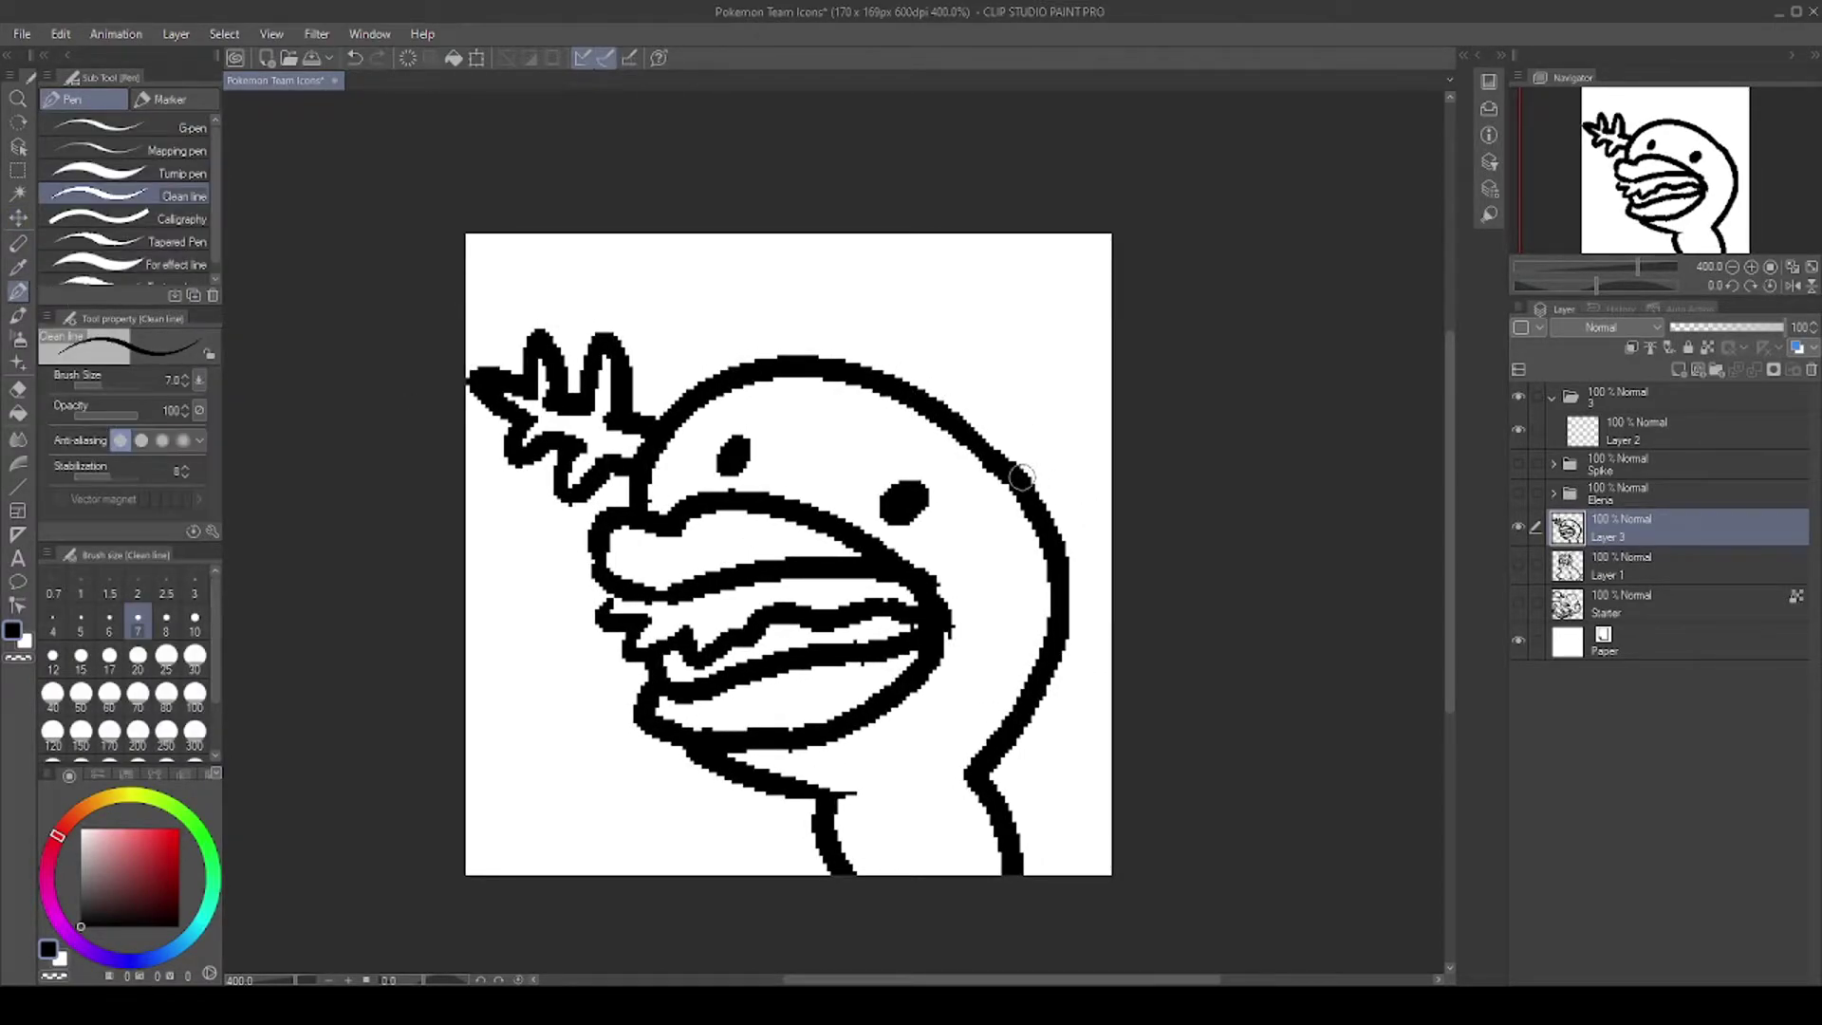
Step: Draw the two stalk lines from the back of the head out to the canvas edge and save the file
{"action": "left_click_drag", "start_coordinate": [1021, 477], "coordinate": [1115, 410]}
{"action": "left_click_drag", "start_coordinate": [1052, 527], "coordinate": [1180, 435]}
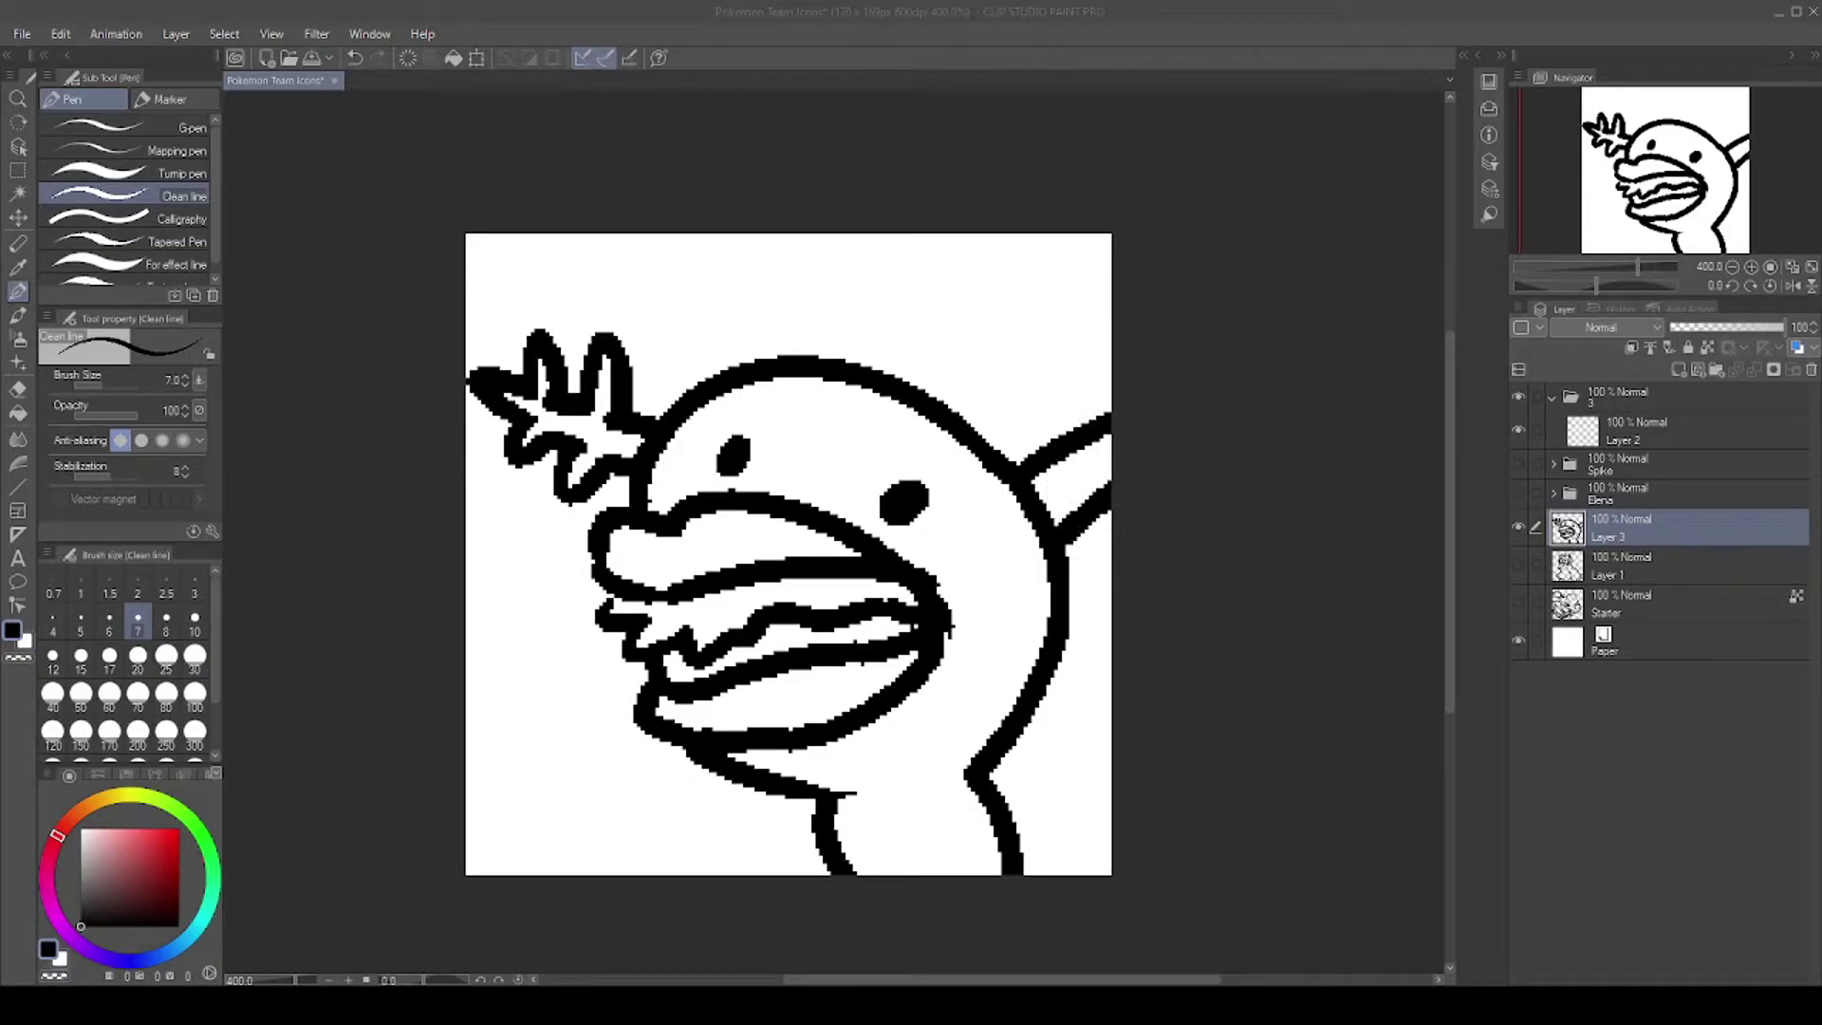
{"action": "left_click", "coordinate": [307, 175]}
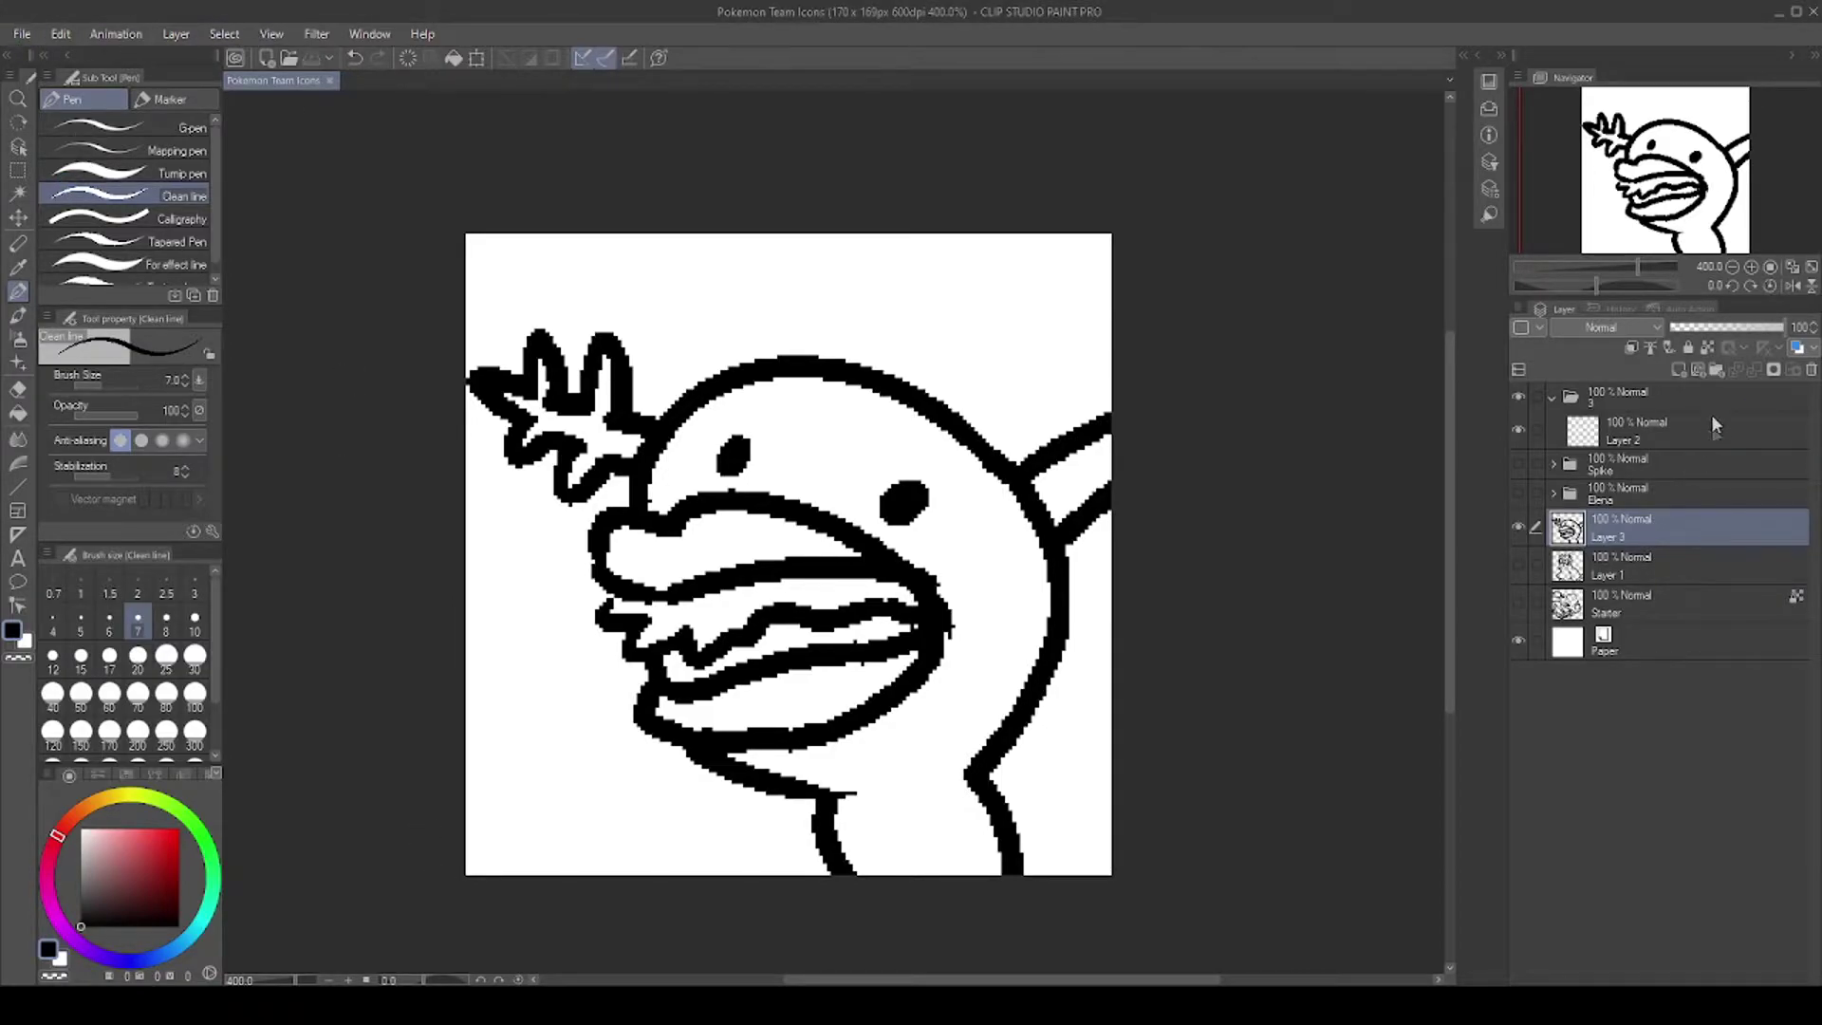
Step: Add a new layer directly beneath Layer 3 and set the drawing colour to bright light blue (197, 100, 100)
{"action": "left_click", "coordinate": [1678, 368]}
{"action": "left_click_drag", "start_coordinate": [1617, 529], "coordinate": [1617, 581]}
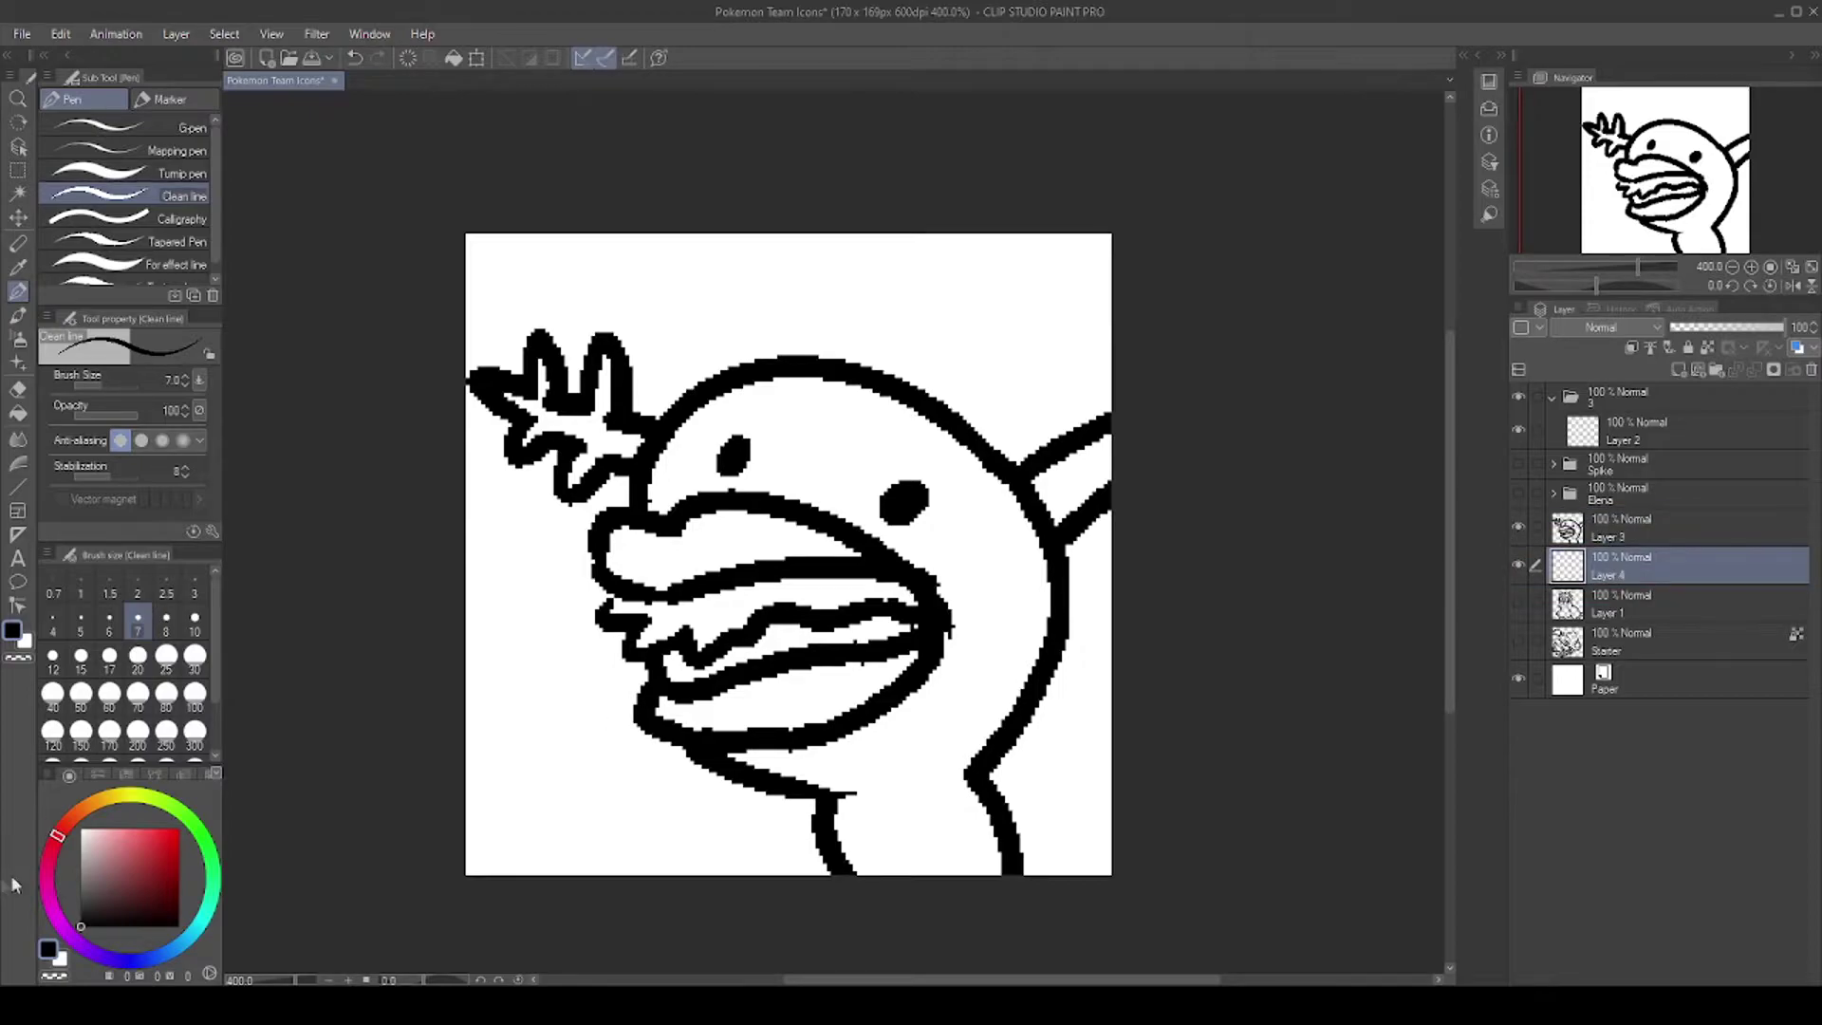
{"action": "left_click", "coordinate": [188, 939]}
{"action": "left_click_drag", "start_coordinate": [159, 871], "coordinate": [257, 776]}
Step: Select the outlined figure's silhouette using the line art on Layer 3 and fill it with light blue on Layer 4
{"action": "left_click", "coordinate": [18, 192]}
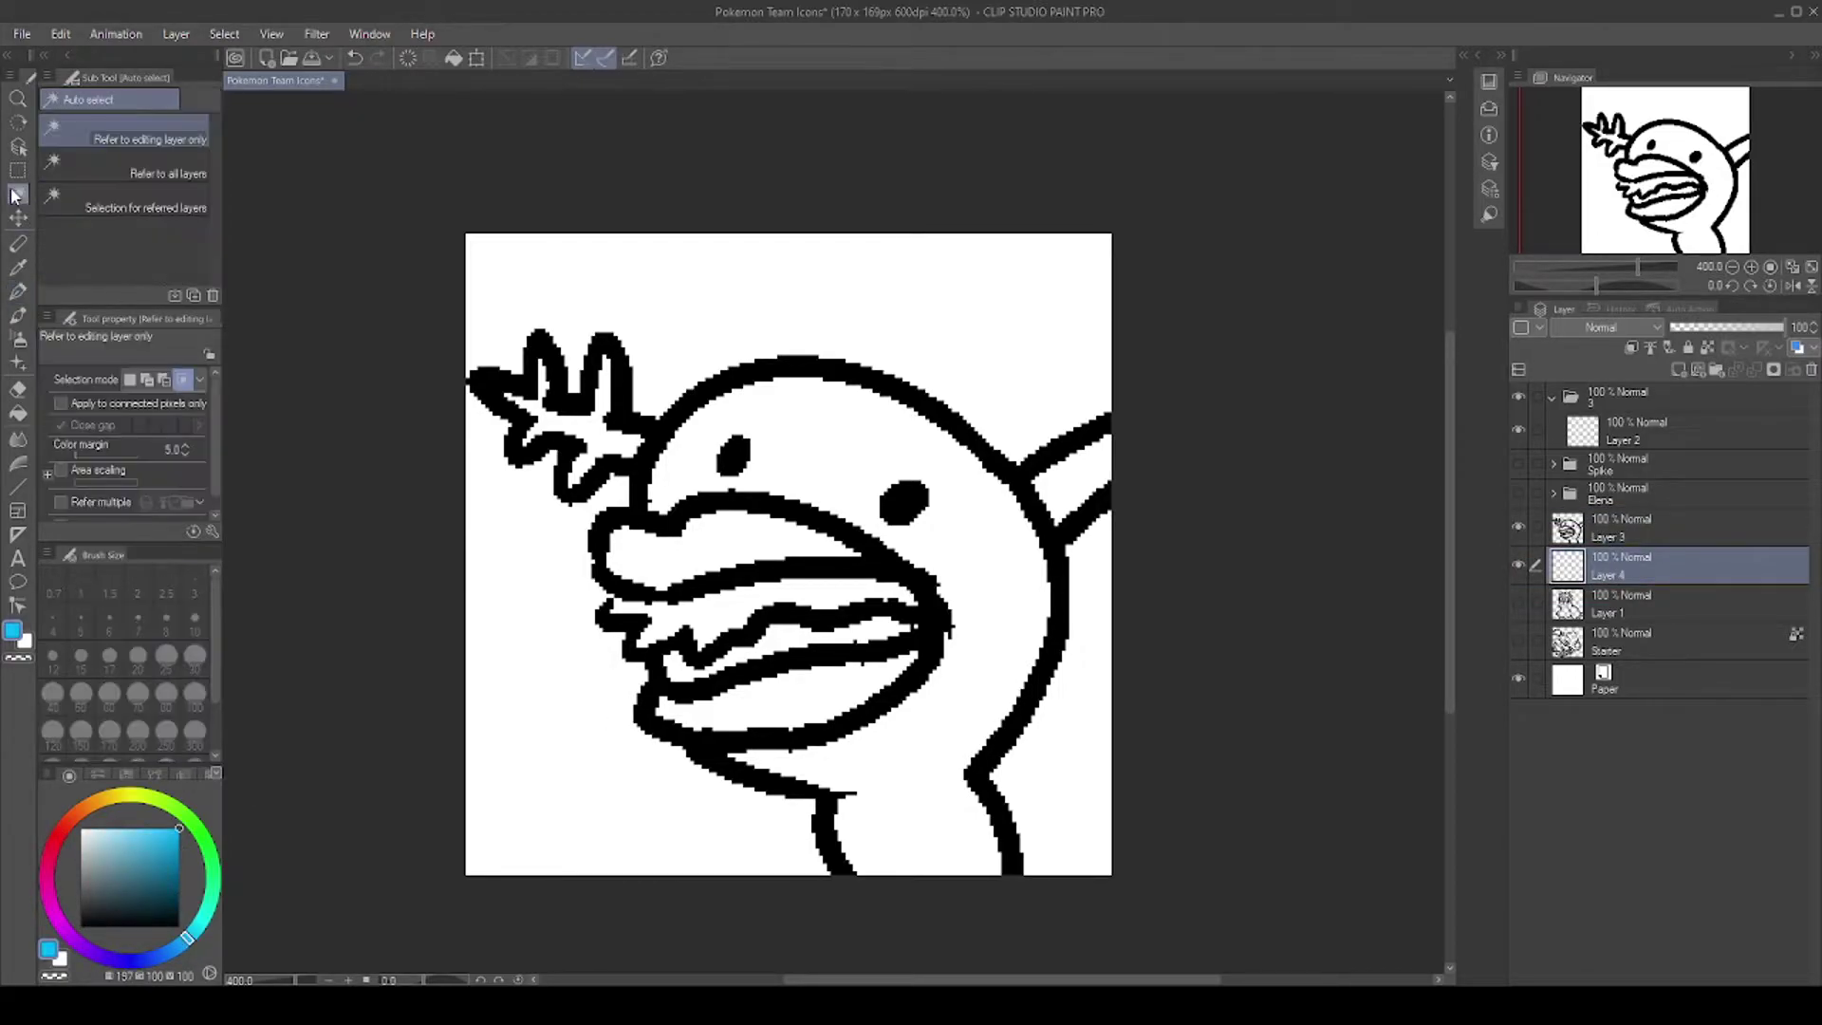
{"action": "left_click", "coordinate": [1618, 534]}
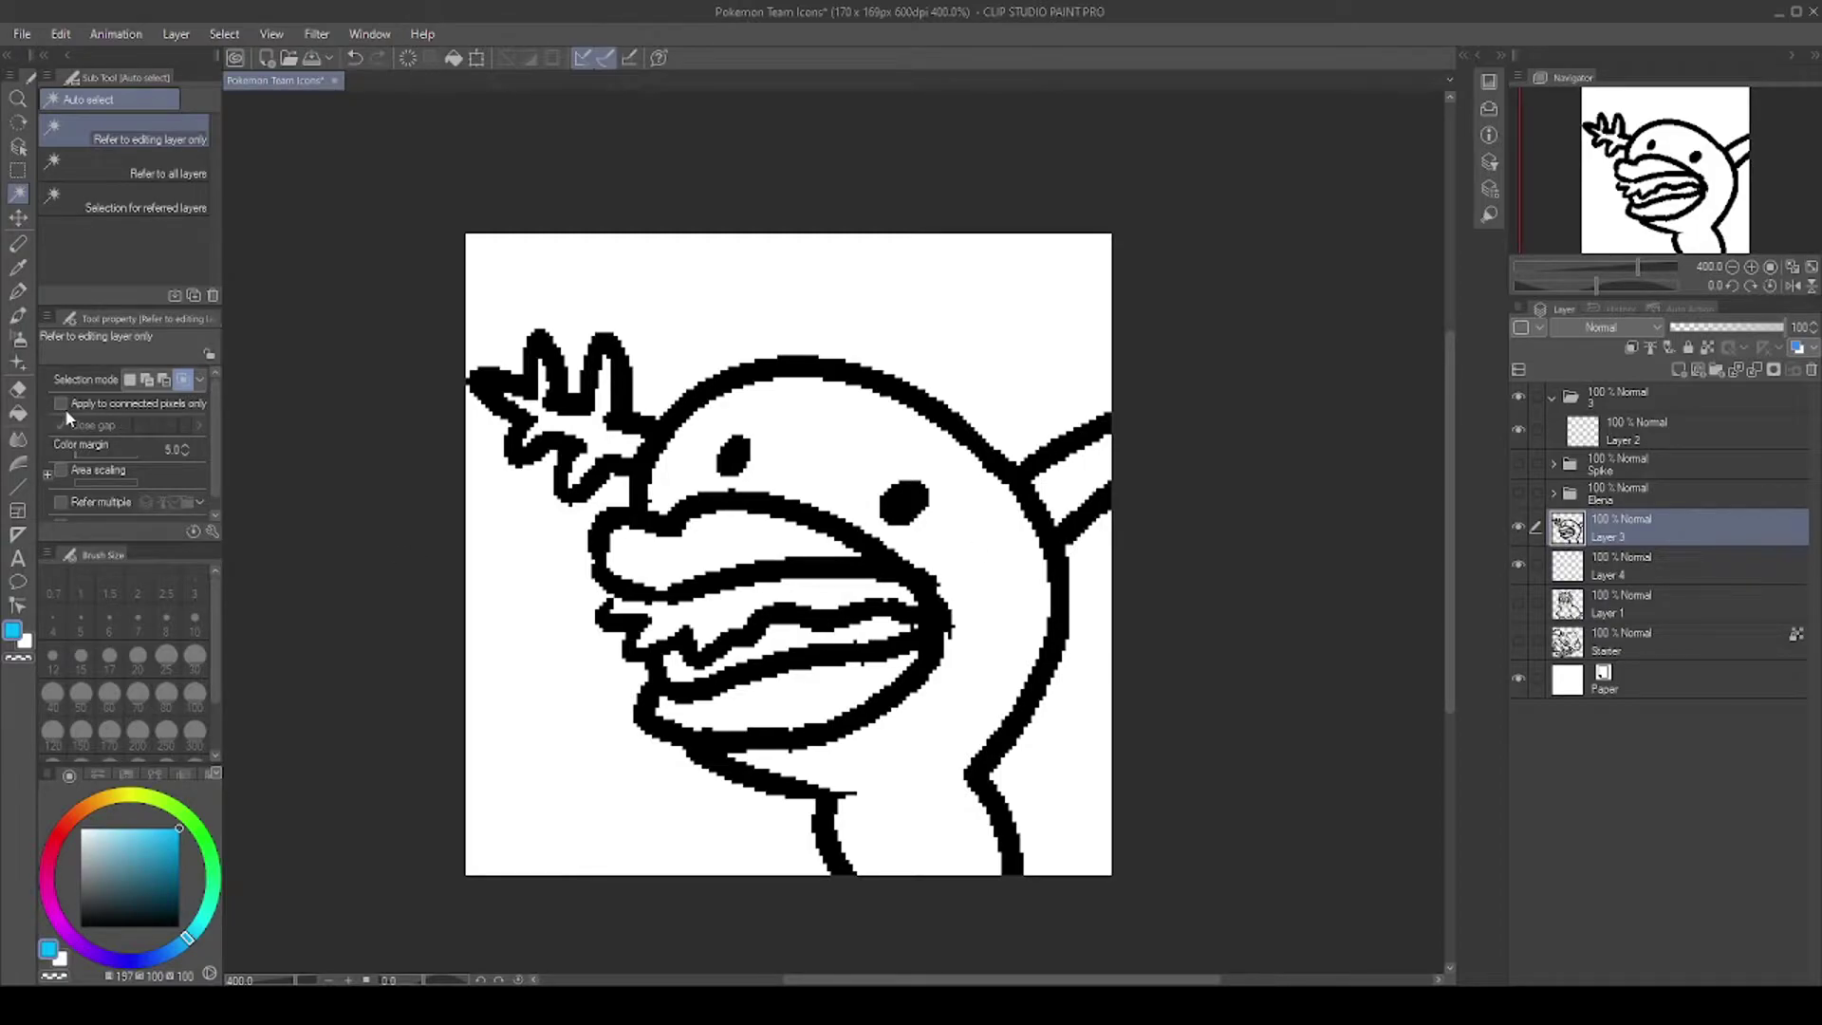
{"action": "left_click", "coordinate": [507, 571]}
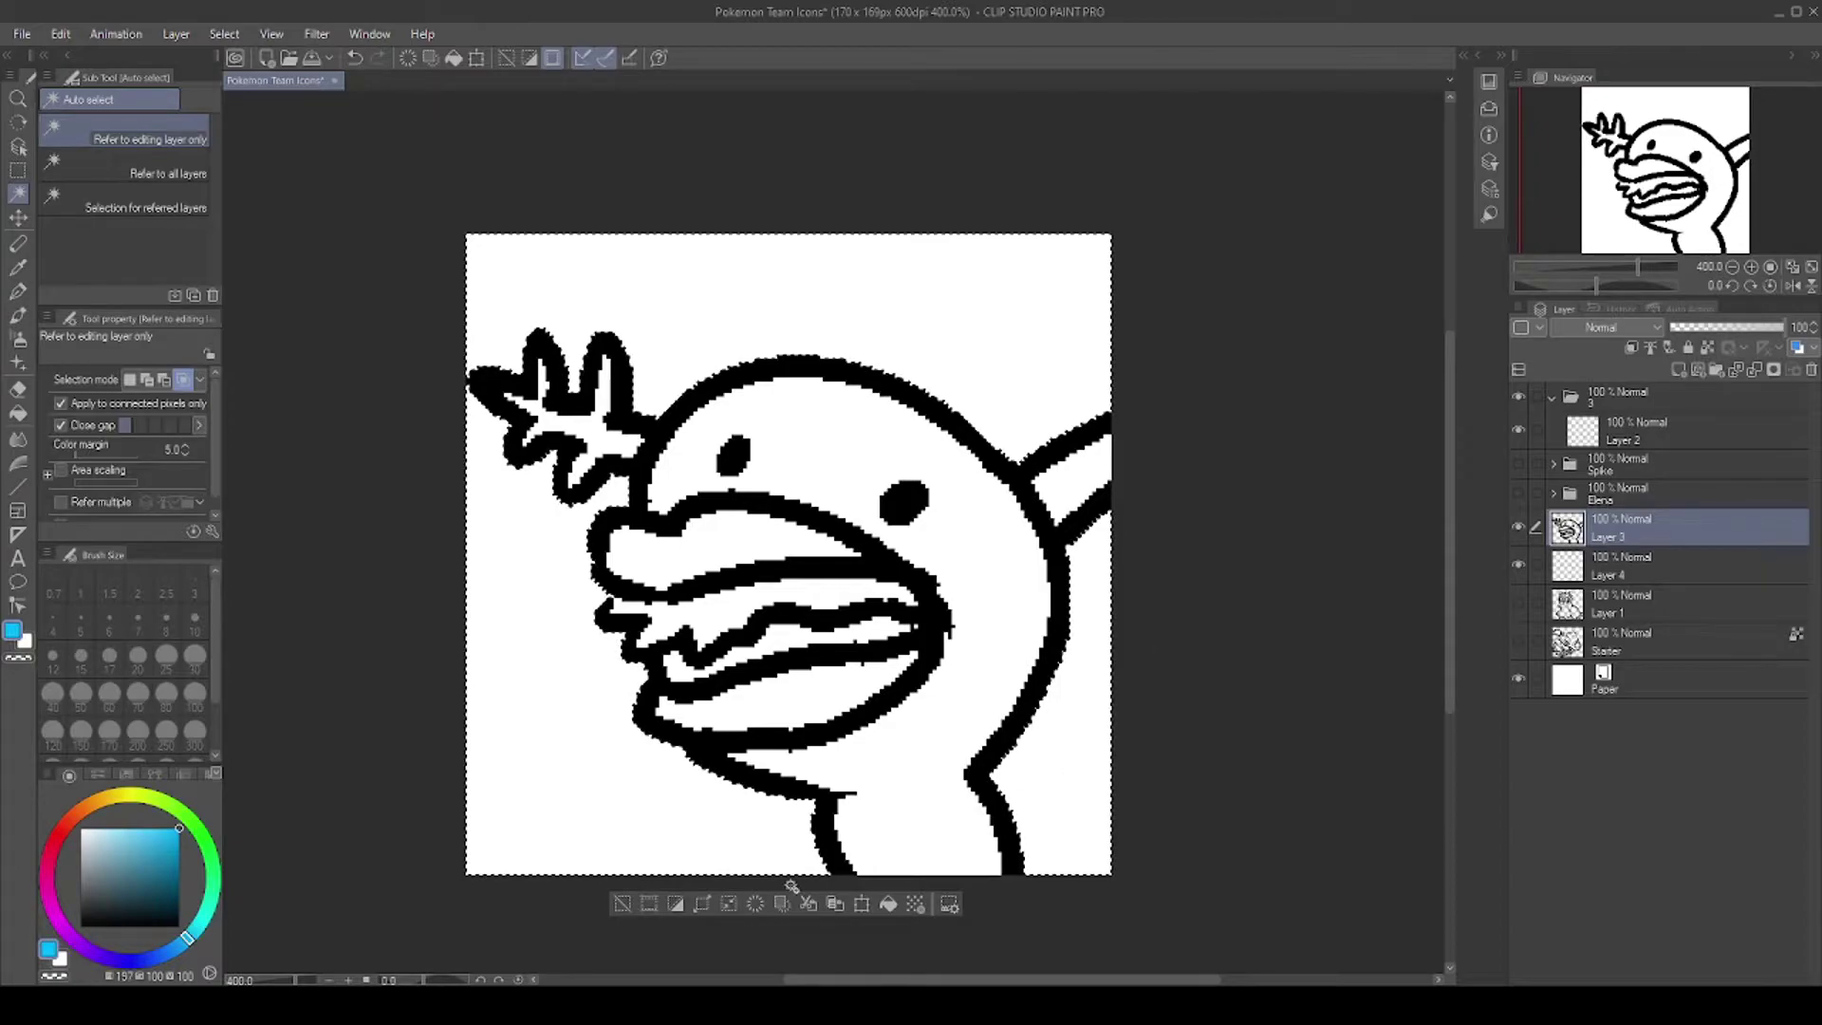
{"action": "left_click", "coordinate": [702, 905]}
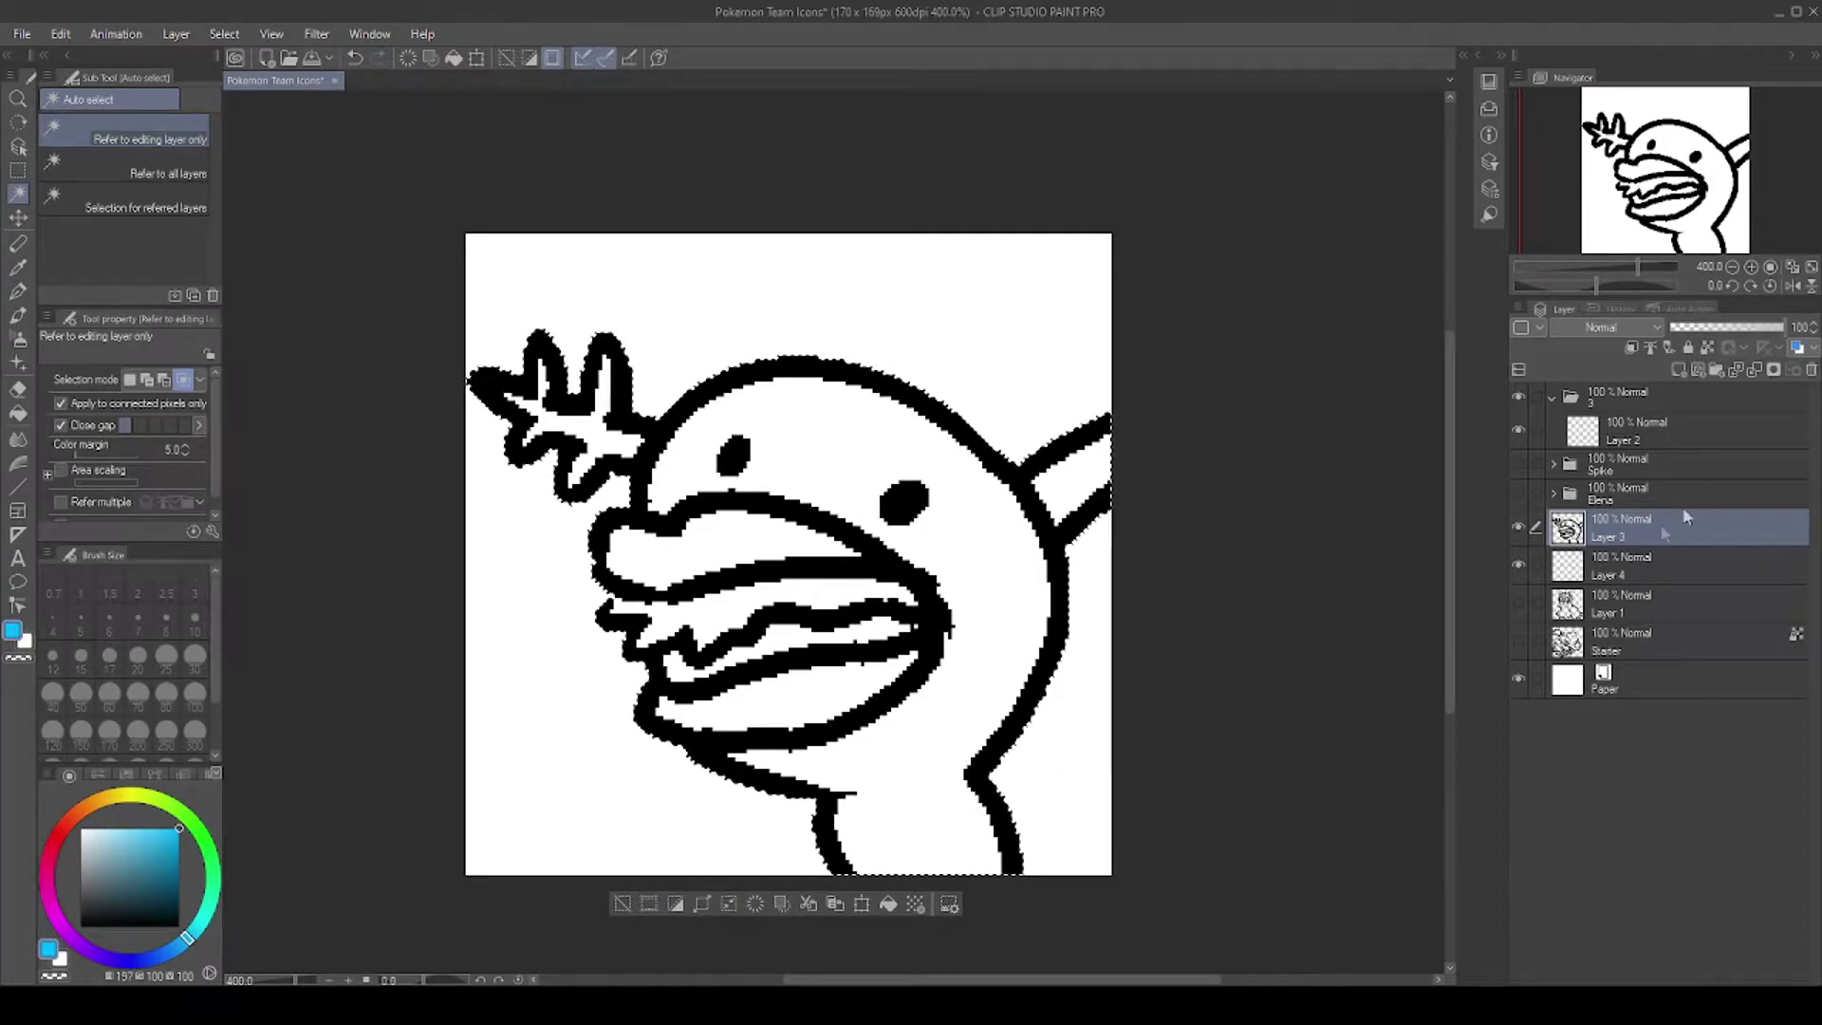
{"action": "key", "text": "alt+bracketleft"}
{"action": "left_click", "coordinate": [18, 413]}
{"action": "left_click", "coordinate": [877, 482]}
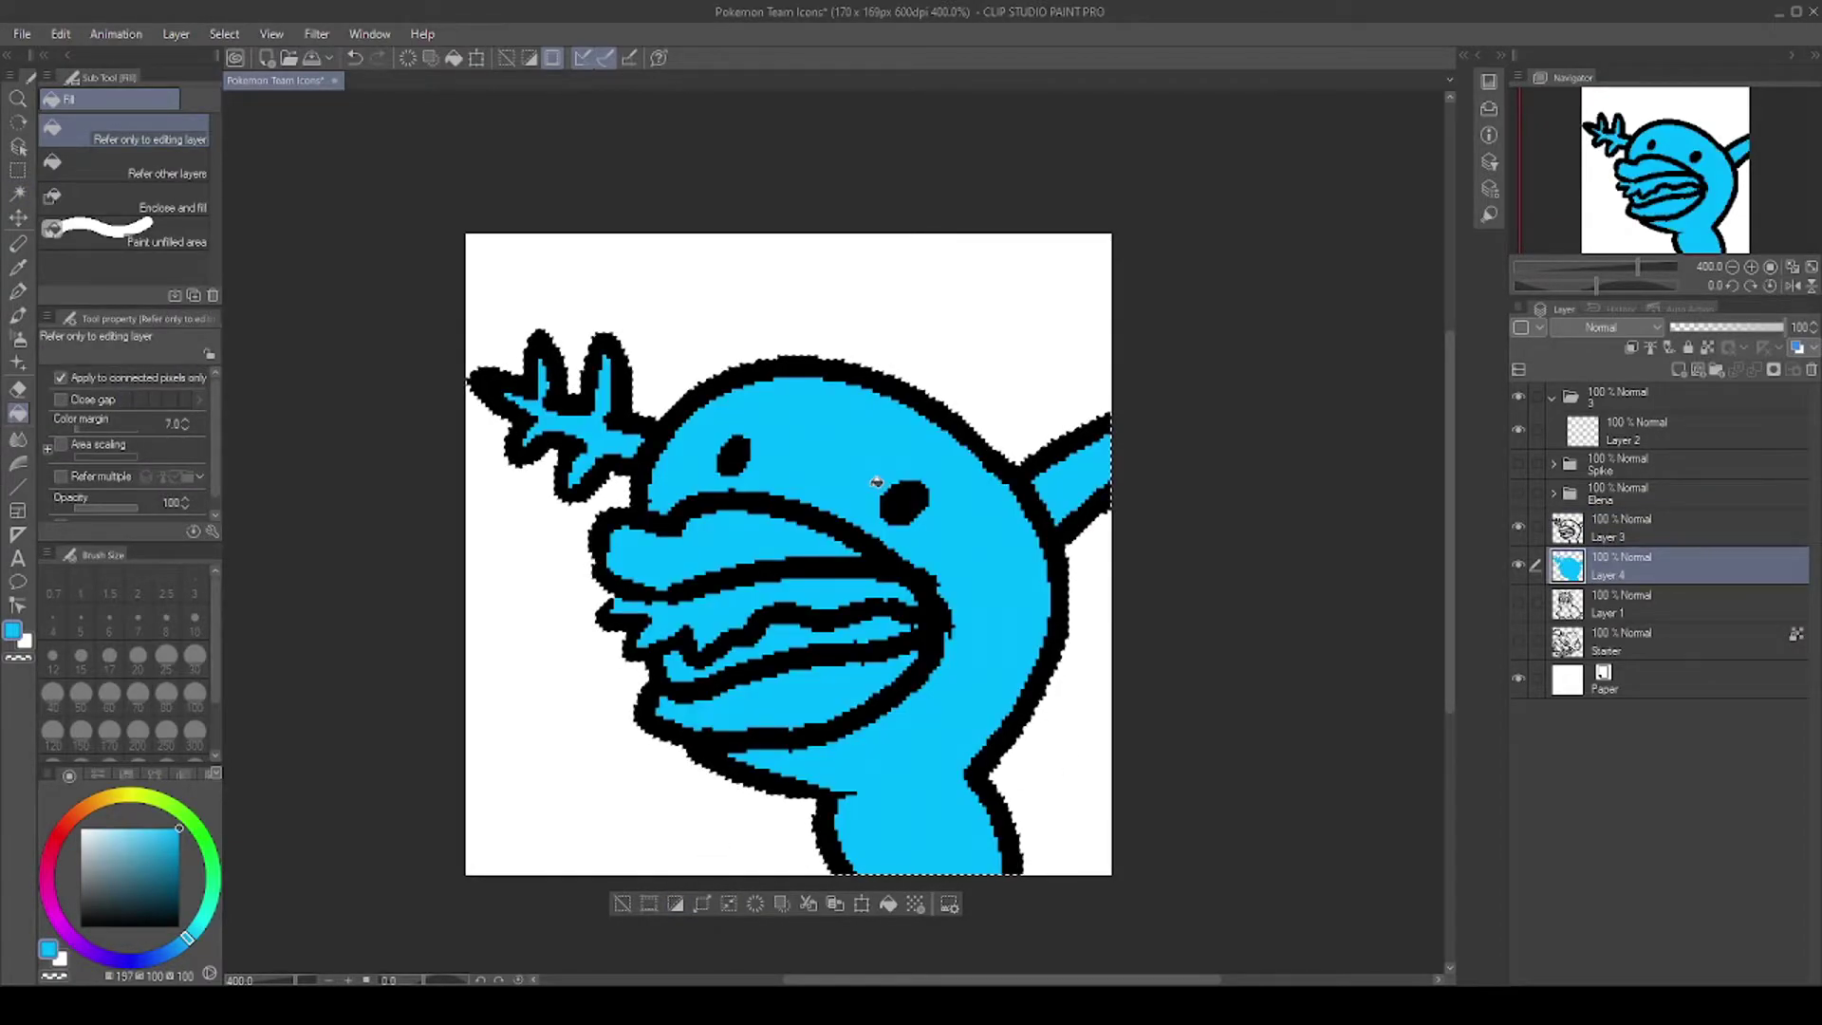
{"action": "key", "text": "ctrl+d"}
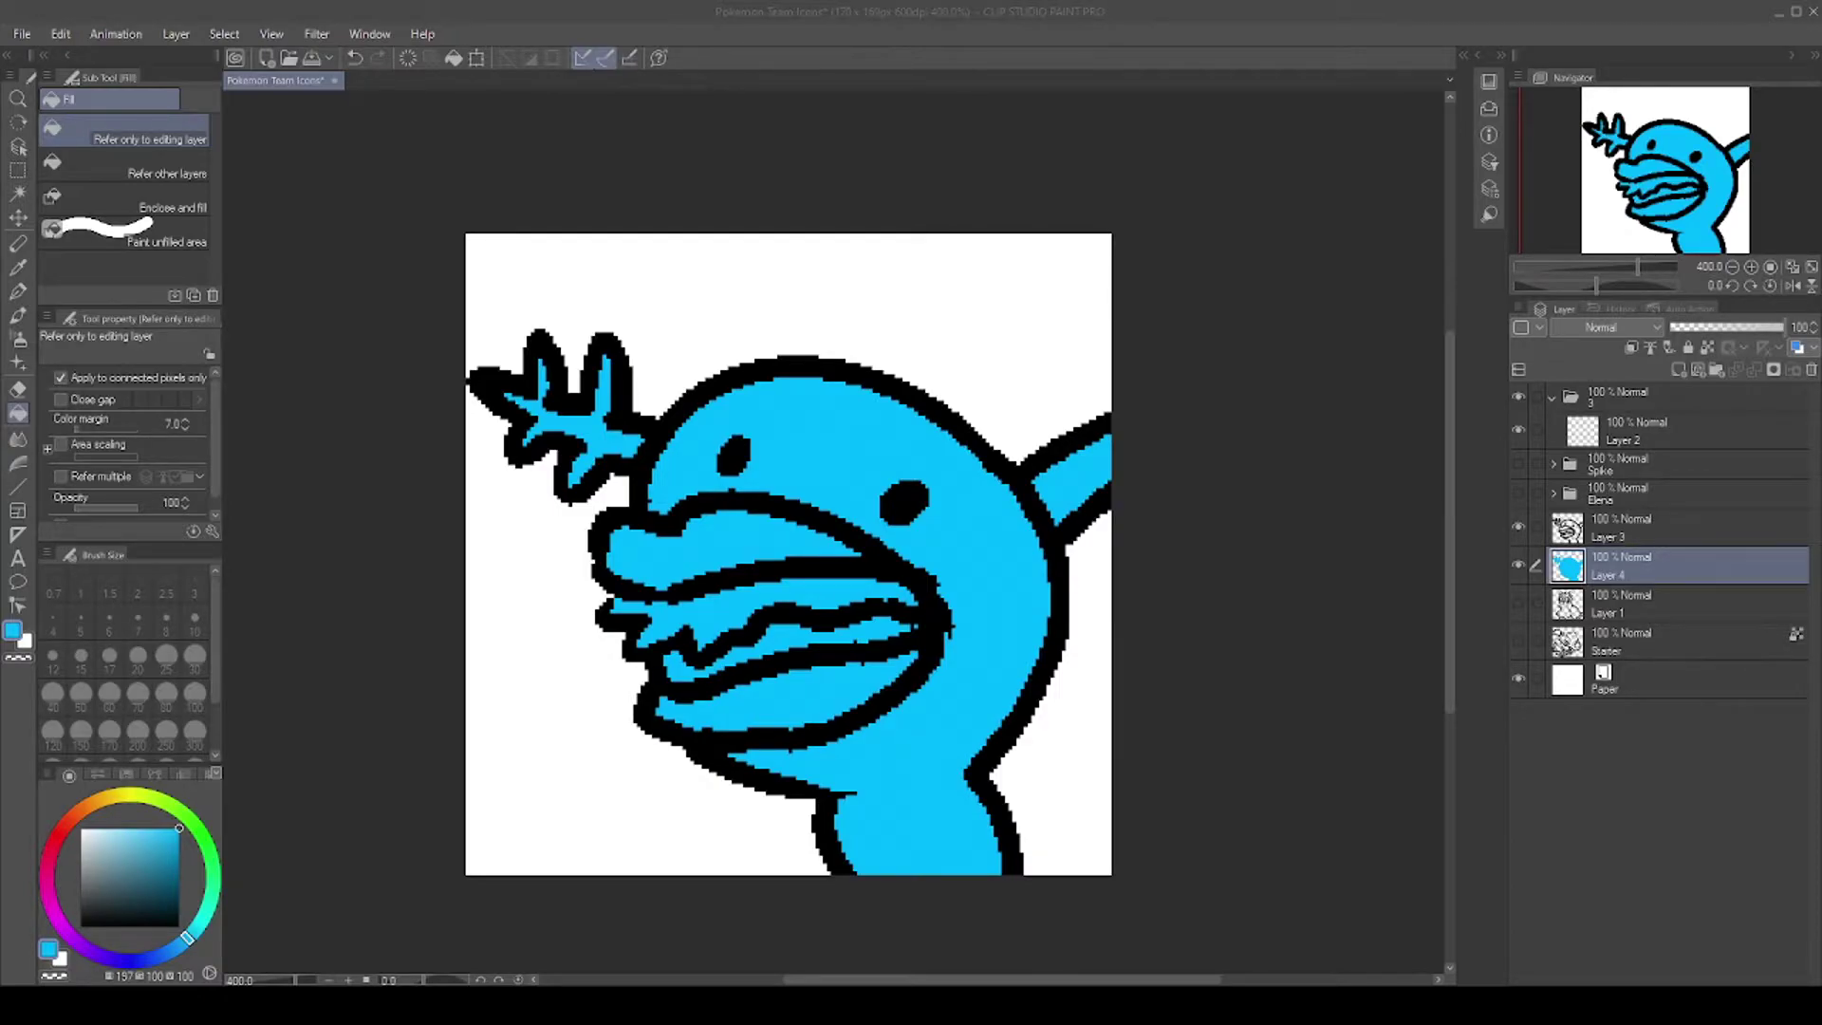
Step: Paint the upper and lower halves of the beak brownish orange (35, 100, 71) on Layer 4 with its transparent pixels locked
{"action": "key", "text": "alt+Tab"}
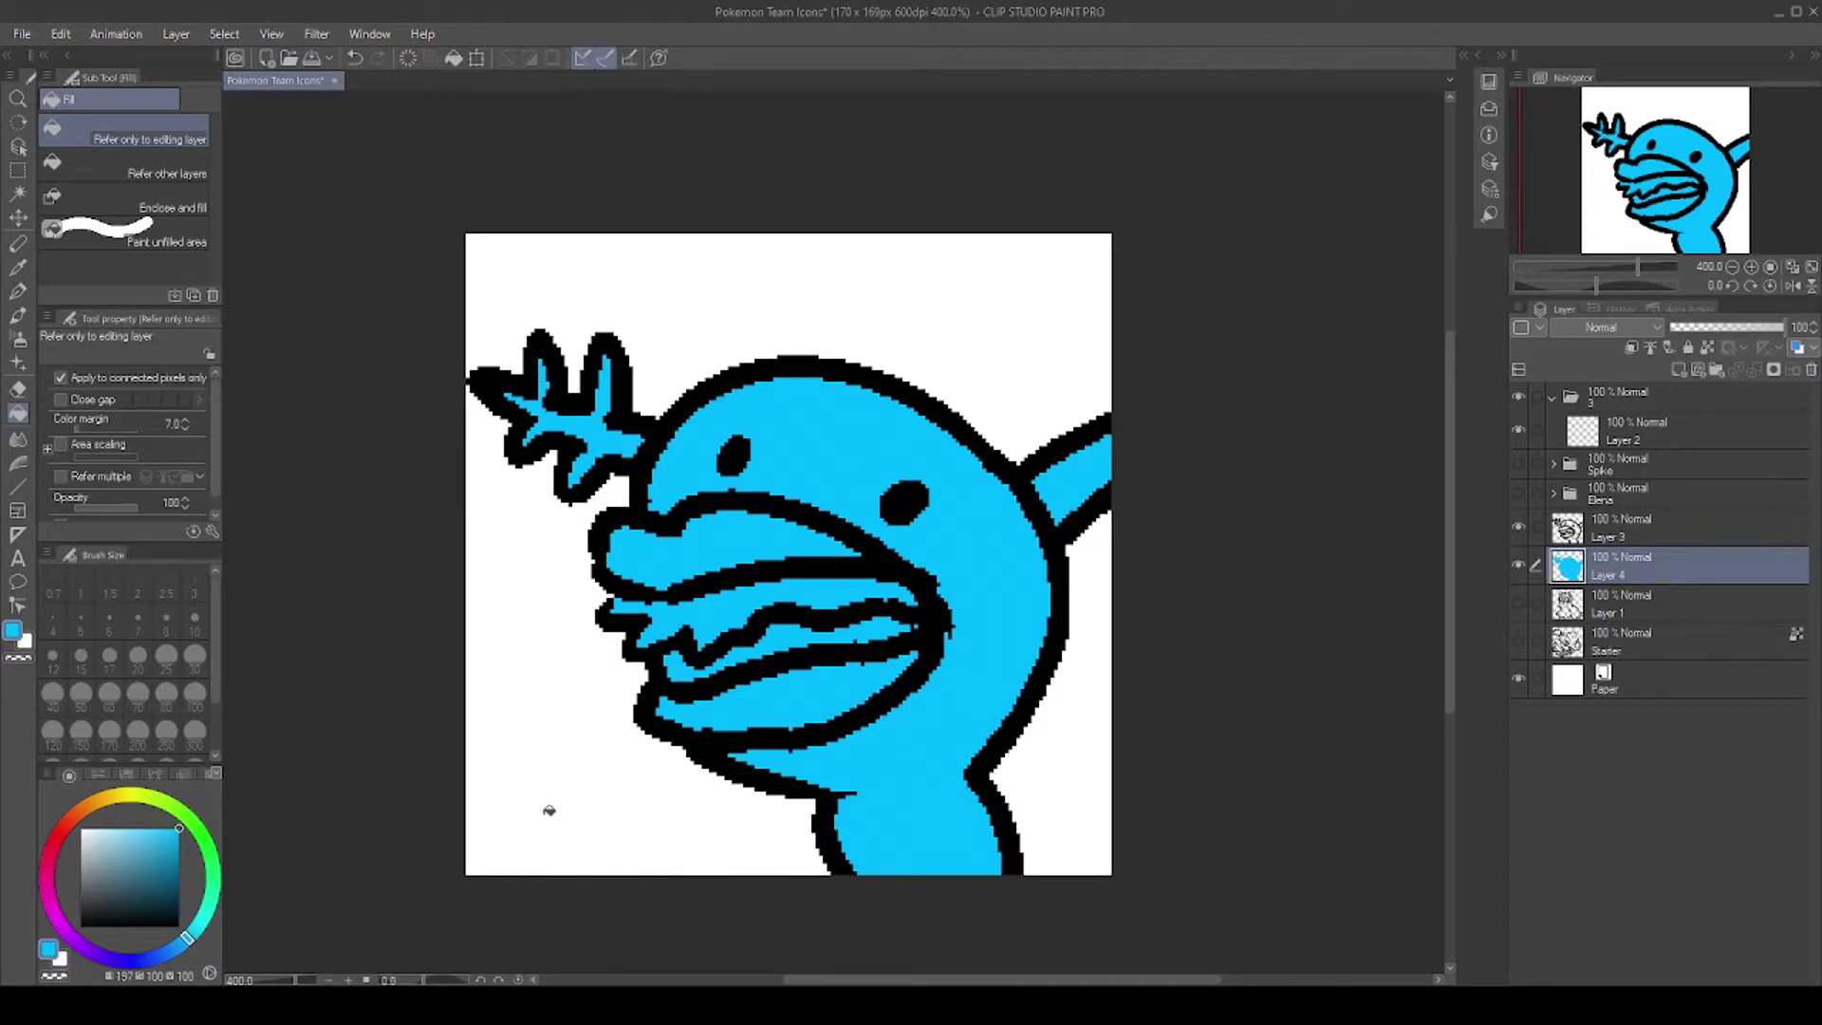
{"action": "scroll", "coordinate": [906, 491], "scroll_direction": "up", "scroll_amount": 1}
{"action": "left_click", "coordinate": [95, 807]}
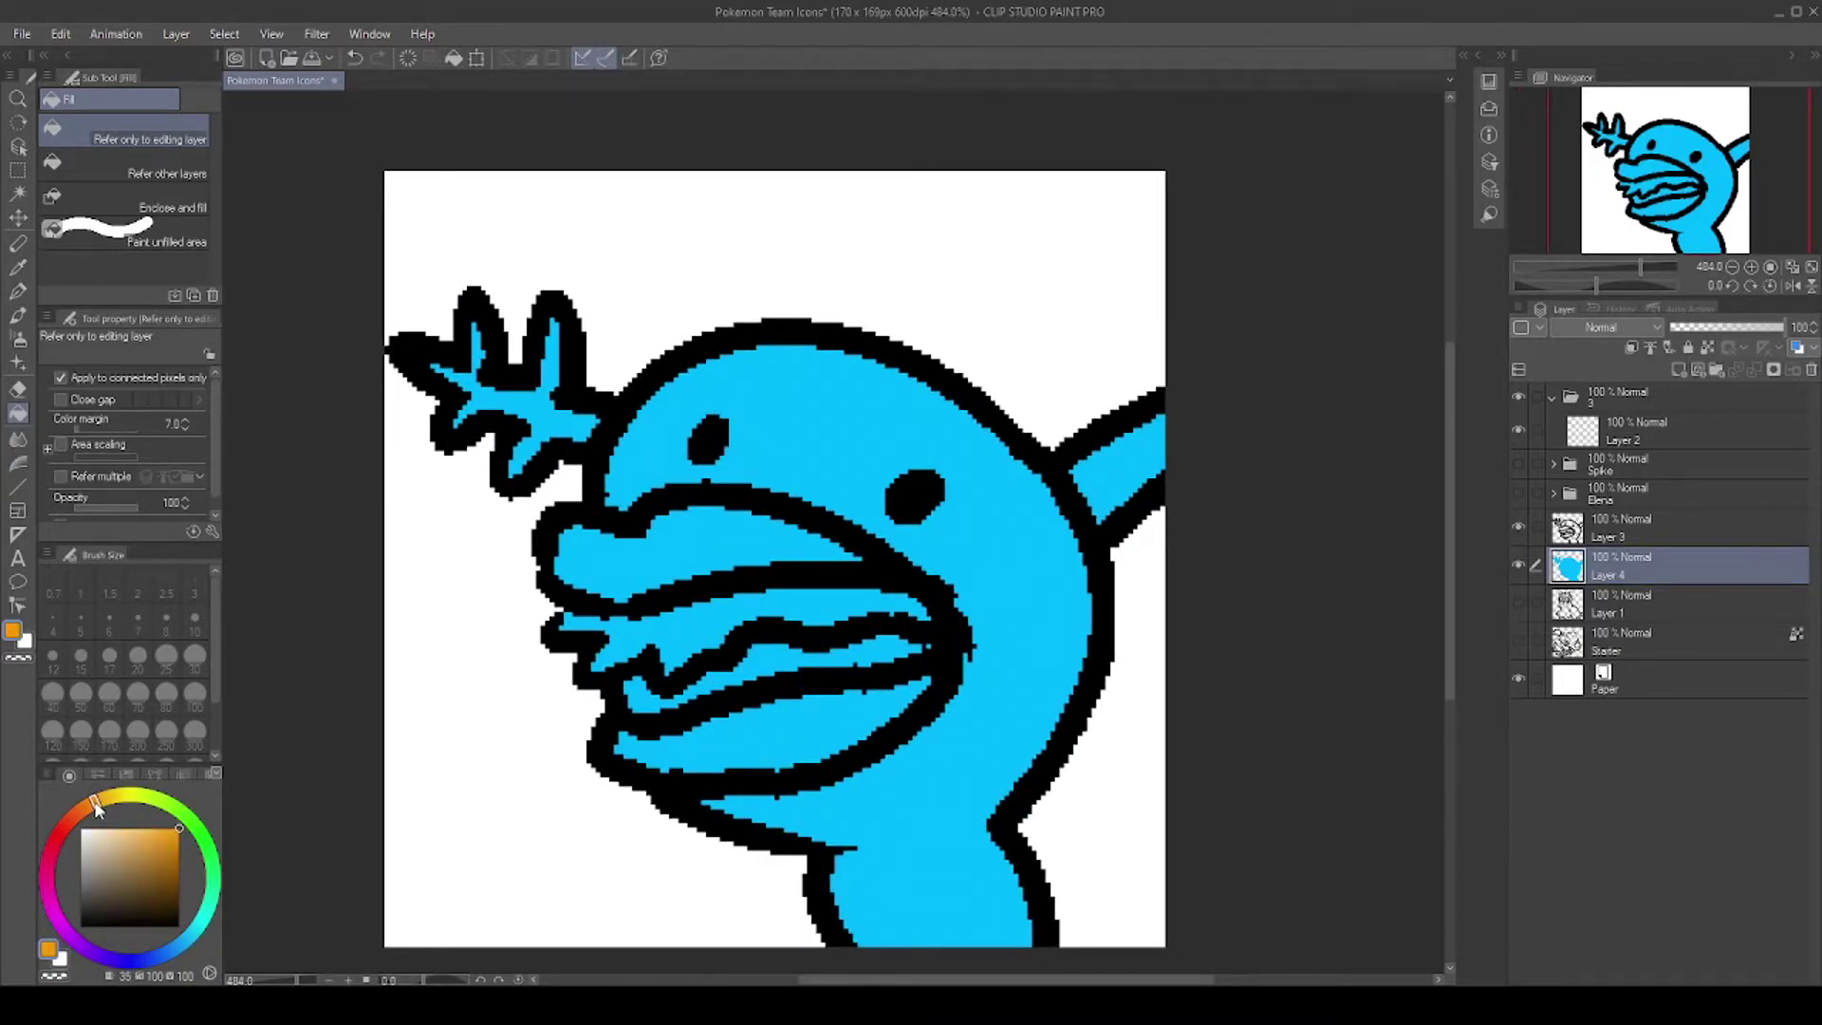
{"action": "left_click", "coordinate": [179, 855]}
{"action": "left_click", "coordinate": [18, 291]}
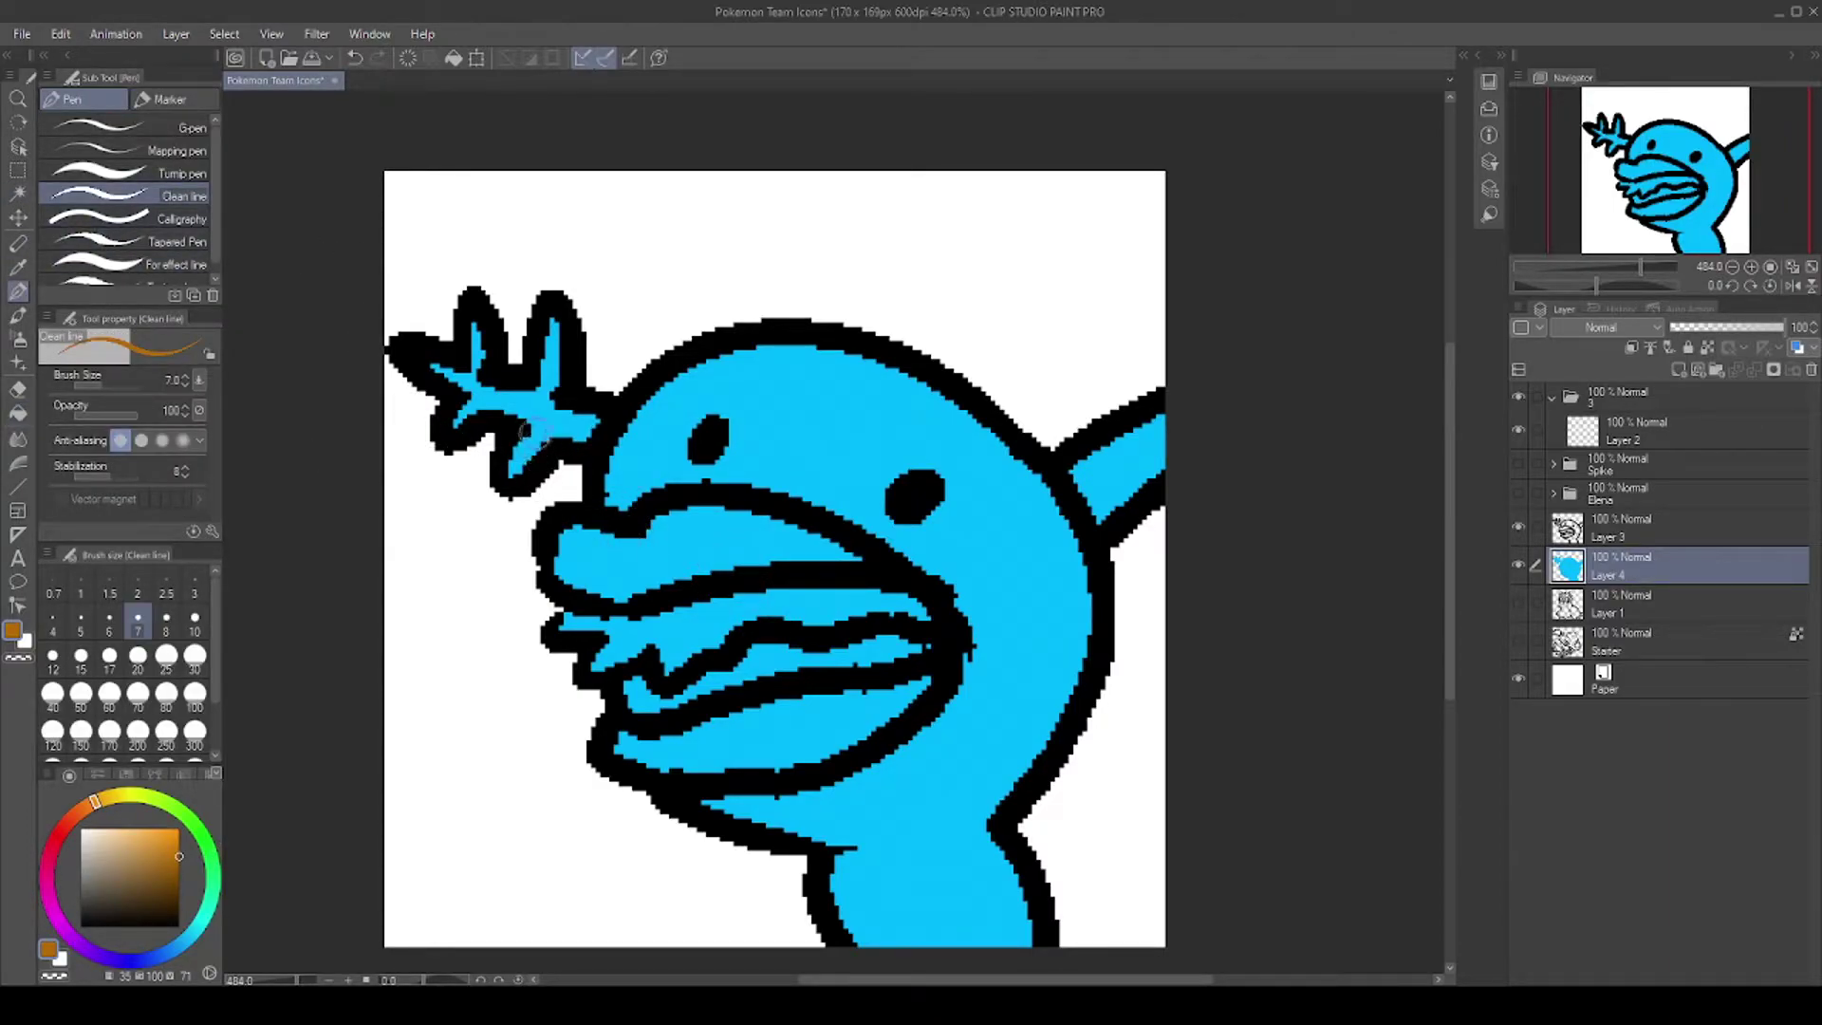
{"action": "mouse_move", "coordinate": [569, 548]}
{"action": "left_mouse_down"}
{"action": "mouse_move", "coordinate": [593, 574]}
{"action": "mouse_move", "coordinate": [622, 568]}
{"action": "left_mouse_up"}
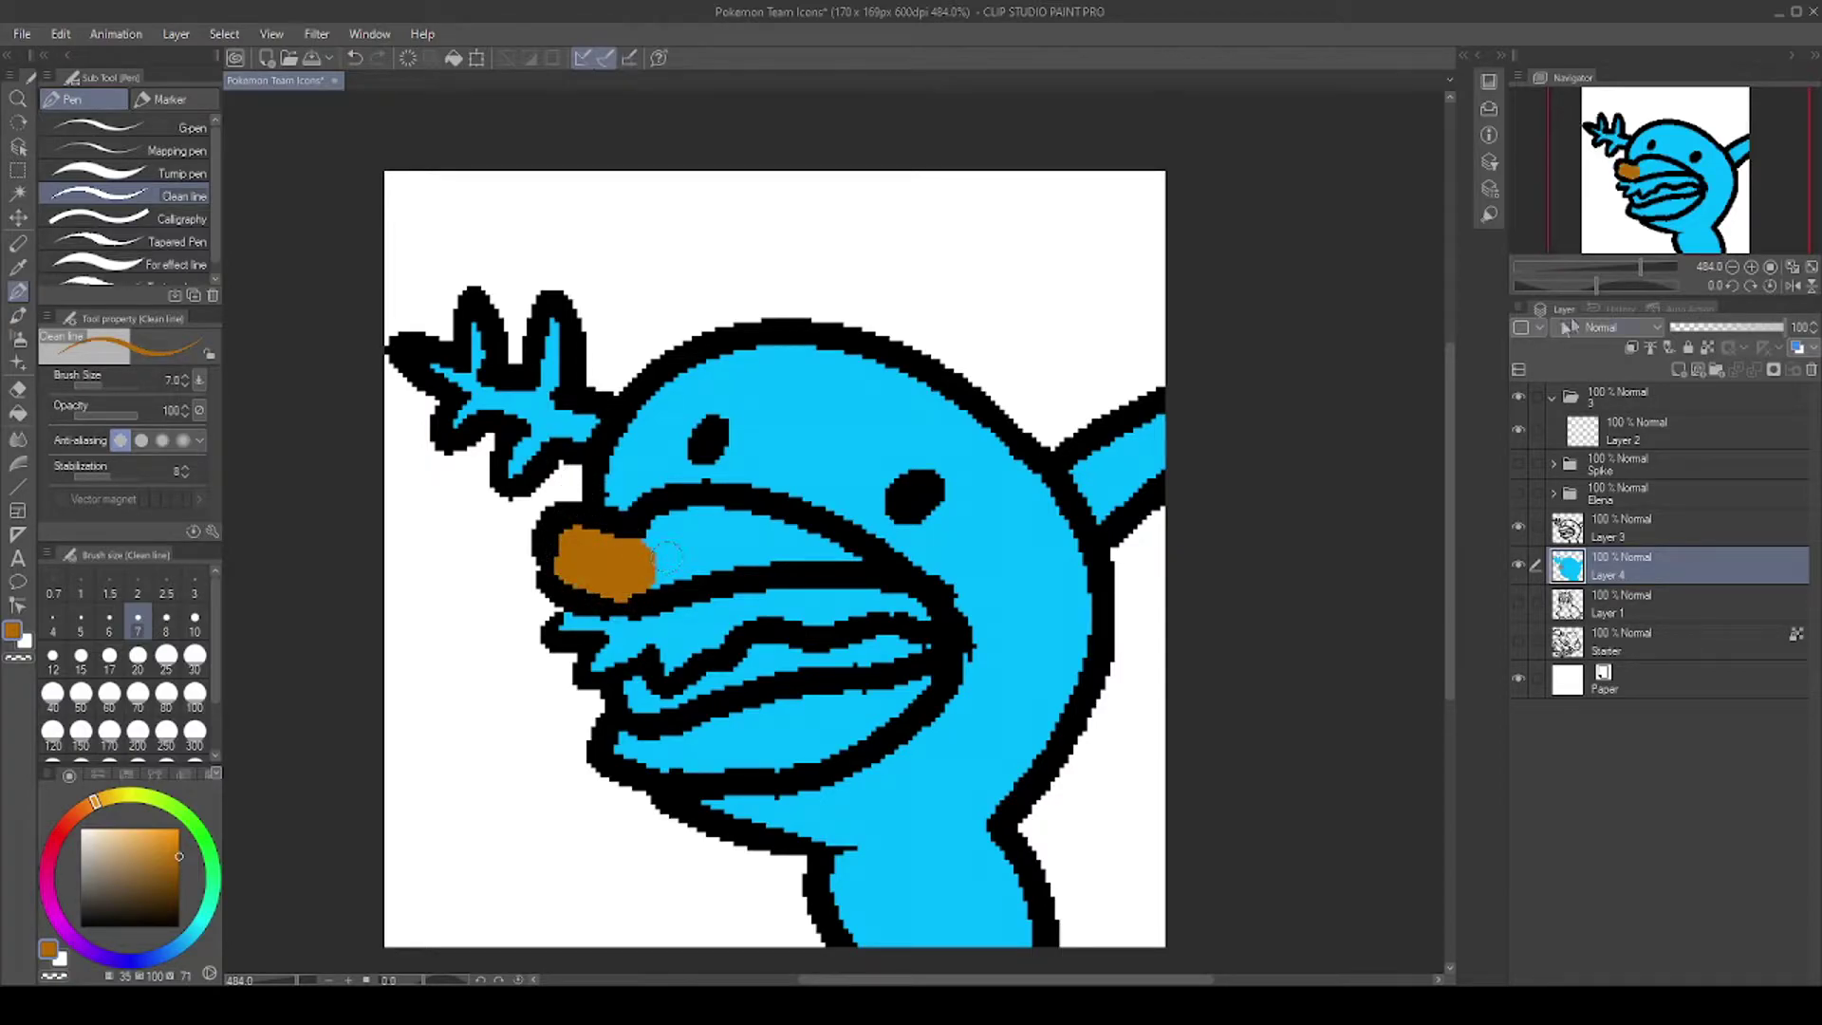
{"action": "left_click", "coordinate": [1705, 348]}
{"action": "mouse_move", "coordinate": [857, 553]}
{"action": "left_mouse_down"}
{"action": "mouse_move", "coordinate": [686, 576]}
{"action": "mouse_move", "coordinate": [850, 559]}
{"action": "mouse_move", "coordinate": [641, 544]}
{"action": "mouse_move", "coordinate": [778, 533]}
{"action": "mouse_move", "coordinate": [671, 531]}
{"action": "mouse_move", "coordinate": [721, 507]}
{"action": "left_mouse_up"}
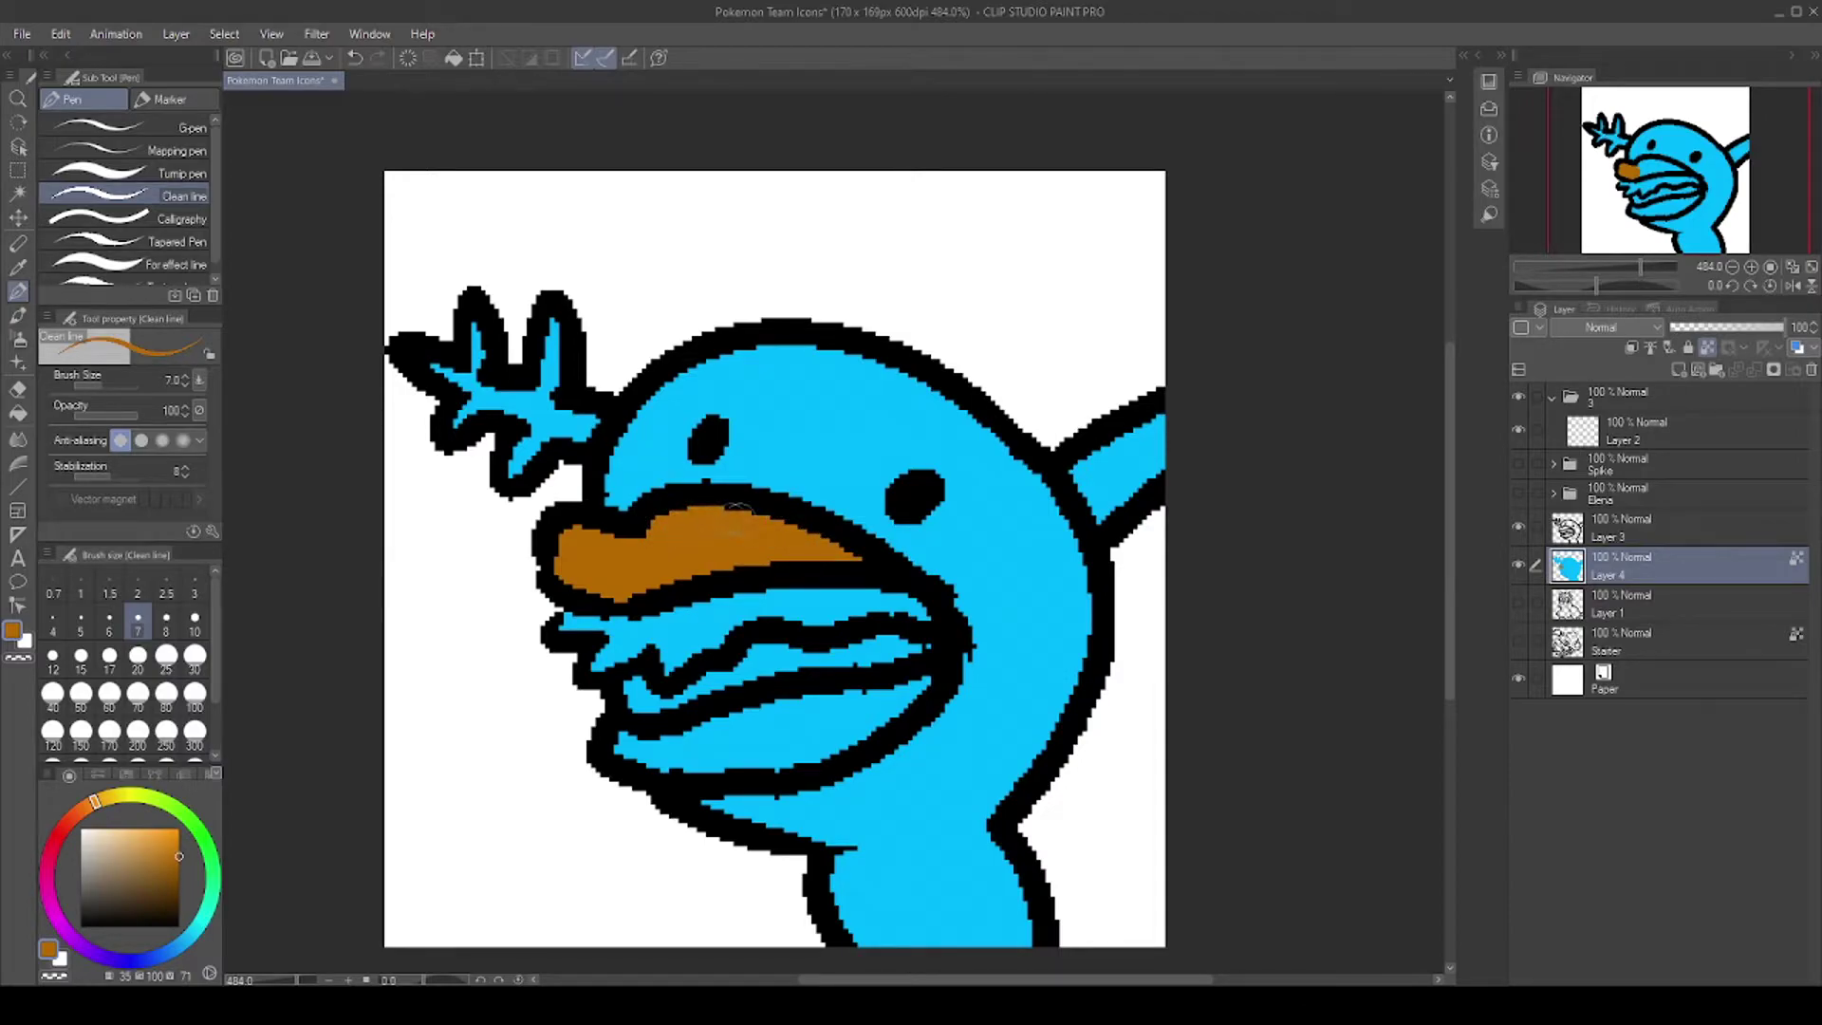
{"action": "mouse_move", "coordinate": [607, 750]}
{"action": "left_mouse_down"}
{"action": "mouse_move", "coordinate": [831, 759]}
{"action": "mouse_move", "coordinate": [816, 712]}
{"action": "mouse_move", "coordinate": [854, 740]}
{"action": "mouse_move", "coordinate": [934, 688]}
{"action": "mouse_move", "coordinate": [835, 687]}
{"action": "left_mouse_up"}
Step: Paint the patty inside the beak dark brown and the wavy lettuce above it green
{"action": "left_click_drag", "start_coordinate": [163, 866], "coordinate": [163, 899]}
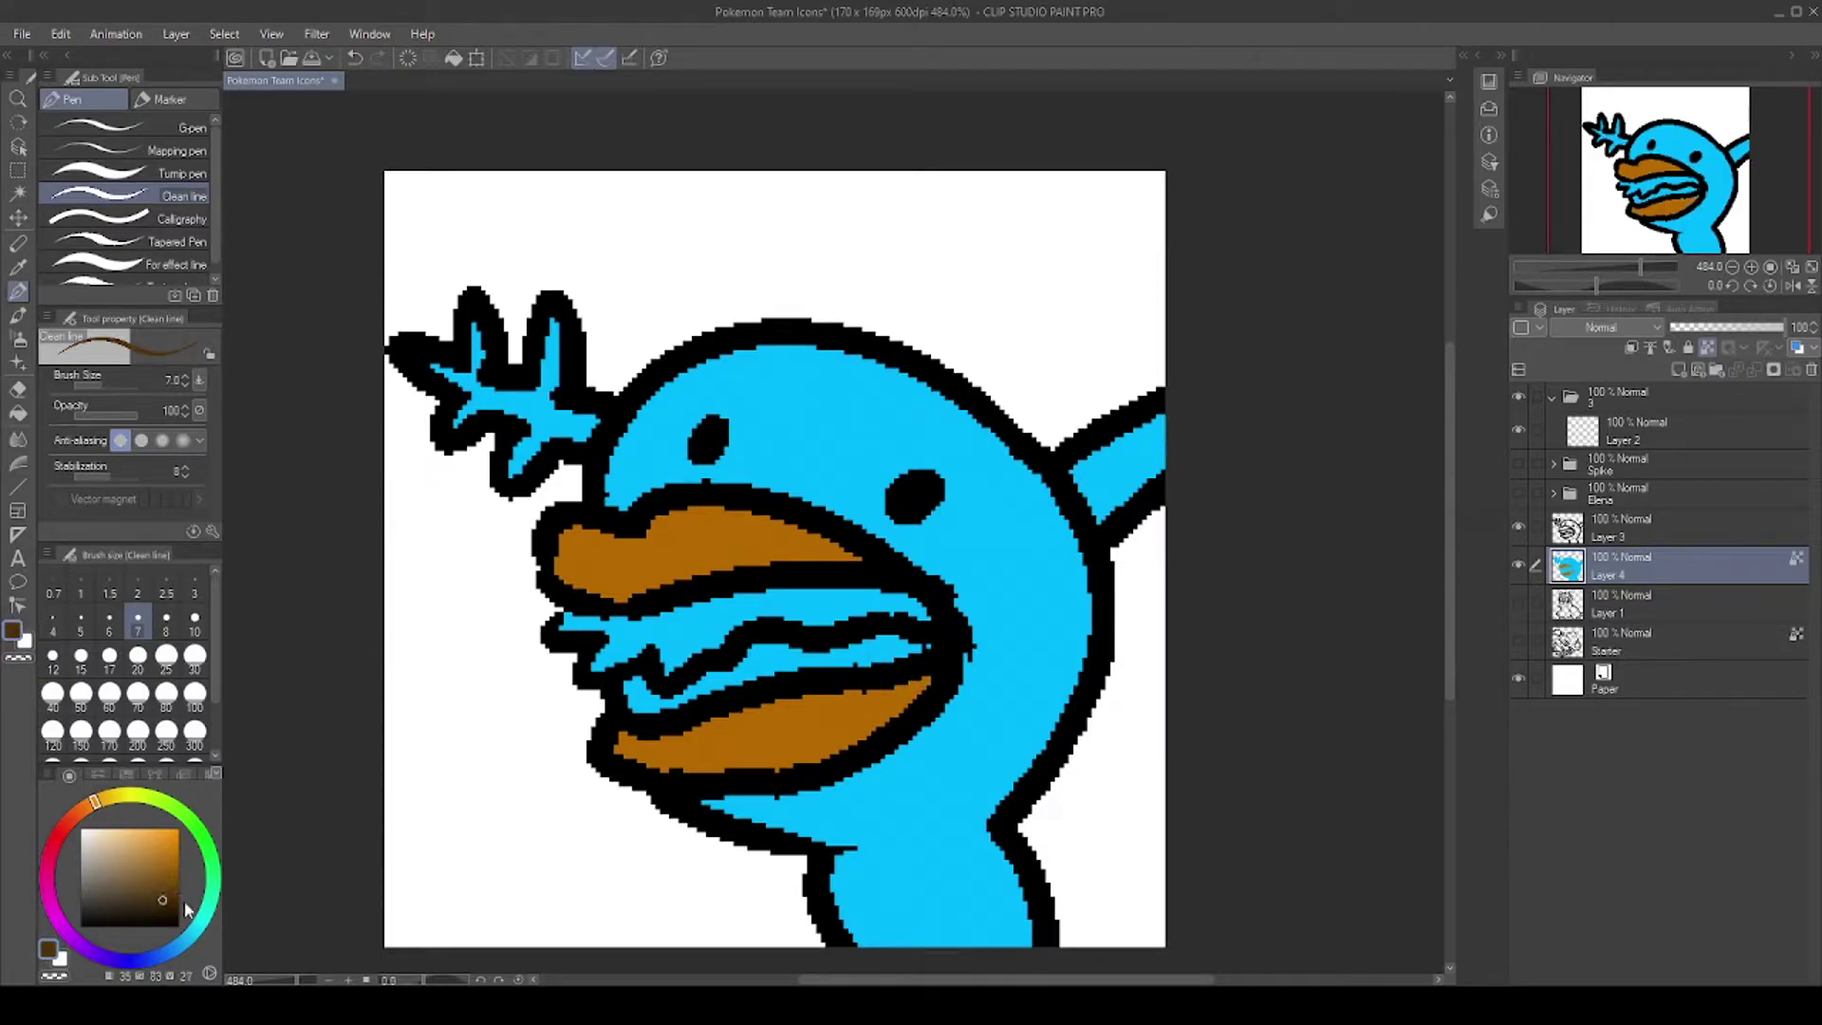
{"action": "mouse_move", "coordinate": [944, 651]}
{"action": "left_mouse_down"}
{"action": "mouse_move", "coordinate": [793, 654]}
{"action": "mouse_move", "coordinate": [634, 710]}
{"action": "left_mouse_up"}
{"action": "left_click", "coordinate": [212, 856]}
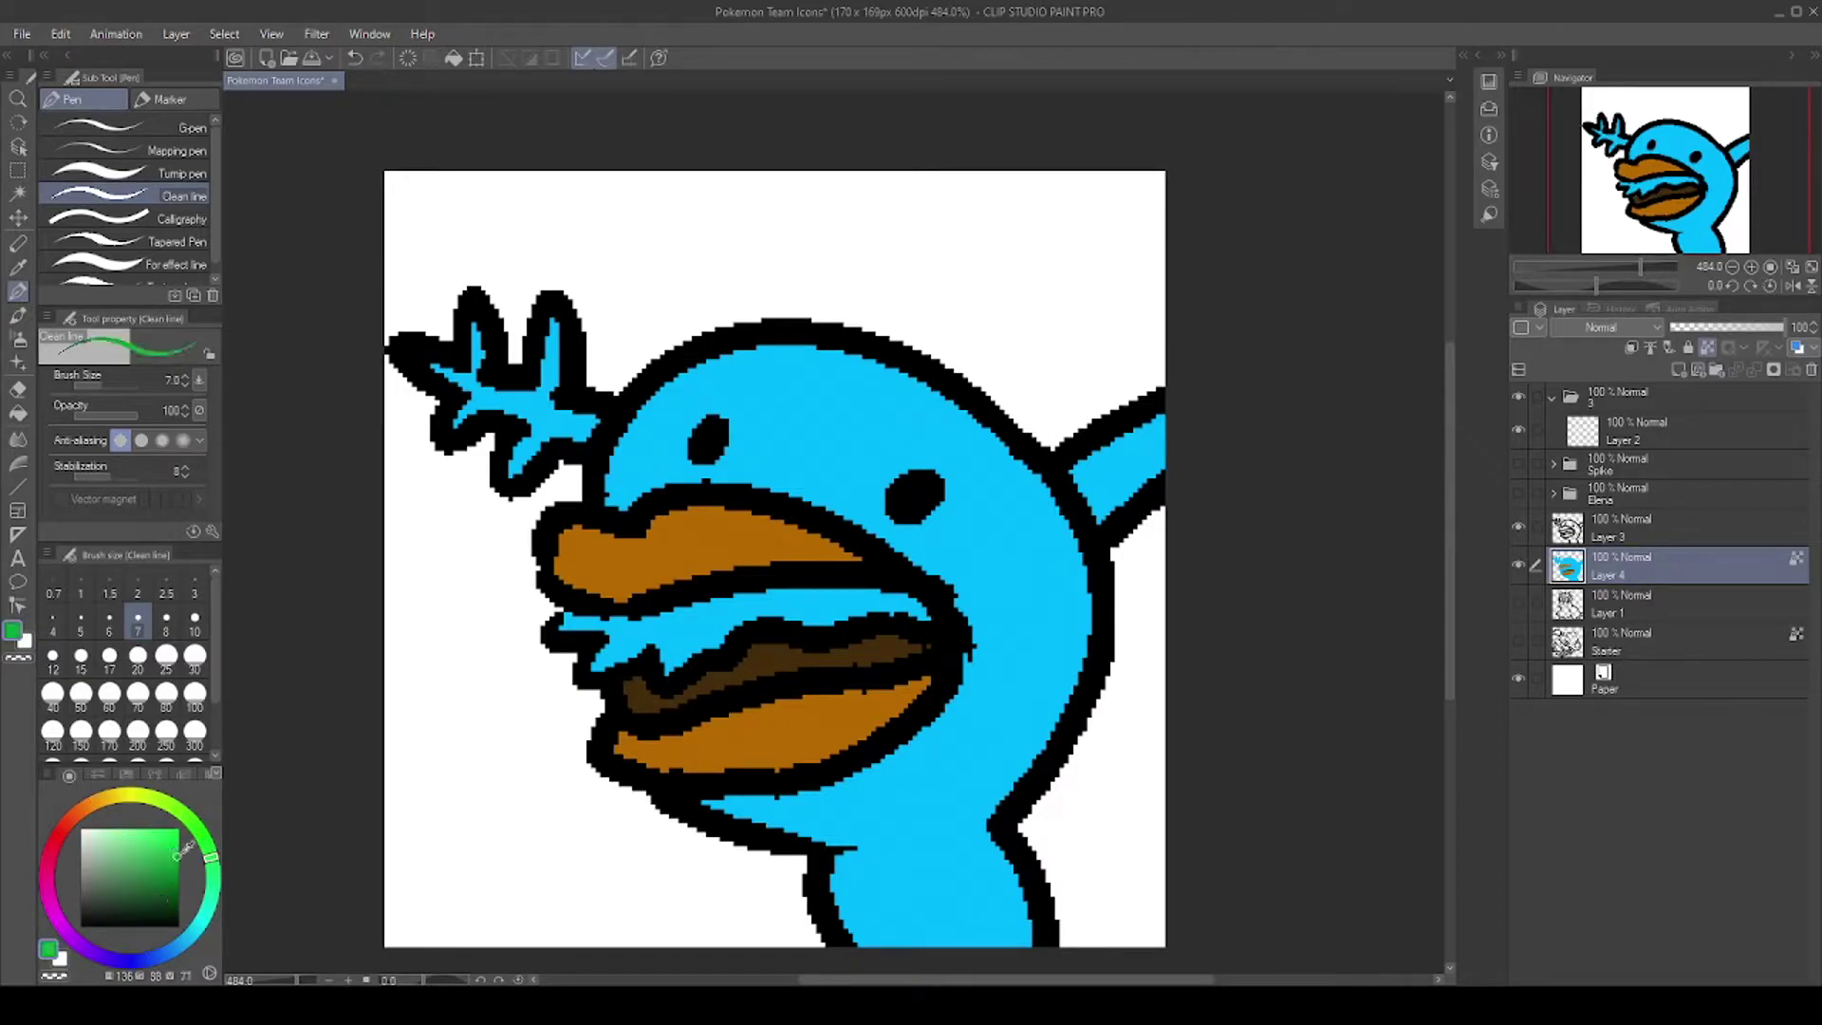
{"action": "left_click", "coordinate": [168, 859]}
{"action": "mouse_move", "coordinate": [928, 609]}
{"action": "left_mouse_down"}
{"action": "mouse_move", "coordinate": [866, 614]}
{"action": "mouse_move", "coordinate": [874, 597]}
{"action": "mouse_move", "coordinate": [845, 630]}
{"action": "mouse_move", "coordinate": [770, 600]}
{"action": "mouse_move", "coordinate": [682, 631]}
{"action": "mouse_move", "coordinate": [688, 659]}
{"action": "mouse_move", "coordinate": [688, 626]}
{"action": "mouse_move", "coordinate": [669, 664]}
{"action": "mouse_move", "coordinate": [658, 640]}
{"action": "mouse_move", "coordinate": [691, 617]}
{"action": "mouse_move", "coordinate": [594, 661]}
{"action": "mouse_move", "coordinate": [570, 617]}
{"action": "left_mouse_up"}
Step: Colour the sprig and the stalk purple (298, 88, 67) and paint a dot with two curved bands on the neck
{"action": "left_click", "coordinate": [60, 918]}
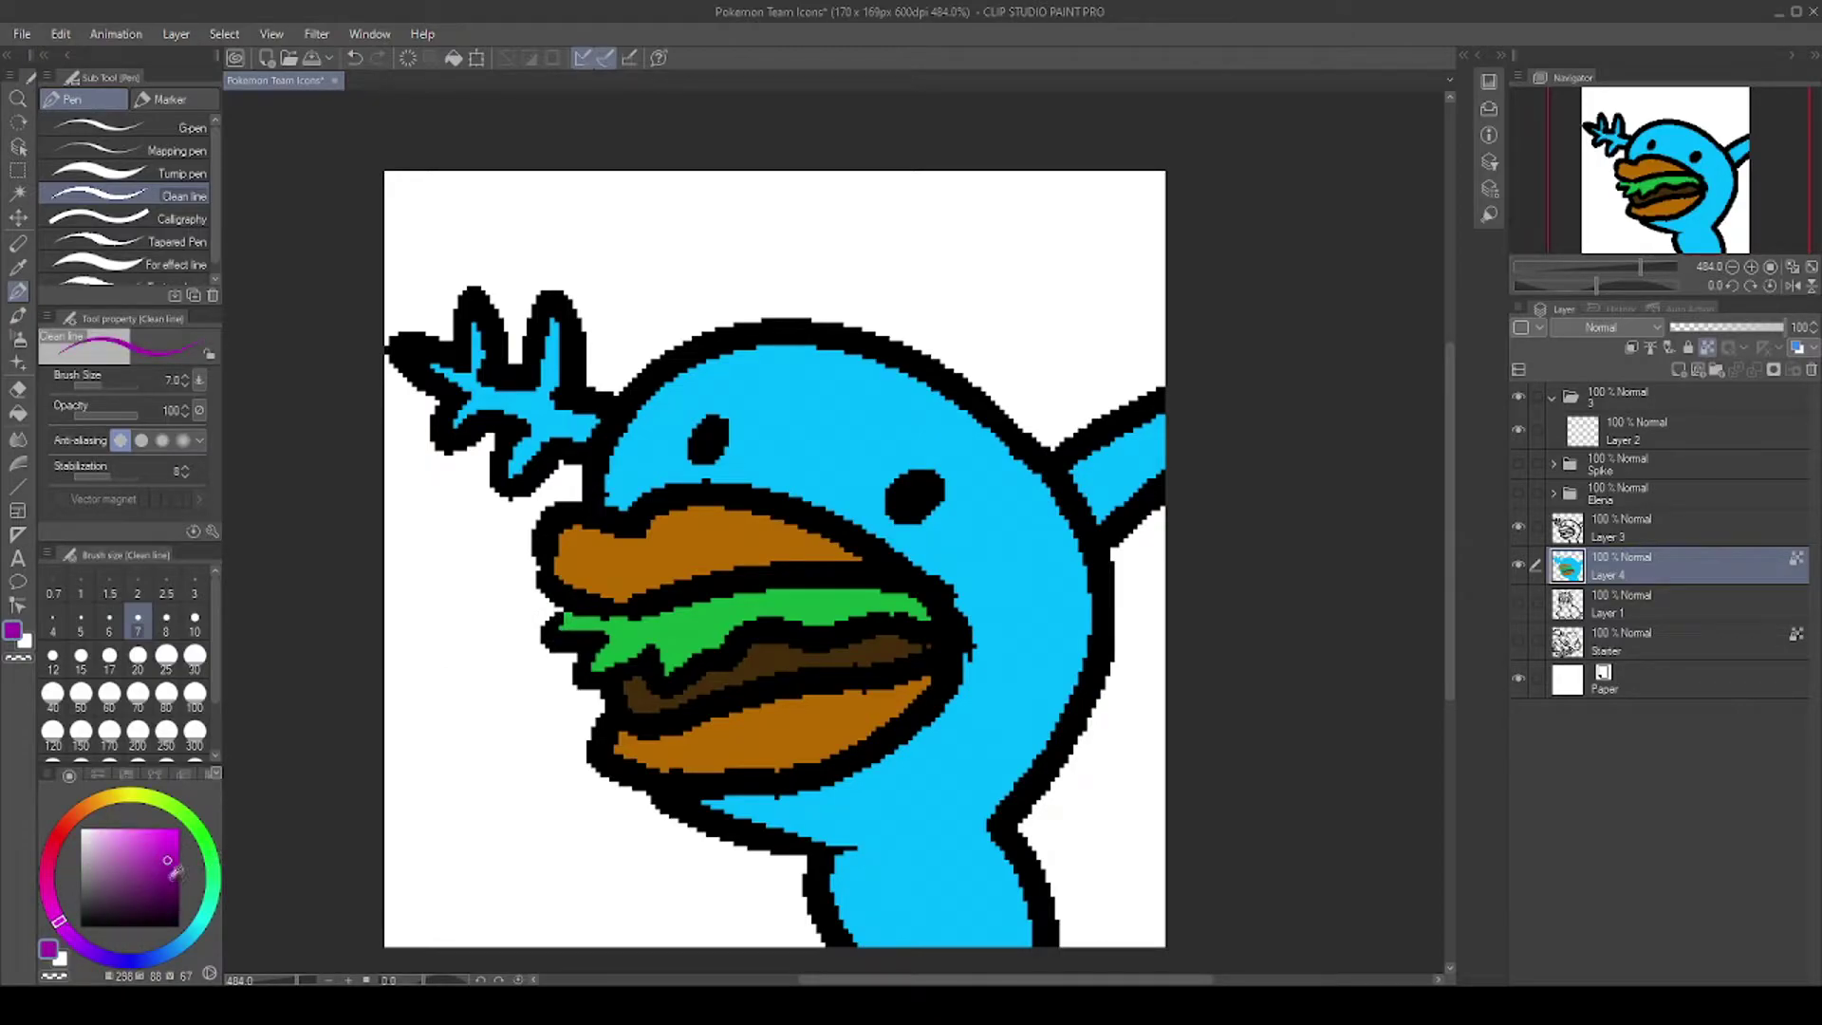
{"action": "mouse_move", "coordinate": [590, 427]}
{"action": "left_mouse_down"}
{"action": "mouse_move", "coordinate": [590, 270]}
{"action": "mouse_move", "coordinate": [548, 282]}
{"action": "mouse_move", "coordinate": [457, 477]}
{"action": "mouse_move", "coordinate": [448, 432]}
{"action": "mouse_move", "coordinate": [484, 285]}
{"action": "left_mouse_up"}
{"action": "mouse_move", "coordinate": [1082, 454]}
{"action": "left_mouse_down"}
{"action": "mouse_move", "coordinate": [1121, 540]}
{"action": "mouse_move", "coordinate": [1147, 490]}
{"action": "mouse_move", "coordinate": [1127, 371]}
{"action": "mouse_move", "coordinate": [1155, 469]}
{"action": "mouse_move", "coordinate": [1094, 433]}
{"action": "left_mouse_up"}
{"action": "left_click", "coordinate": [894, 871]}
{"action": "left_click_drag", "start_coordinate": [857, 892], "coordinate": [932, 884]}
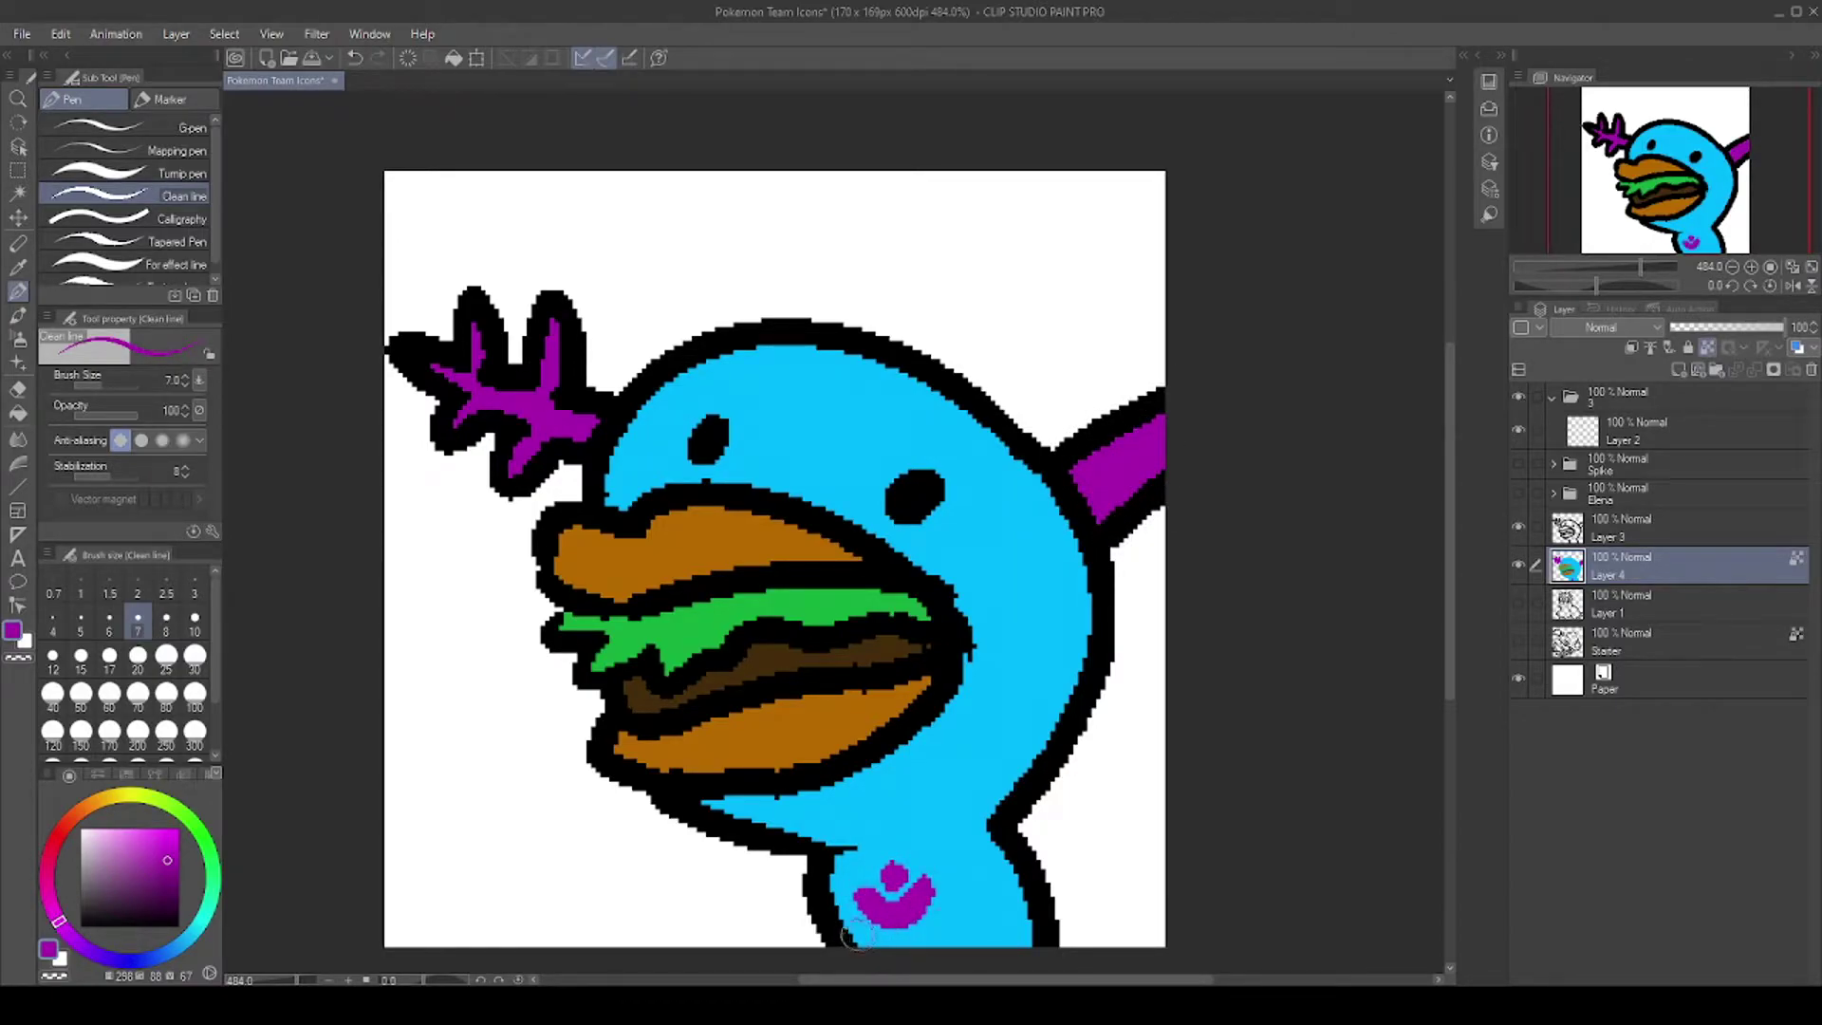
{"action": "mouse_move", "coordinate": [857, 937]}
{"action": "left_mouse_down"}
{"action": "mouse_move", "coordinate": [937, 947]}
{"action": "mouse_move", "coordinate": [963, 900]}
{"action": "left_mouse_up"}
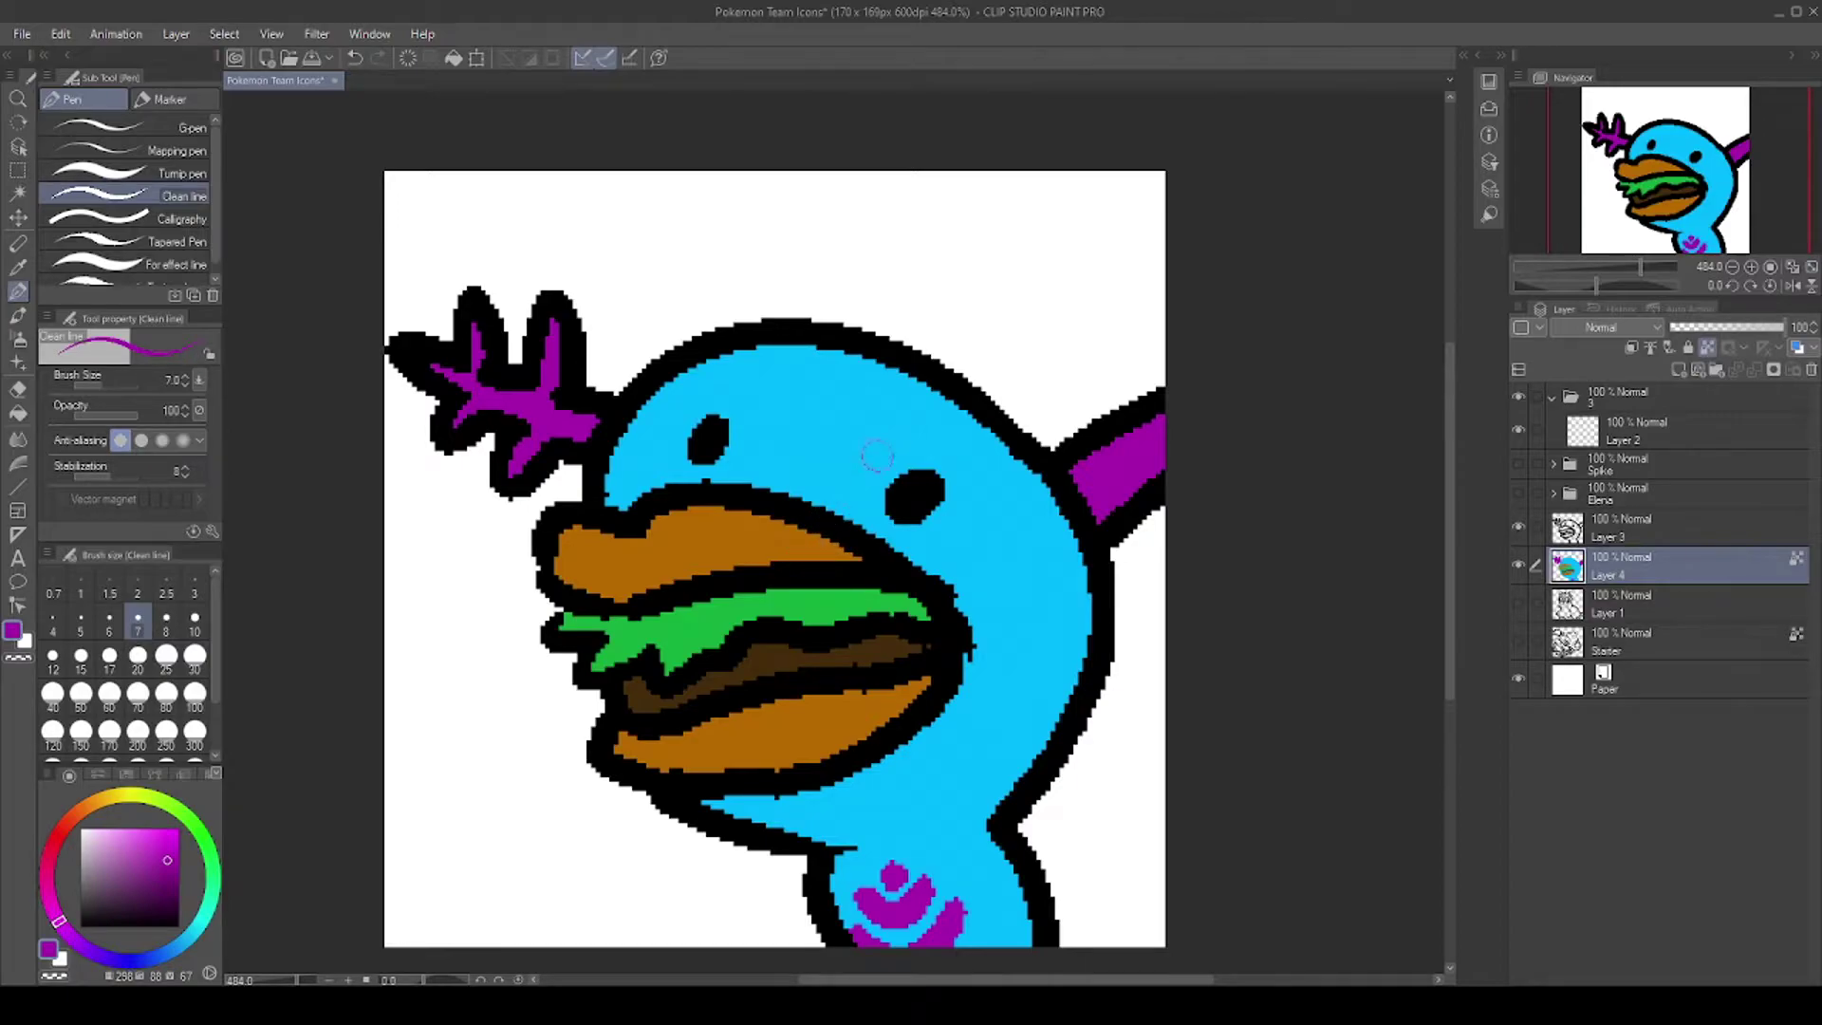
Step: Dot pale yellow-orange (40, 65, 89) sesame seeds across the upper beak and save the file
{"action": "left_click", "coordinate": [102, 799]}
{"action": "left_click", "coordinate": [150, 829]}
{"action": "left_click", "coordinate": [663, 530]}
{"action": "left_click", "coordinate": [706, 533]}
{"action": "left_click", "coordinate": [771, 537]}
{"action": "left_click", "coordinate": [617, 561]}
{"action": "left_click", "coordinate": [583, 540]}
{"action": "left_click", "coordinate": [681, 574]}
{"action": "left_click", "coordinate": [824, 546]}
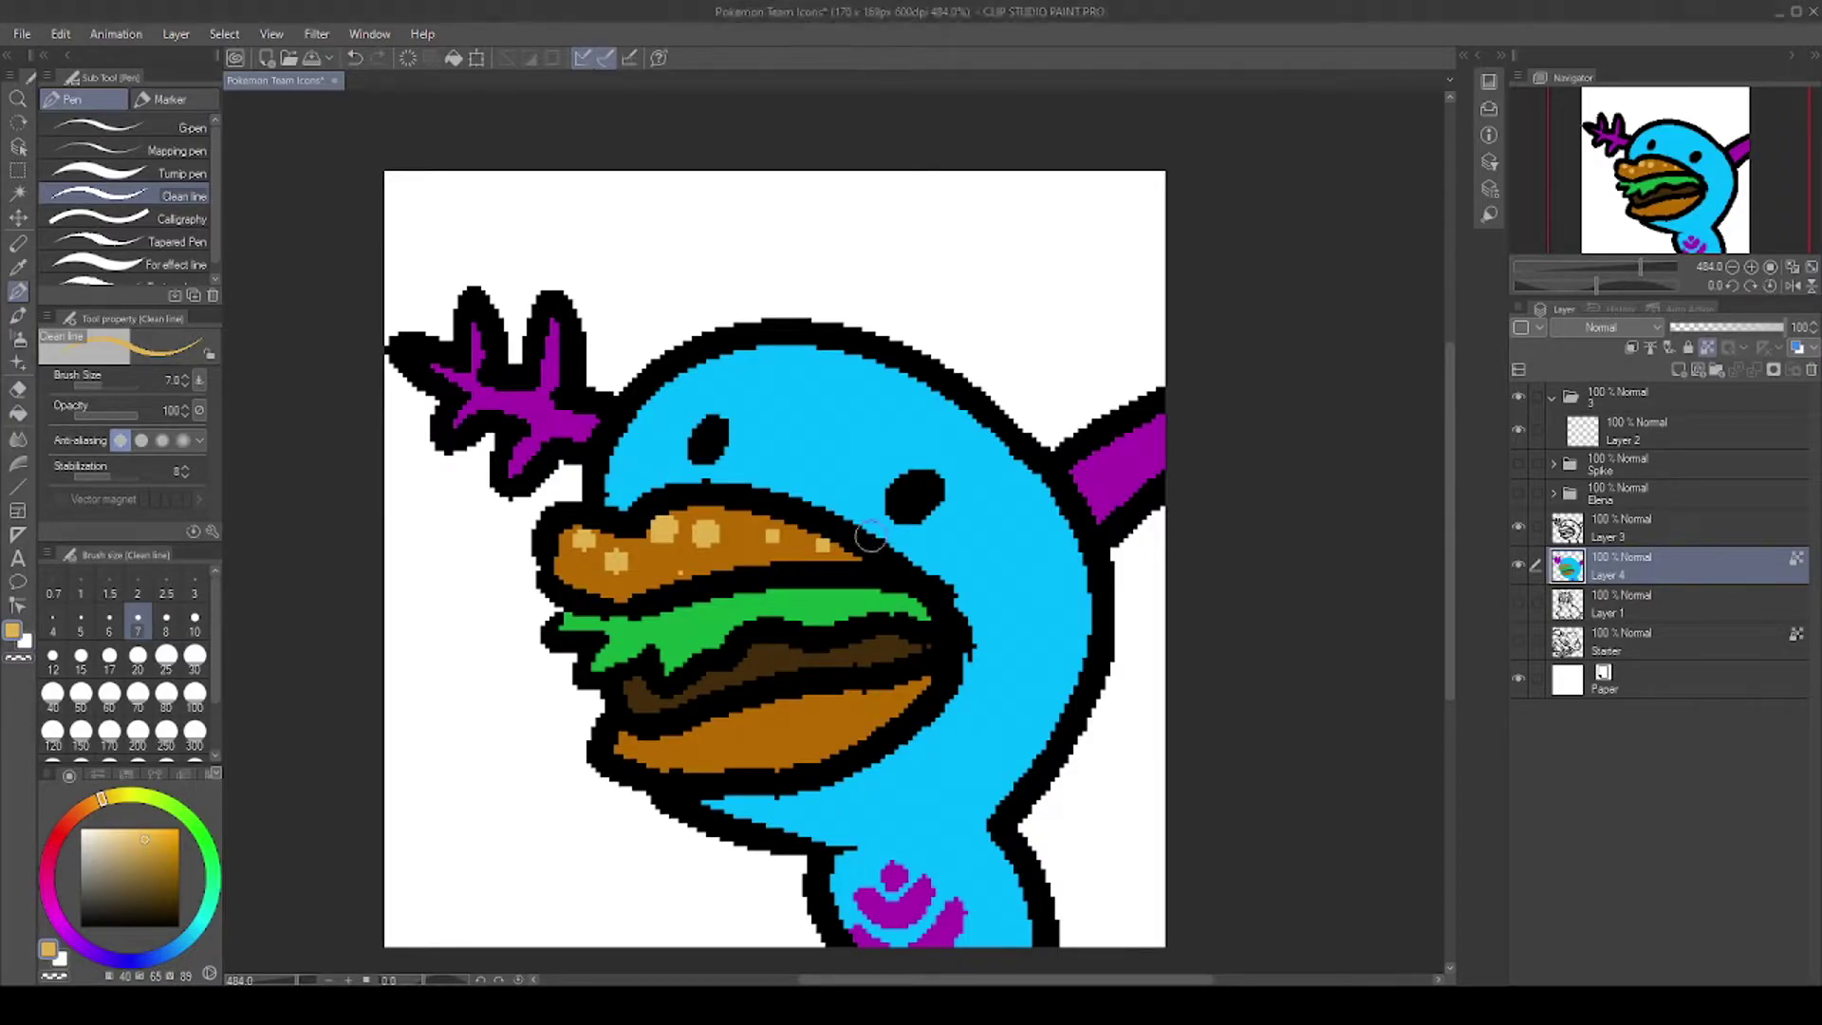
{"action": "key", "text": "ctrl+s"}
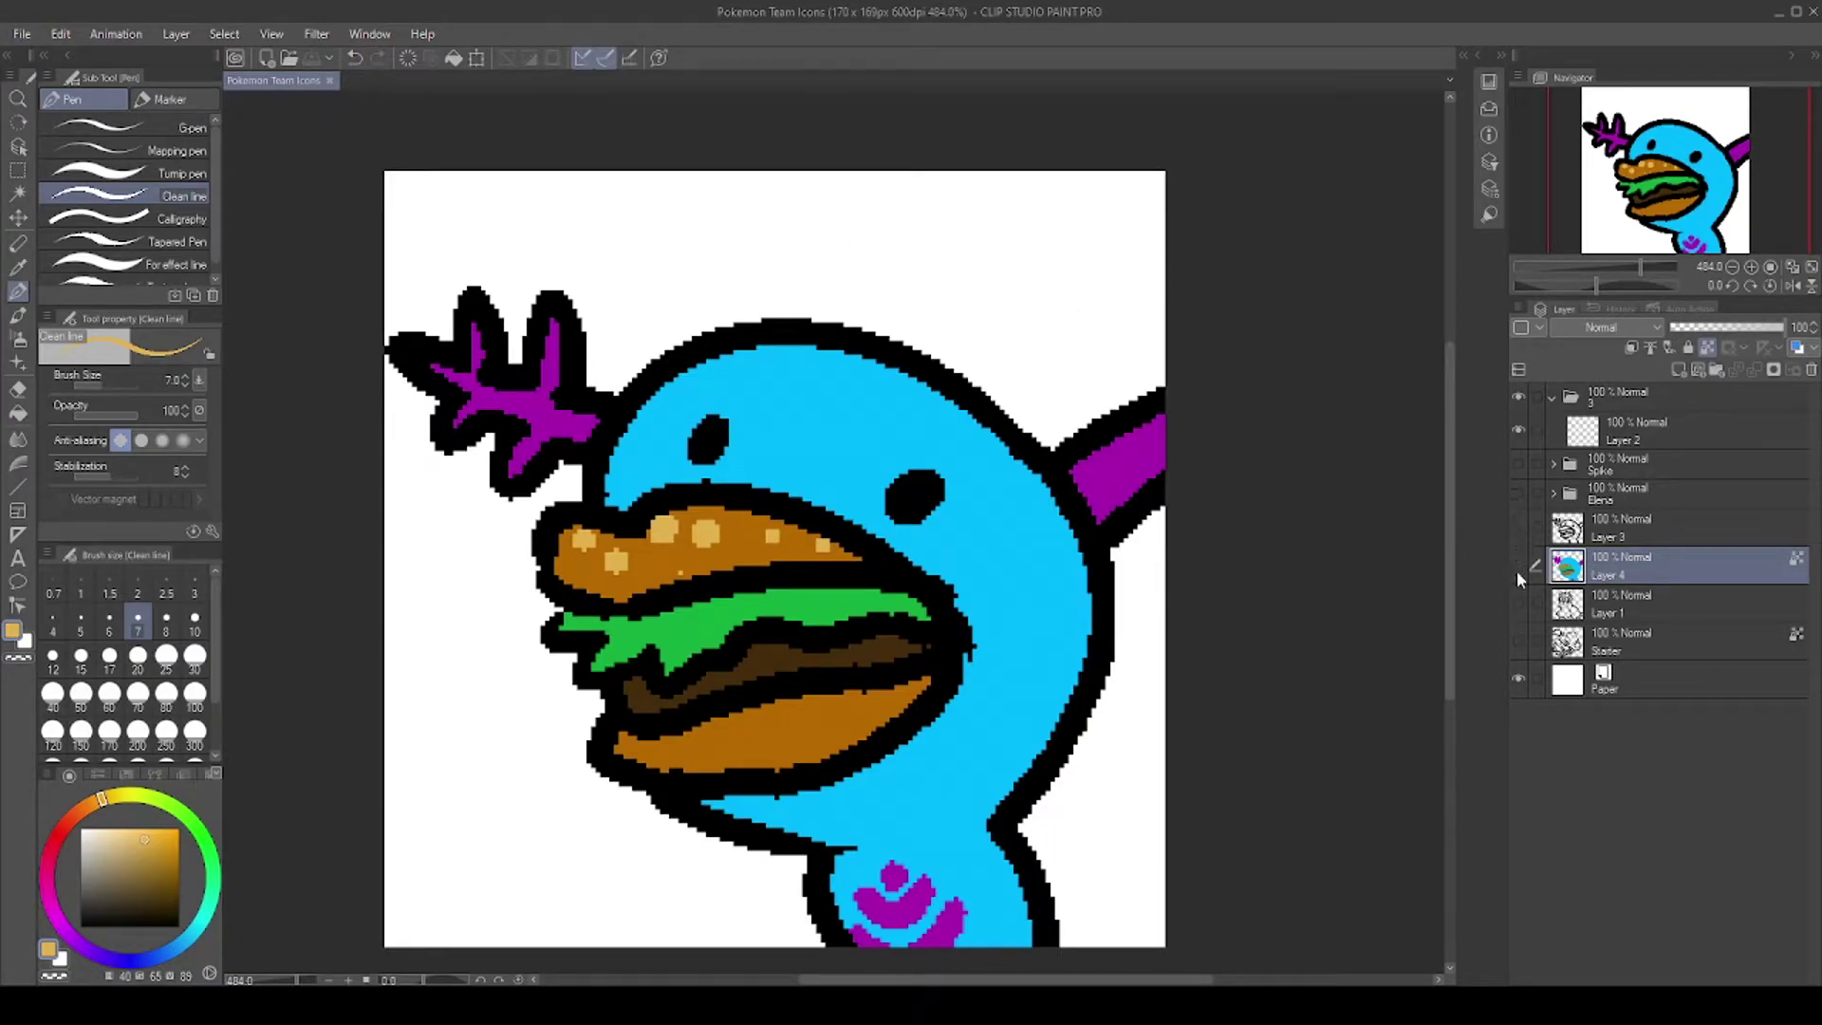
Step: Hide the finished icon's Layers 3 and 4 and add a new layer directly above Layer 1, with black as drawing colour
{"action": "left_click", "coordinate": [1517, 566]}
{"action": "left_click", "coordinate": [1613, 607]}
{"action": "left_click", "coordinate": [1677, 368]}
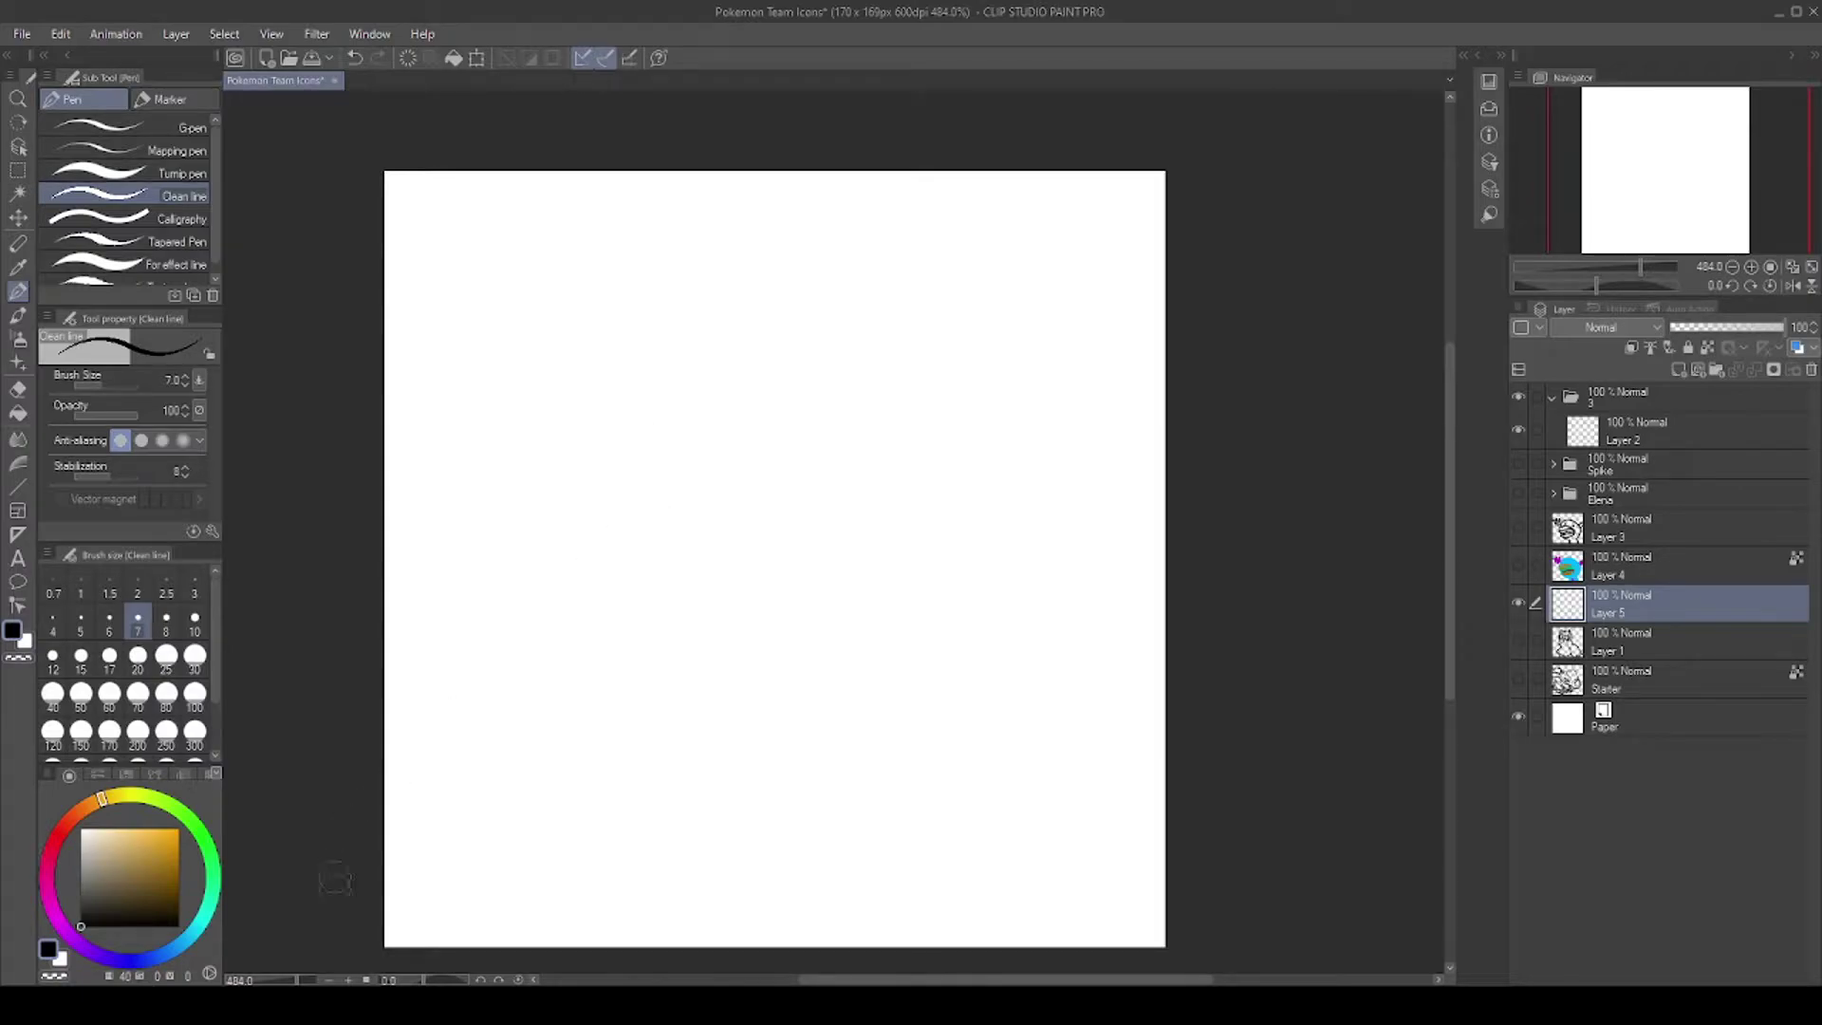
{"action": "left_click", "coordinate": [420, 1004]}
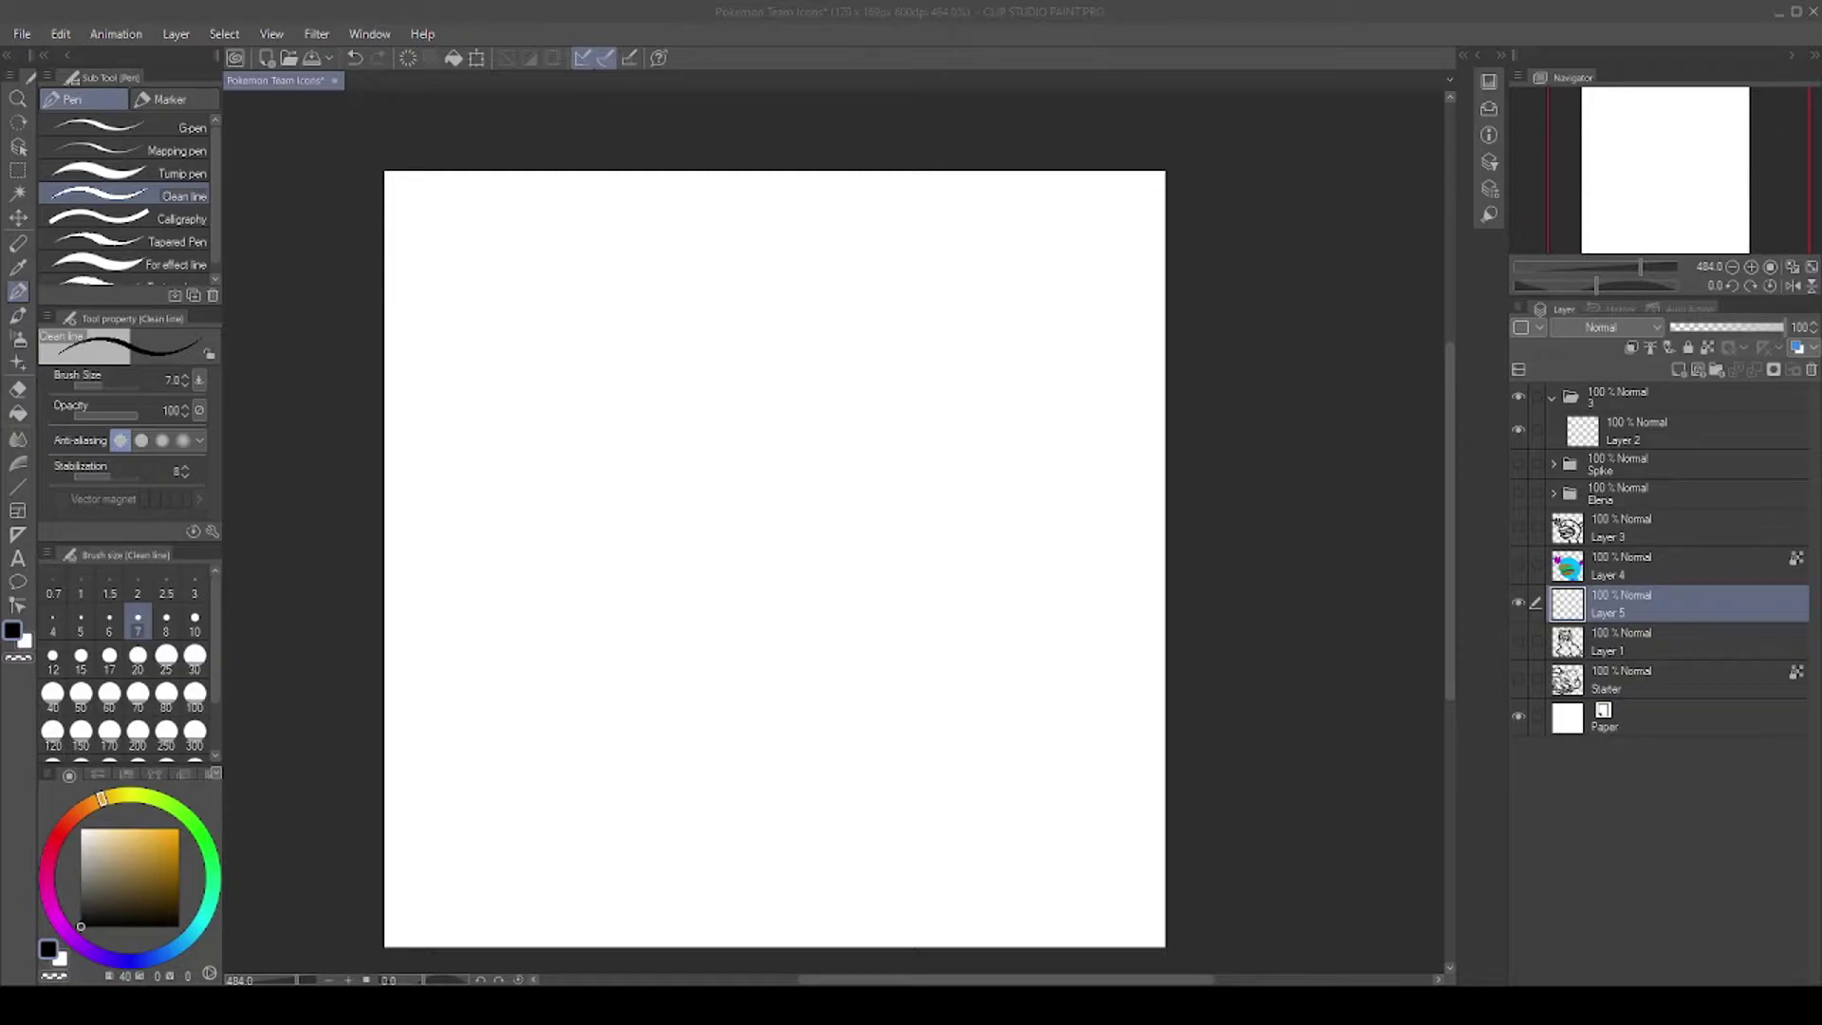
{"action": "key", "text": "alt+Tab"}
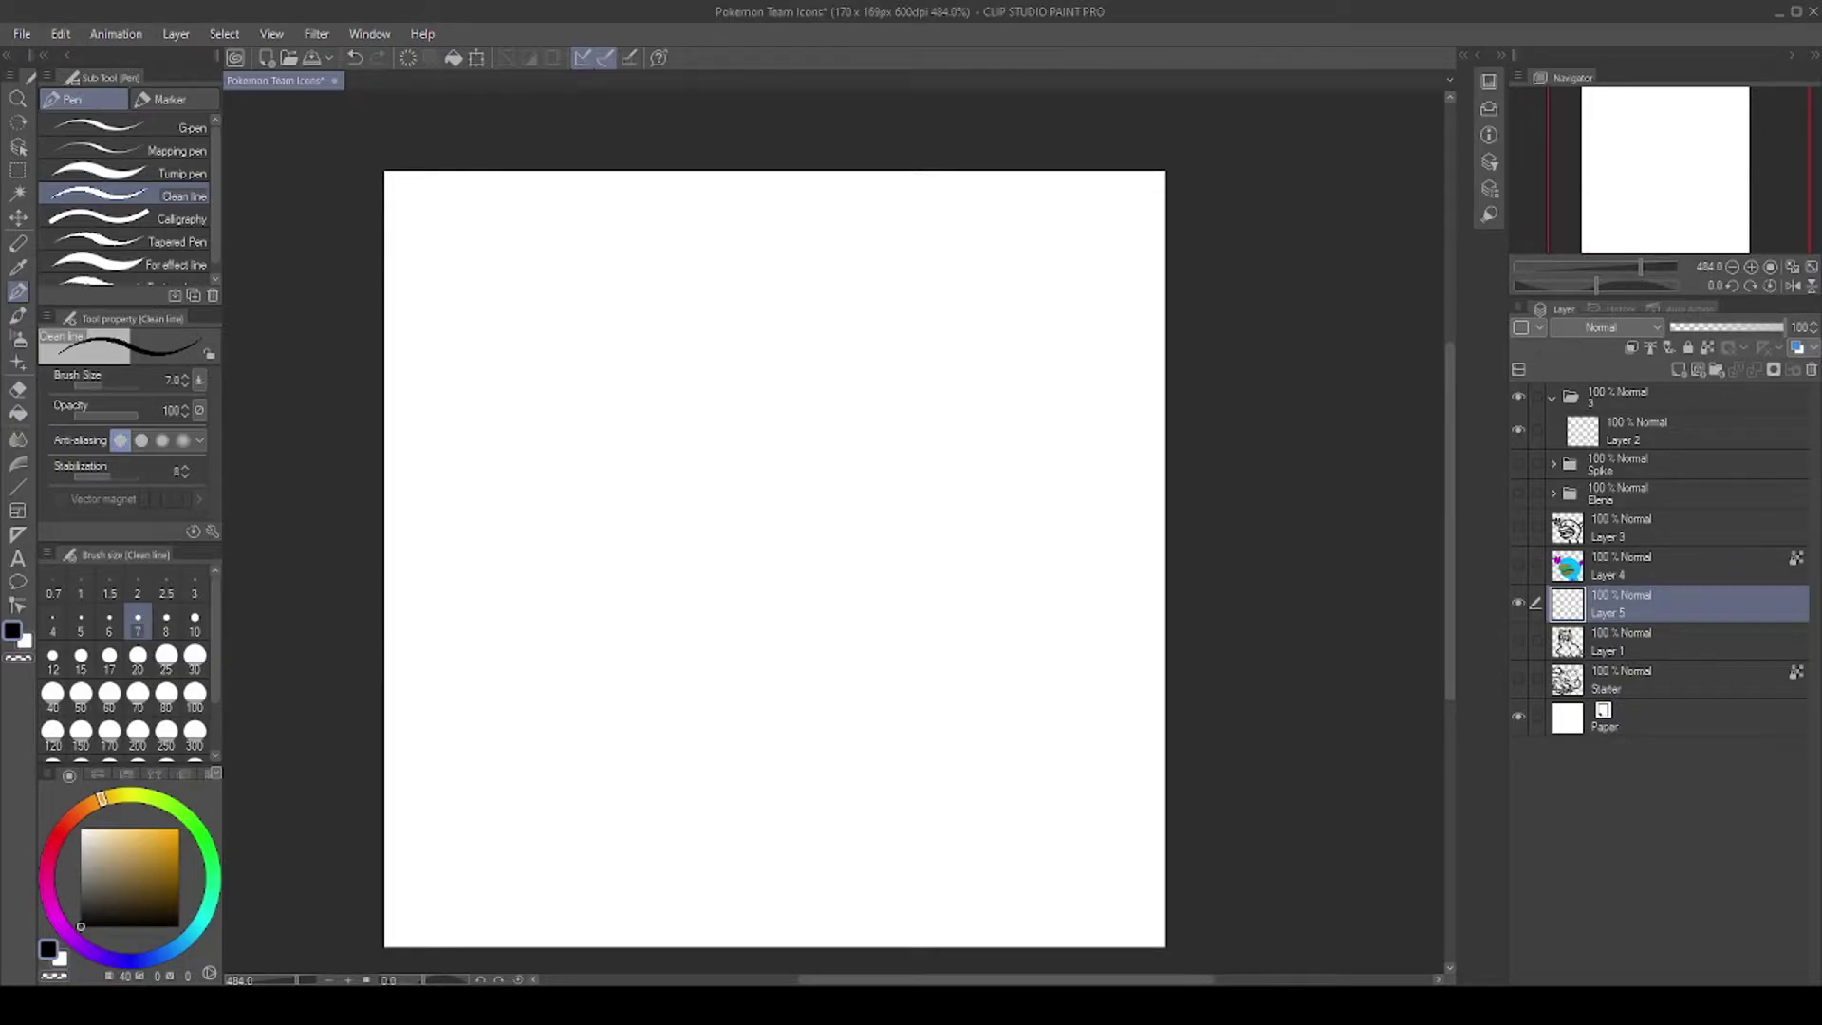
Step: Outline a new creature's head with snout, mouth, lower jaw, forehead and two pointed shapes sweeping backwards
{"action": "mouse_move", "coordinate": [596, 537]}
{"action": "left_mouse_down"}
{"action": "mouse_move", "coordinate": [562, 655]}
{"action": "mouse_move", "coordinate": [750, 644]}
{"action": "mouse_move", "coordinate": [773, 676]}
{"action": "left_mouse_up"}
{"action": "mouse_move", "coordinate": [562, 654]}
{"action": "left_mouse_down"}
{"action": "mouse_move", "coordinate": [645, 755]}
{"action": "mouse_move", "coordinate": [732, 750]}
{"action": "left_mouse_up"}
{"action": "mouse_move", "coordinate": [596, 533]}
{"action": "left_mouse_down"}
{"action": "mouse_move", "coordinate": [624, 503]}
{"action": "mouse_move", "coordinate": [621, 395]}
{"action": "mouse_move", "coordinate": [1029, 245]}
{"action": "mouse_move", "coordinate": [1001, 325]}
{"action": "left_mouse_up"}
{"action": "left_click_drag", "start_coordinate": [824, 443], "coordinate": [1032, 482]}
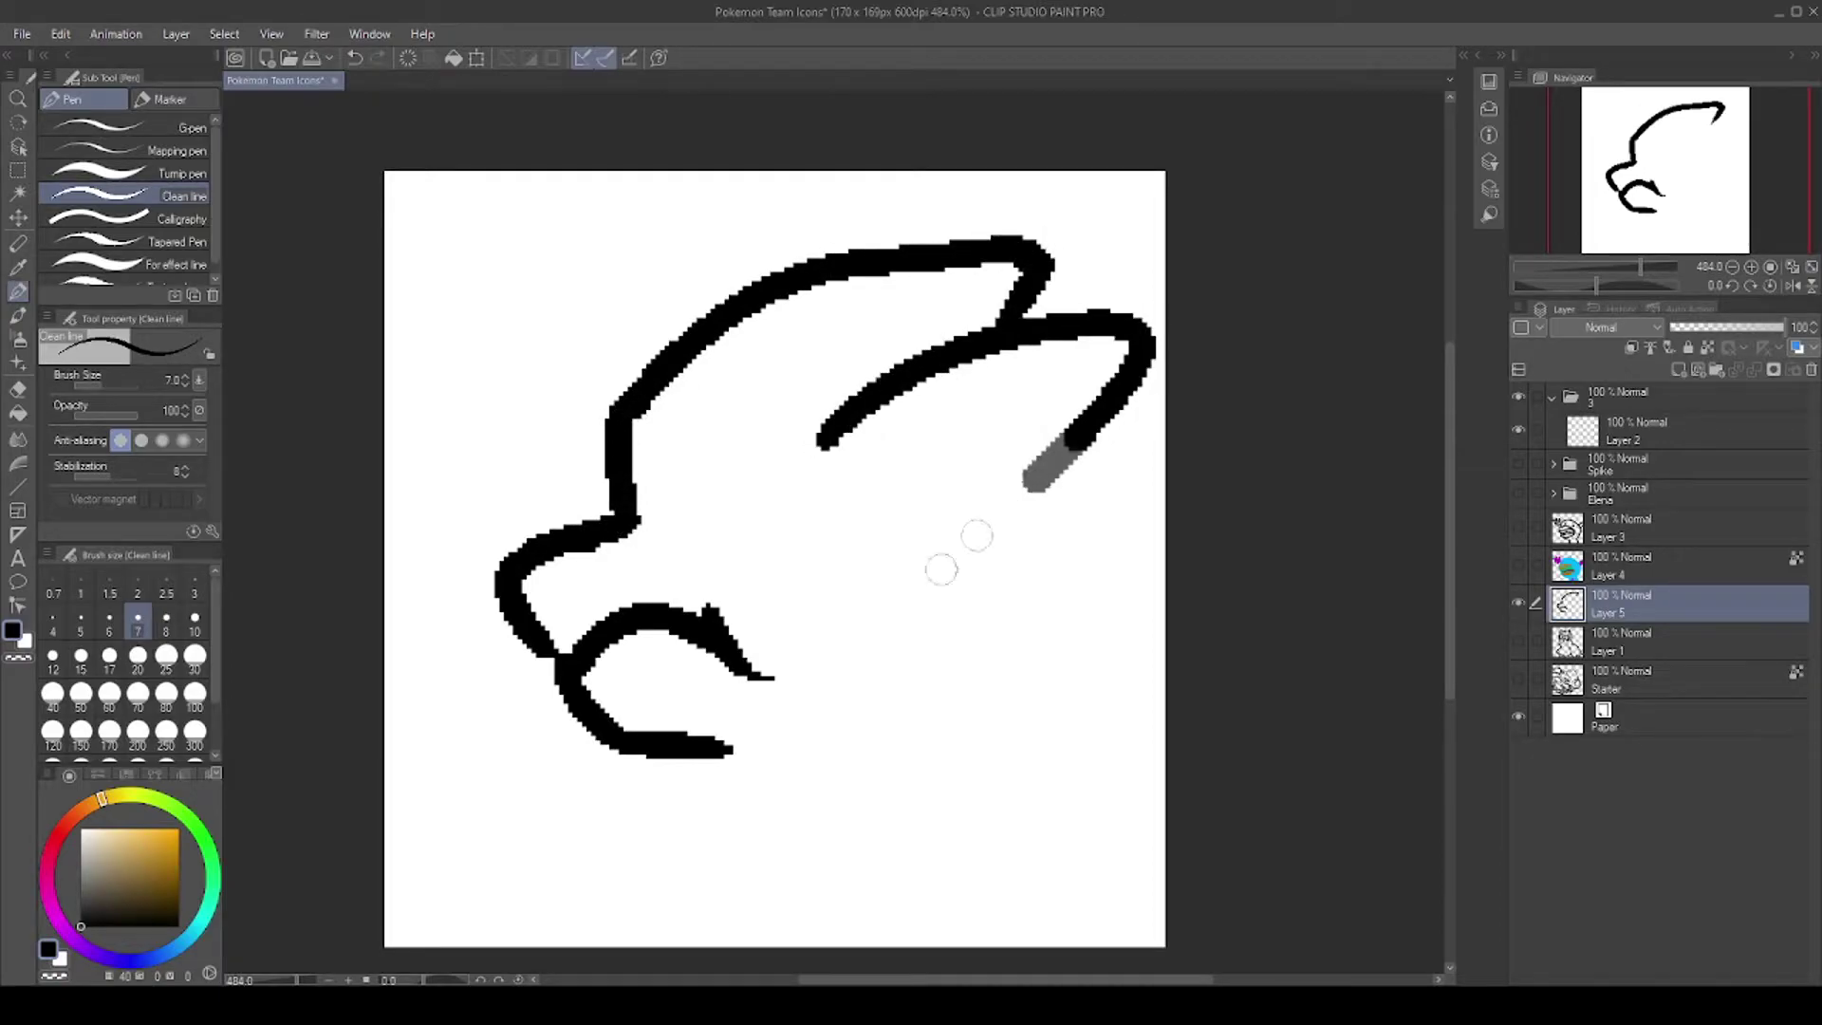
{"action": "left_click_drag", "start_coordinate": [942, 569], "coordinate": [920, 581]}
Step: Draw a large oval eye with a small pupil and three short slanted strokes on the cheek beneath it
{"action": "mouse_move", "coordinate": [788, 459]}
{"action": "left_mouse_down"}
{"action": "mouse_move", "coordinate": [679, 479]}
{"action": "mouse_move", "coordinate": [849, 503]}
{"action": "mouse_move", "coordinate": [835, 474]}
{"action": "left_mouse_up"}
{"action": "left_click", "coordinate": [781, 544]}
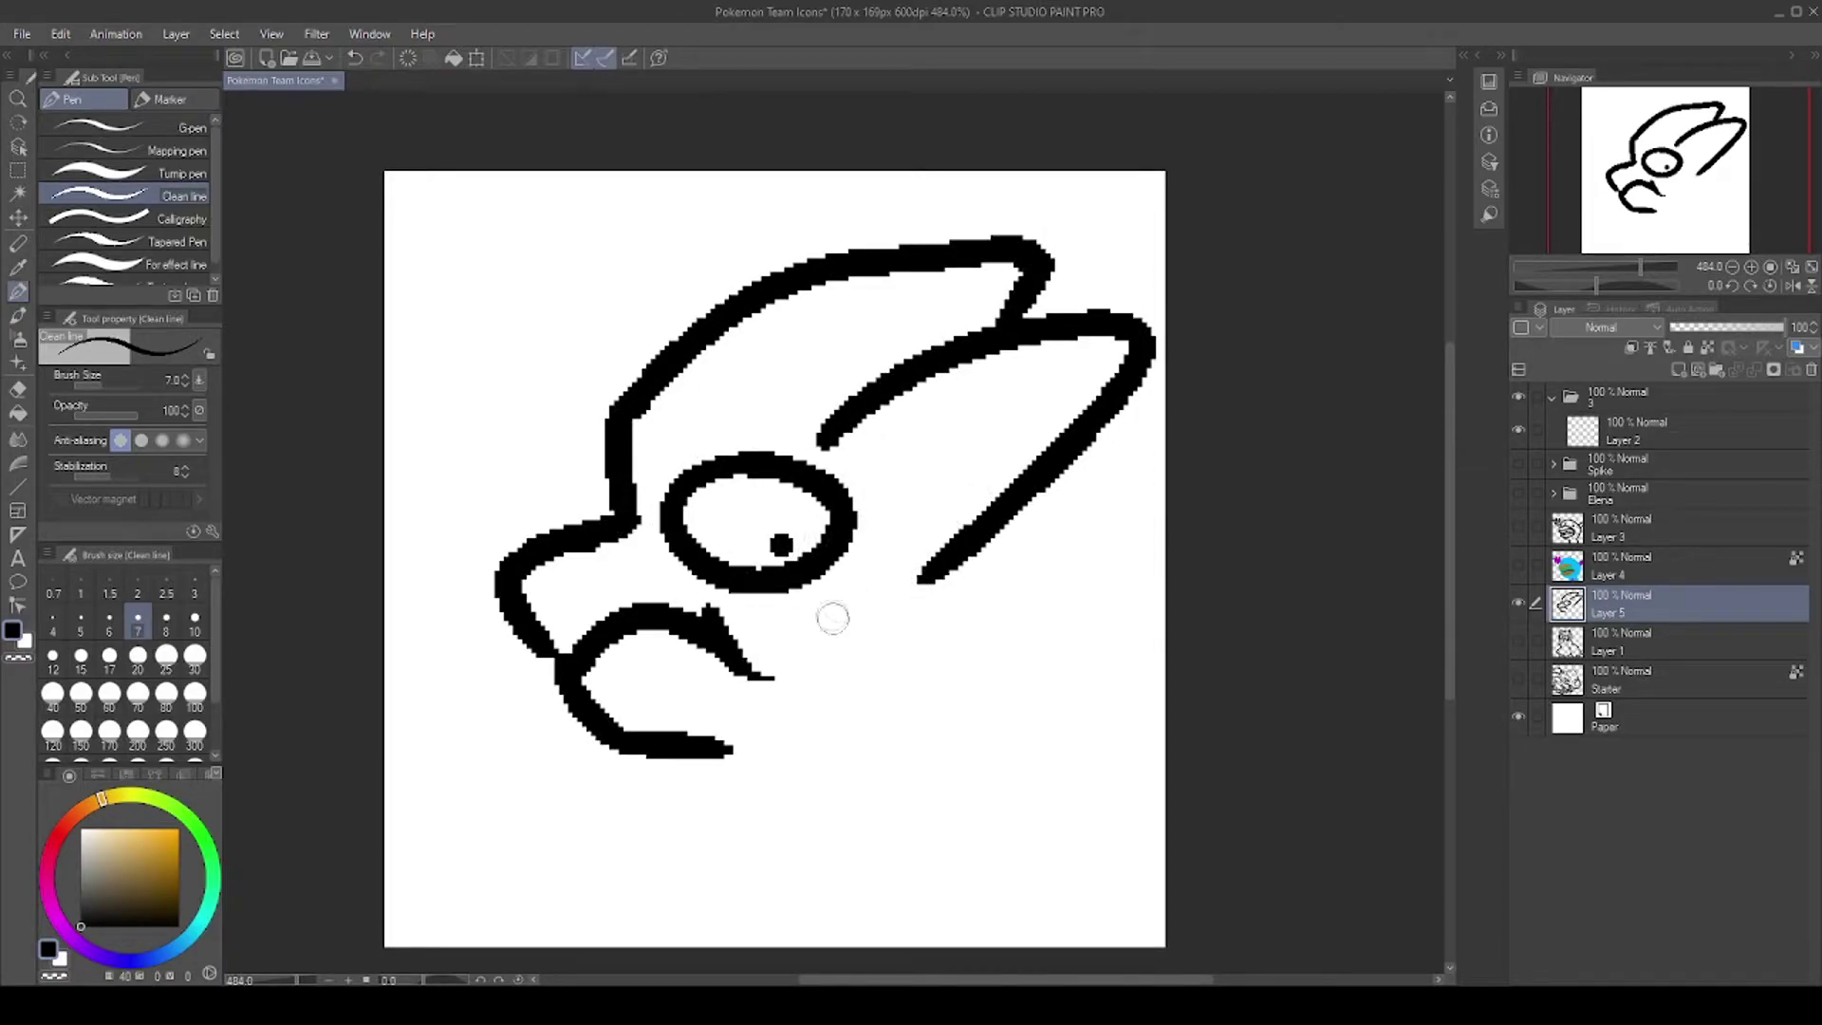
{"action": "left_click_drag", "start_coordinate": [767, 619], "coordinate": [823, 685]}
{"action": "mouse_move", "coordinate": [797, 611]}
{"action": "left_mouse_down"}
{"action": "mouse_move", "coordinate": [830, 668]}
{"action": "mouse_move", "coordinate": [897, 660]}
{"action": "left_mouse_up"}
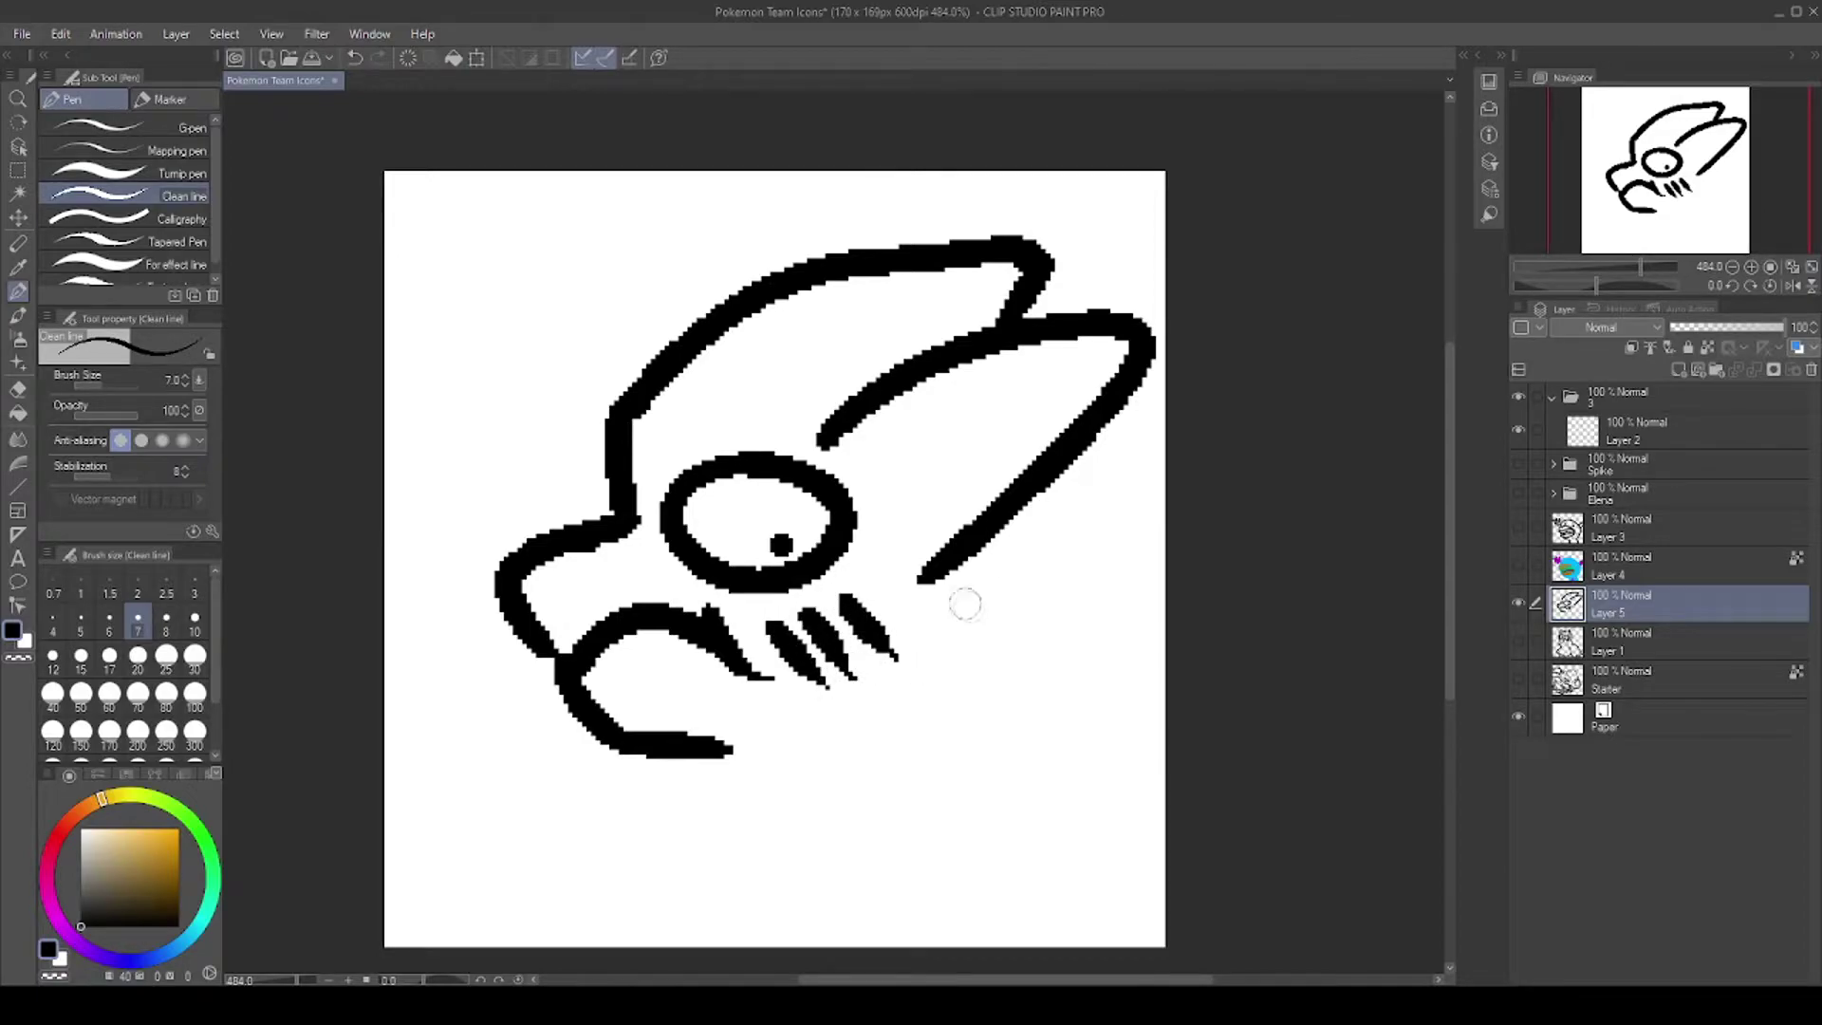
Step: Draw a zigzag inner line in the rear ear and thin marking lines from the snout and forehead to the eye
{"action": "left_click", "coordinate": [299, 1001]}
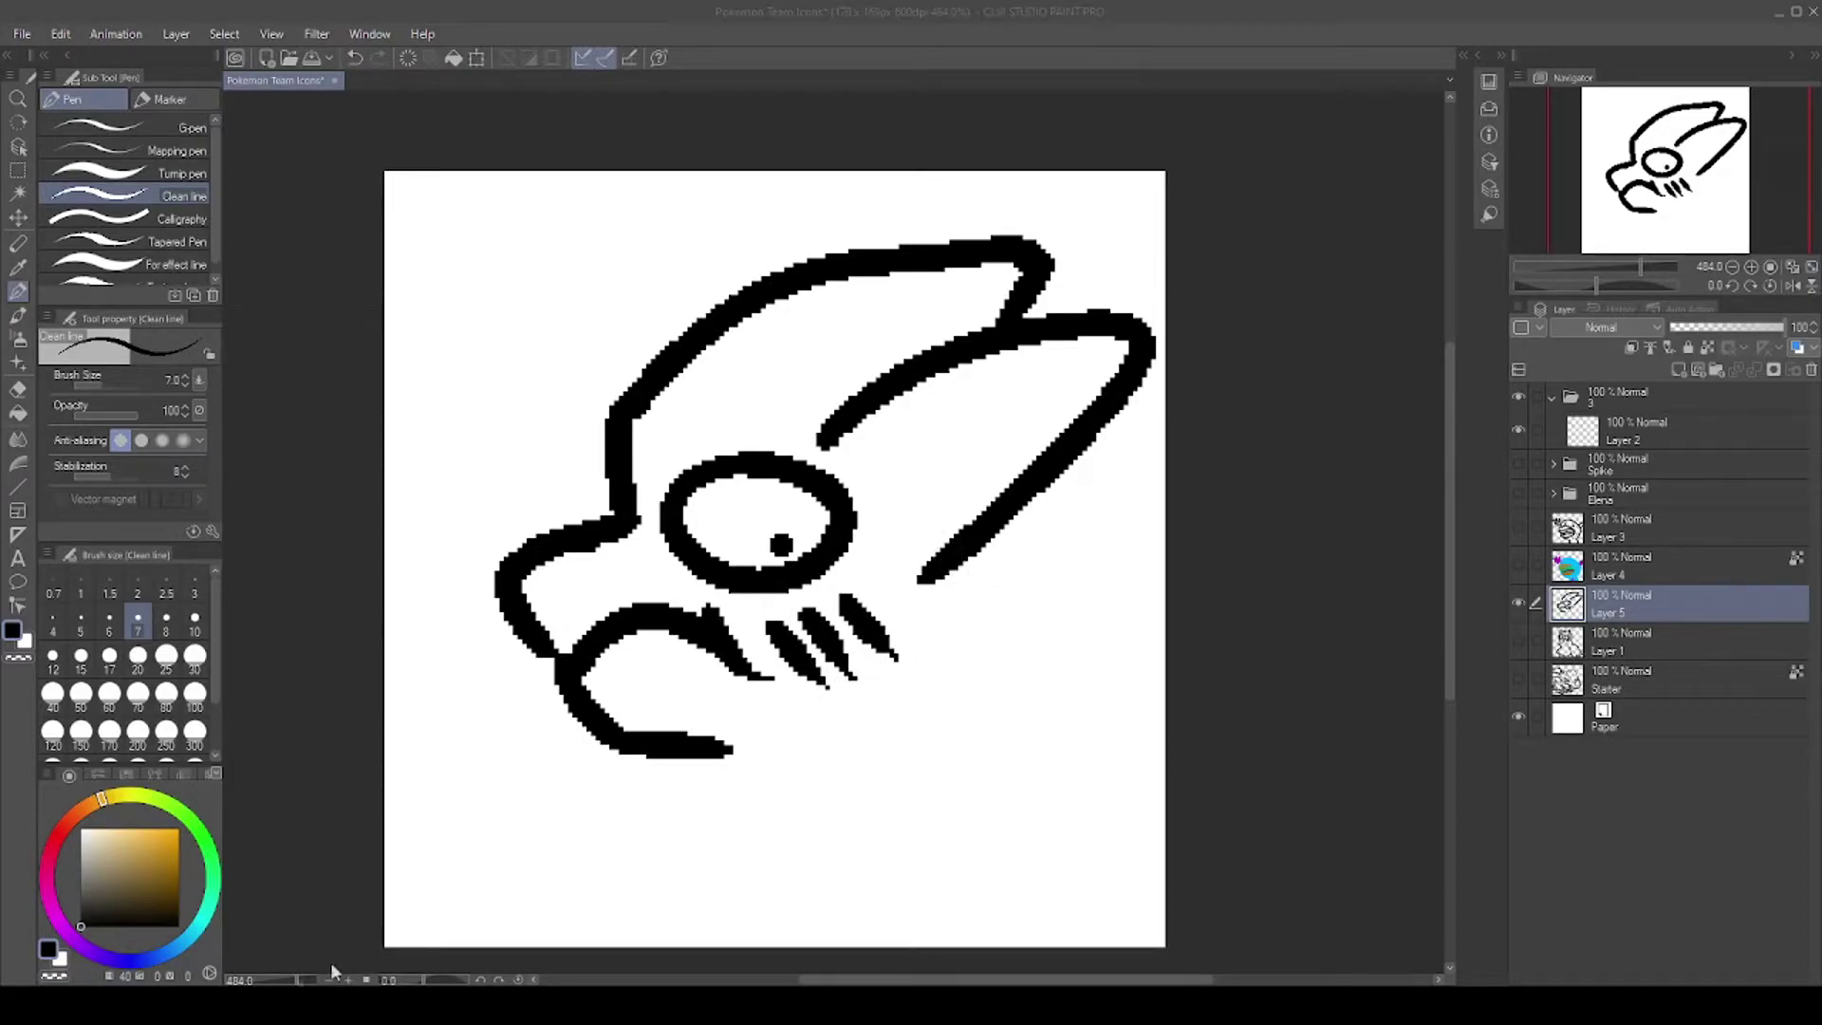
{"action": "left_click", "coordinate": [465, 1002]}
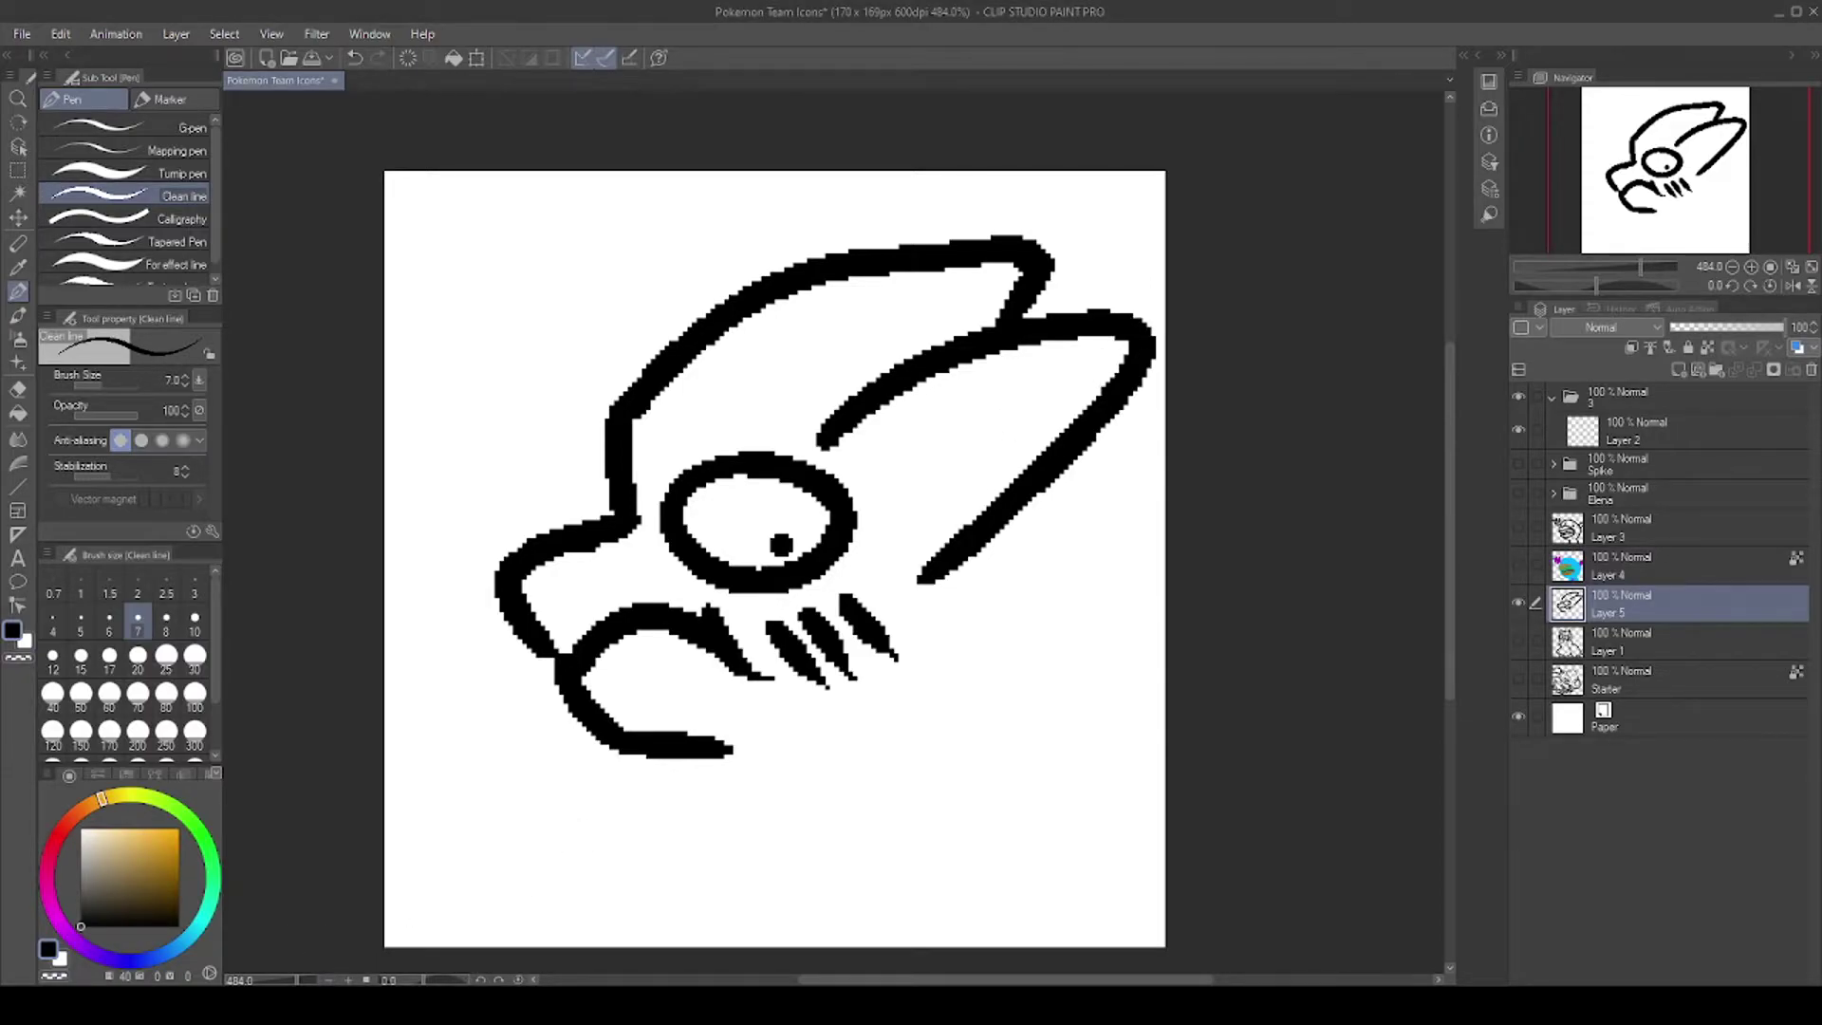
{"action": "mouse_move", "coordinate": [812, 465]}
{"action": "left_mouse_down"}
{"action": "mouse_move", "coordinate": [926, 495]}
{"action": "mouse_move", "coordinate": [1163, 339]}
{"action": "left_mouse_up"}
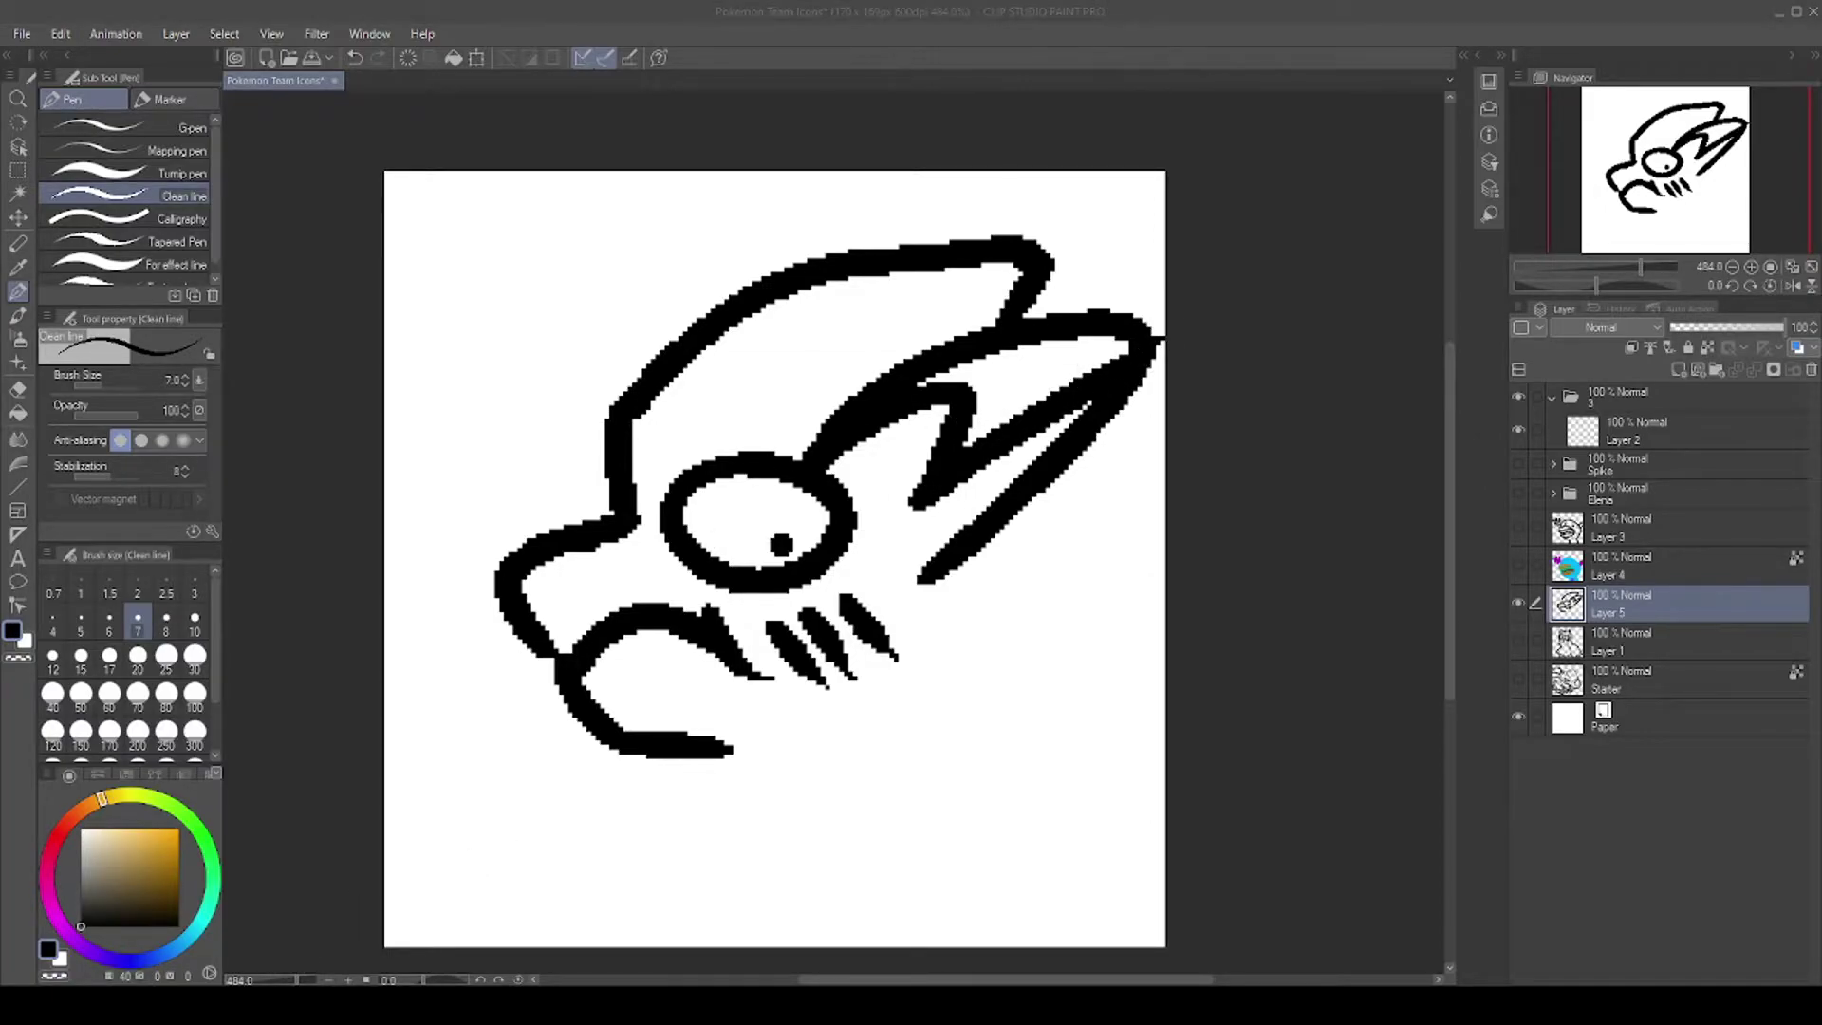
{"action": "mouse_move", "coordinate": [564, 645]}
{"action": "left_mouse_down"}
{"action": "mouse_move", "coordinate": [631, 560]}
{"action": "mouse_move", "coordinate": [664, 551]}
{"action": "mouse_move", "coordinate": [655, 448]}
{"action": "left_mouse_up"}
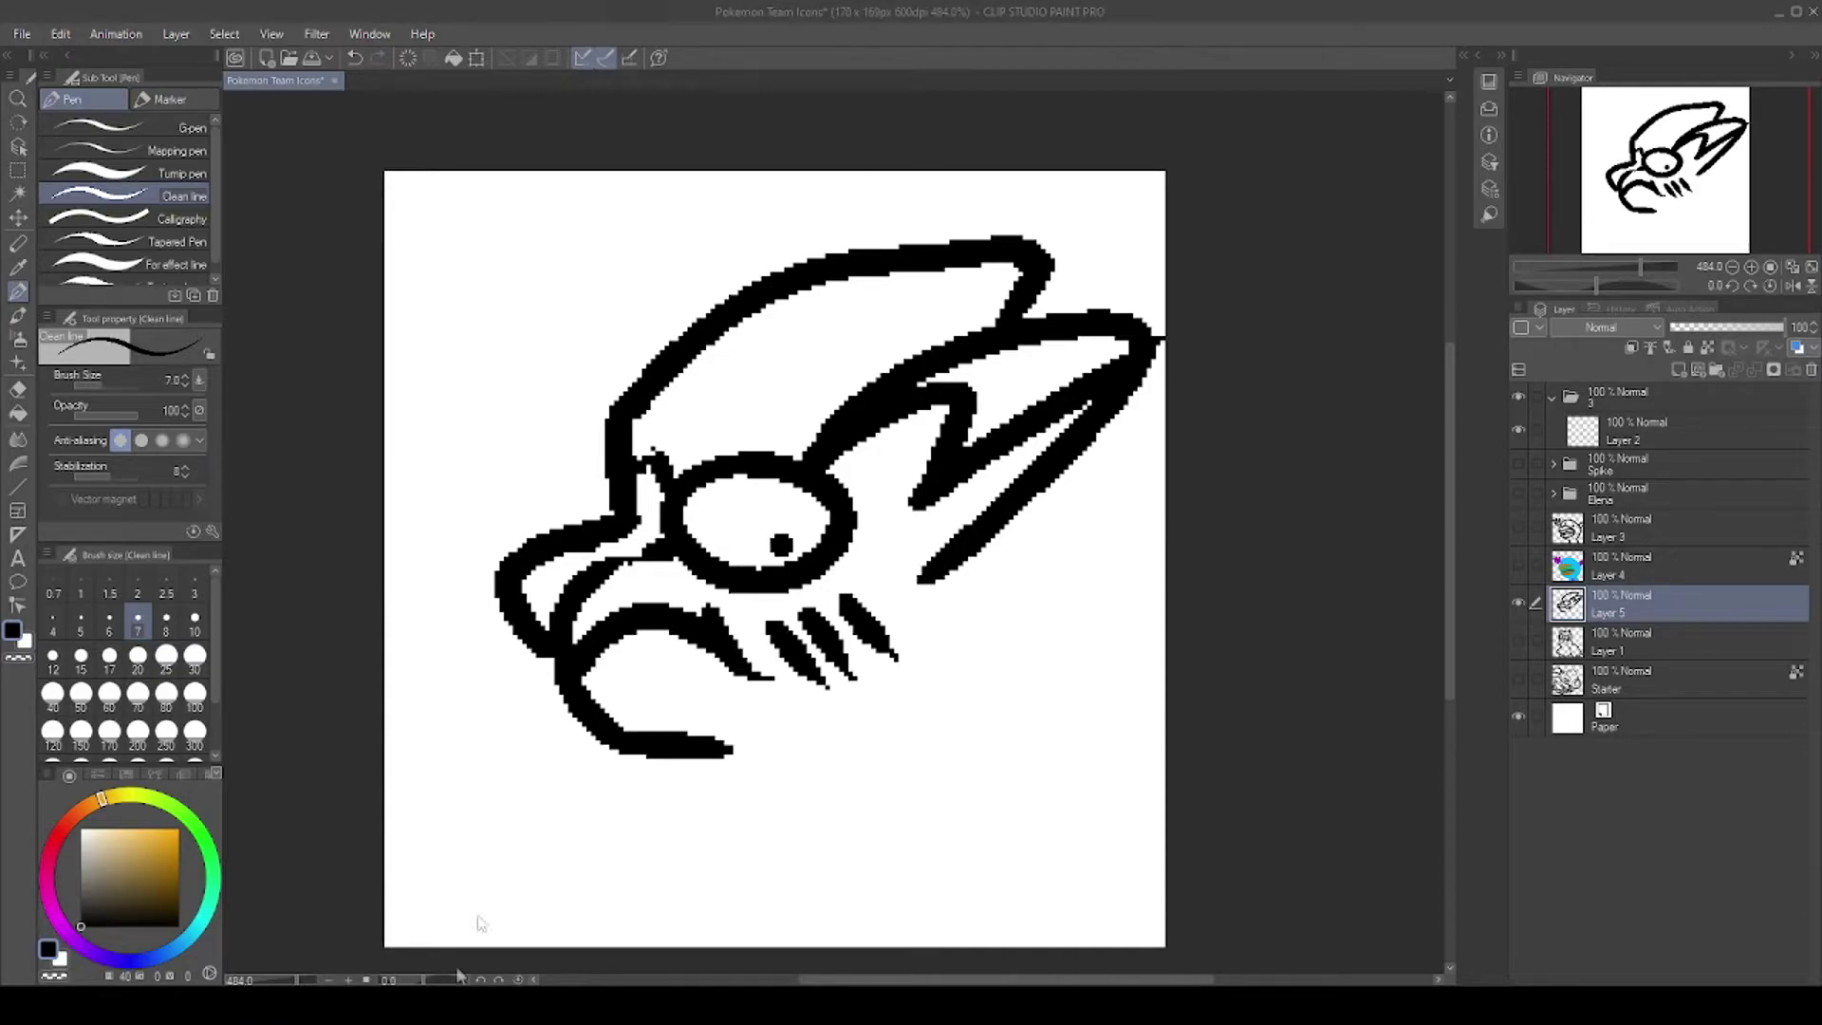
Step: Draw the chest lines, join the jaw to the neck, and add the curved back and a short bent leg line
{"action": "mouse_move", "coordinate": [906, 726]}
{"action": "left_mouse_down"}
{"action": "mouse_move", "coordinate": [854, 911]}
{"action": "mouse_move", "coordinate": [873, 944]}
{"action": "left_mouse_up"}
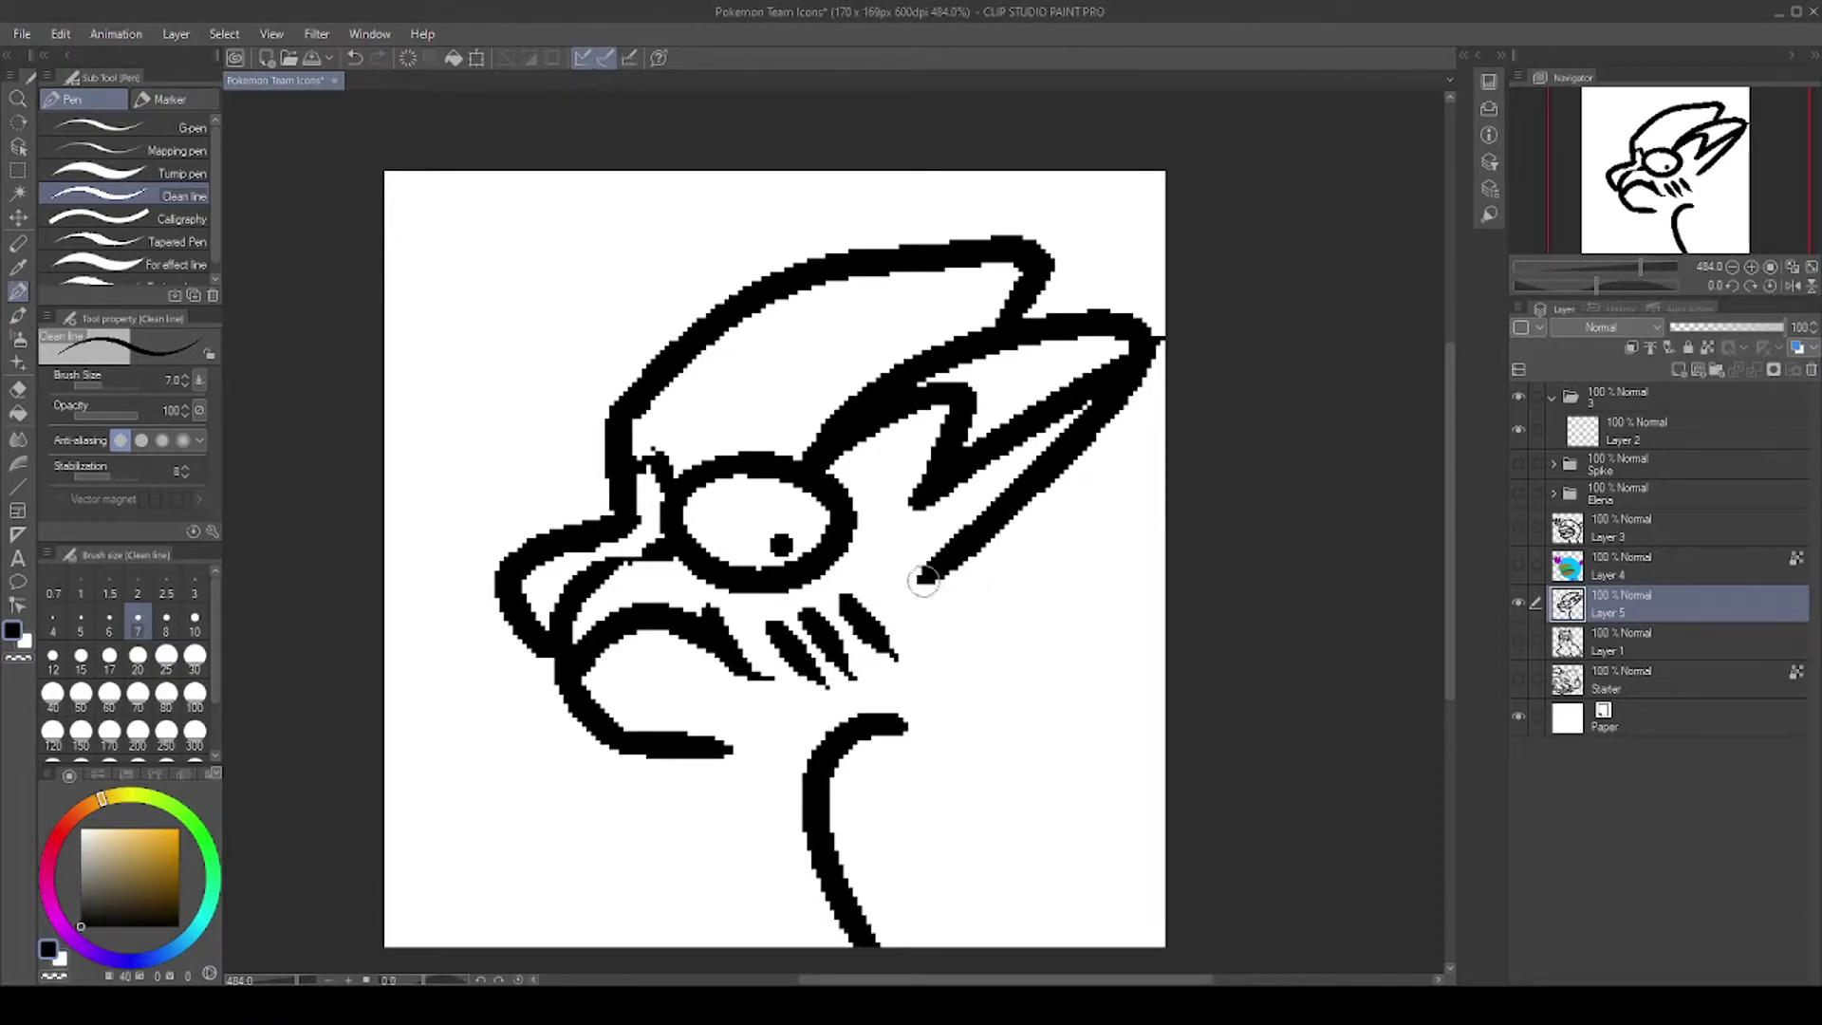
{"action": "left_click_drag", "start_coordinate": [925, 581], "coordinate": [1153, 944]}
{"action": "left_click_drag", "start_coordinate": [735, 770], "coordinate": [807, 944]}
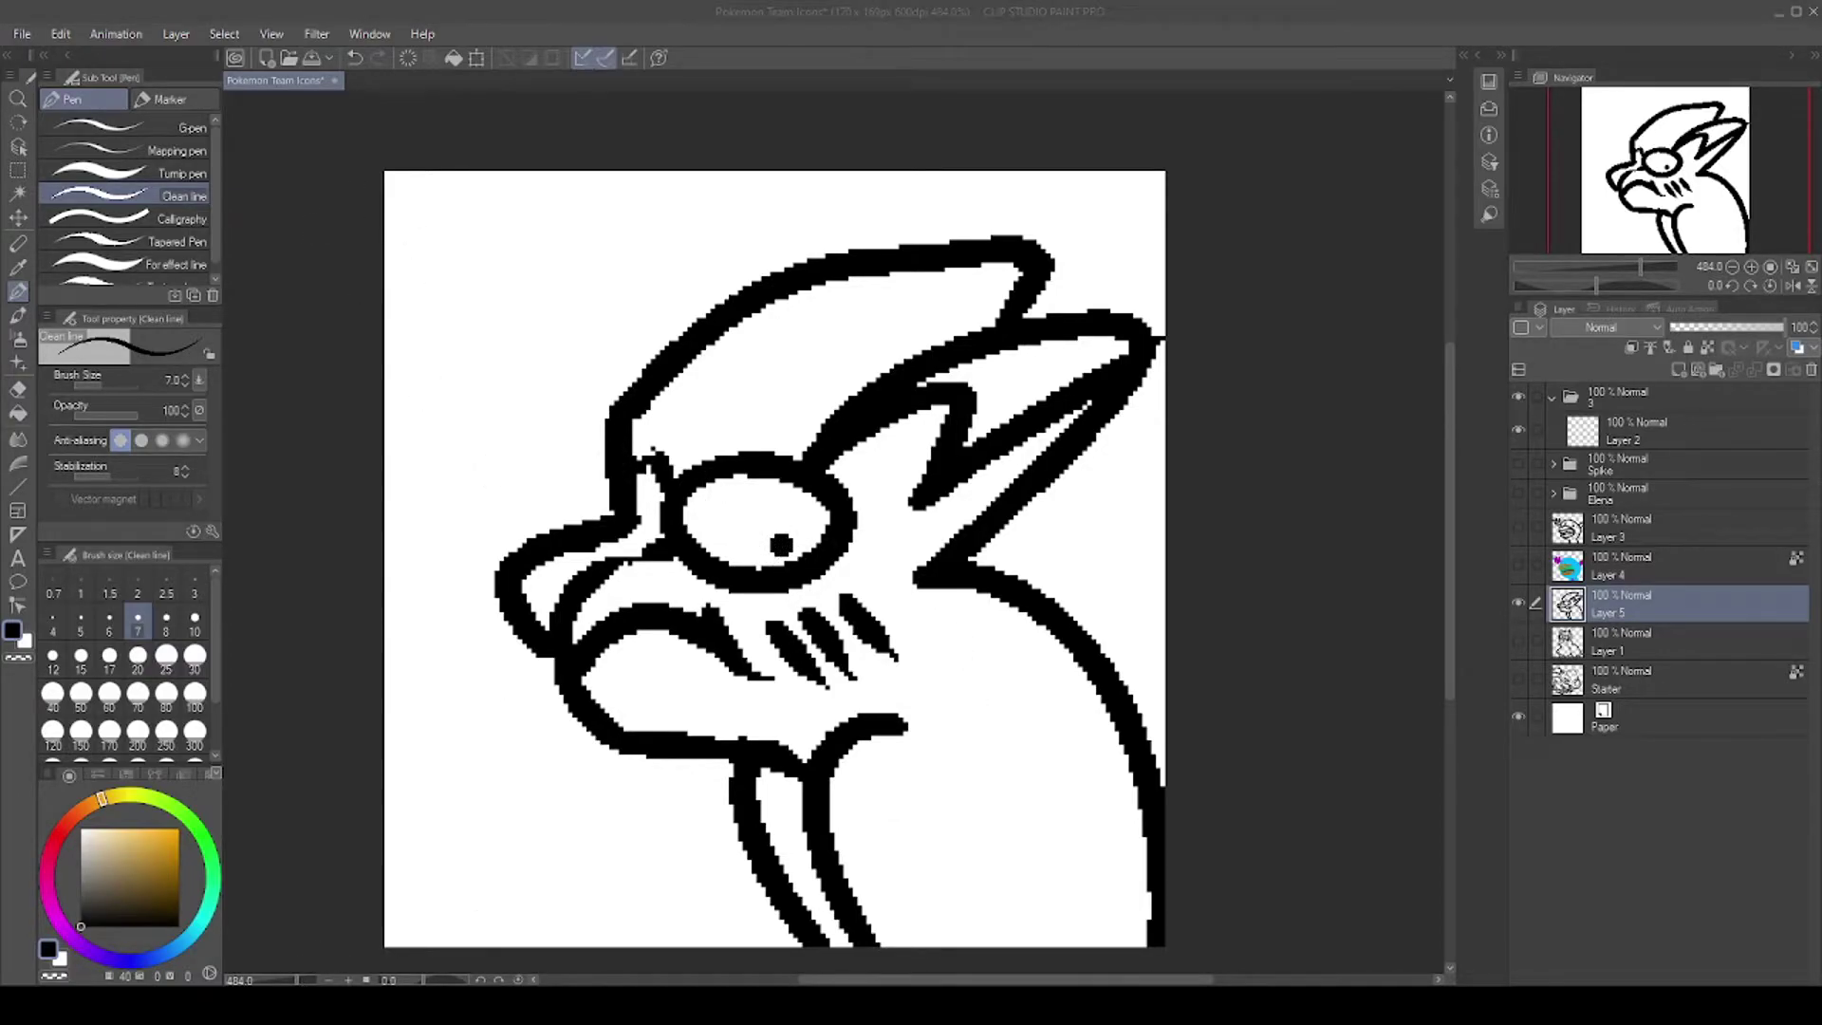
{"action": "mouse_move", "coordinate": [991, 804]}
{"action": "left_mouse_down"}
{"action": "mouse_move", "coordinate": [987, 878]}
{"action": "mouse_move", "coordinate": [1034, 944]}
{"action": "left_mouse_up"}
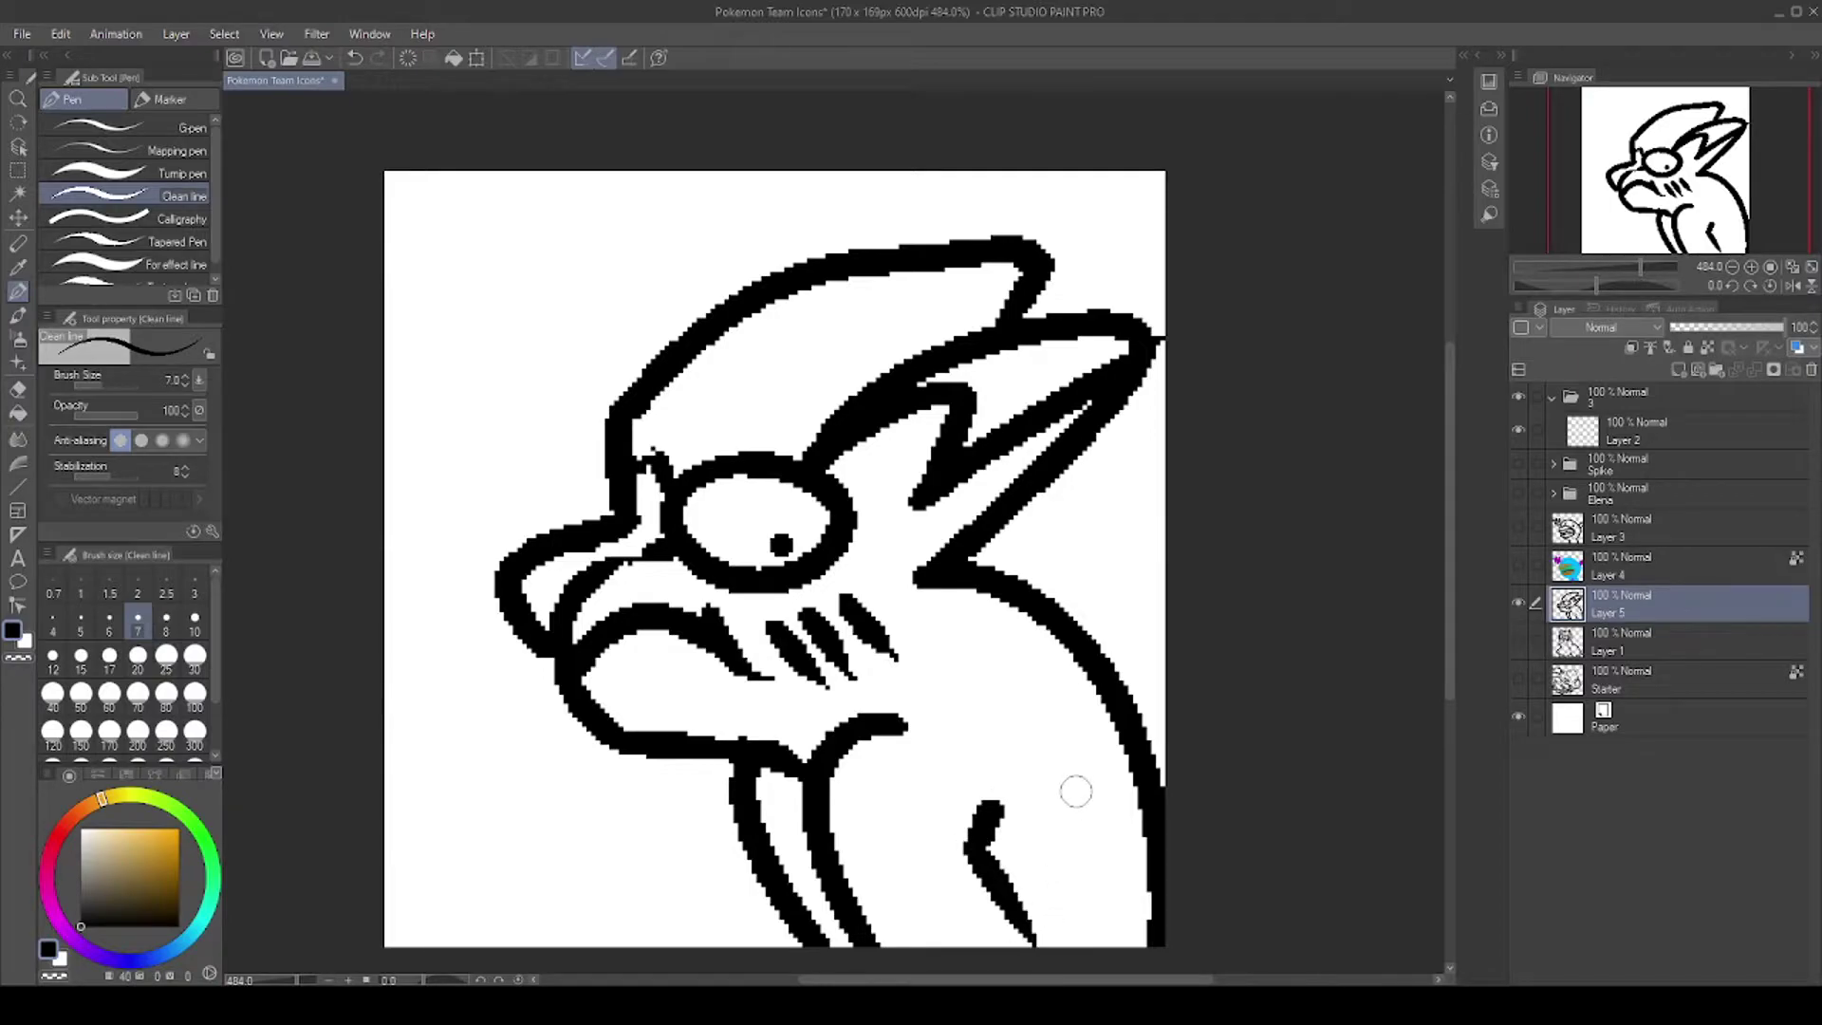
Step: Shift the whole line drawing left so the snout nearly reaches the canvas edge
{"action": "left_click", "coordinate": [18, 217]}
{"action": "left_click_drag", "start_coordinate": [859, 616], "coordinate": [797, 626]}
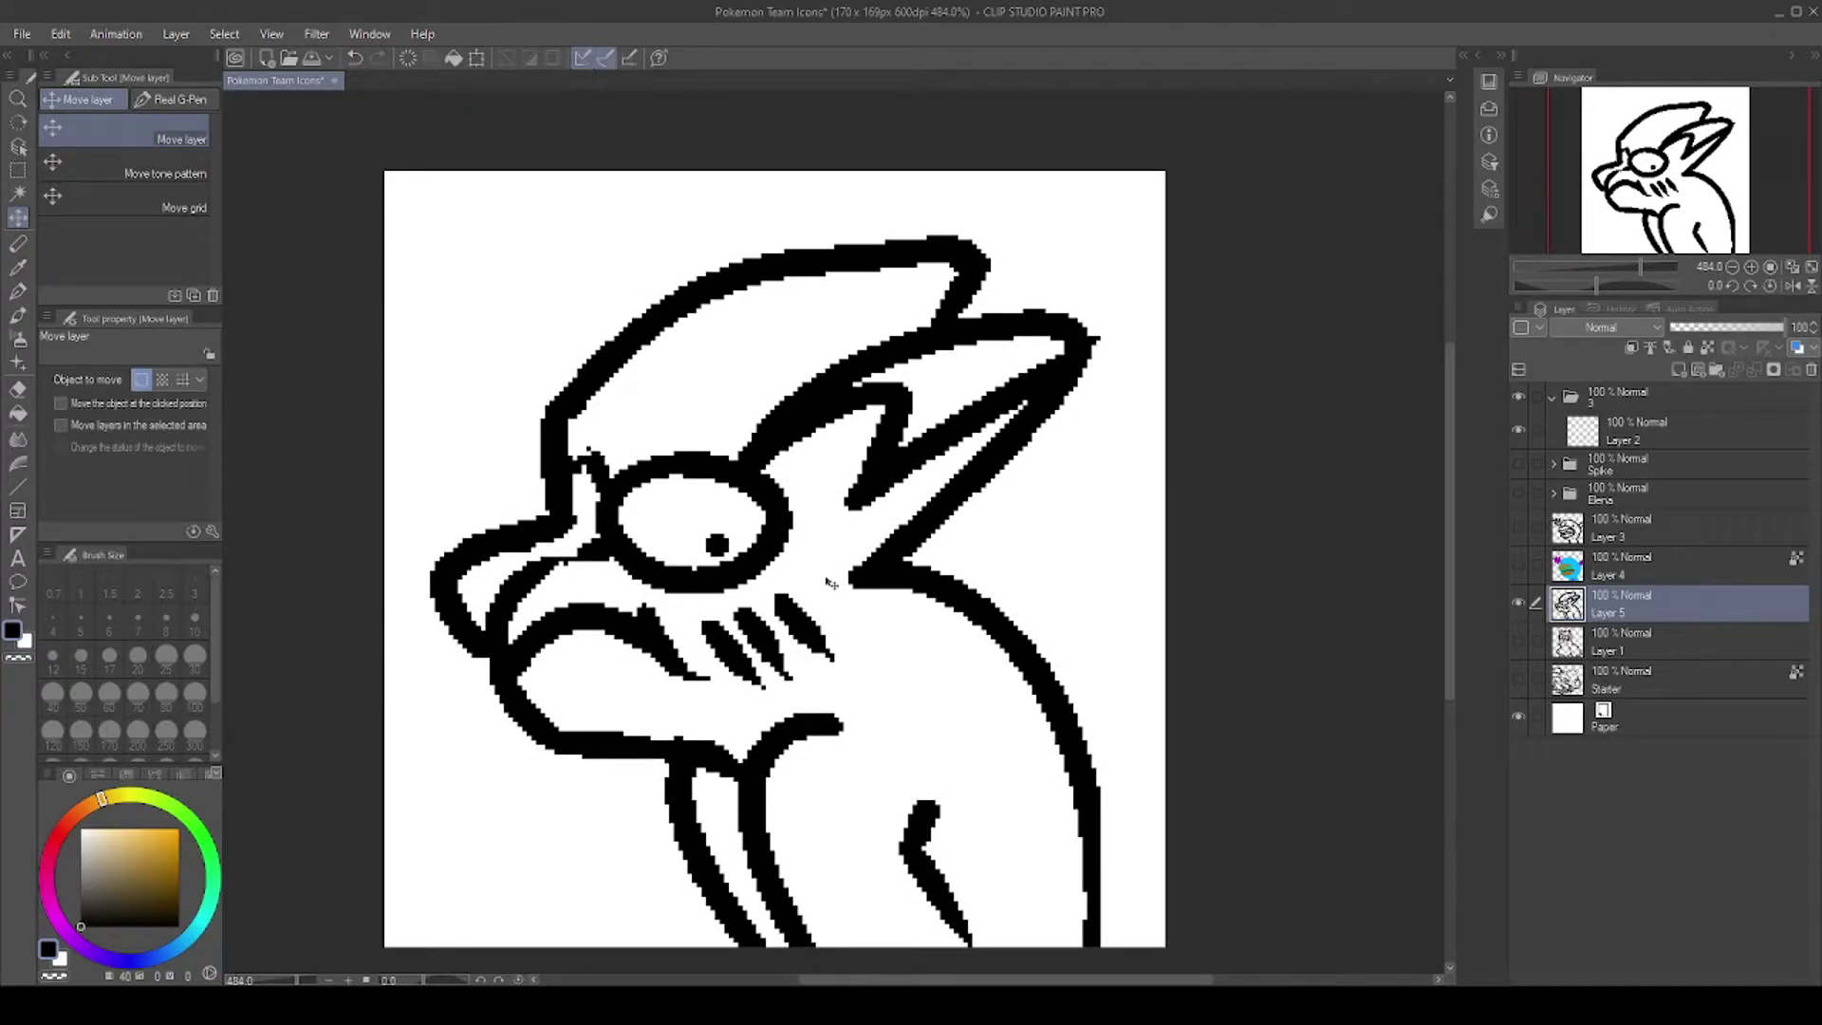
{"action": "mouse_move", "coordinate": [802, 622]}
{"action": "left_mouse_down"}
{"action": "mouse_move", "coordinate": [776, 634]}
{"action": "mouse_move", "coordinate": [700, 593]}
{"action": "mouse_move", "coordinate": [716, 596]}
{"action": "mouse_move", "coordinate": [686, 613]}
{"action": "left_mouse_up"}
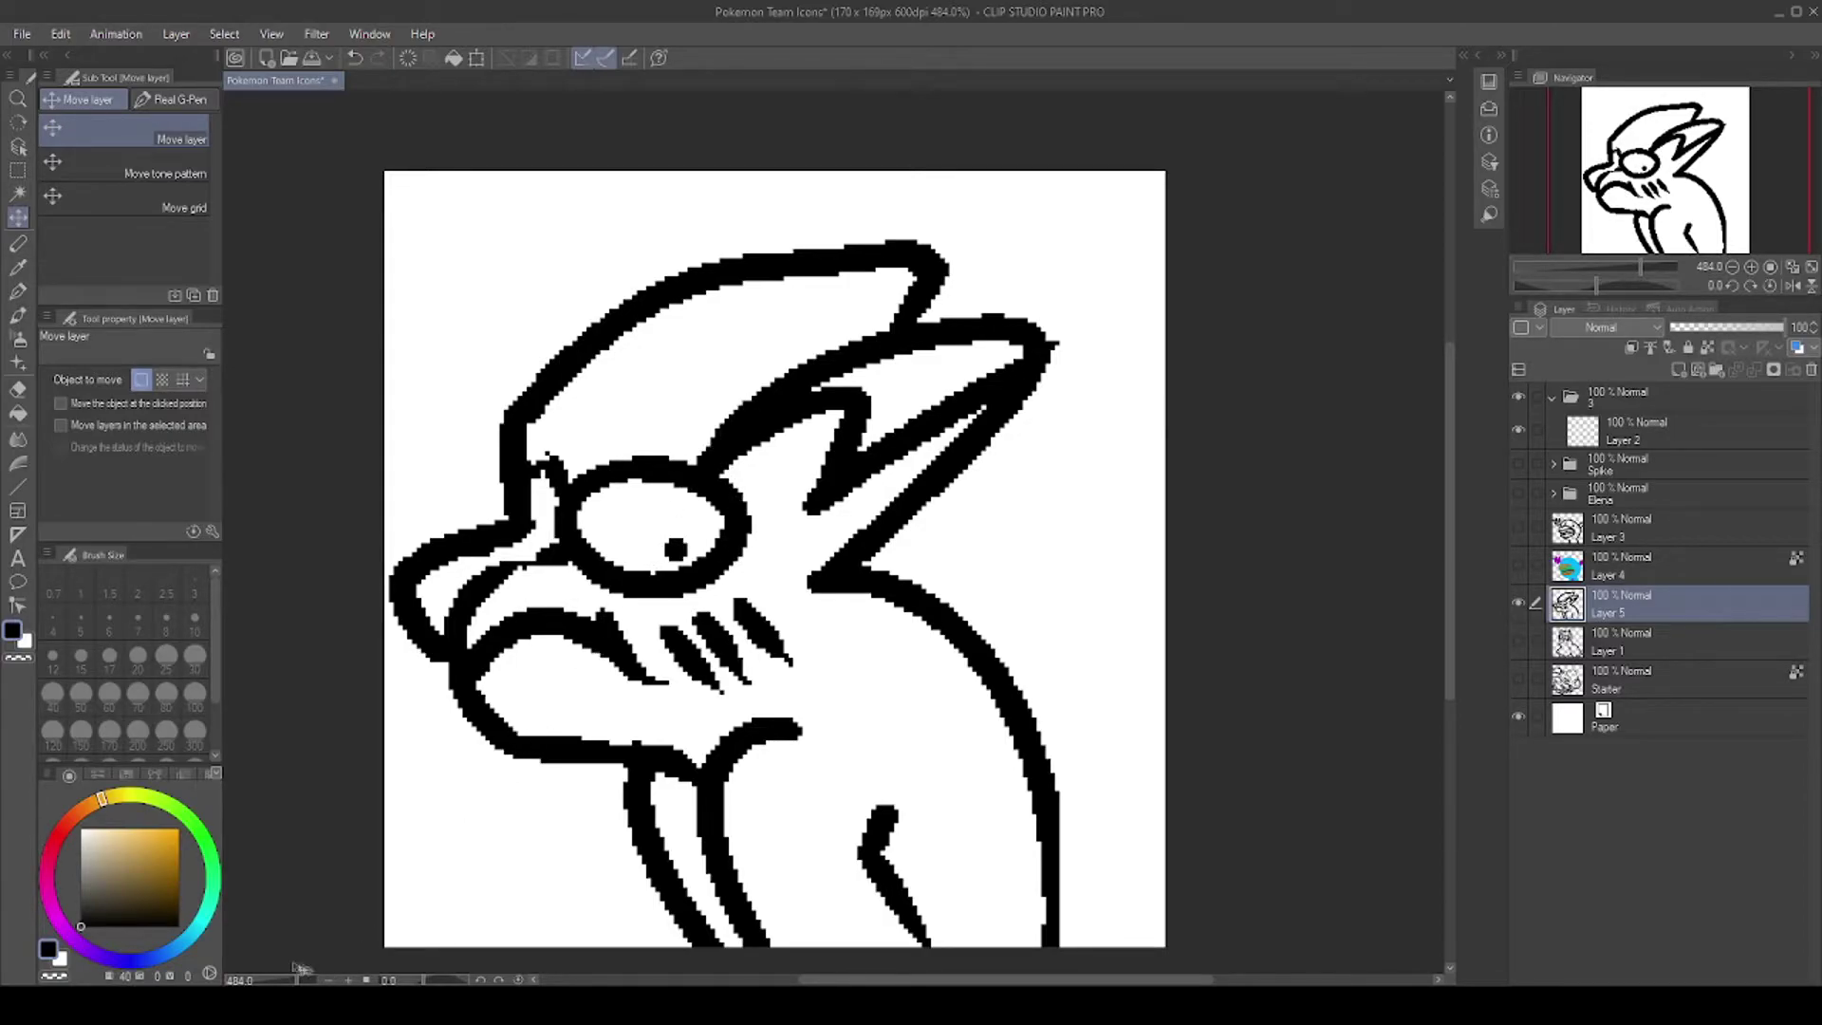
Step: Draw a pointed tail behind the back, running off the canvas edge, with a smaller peaked line inside it
{"action": "left_click", "coordinate": [292, 1004]}
{"action": "left_click", "coordinate": [18, 291]}
{"action": "left_click_drag", "start_coordinate": [1041, 763], "coordinate": [1167, 740]}
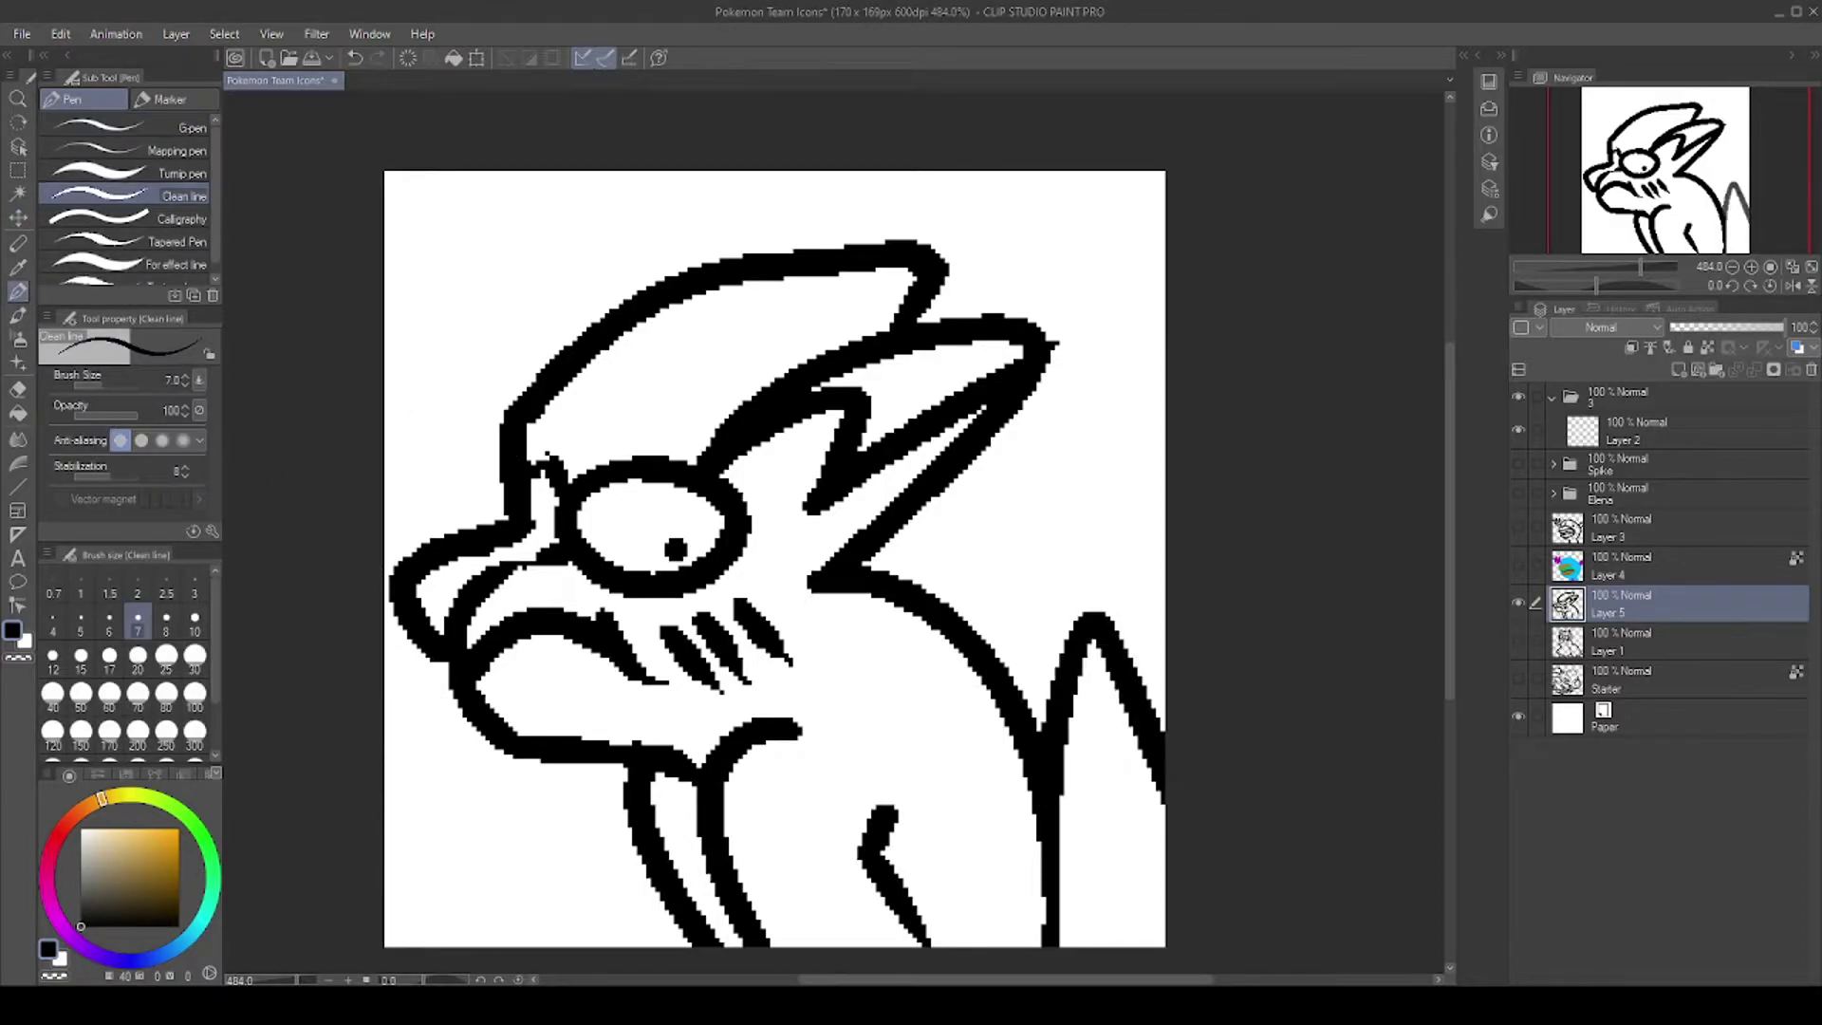
{"action": "left_click_drag", "start_coordinate": [1061, 854], "coordinate": [1167, 821]}
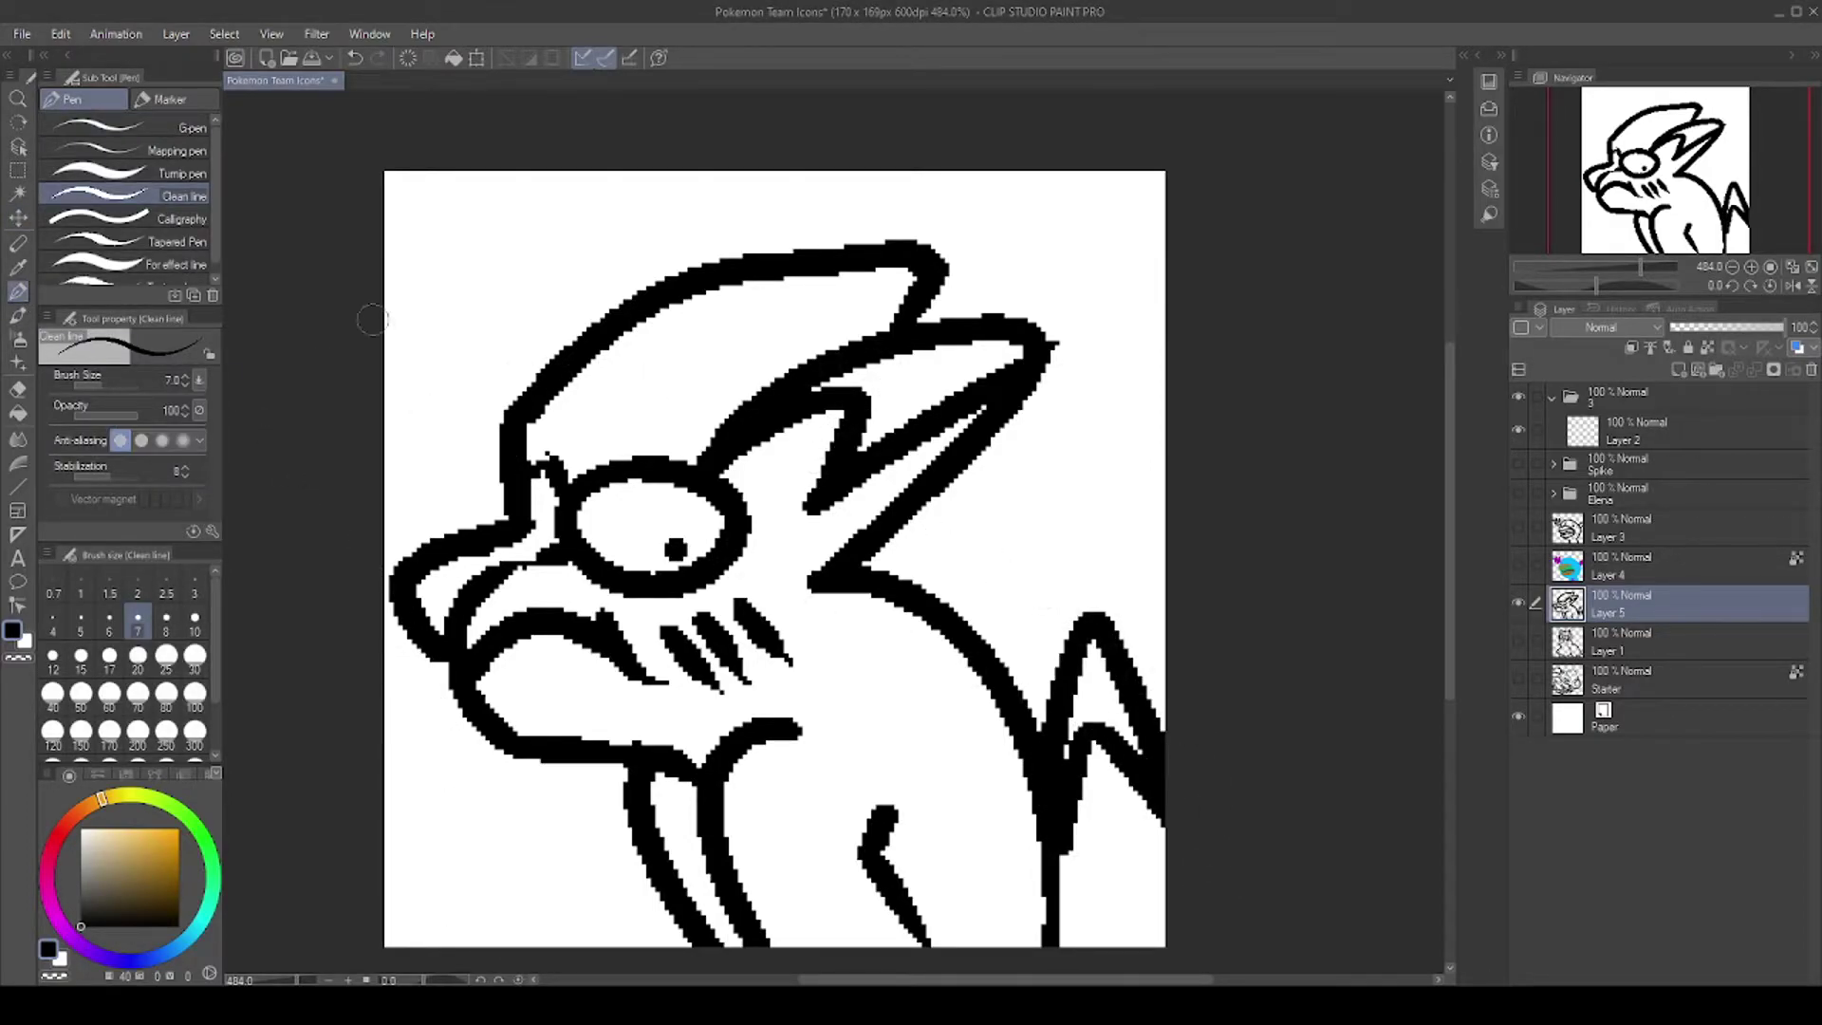
Step: Select the creature's whole silhouette with Auto select by inverting the outside area, and add a new layer beneath the line art
{"action": "left_click", "coordinate": [18, 193]}
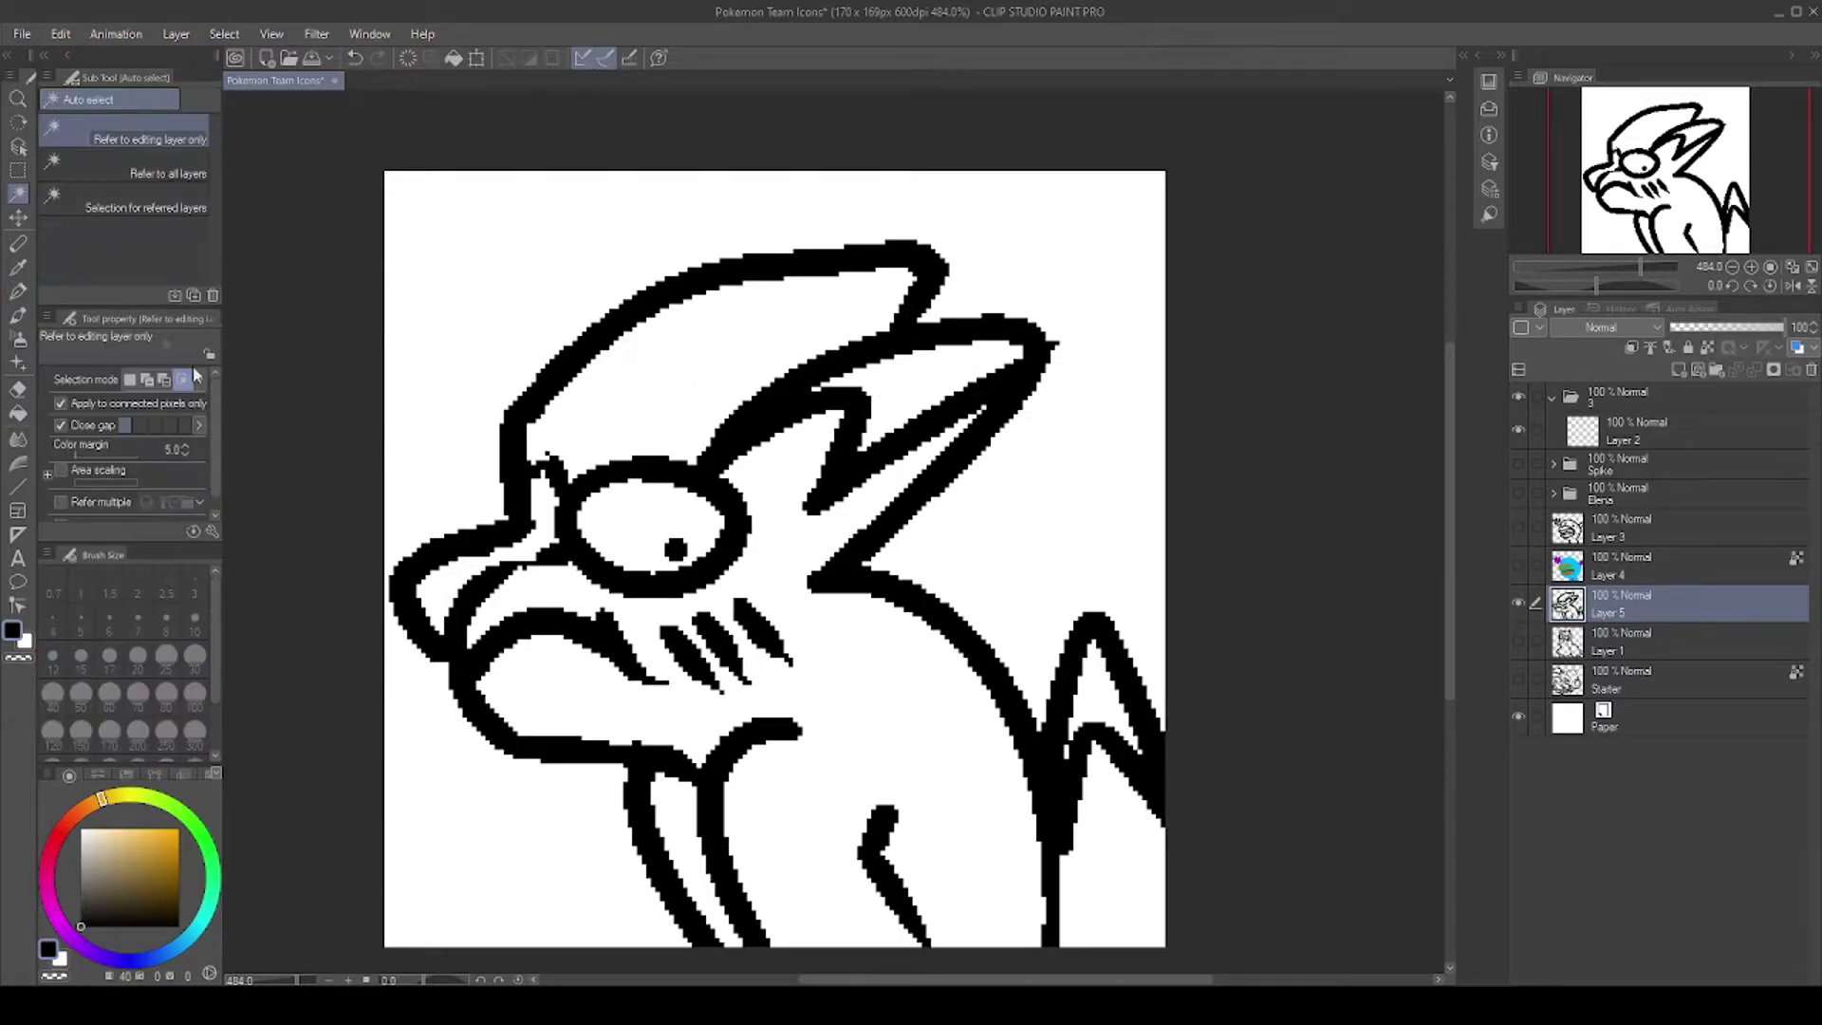
{"action": "left_click", "coordinate": [429, 352]}
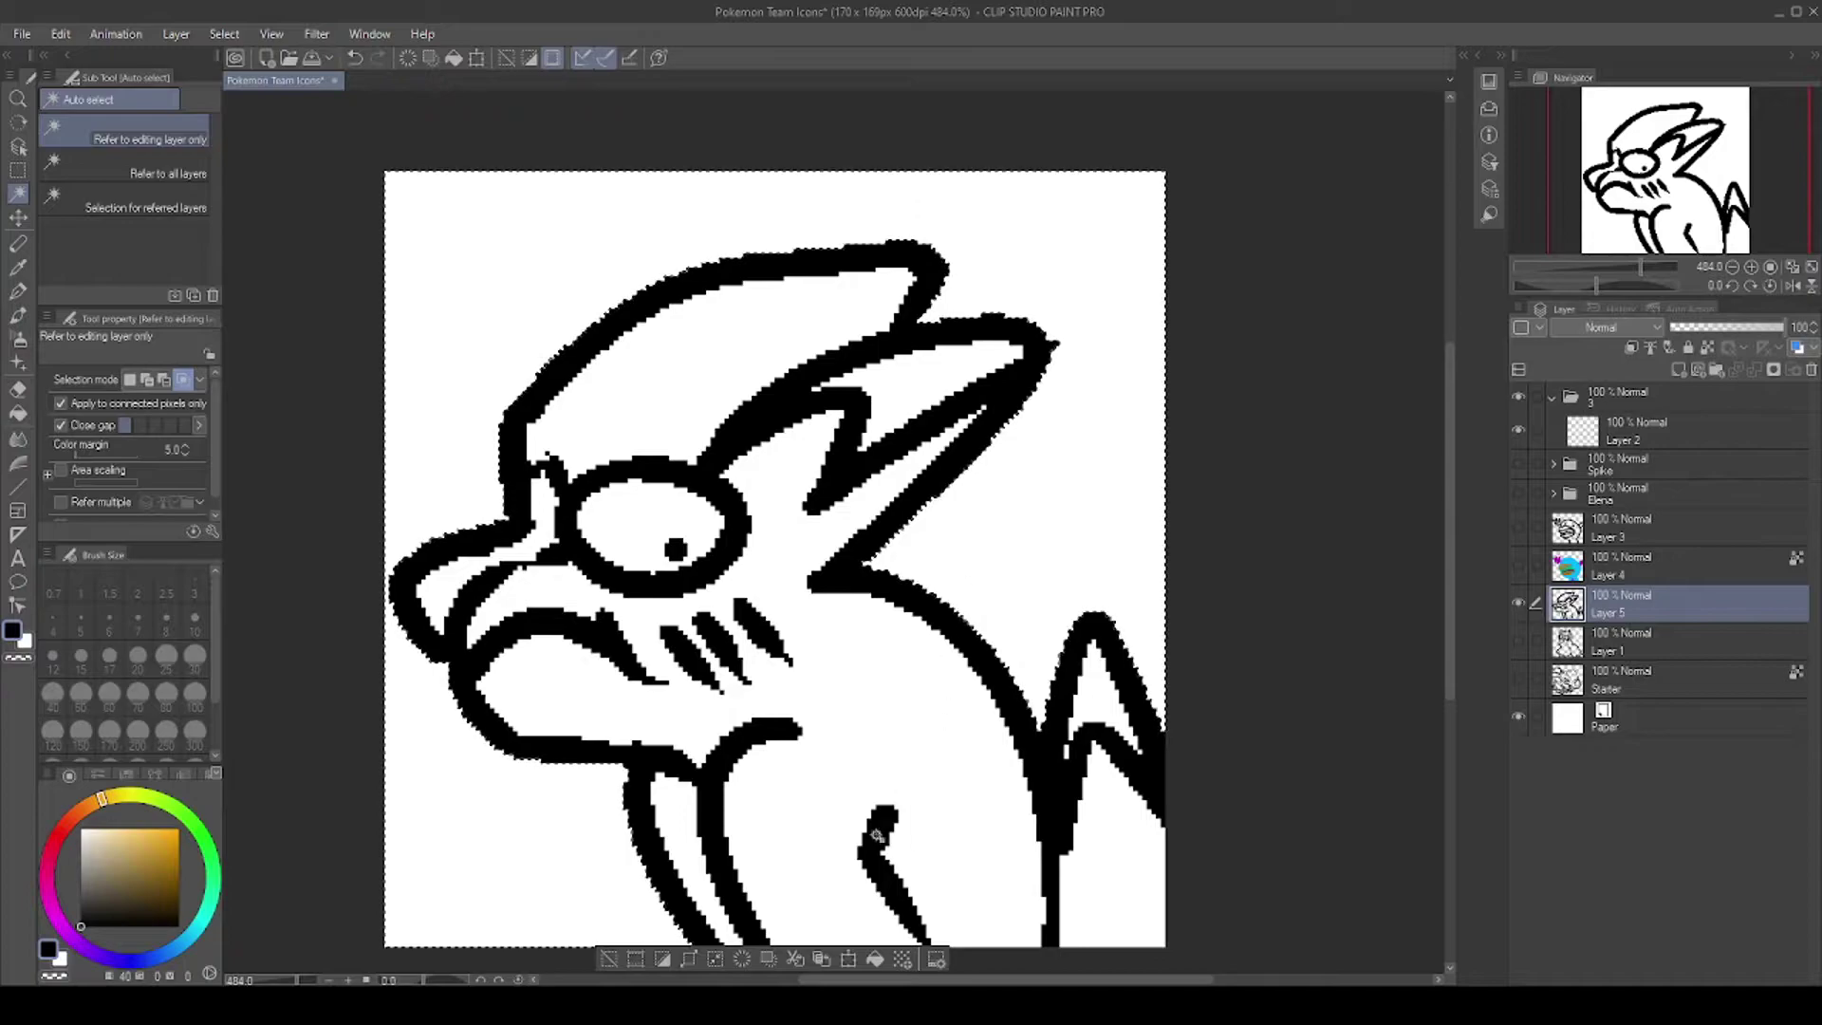
{"action": "left_click", "coordinate": [692, 958]}
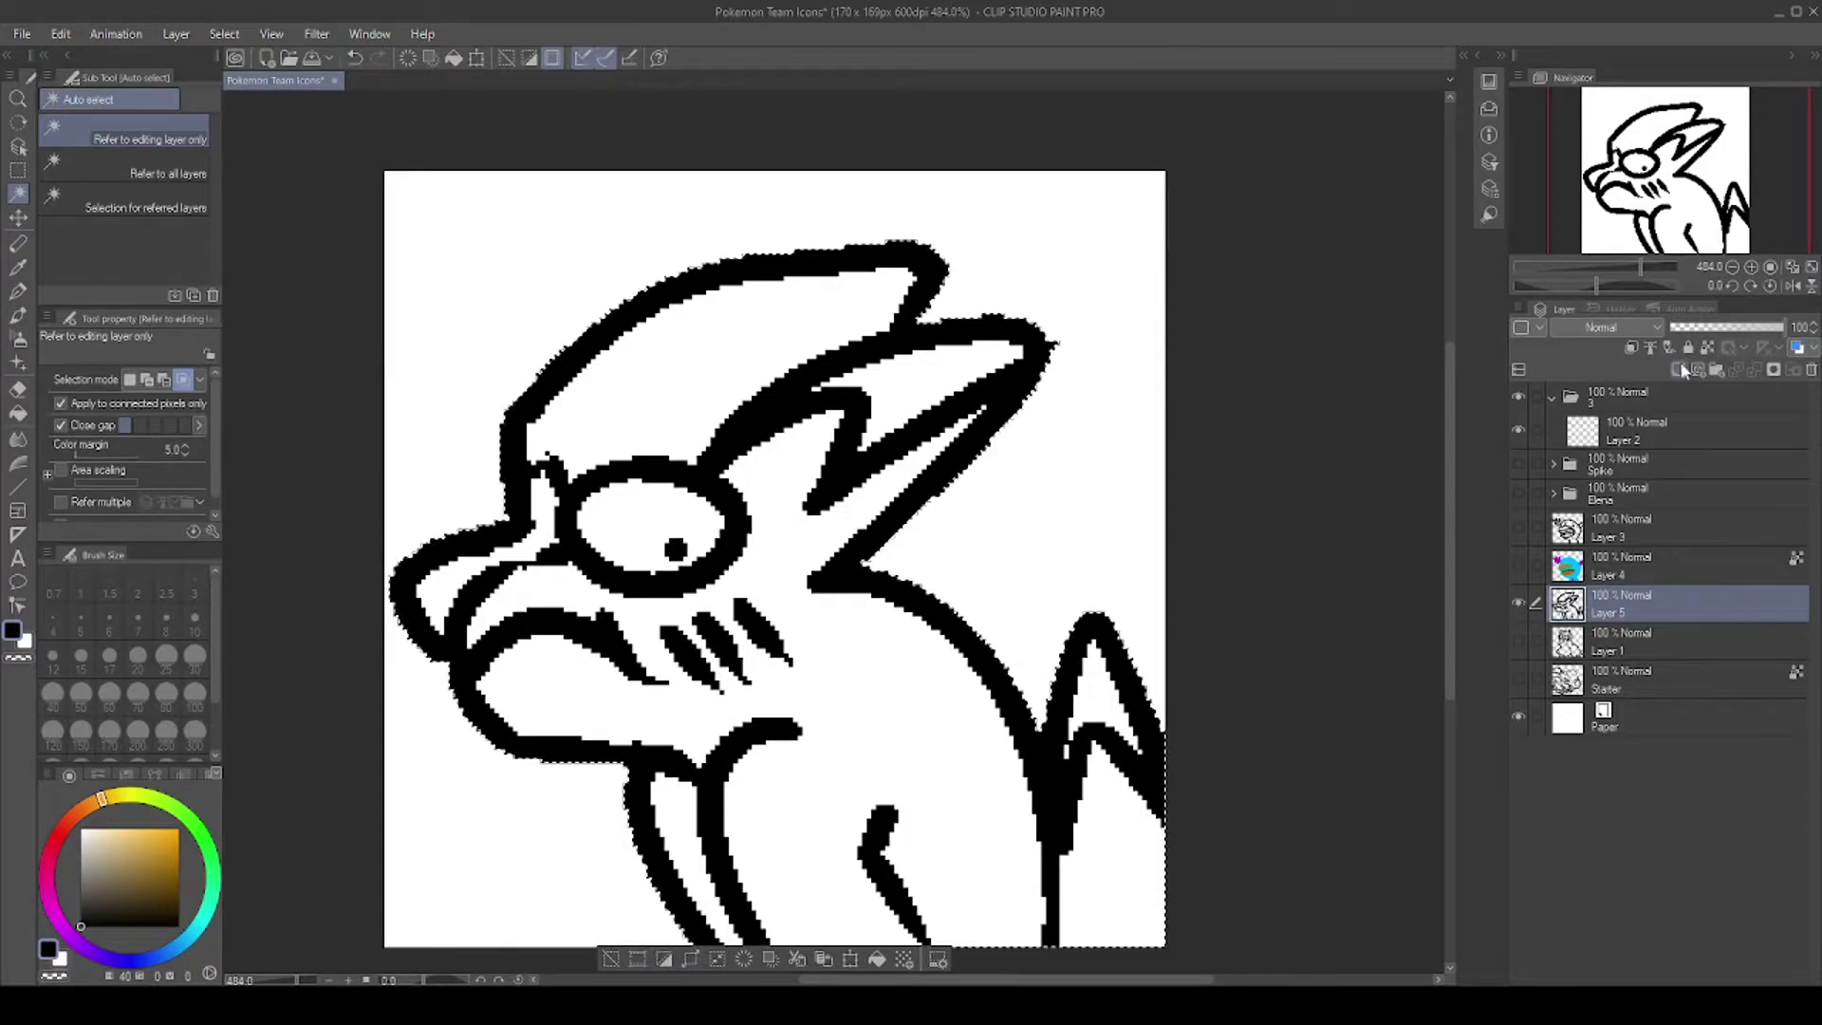
{"action": "left_click", "coordinate": [1679, 363]}
{"action": "left_click_drag", "start_coordinate": [1617, 608], "coordinate": [1618, 666]}
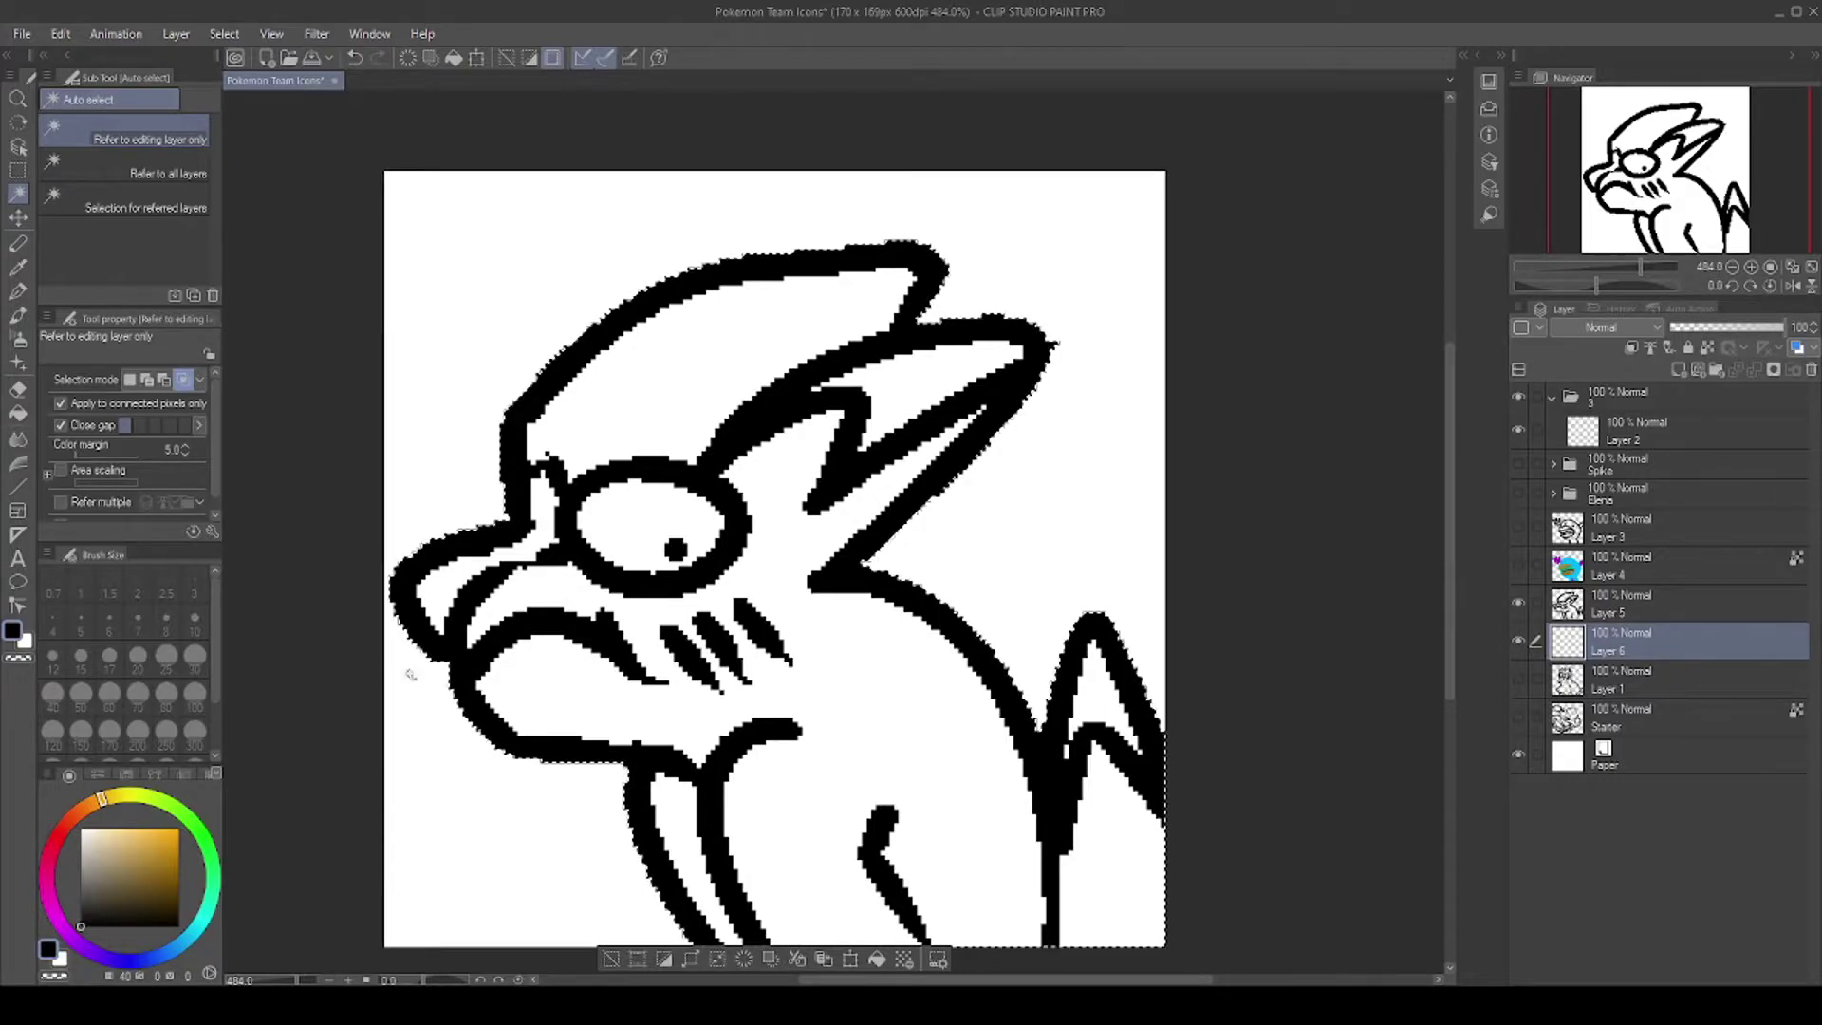
Step: Fill the selected silhouette with a medium yellowish green on the new layer, and clear the selection
{"action": "left_click", "coordinate": [203, 842]}
{"action": "left_click", "coordinate": [156, 842]}
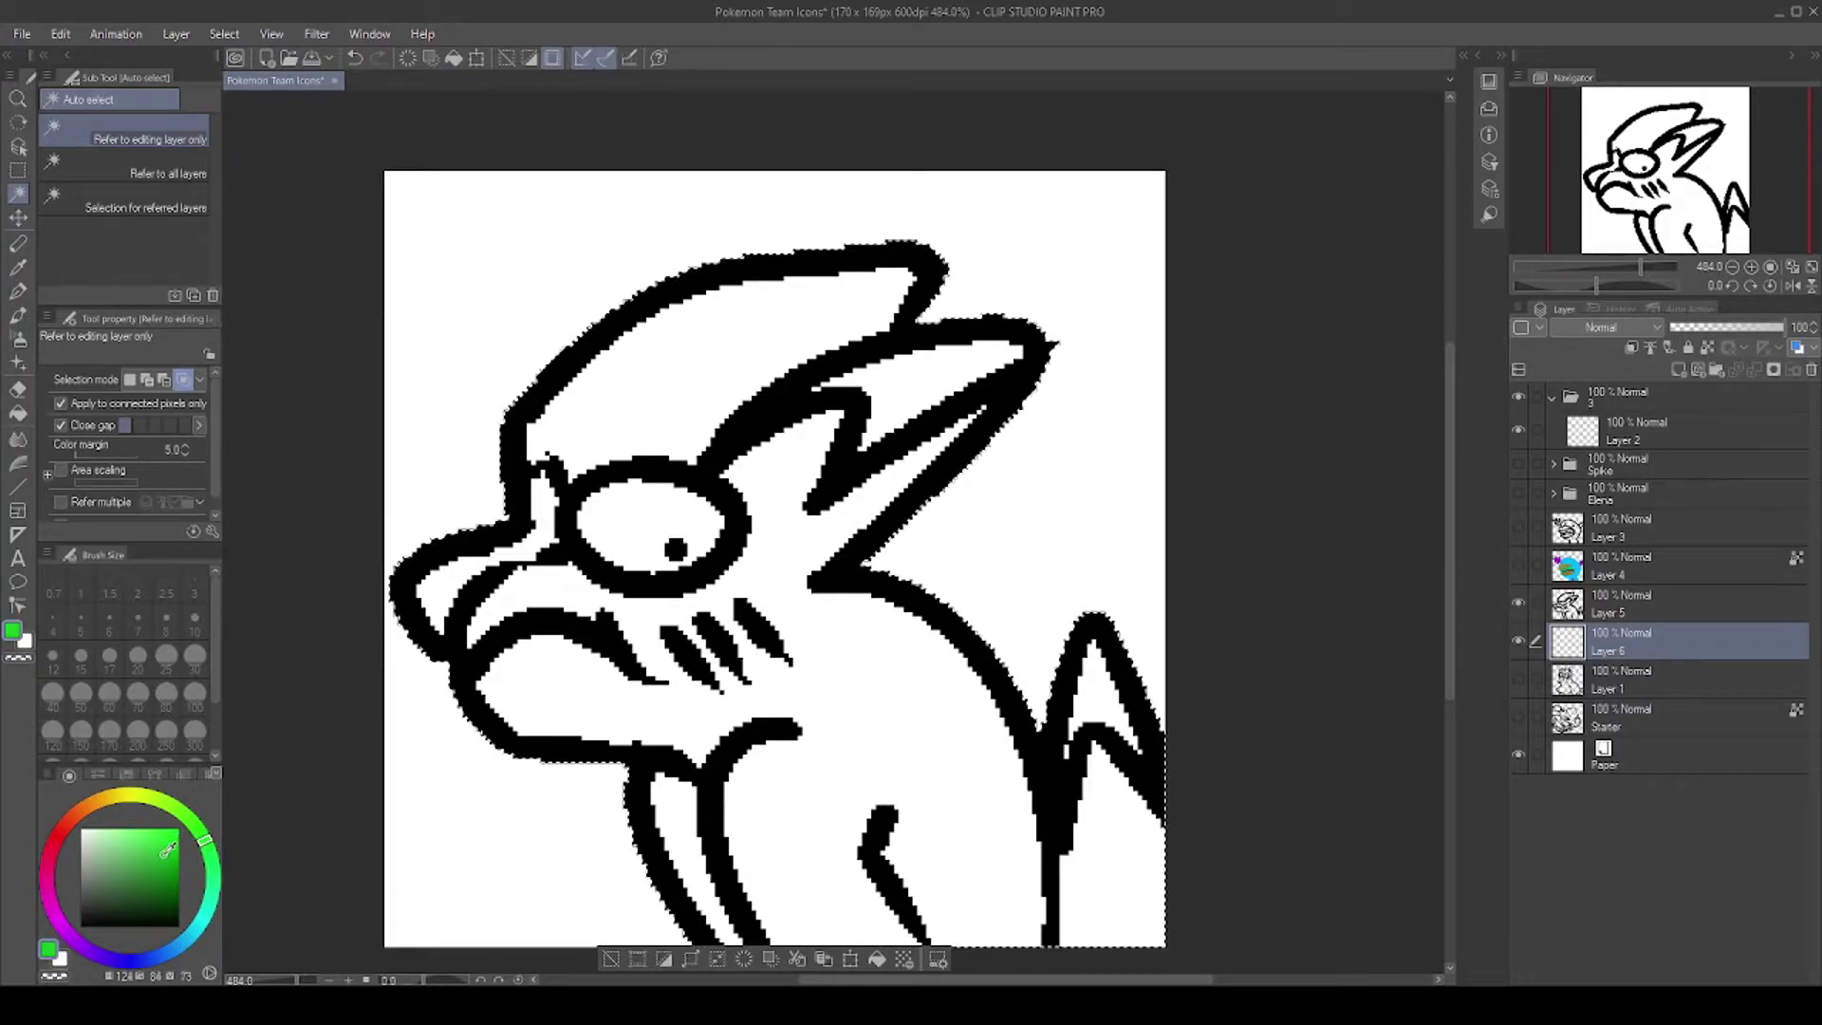
{"action": "left_click_drag", "start_coordinate": [215, 840], "coordinate": [178, 813]}
{"action": "left_click", "coordinate": [155, 865]}
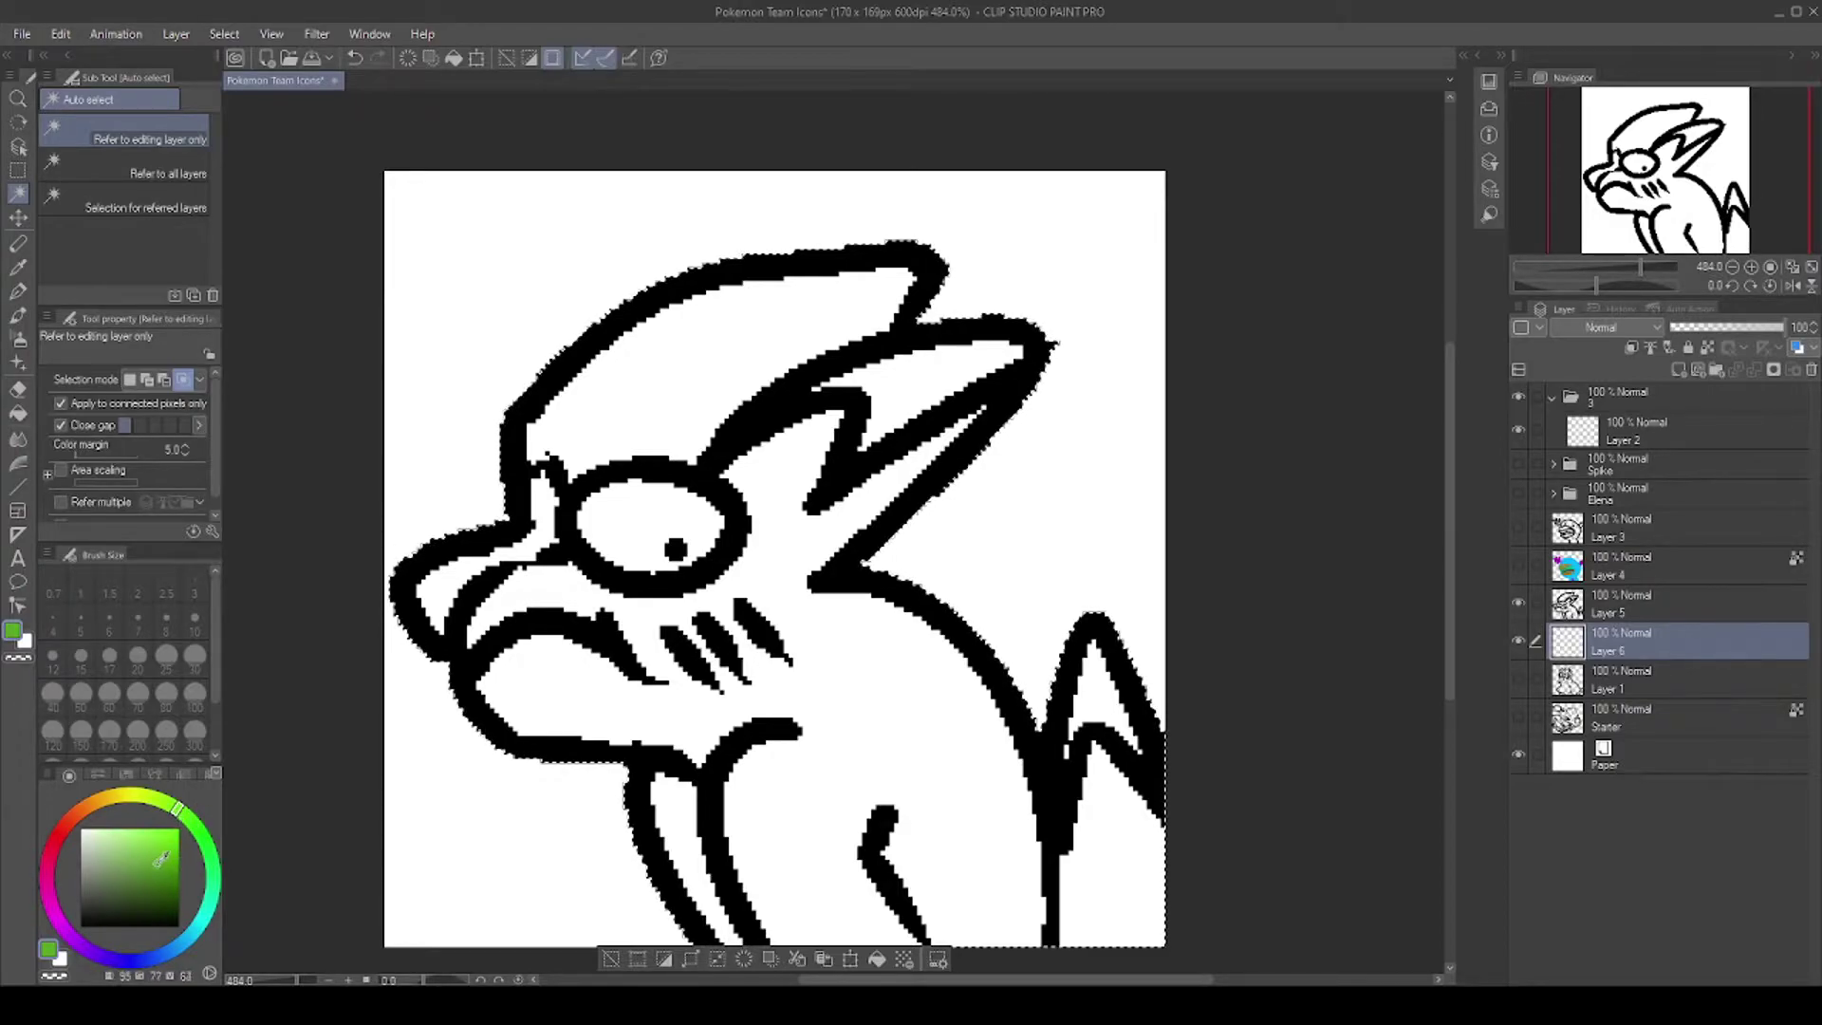
{"action": "left_click", "coordinate": [18, 413]}
{"action": "left_click", "coordinate": [801, 379]}
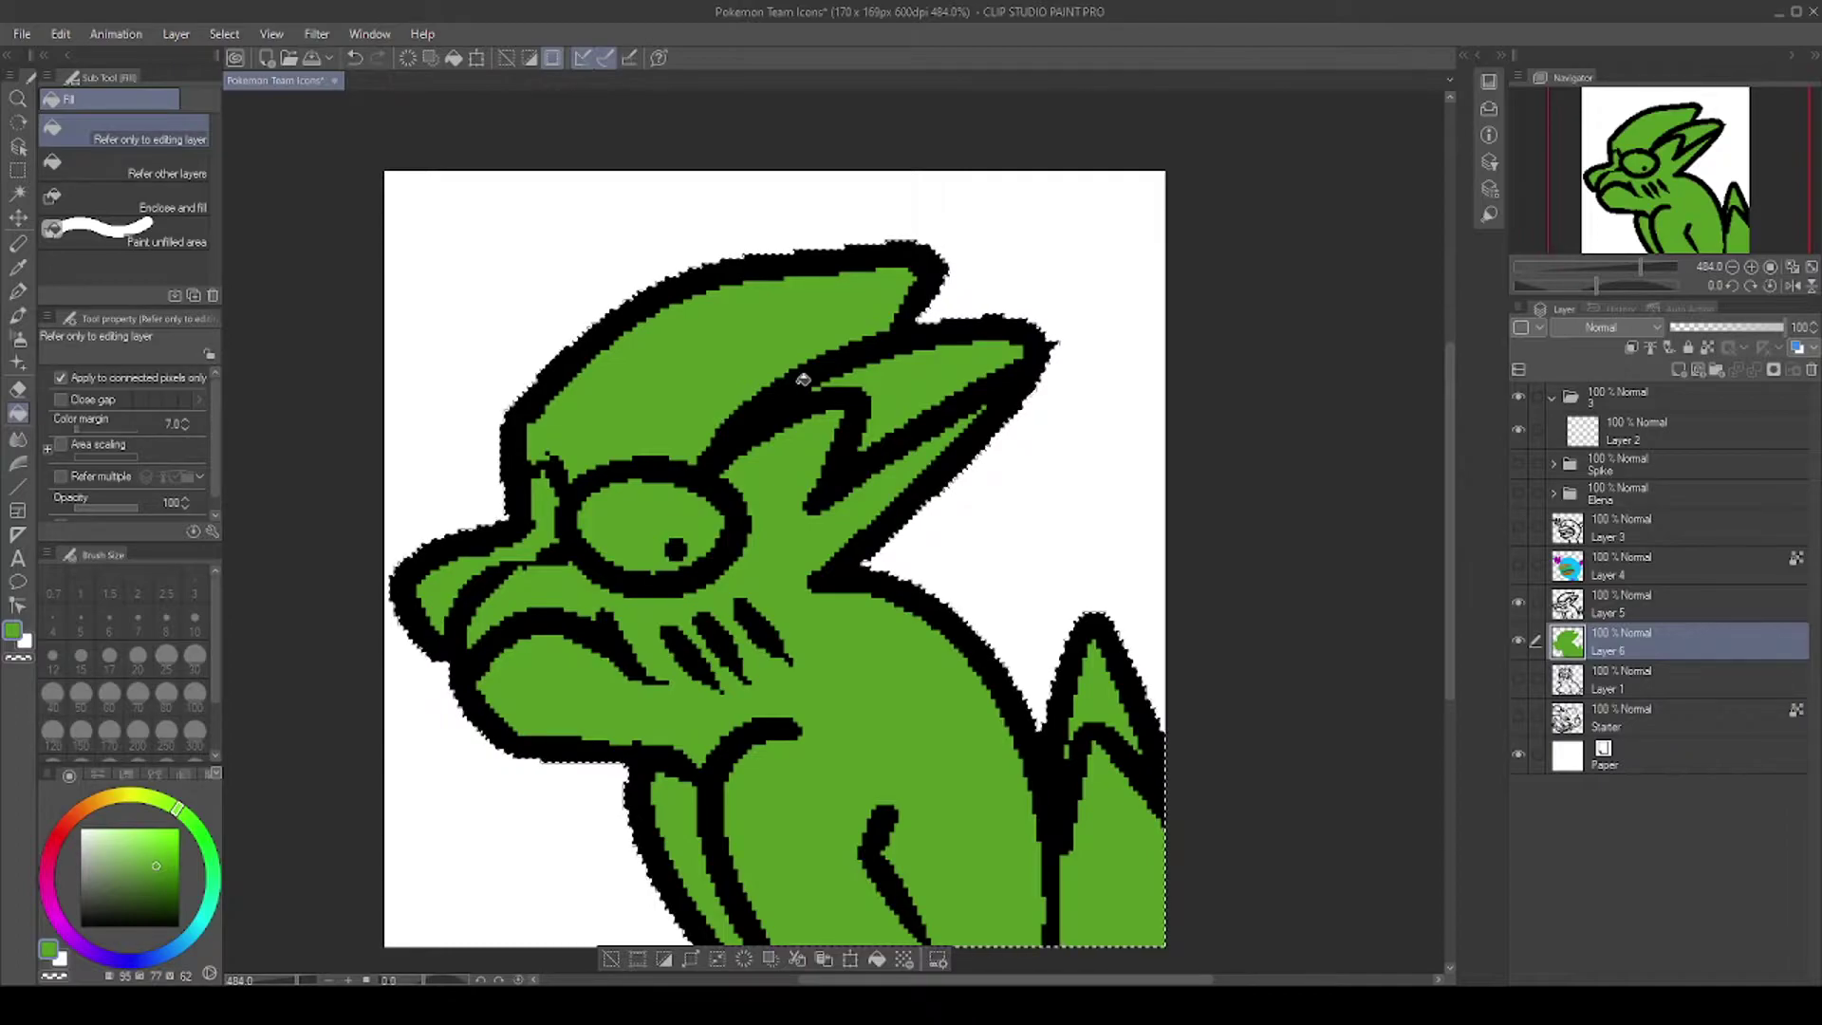
{"action": "key", "text": "ctrl+d"}
Step: Lock the green layer's transparent pixels and paint the rear ear's inner area and the snout ridge bright yellow
{"action": "left_click", "coordinate": [1707, 348]}
{"action": "left_click", "coordinate": [133, 798]}
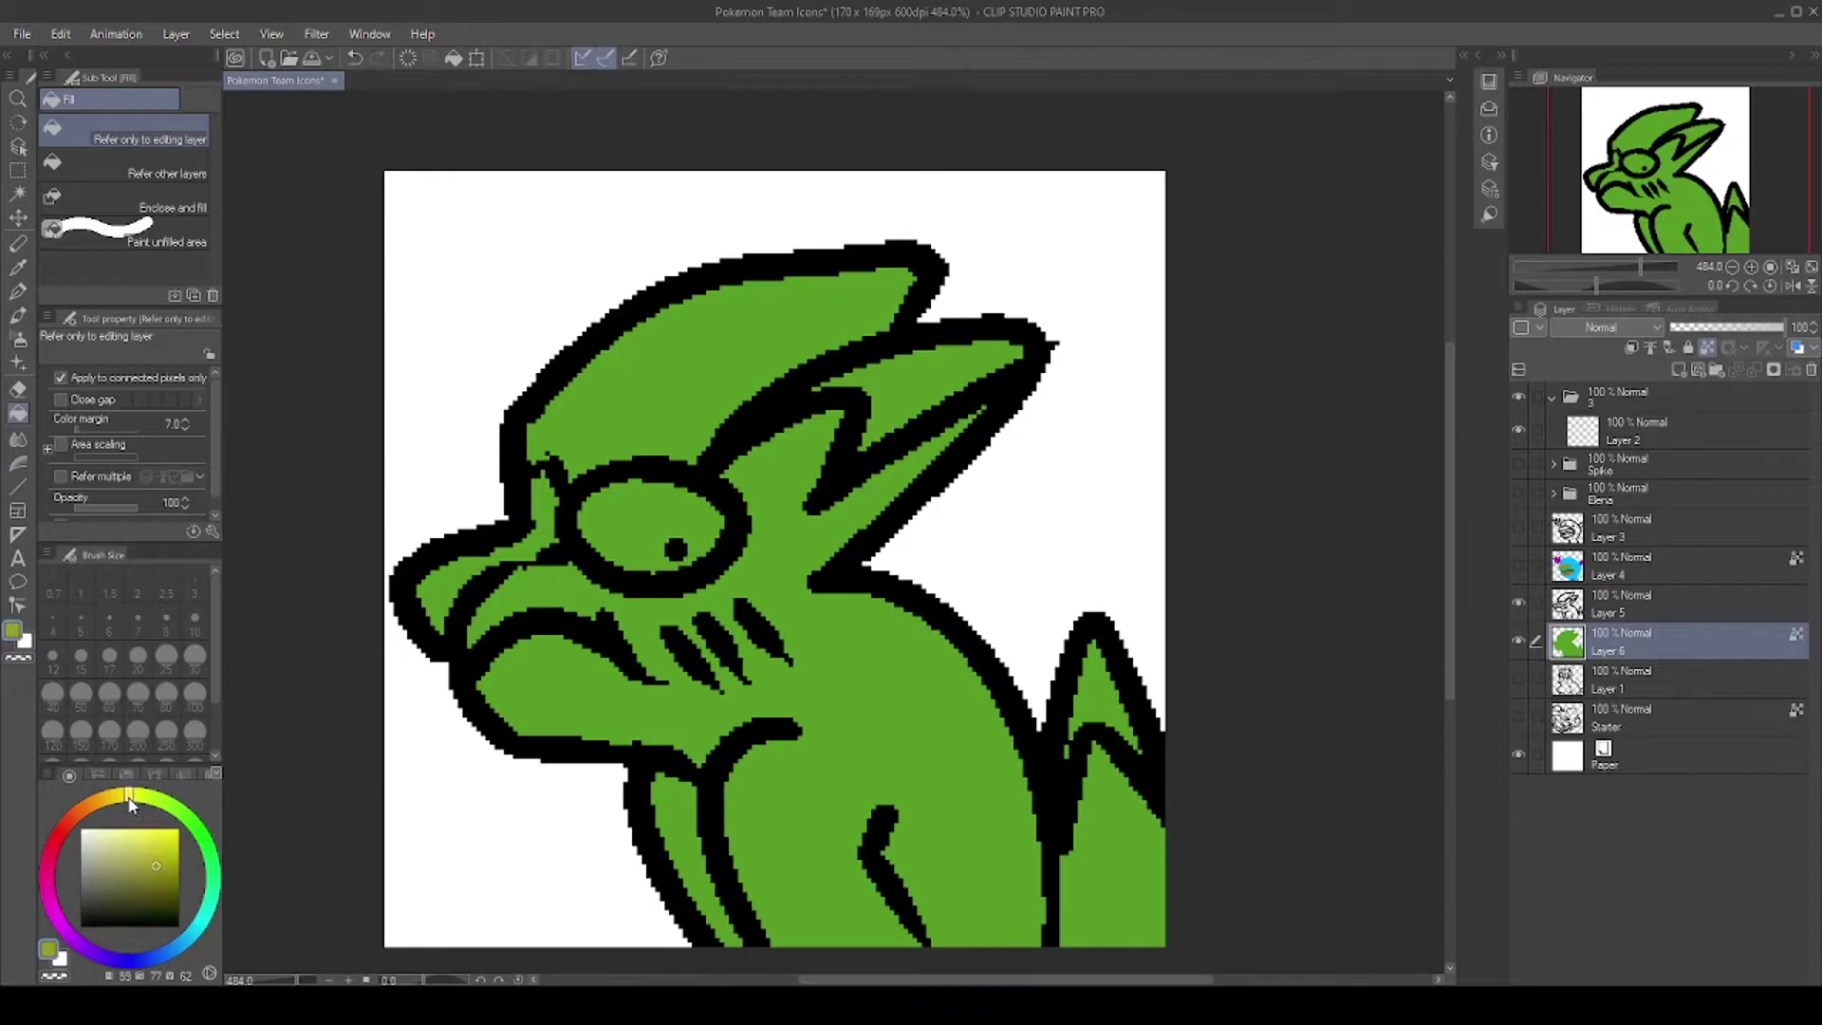
{"action": "left_click_drag", "start_coordinate": [188, 867], "coordinate": [198, 797]}
{"action": "left_click", "coordinate": [17, 293]}
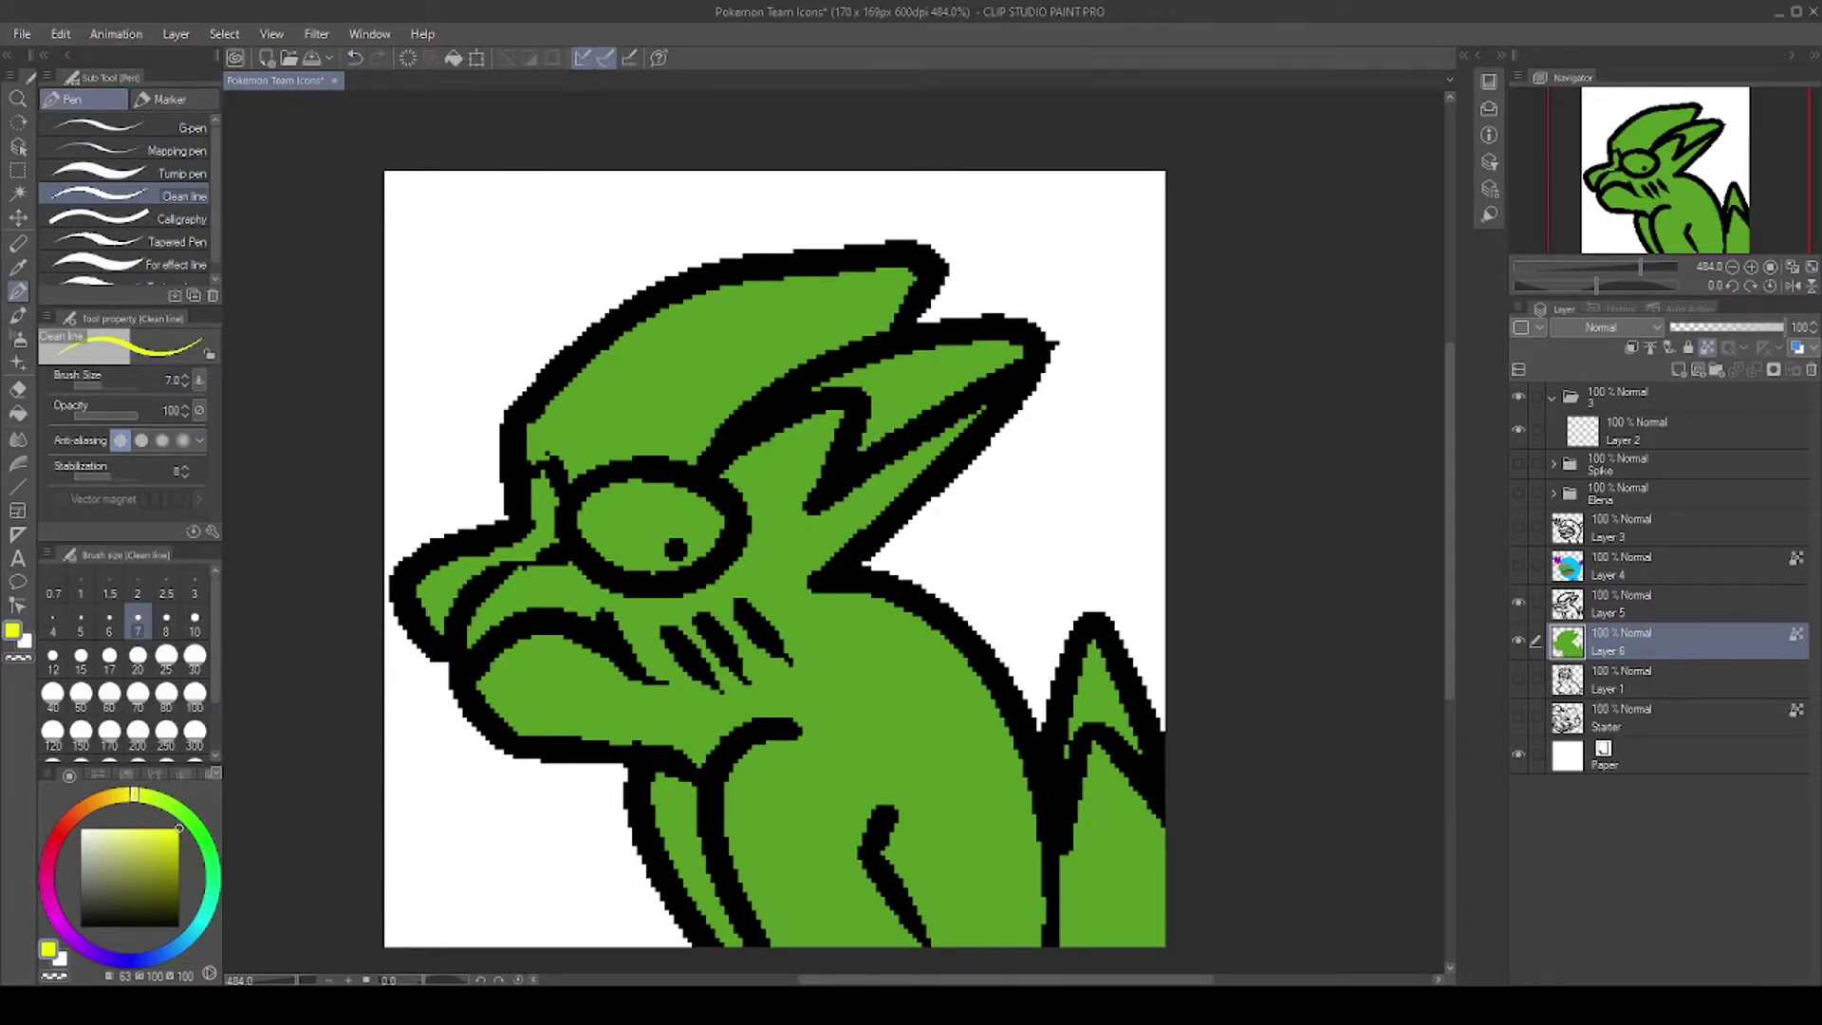
{"action": "mouse_move", "coordinate": [816, 581]}
{"action": "left_mouse_down"}
{"action": "mouse_move", "coordinate": [752, 509]}
{"action": "mouse_move", "coordinate": [771, 444]}
{"action": "mouse_move", "coordinate": [730, 479]}
{"action": "mouse_move", "coordinate": [821, 427]}
{"action": "mouse_move", "coordinate": [788, 534]}
{"action": "mouse_move", "coordinate": [987, 408]}
{"action": "mouse_move", "coordinate": [911, 455]}
{"action": "left_mouse_up"}
{"action": "left_click_drag", "start_coordinate": [822, 417], "coordinate": [839, 424]}
{"action": "mouse_move", "coordinate": [558, 482]}
{"action": "left_mouse_down"}
{"action": "mouse_move", "coordinate": [535, 545]}
{"action": "mouse_move", "coordinate": [455, 599]}
{"action": "mouse_move", "coordinate": [460, 557]}
{"action": "mouse_move", "coordinate": [425, 620]}
{"action": "left_mouse_up"}
Step: Paint the eye white and colour the peaked area inside the tail with the same yellow as the ear
{"action": "left_click_drag", "start_coordinate": [90, 839], "coordinate": [65, 803]}
{"action": "mouse_move", "coordinate": [679, 520]}
{"action": "left_mouse_down"}
{"action": "mouse_move", "coordinate": [607, 564]}
{"action": "mouse_move", "coordinate": [688, 530]}
{"action": "mouse_move", "coordinate": [643, 533]}
{"action": "mouse_move", "coordinate": [672, 503]}
{"action": "left_mouse_up"}
{"action": "left_click", "coordinate": [19, 269]}
{"action": "left_click", "coordinate": [782, 476]}
{"action": "mouse_move", "coordinate": [1145, 728]}
{"action": "left_mouse_down"}
{"action": "mouse_move", "coordinate": [1090, 633]}
{"action": "mouse_move", "coordinate": [1073, 754]}
{"action": "left_mouse_up"}
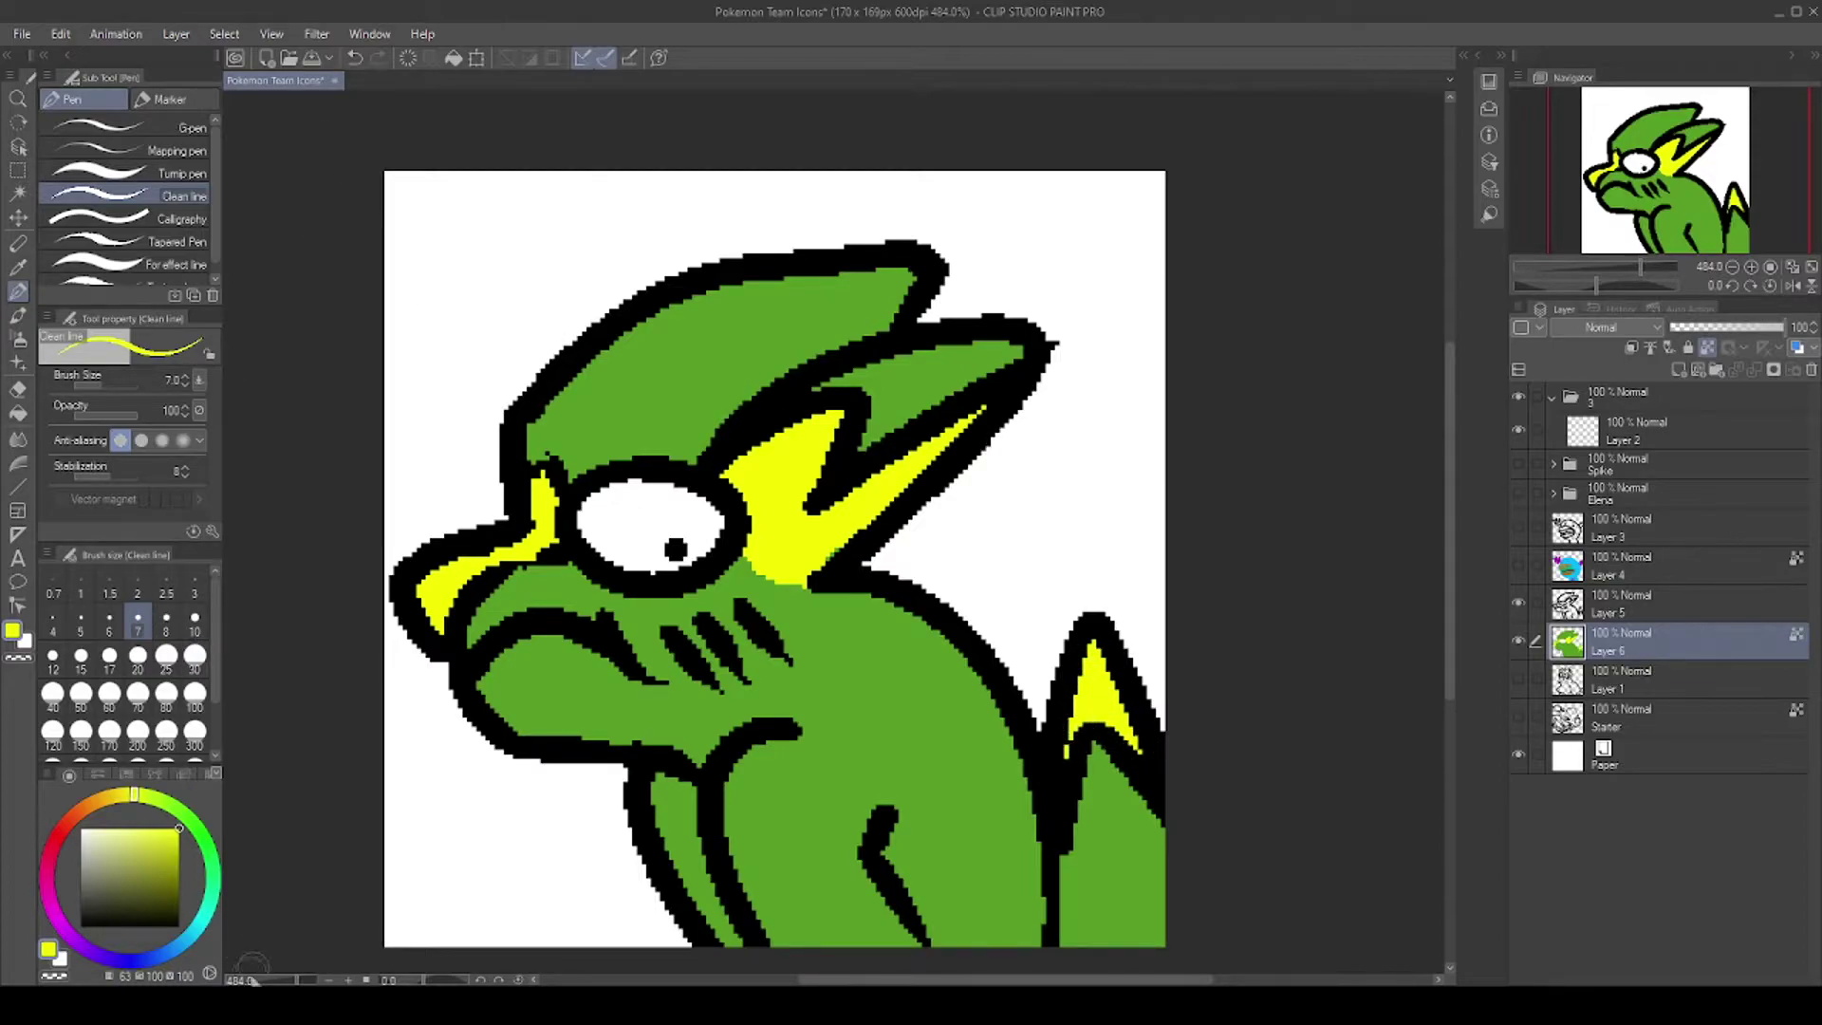
Step: Save the coloured icon to the Pokemon Team Icons file
{"action": "left_click", "coordinate": [258, 1006]}
{"action": "left_click", "coordinate": [23, 36]}
{"action": "left_click", "coordinate": [61, 178]}
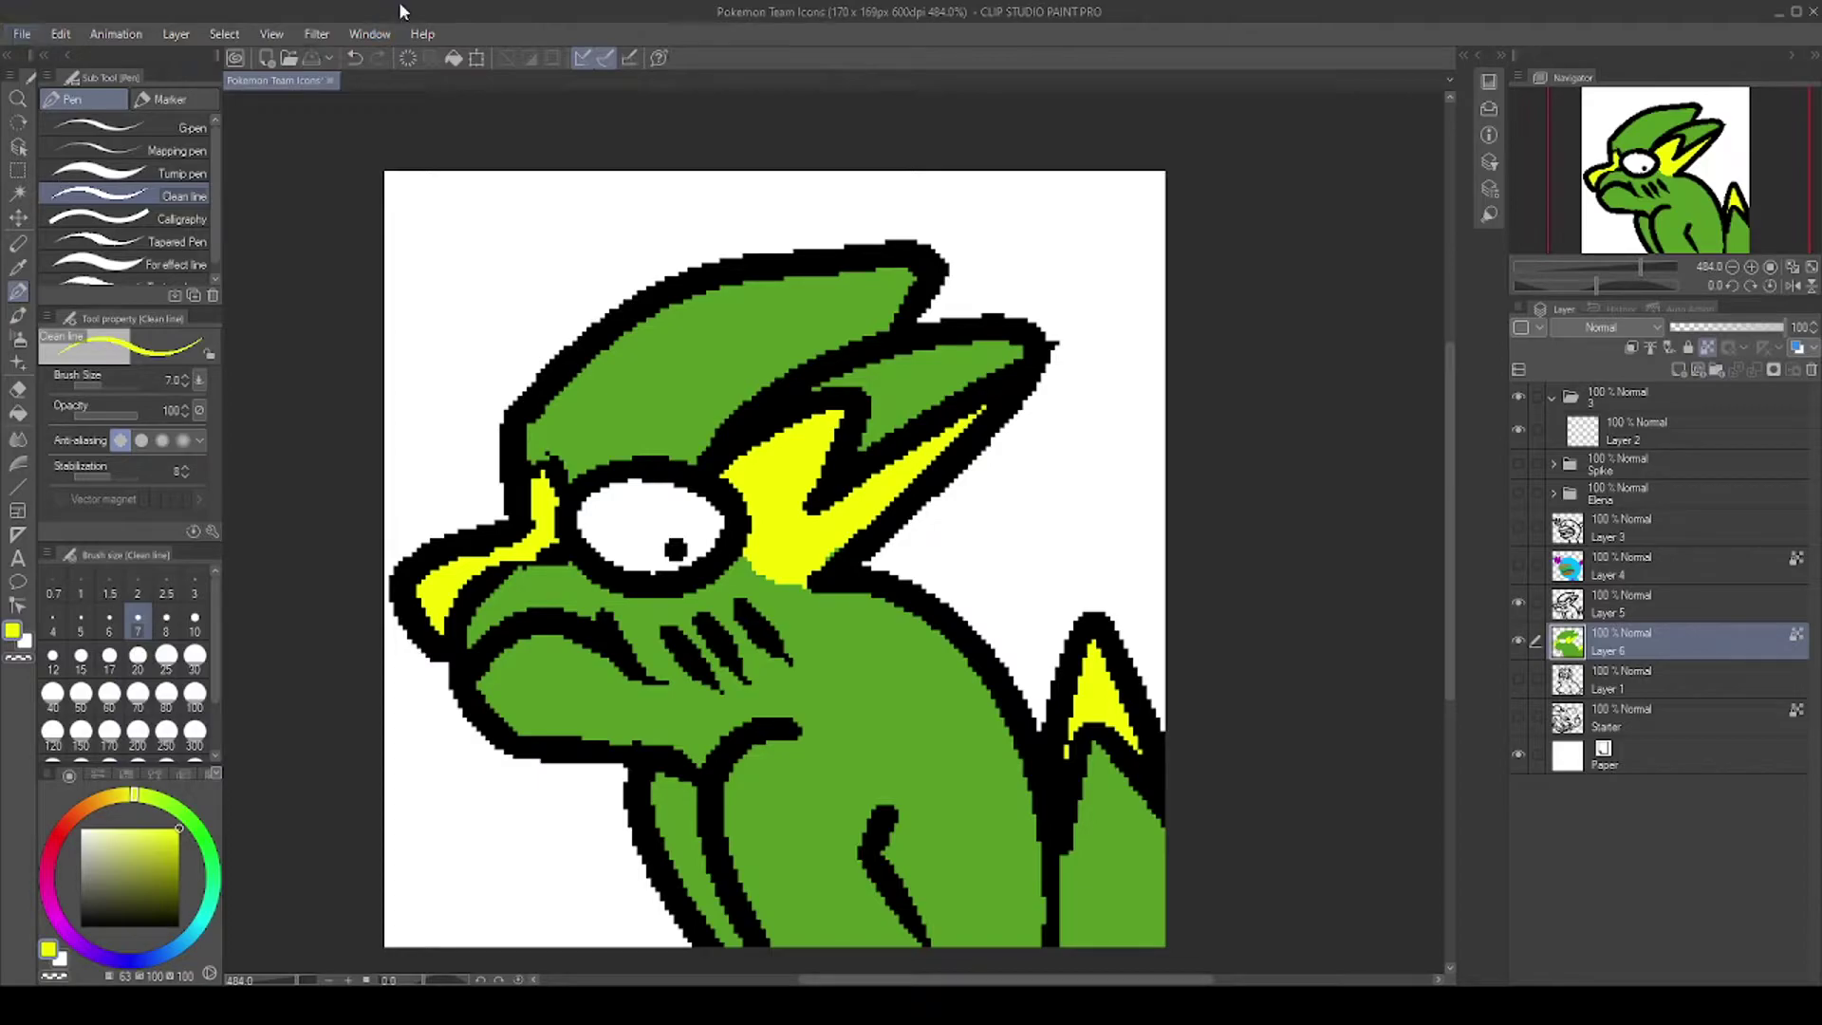
Step: Merge the line art and colour layers into one, trying a blur on the merged layer and undoing it
{"action": "left_click", "coordinate": [1642, 610], "text": "ctrl"}
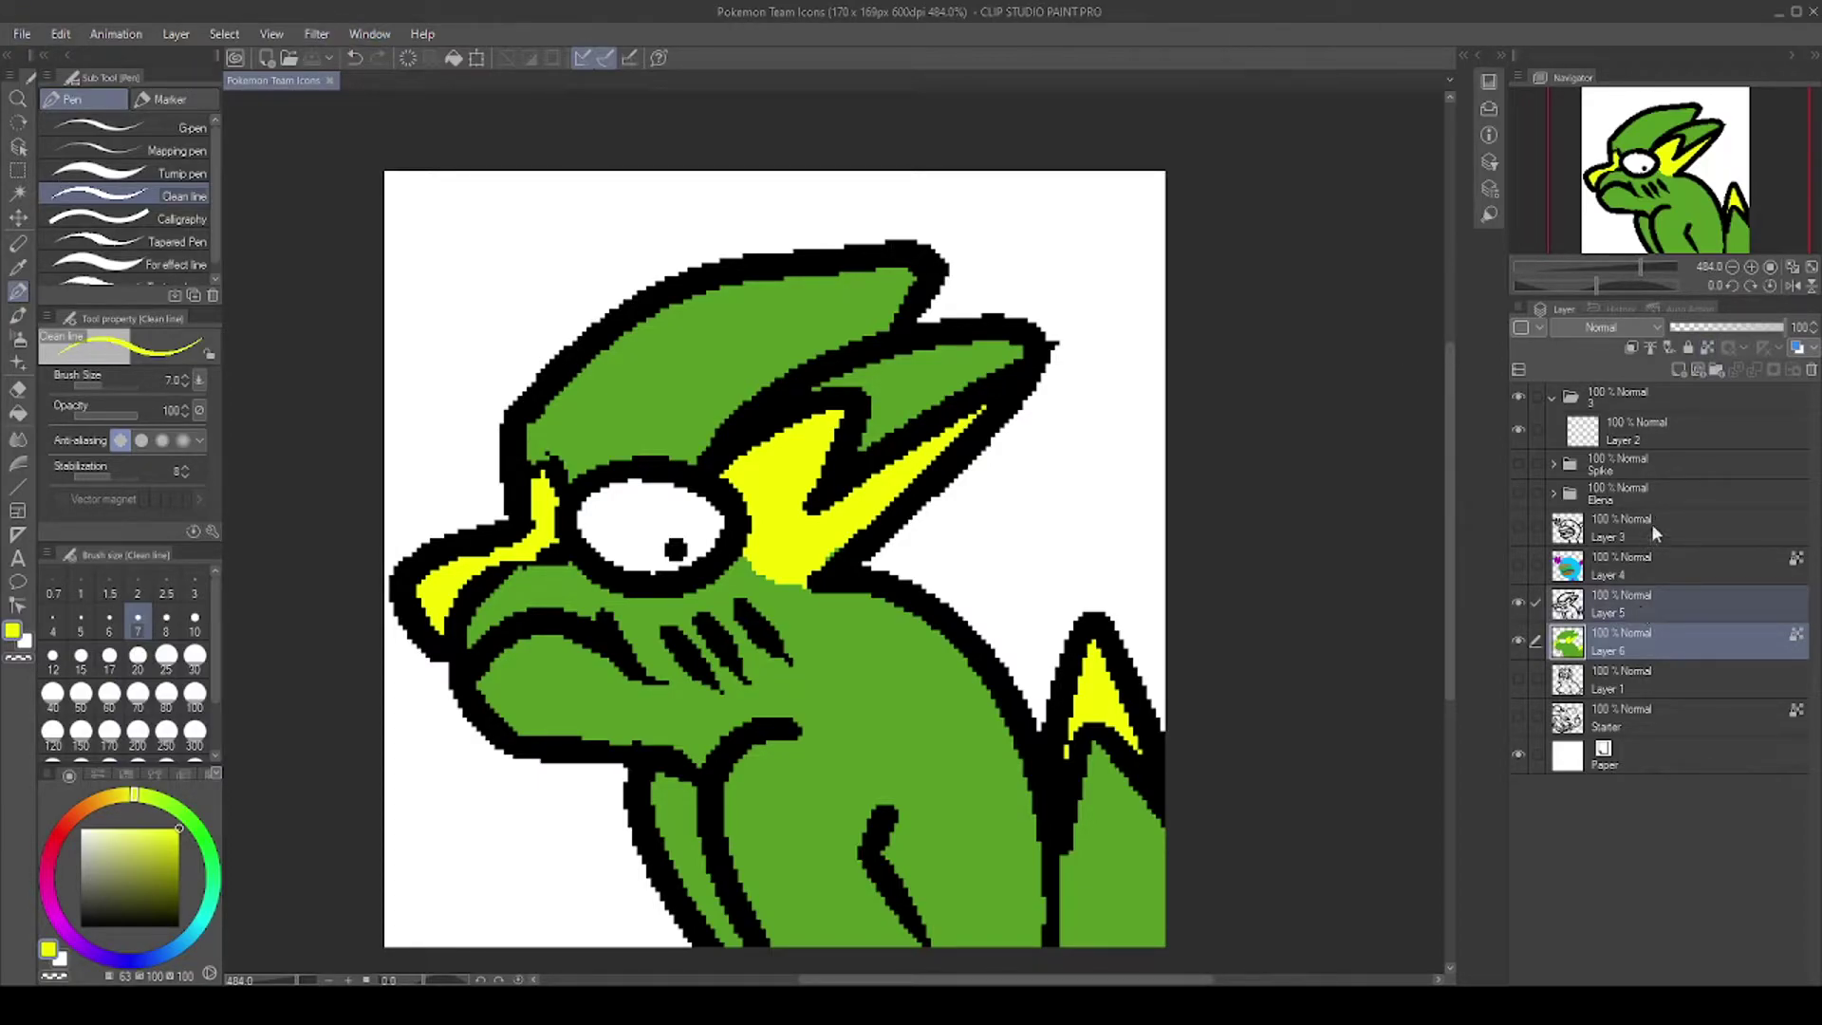
{"action": "key", "text": "ctrl+shift+alt+e"}
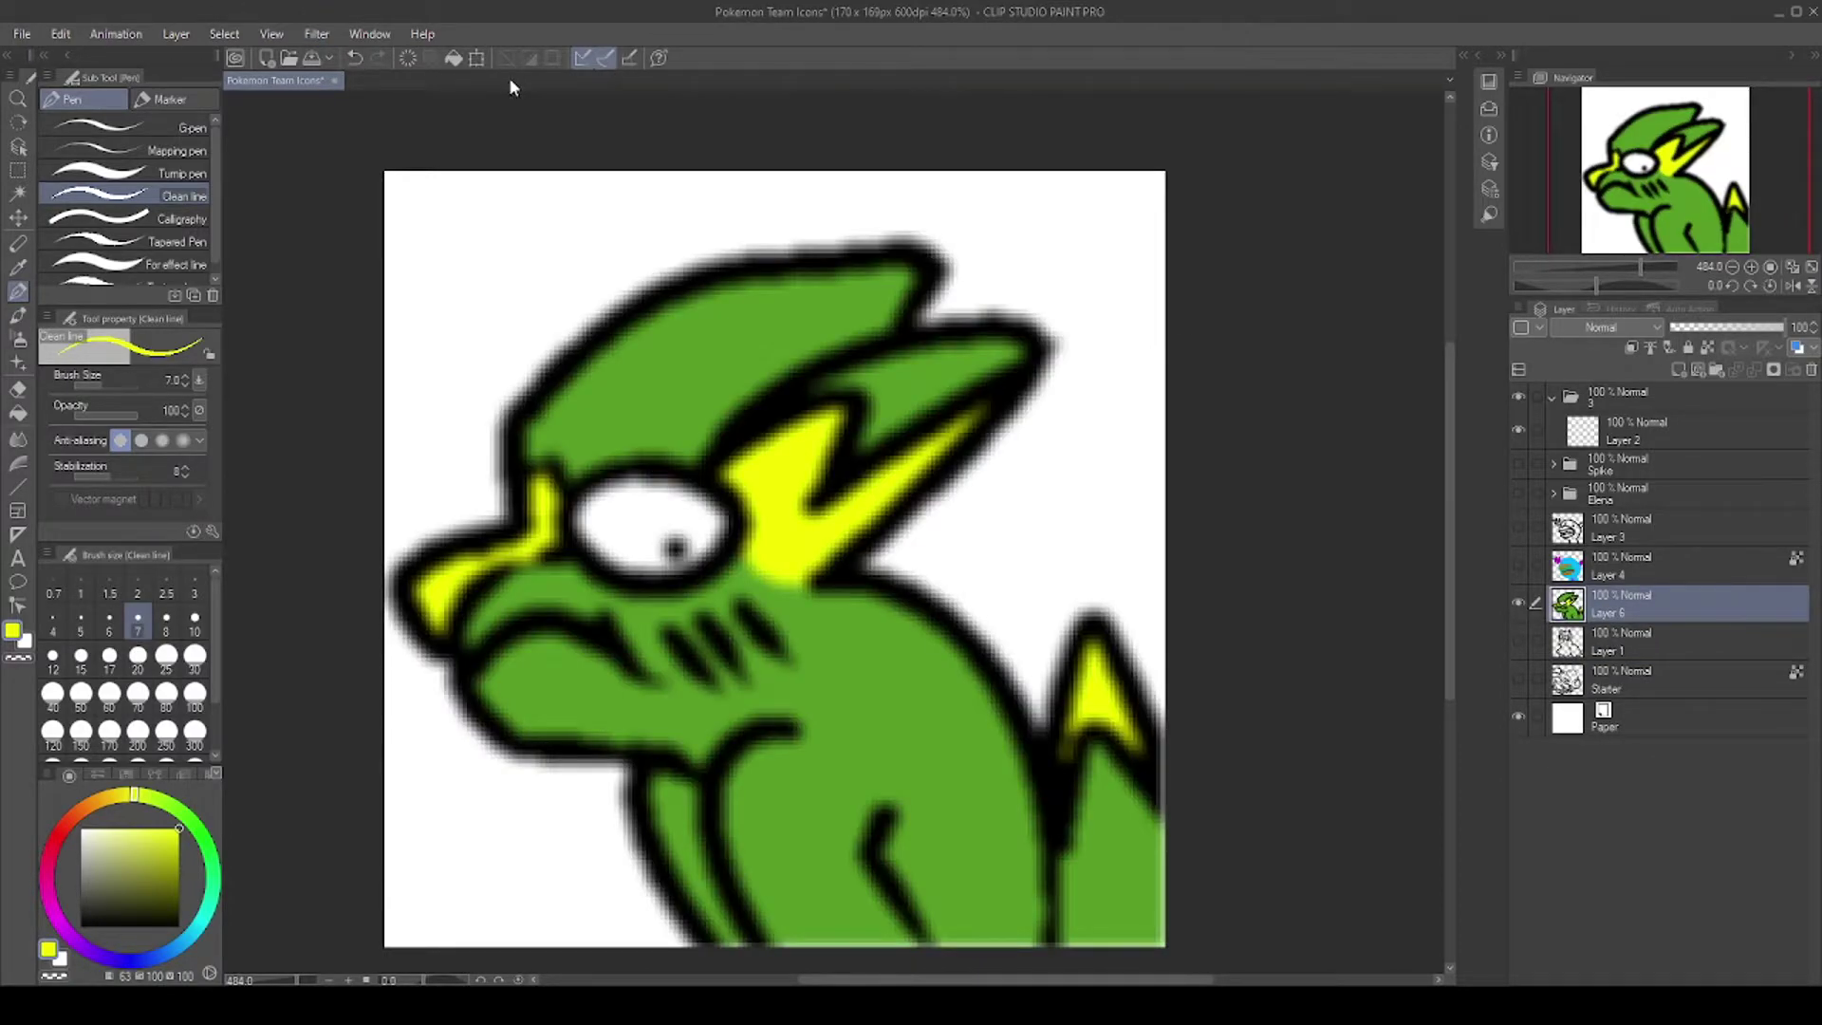
{"action": "key", "text": "ctrl+z"}
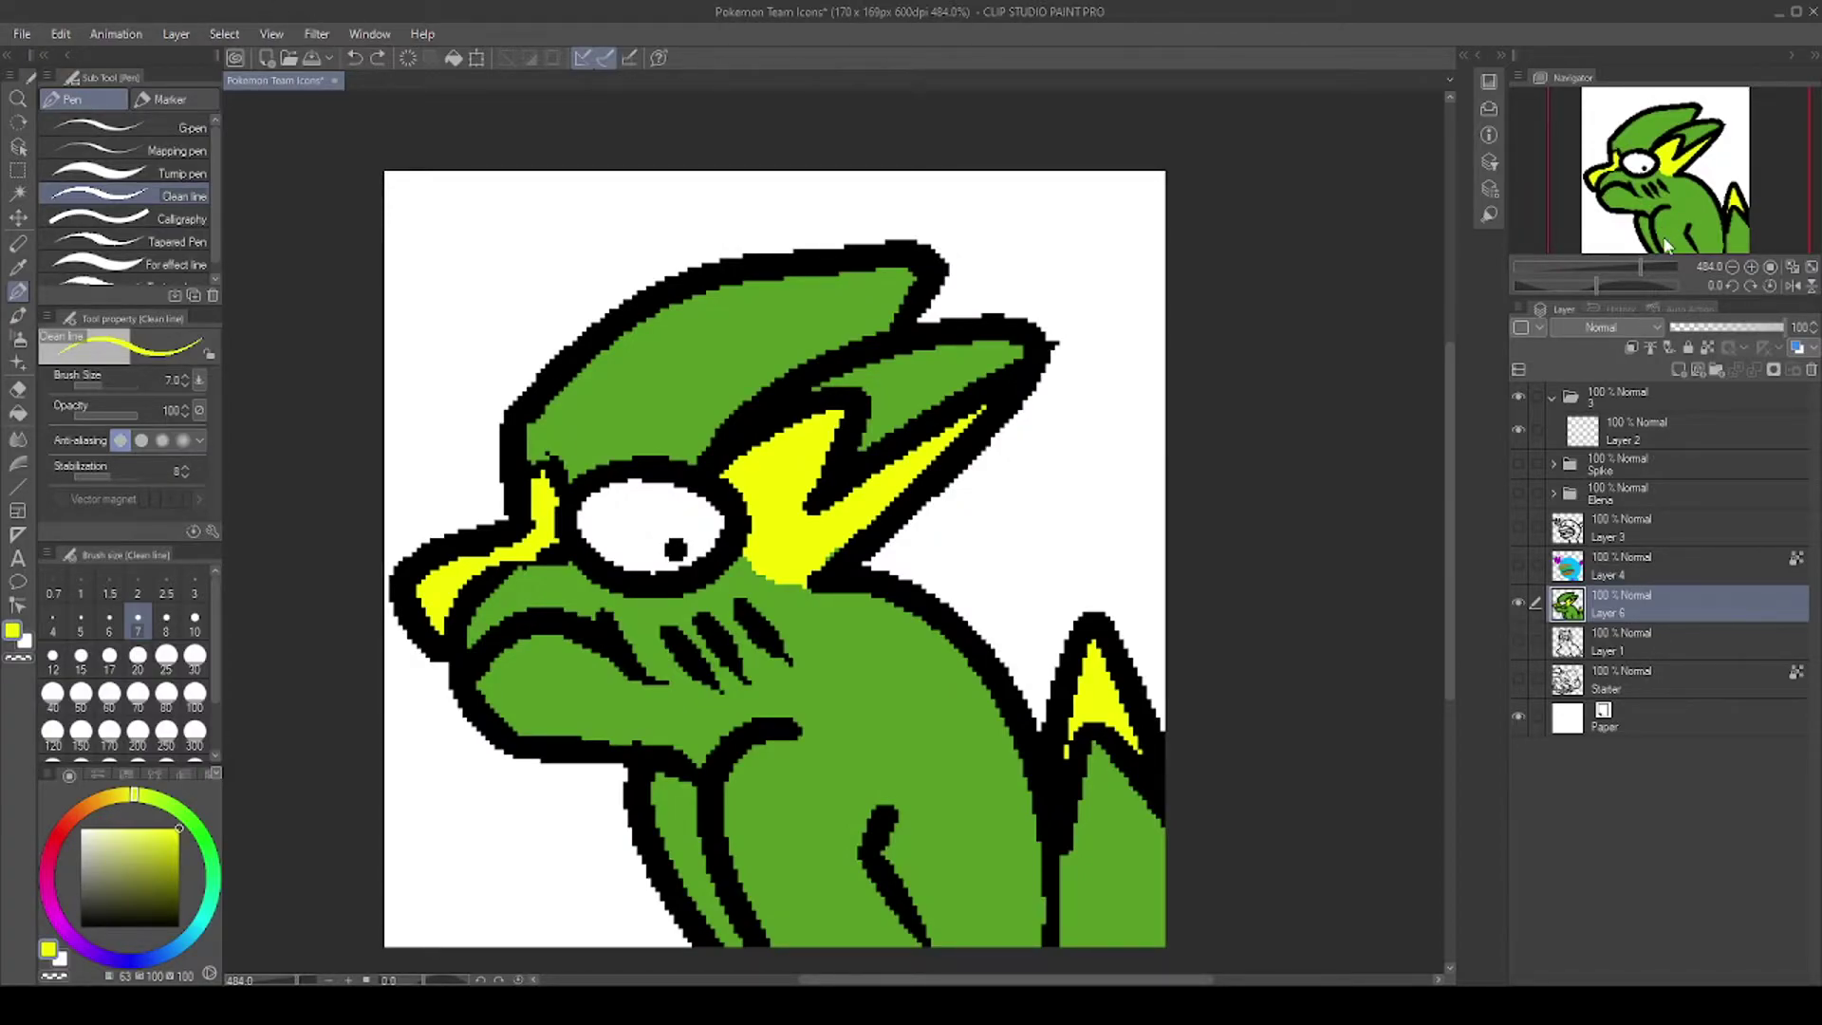
Step: Duplicate the merged creature layer and apply a horizontal motion blur to the copy
{"action": "key", "text": "ctrl+c"}
{"action": "key", "text": "ctrl+v"}
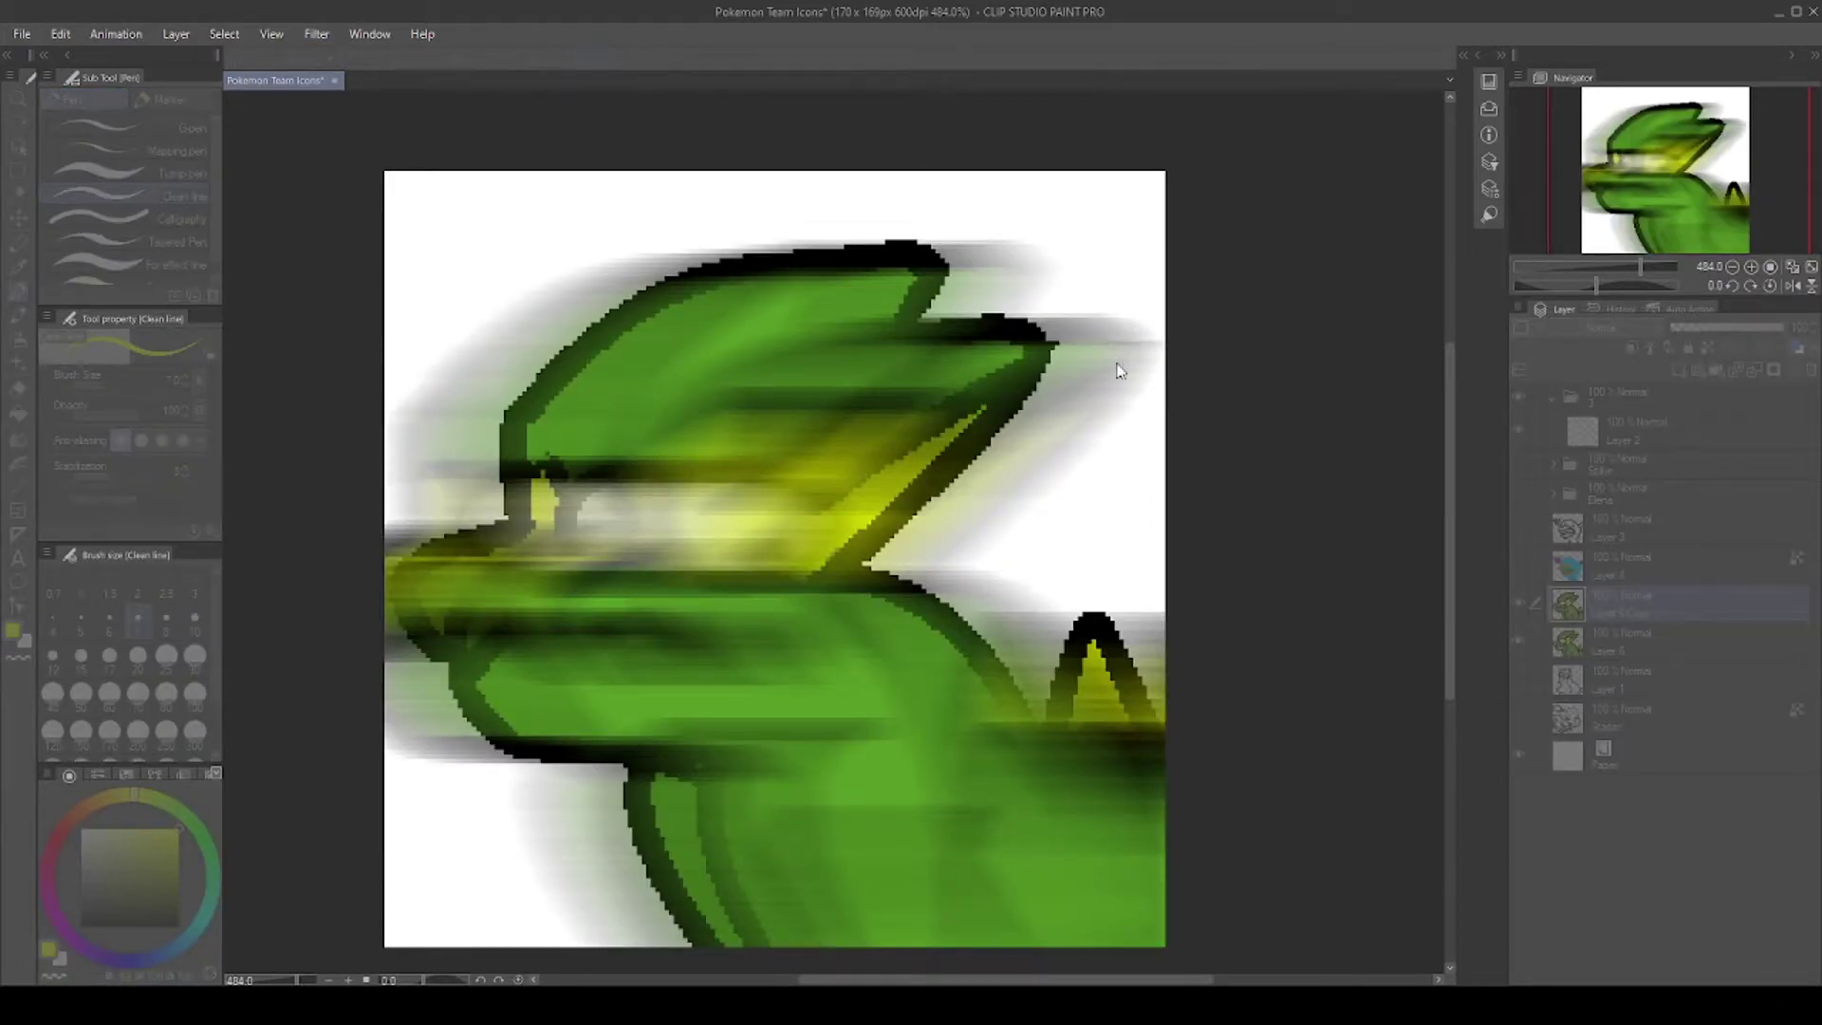
{"action": "key", "text": "Return"}
{"action": "mouse_move", "coordinate": [1625, 605]}
{"action": "left_mouse_down"}
{"action": "mouse_move", "coordinate": [1625, 655]}
{"action": "mouse_move", "coordinate": [1624, 592]}
{"action": "left_mouse_up"}
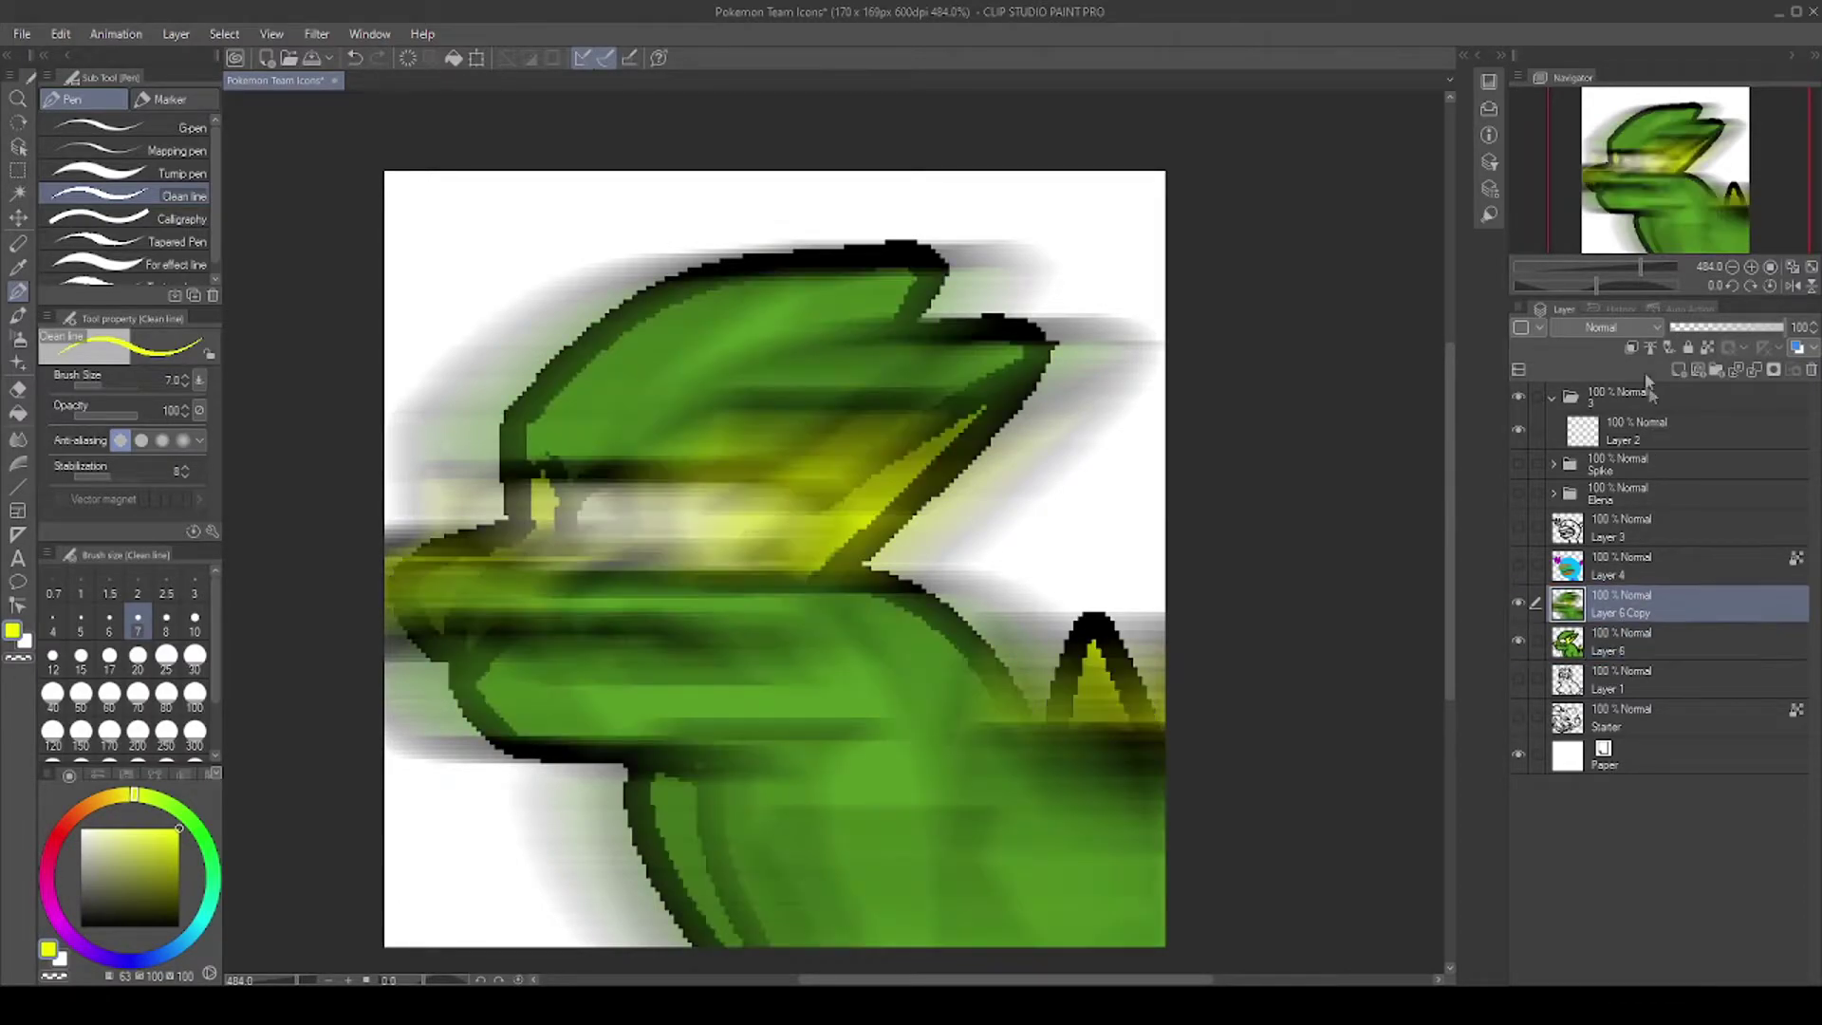
Step: Compare blending modes such as Multiply, Color dodge, Add and Overlay on the blurred copy, and set it to Hard light
{"action": "left_click", "coordinate": [1613, 327]}
{"action": "left_click", "coordinate": [1585, 378]}
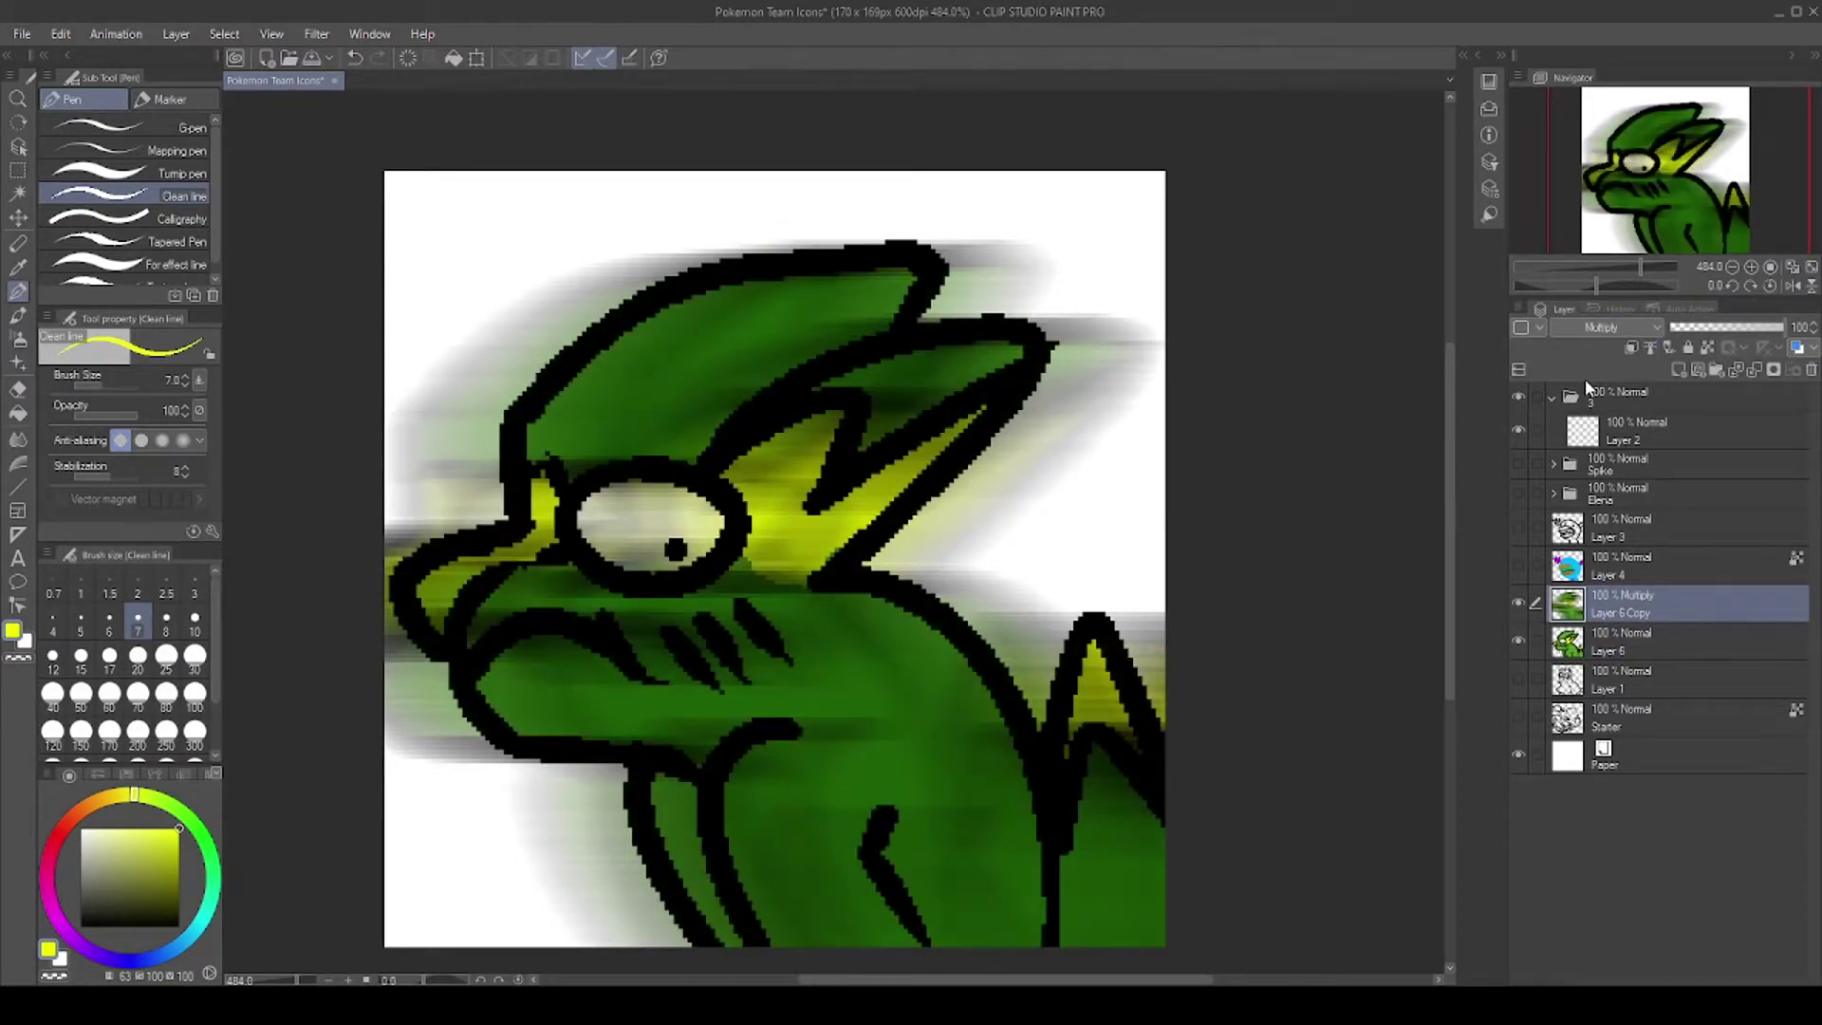
{"action": "left_click", "coordinate": [1585, 328]}
{"action": "left_click", "coordinate": [1592, 492]}
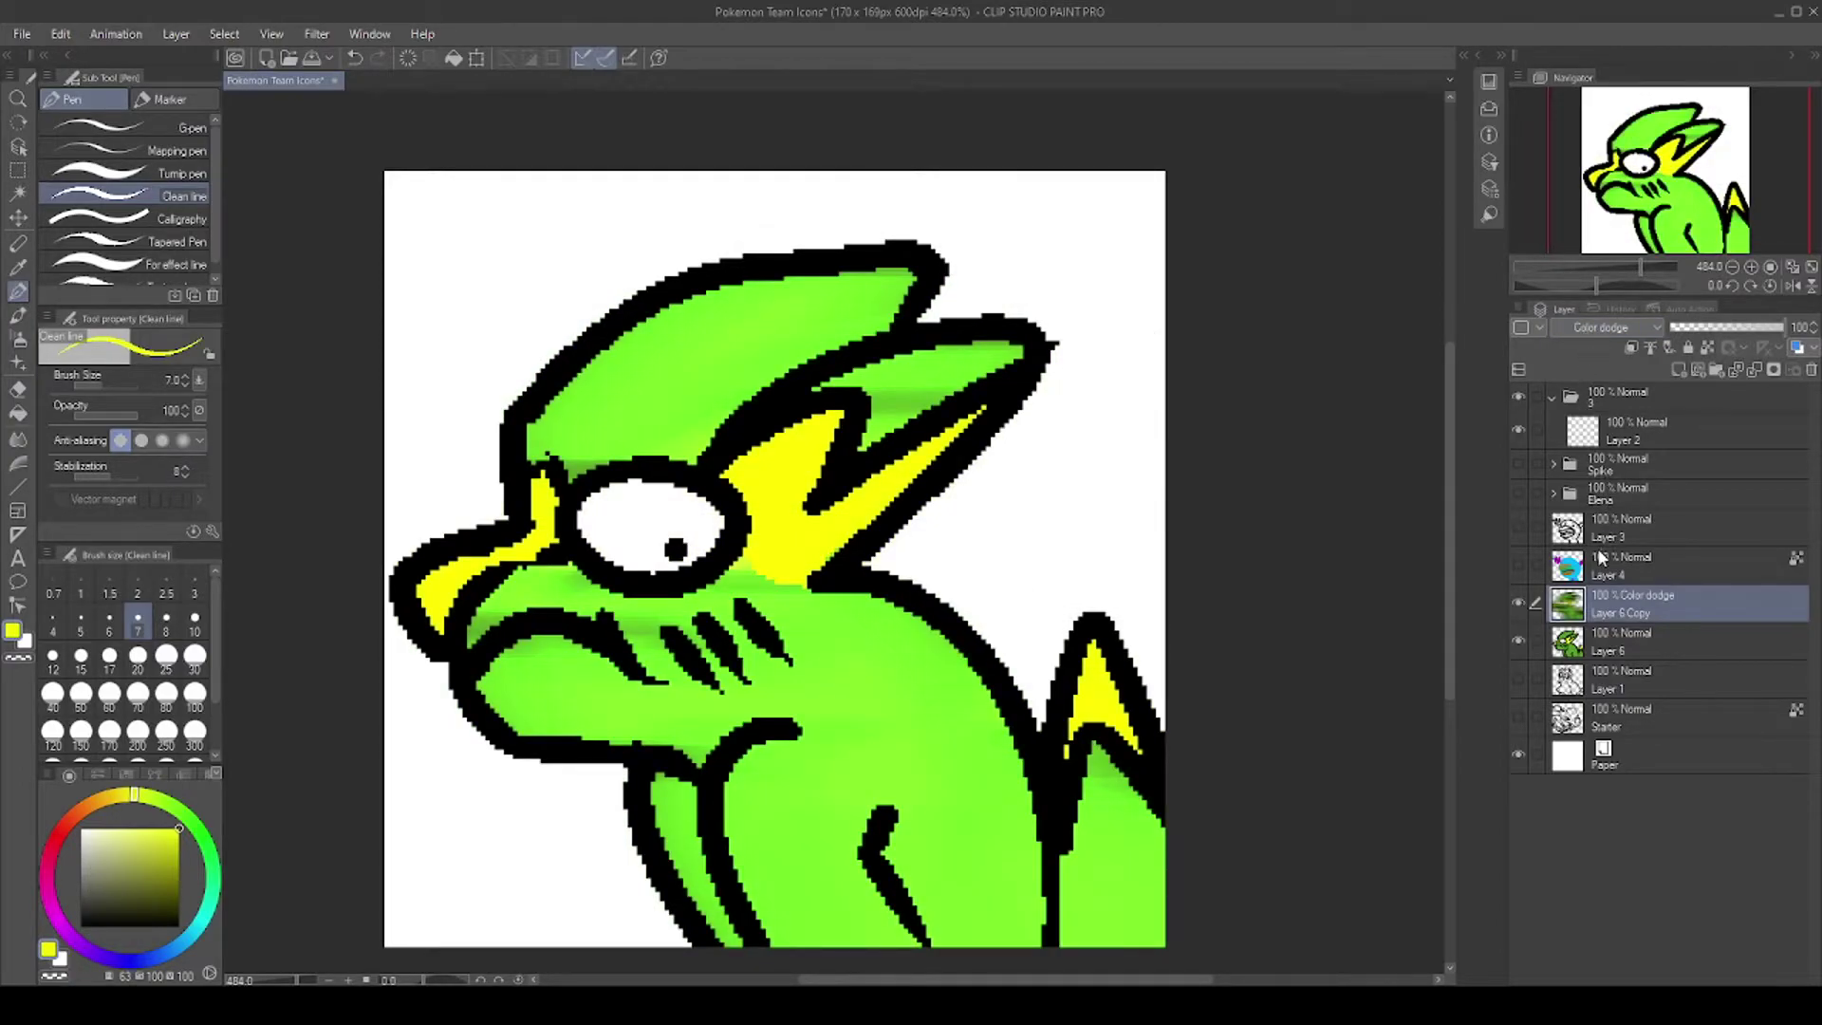
{"action": "left_click", "coordinate": [1571, 531]}
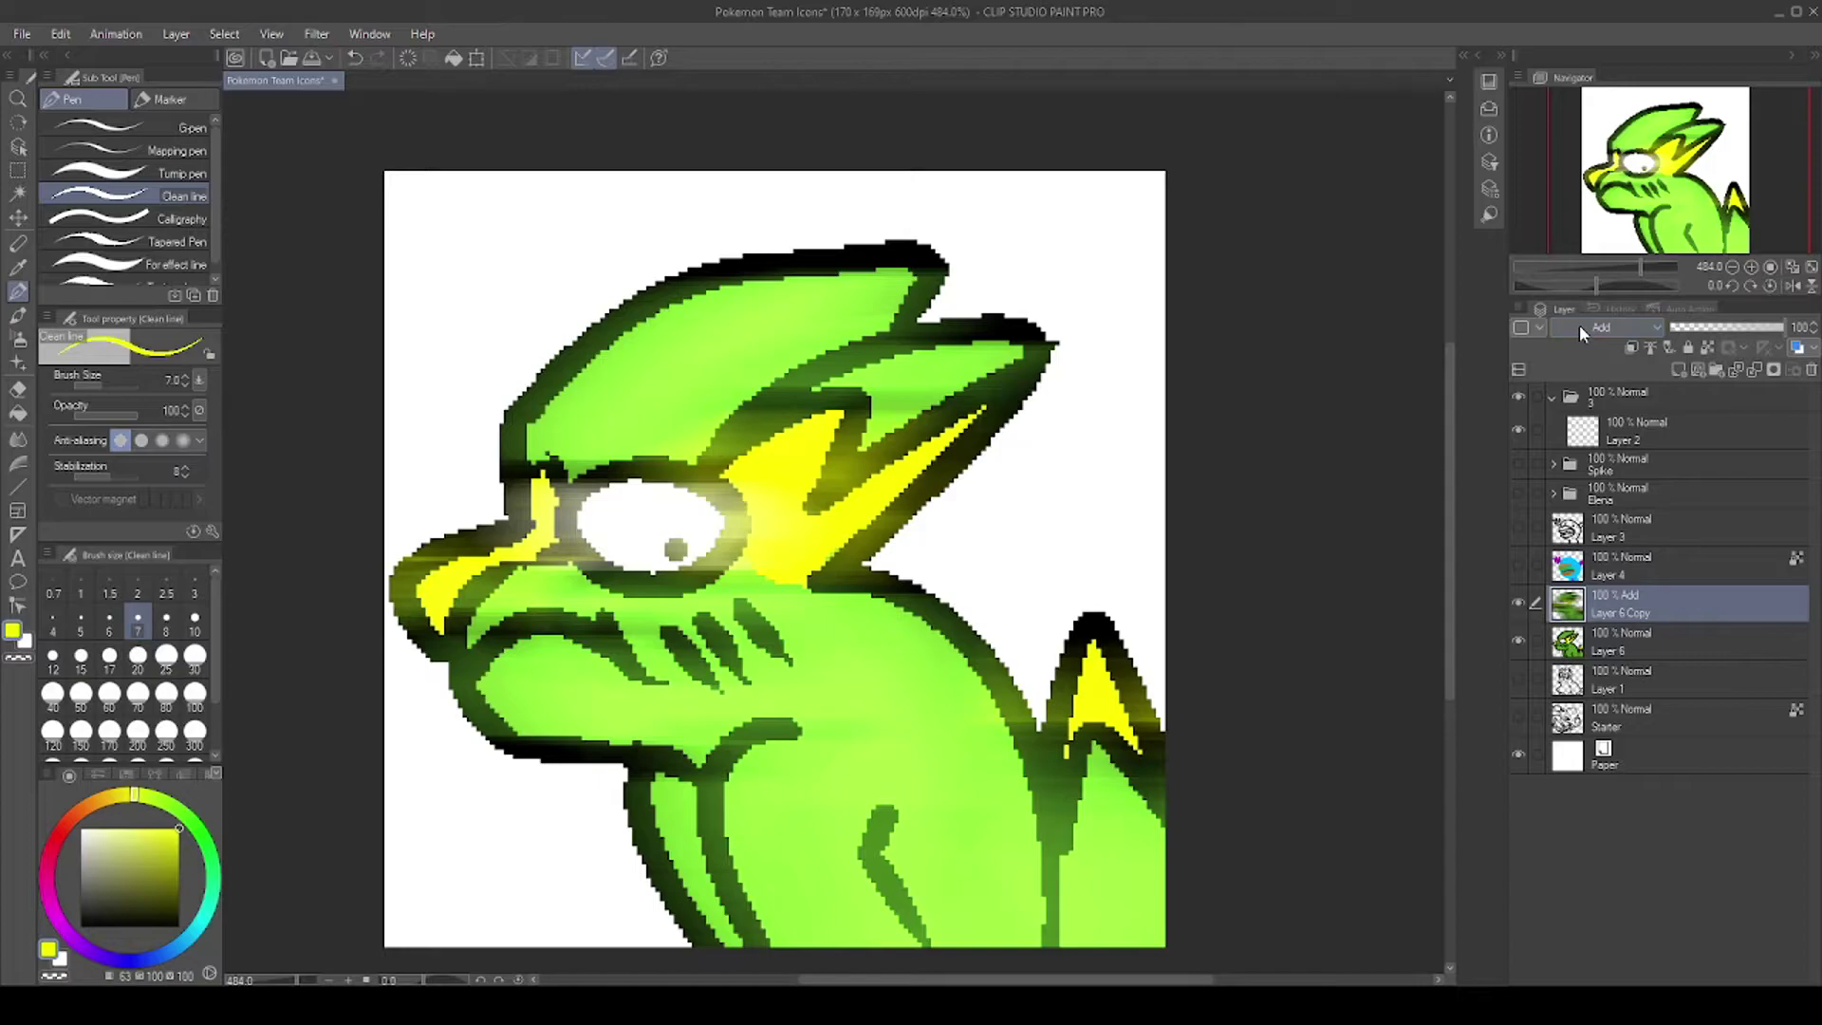
{"action": "key", "text": "Down"}
{"action": "key", "text": "Down"}
{"action": "key", "text": "Down"}
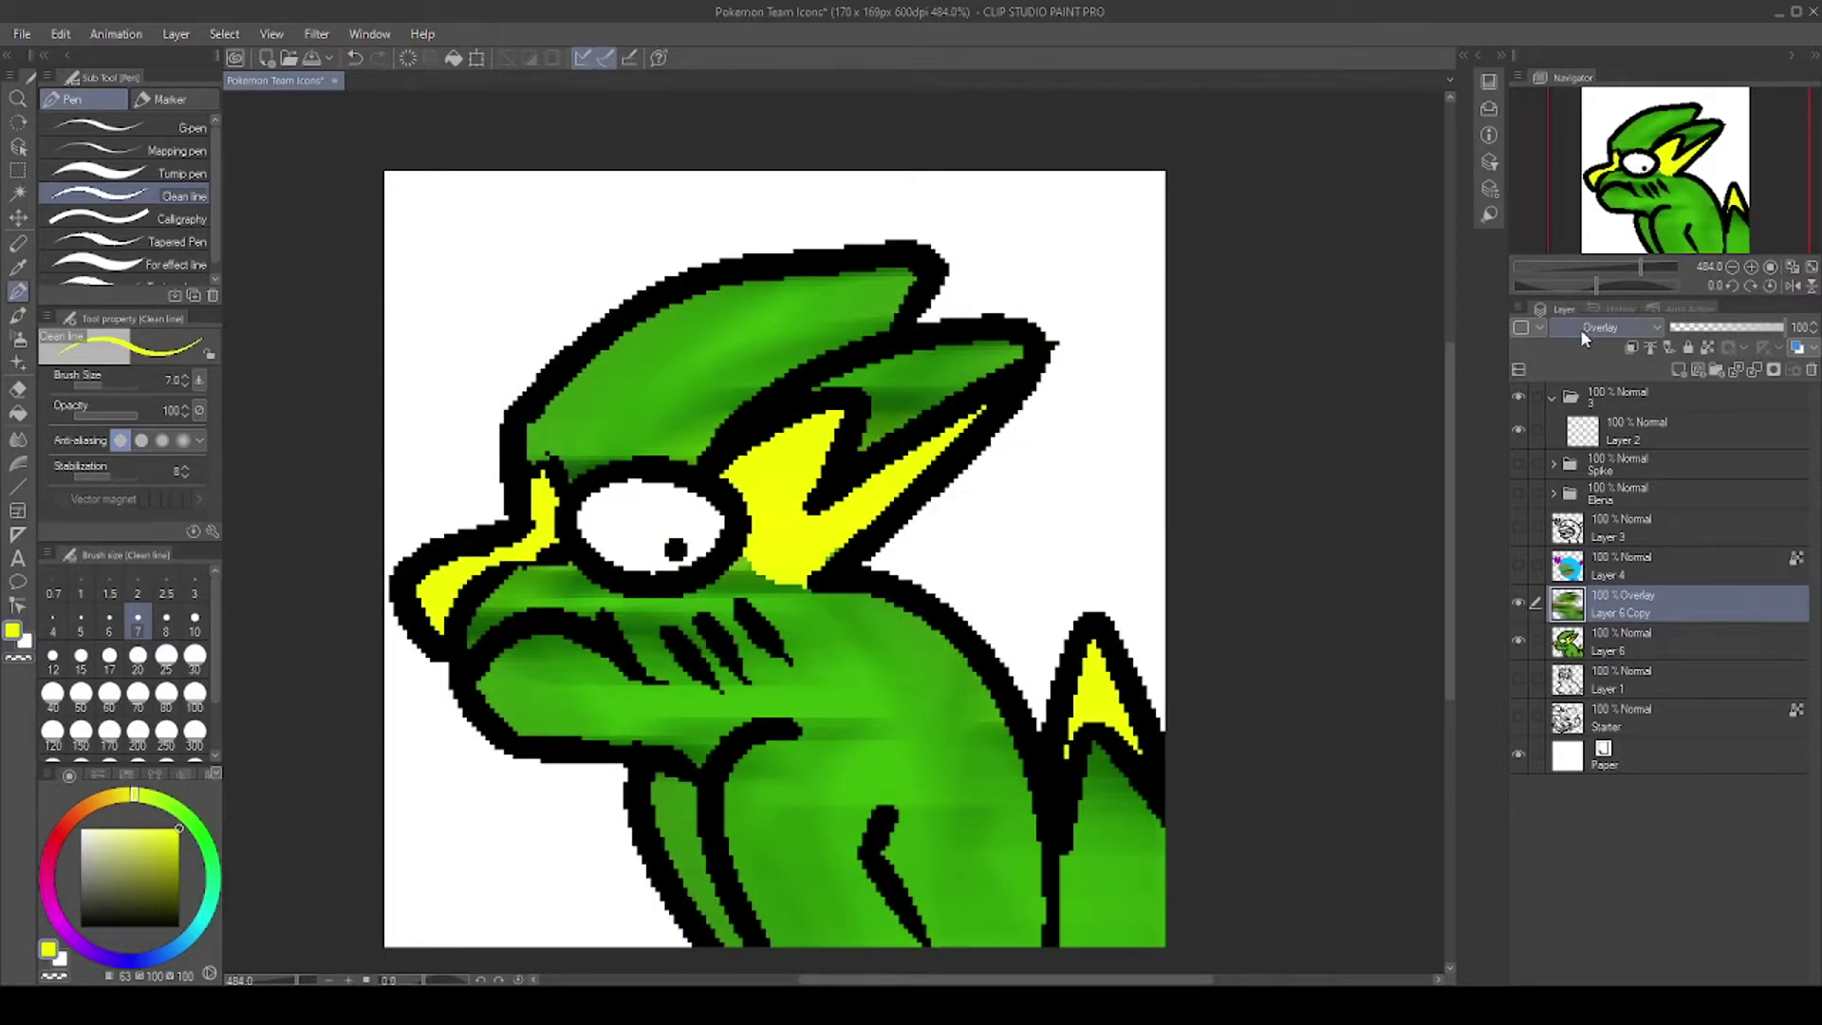
{"action": "key", "text": "Down"}
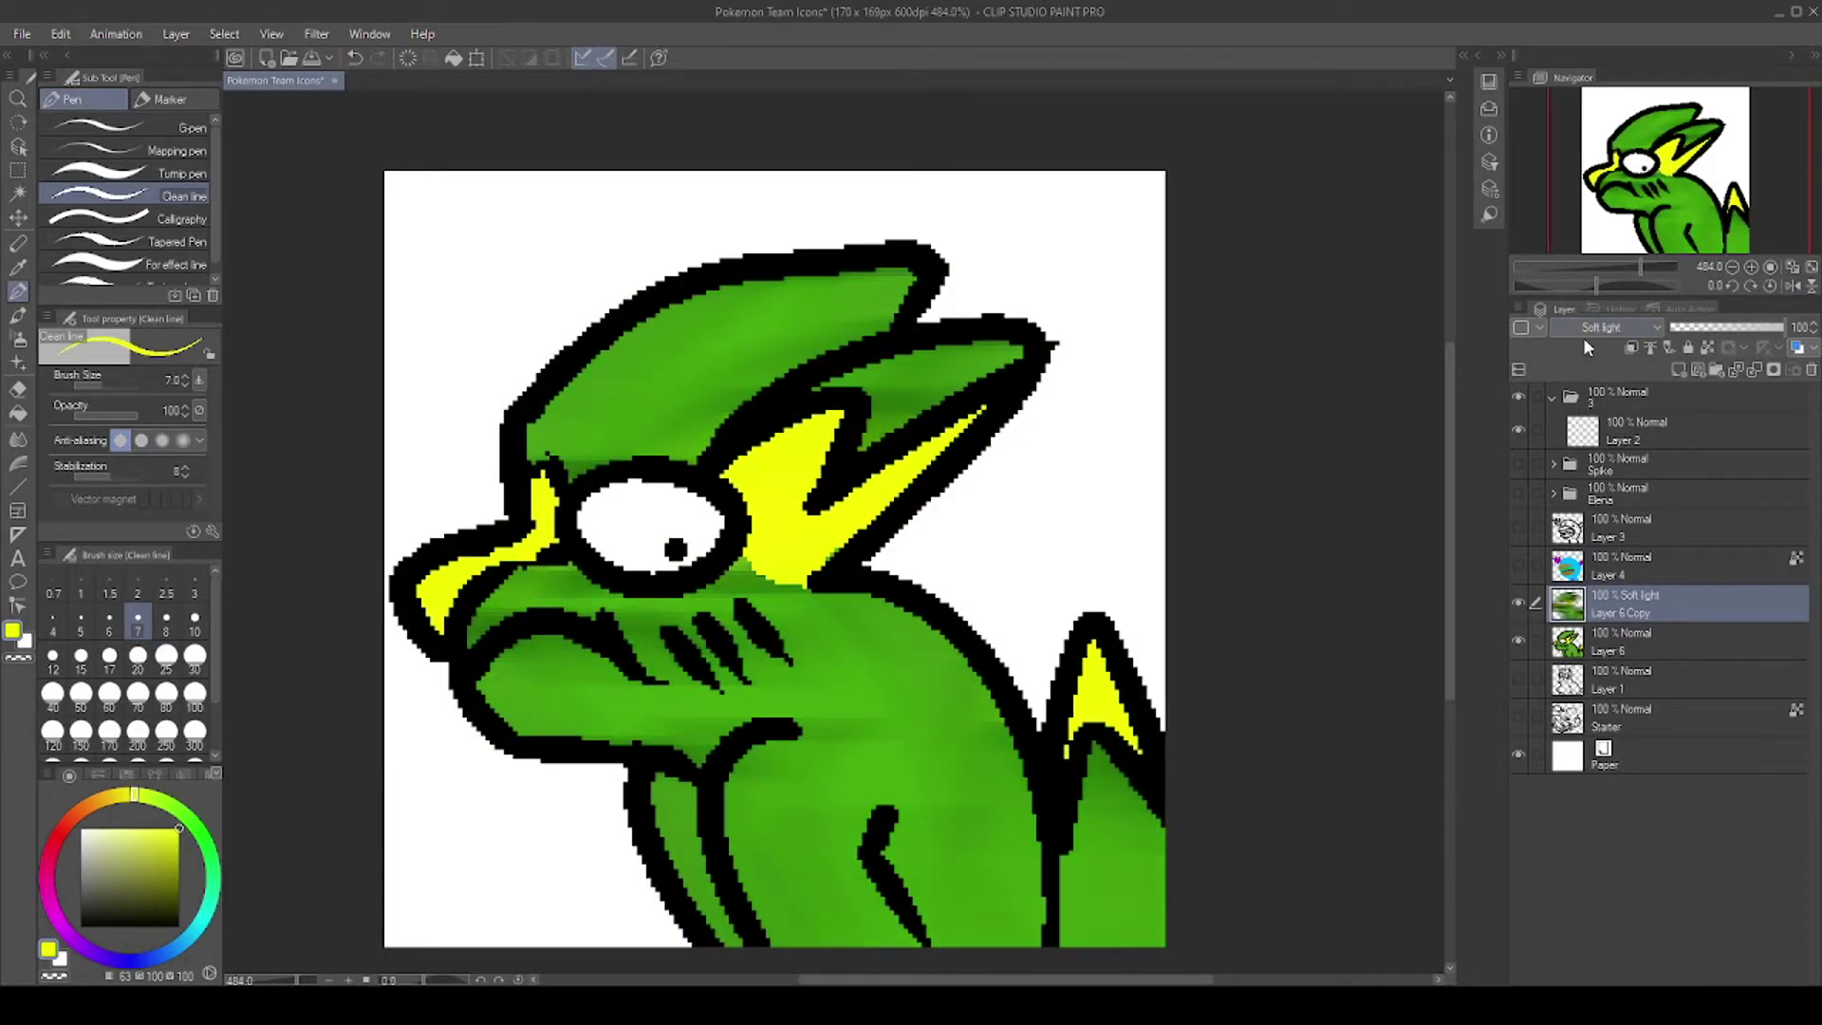
{"action": "key", "text": "Down"}
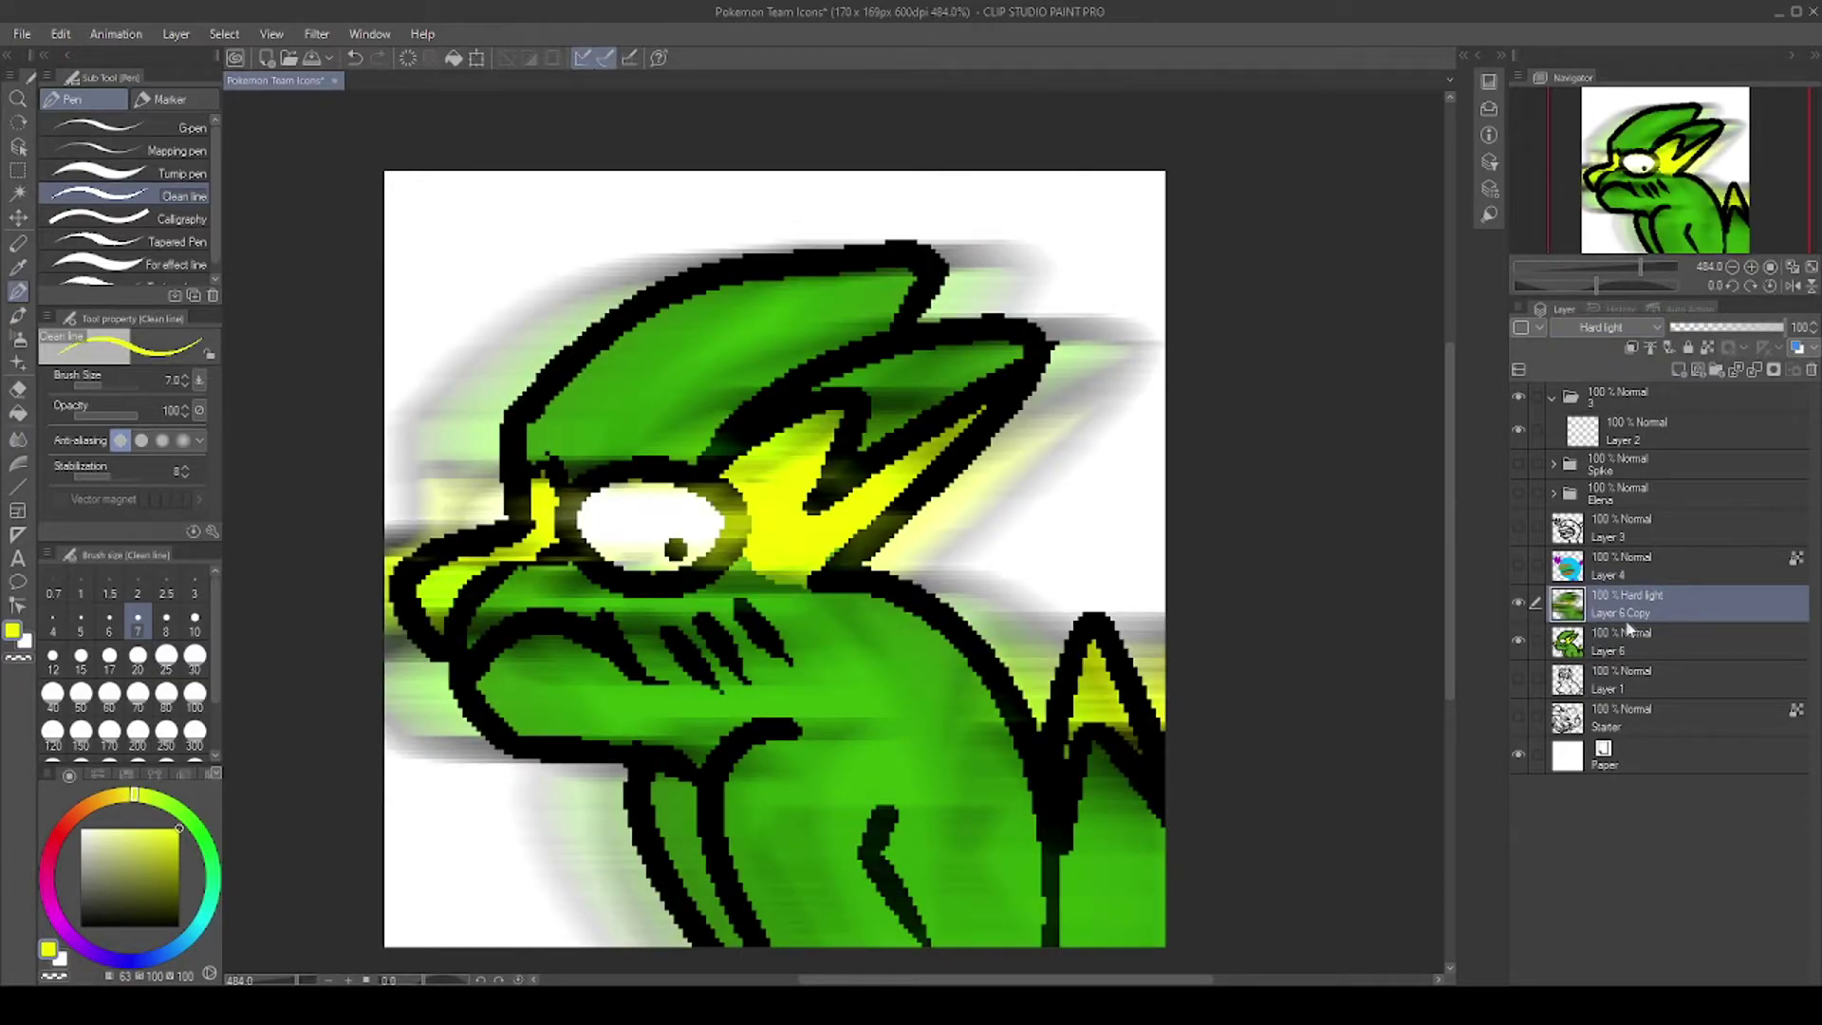
Step: Add a new layer between the merged creature and its blurred copy, and choose a saturated magenta drawing colour
{"action": "left_click", "coordinate": [1629, 649]}
{"action": "left_click", "coordinate": [1679, 371]}
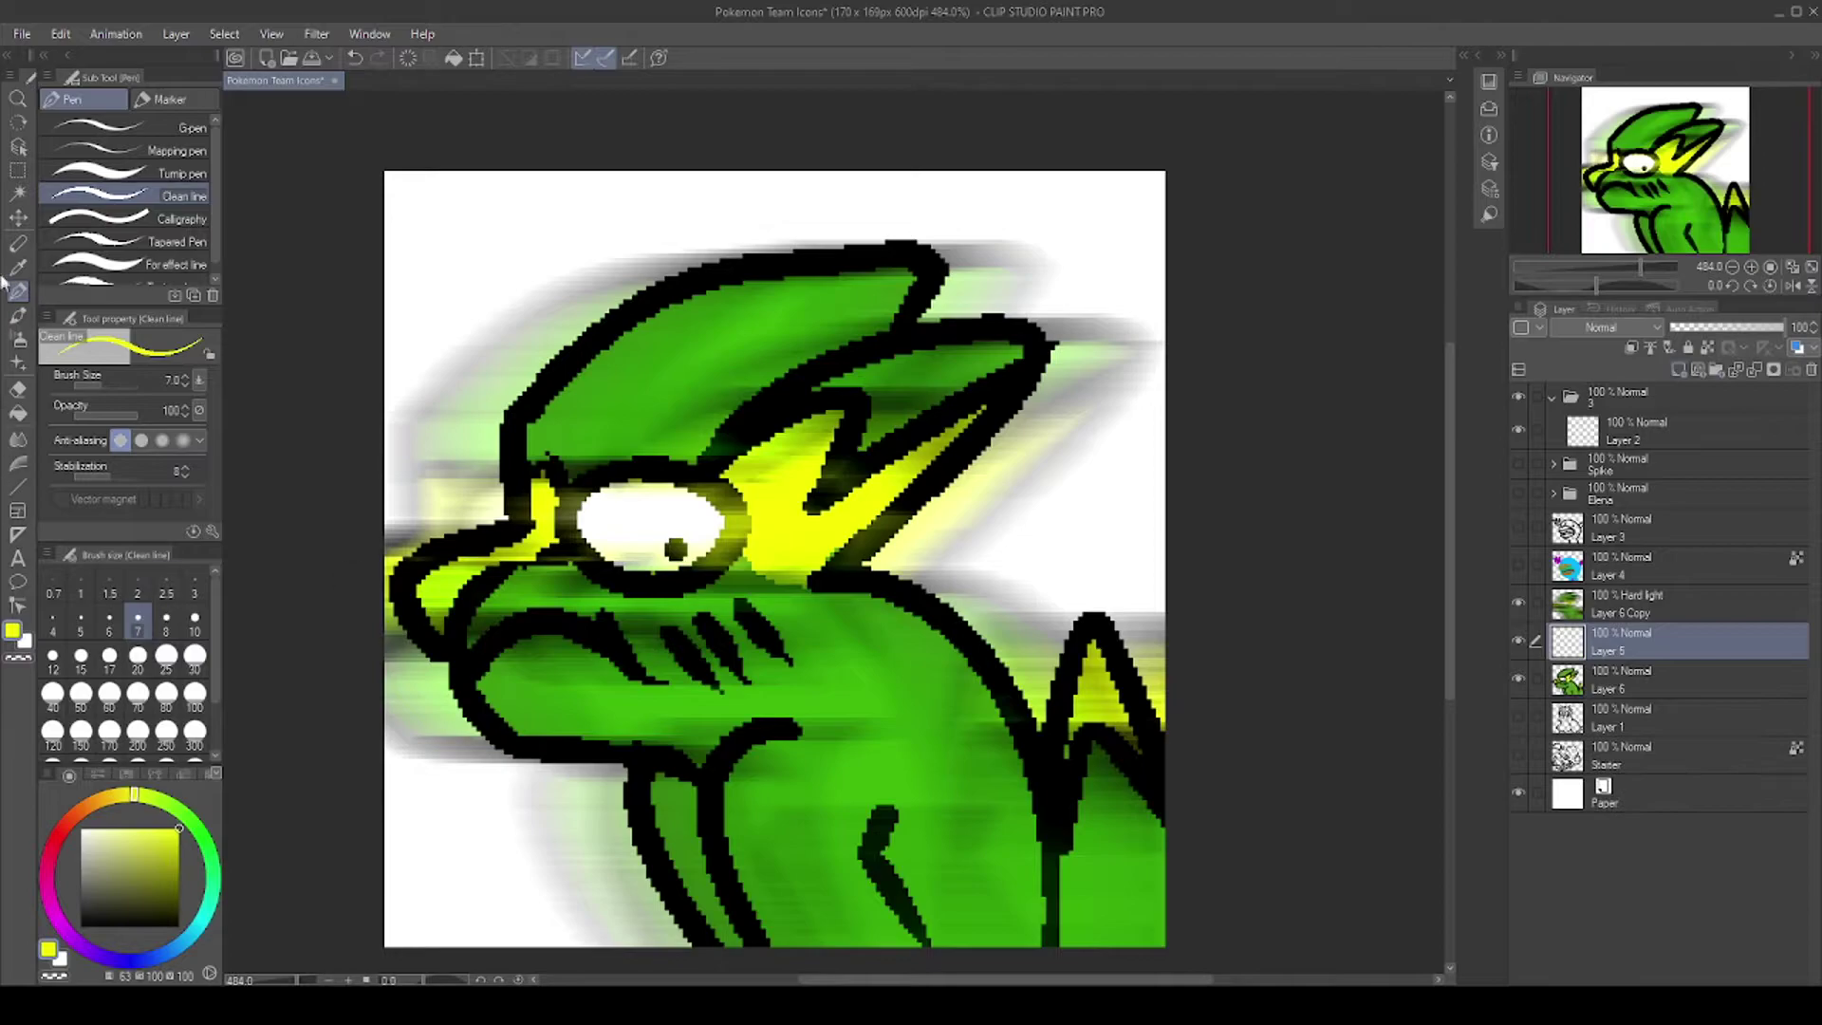
{"action": "left_click", "coordinate": [51, 903]}
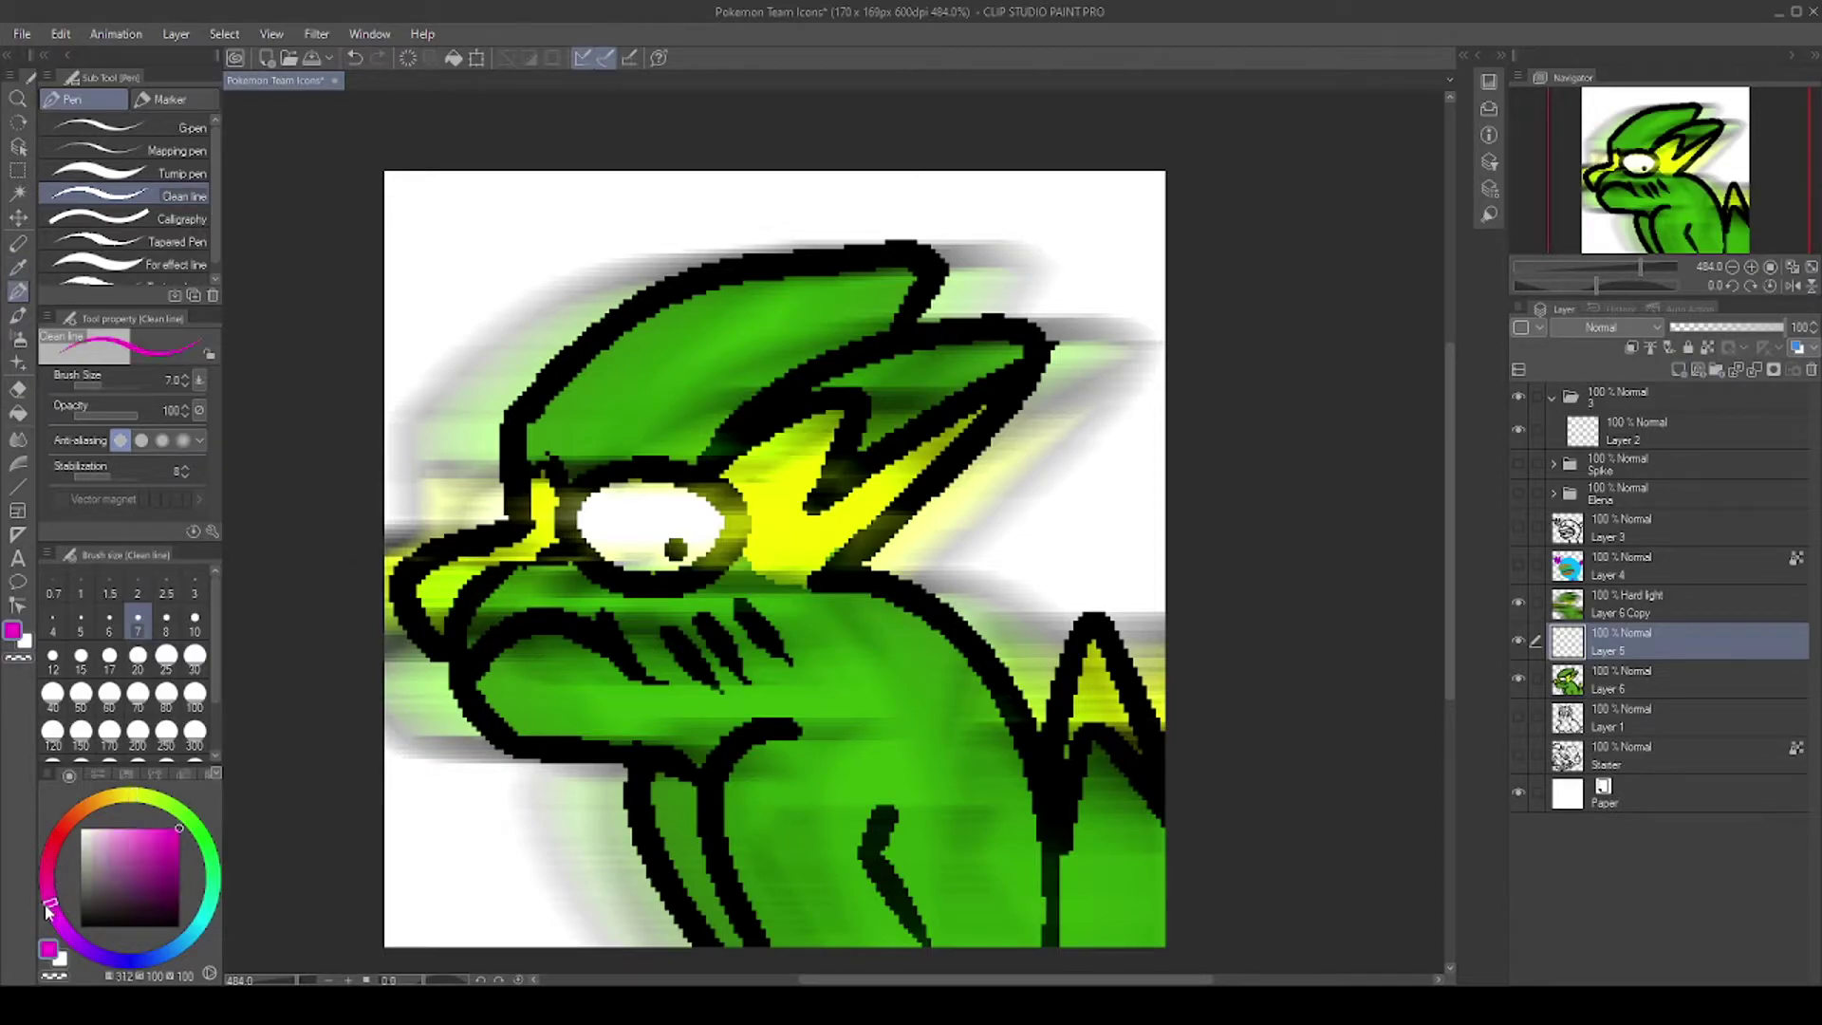
Step: Try painting a solid light pink oval over the creature's cheek marks
{"action": "left_click", "coordinate": [139, 829]}
{"action": "mouse_move", "coordinate": [759, 631]}
{"action": "left_mouse_down"}
{"action": "mouse_move", "coordinate": [703, 641]}
{"action": "mouse_move", "coordinate": [739, 657]}
{"action": "mouse_move", "coordinate": [763, 583]}
{"action": "mouse_move", "coordinate": [747, 653]}
{"action": "mouse_move", "coordinate": [731, 607]}
{"action": "left_mouse_up"}
{"action": "key", "text": "ctrl+z"}
{"action": "key", "text": "ctrl+z"}
{"action": "key", "text": "ctrl+z"}
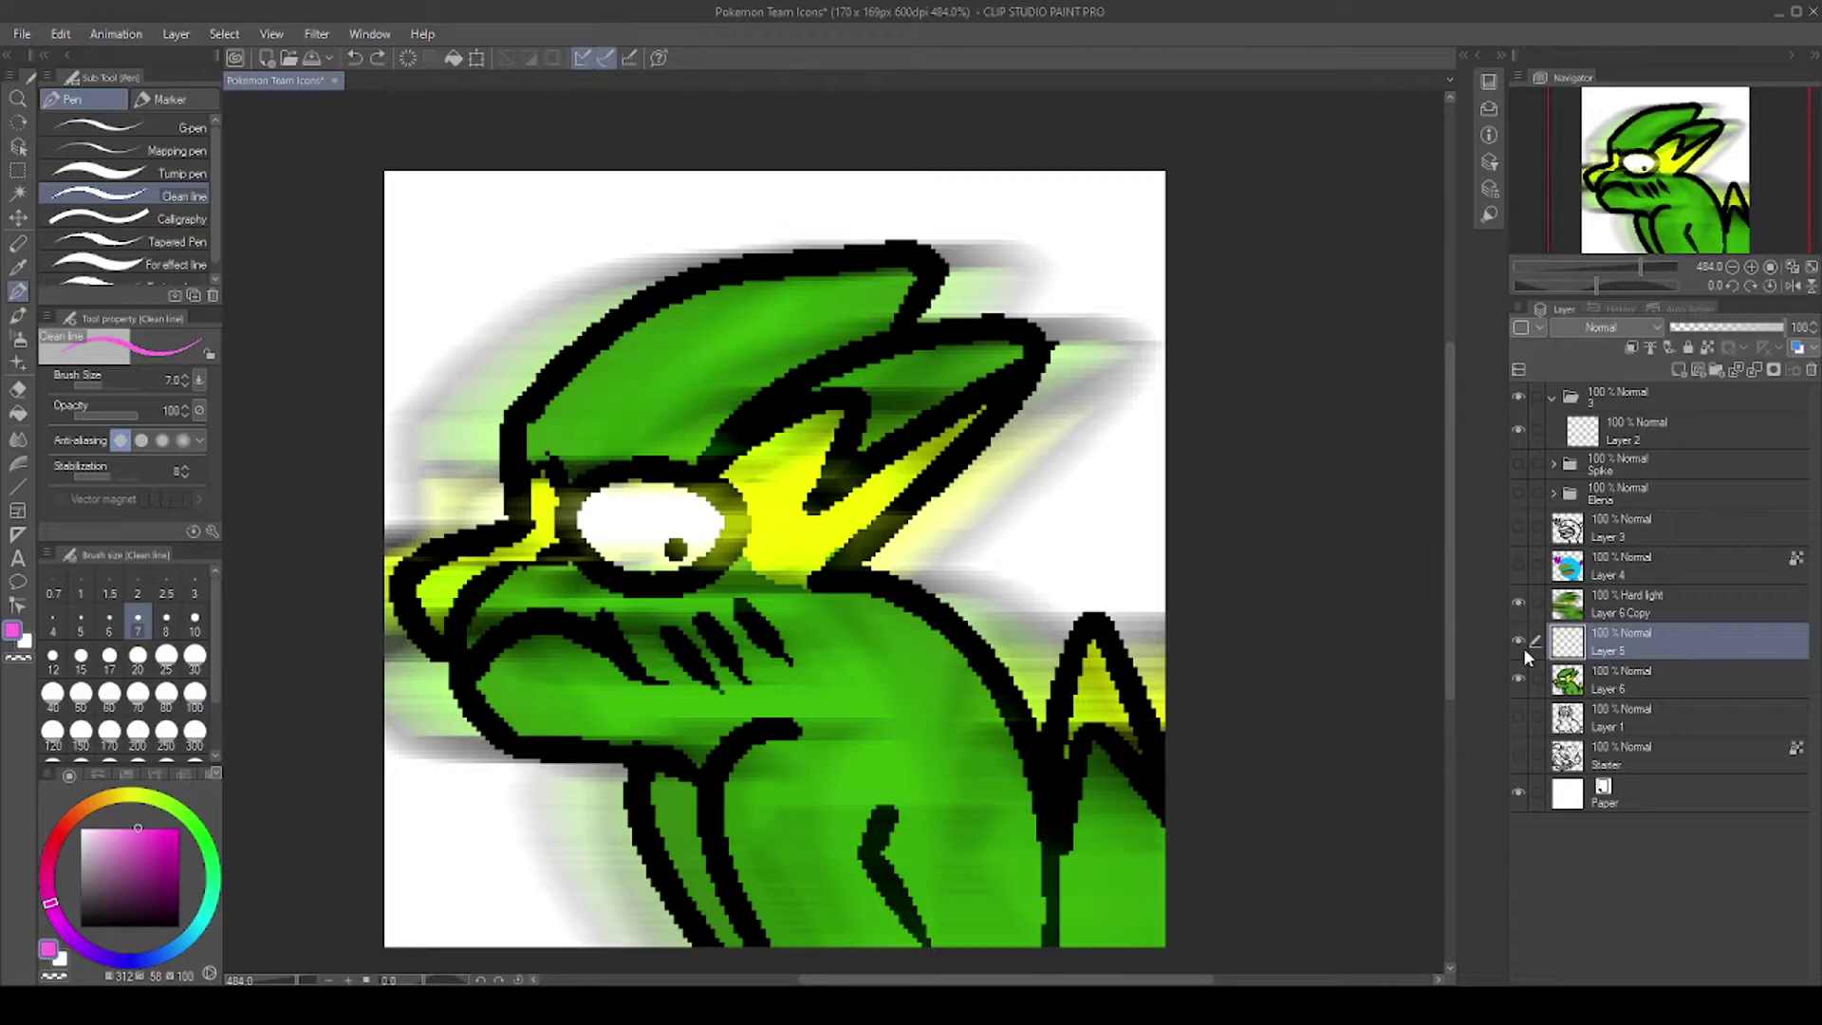
{"action": "left_click_drag", "start_coordinate": [725, 645], "coordinate": [676, 665]}
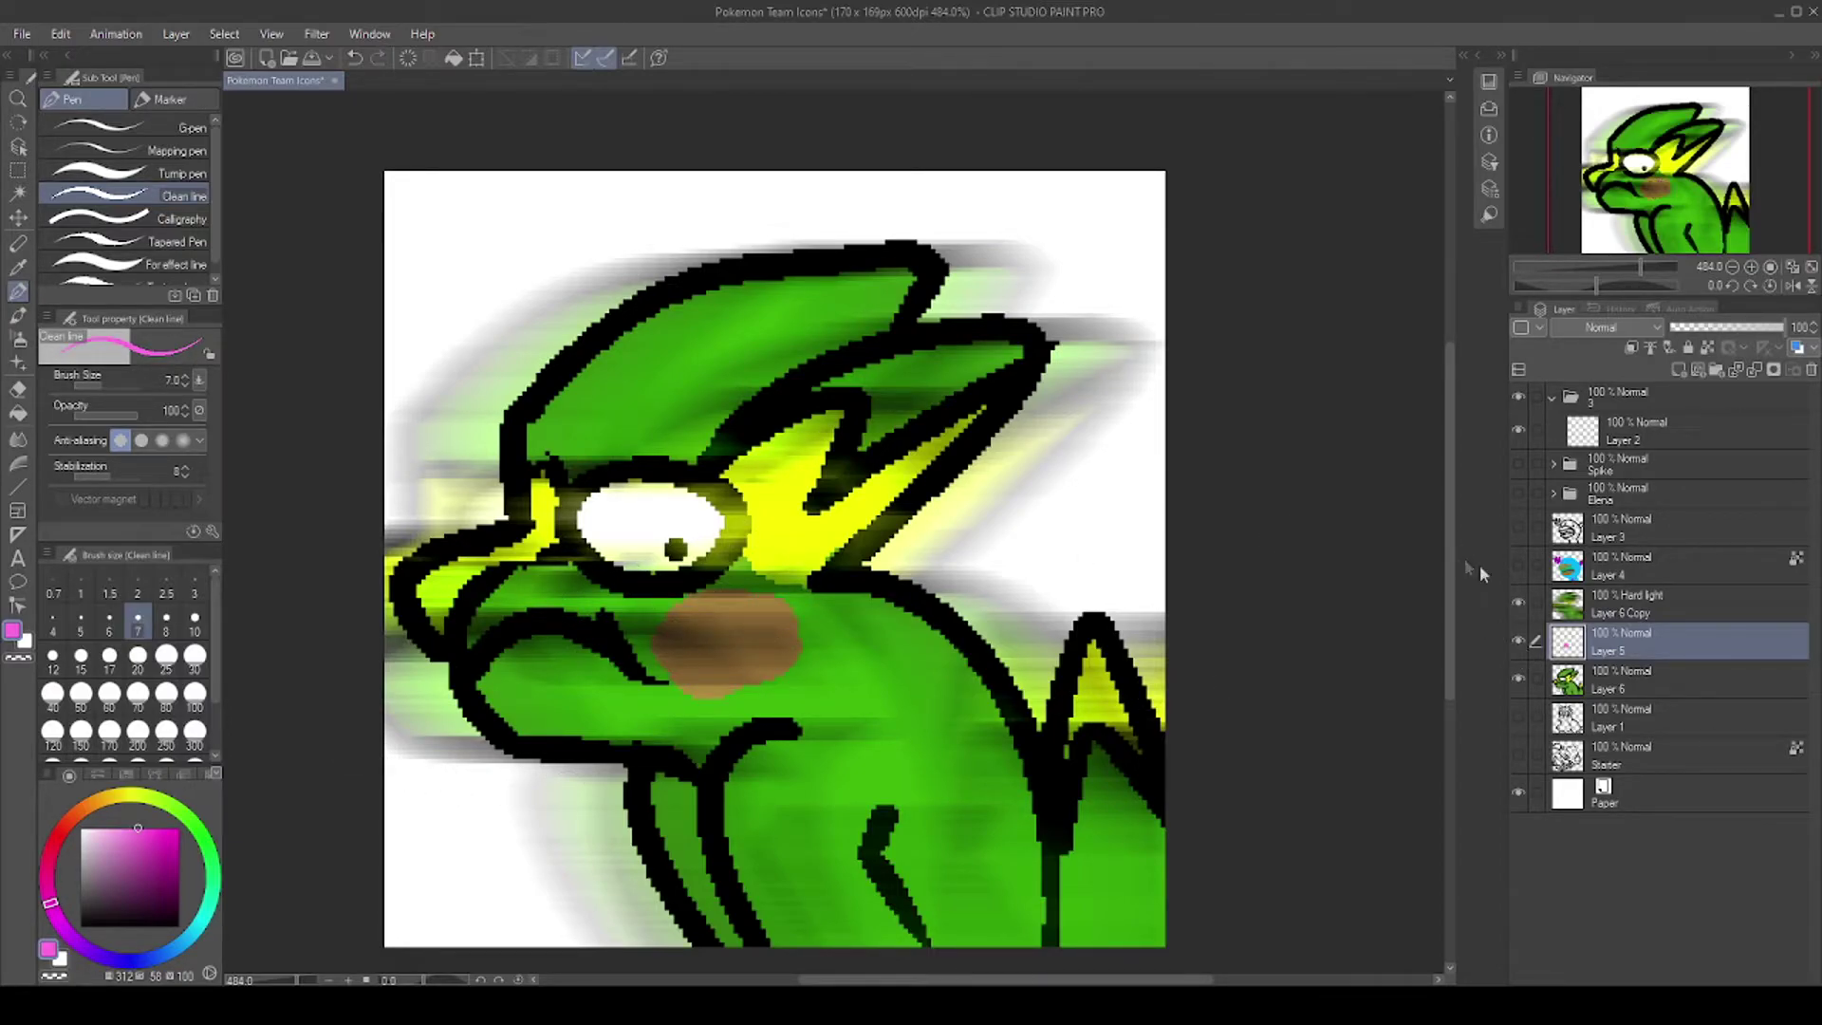
Step: Try repainting the cheek oval in saturated magenta with the blurred copy hidden, show the copy again, and undo the oval
{"action": "left_click", "coordinate": [1520, 601]}
{"action": "left_click_drag", "start_coordinate": [134, 866], "coordinate": [180, 827]}
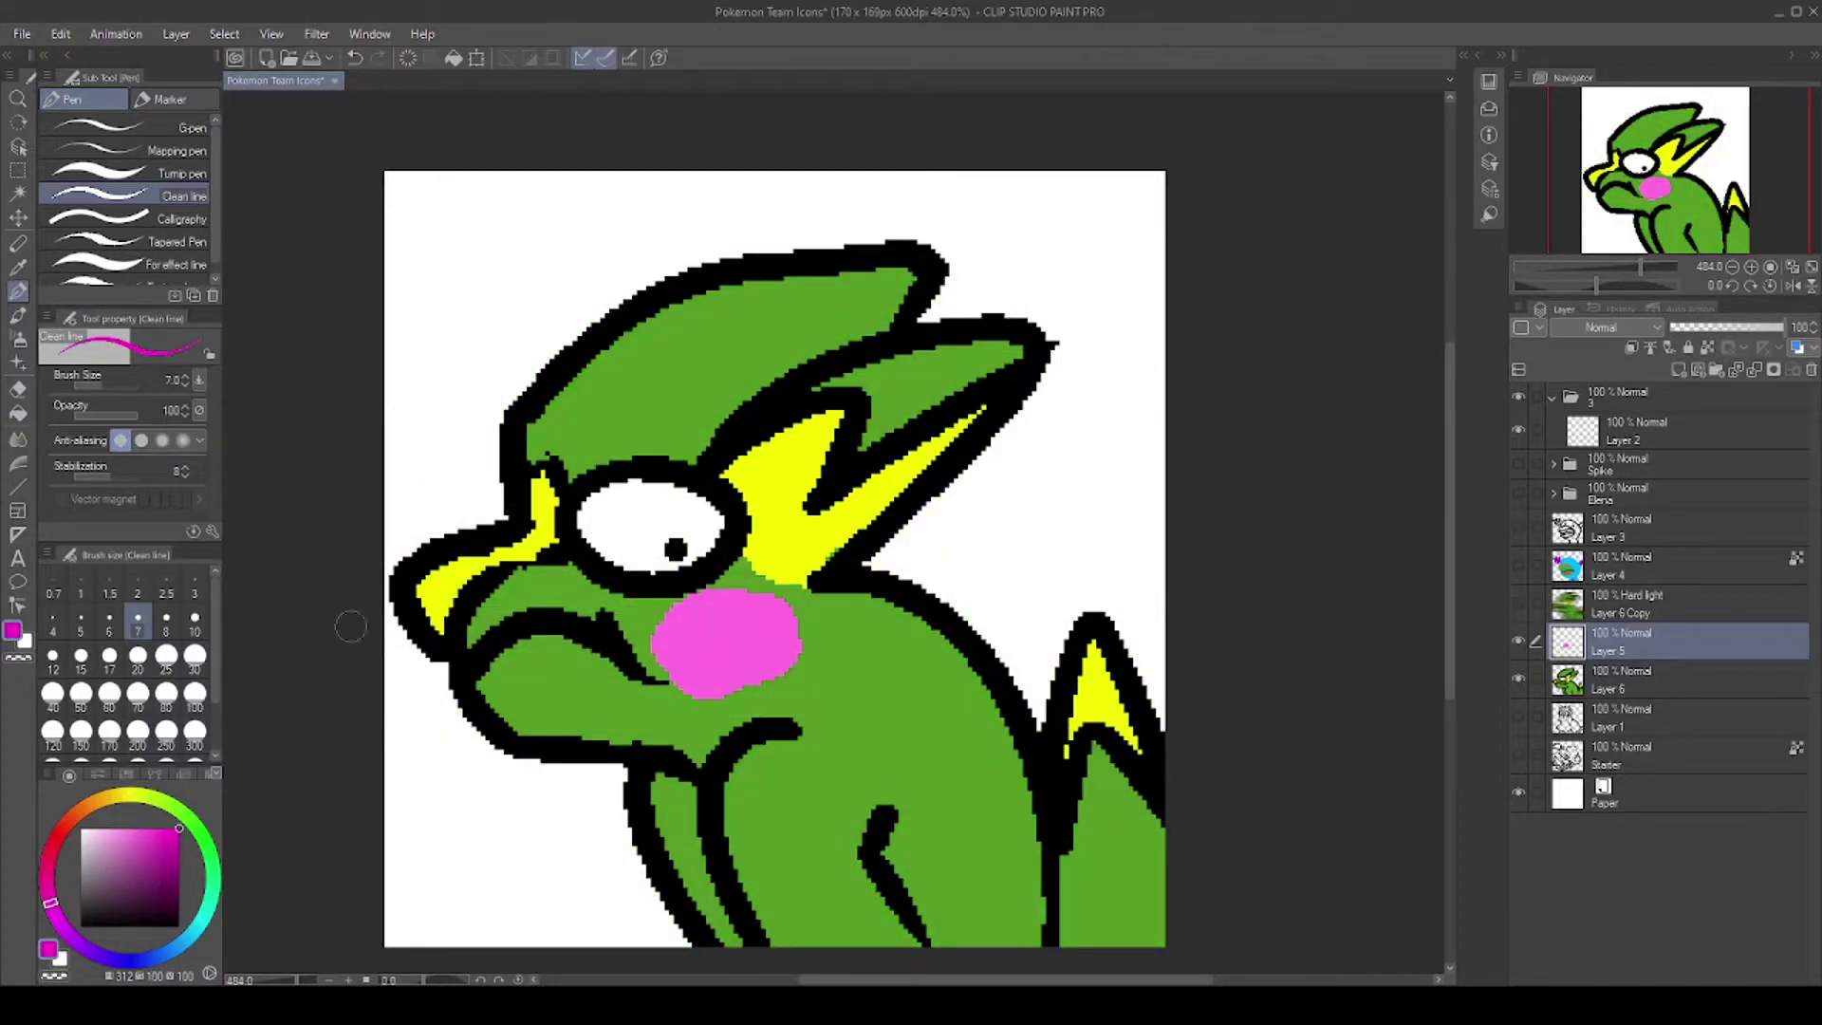
{"action": "mouse_move", "coordinate": [788, 623]}
{"action": "left_mouse_down"}
{"action": "mouse_move", "coordinate": [713, 655]}
{"action": "mouse_move", "coordinate": [697, 632]}
{"action": "mouse_move", "coordinate": [740, 645]}
{"action": "left_mouse_up"}
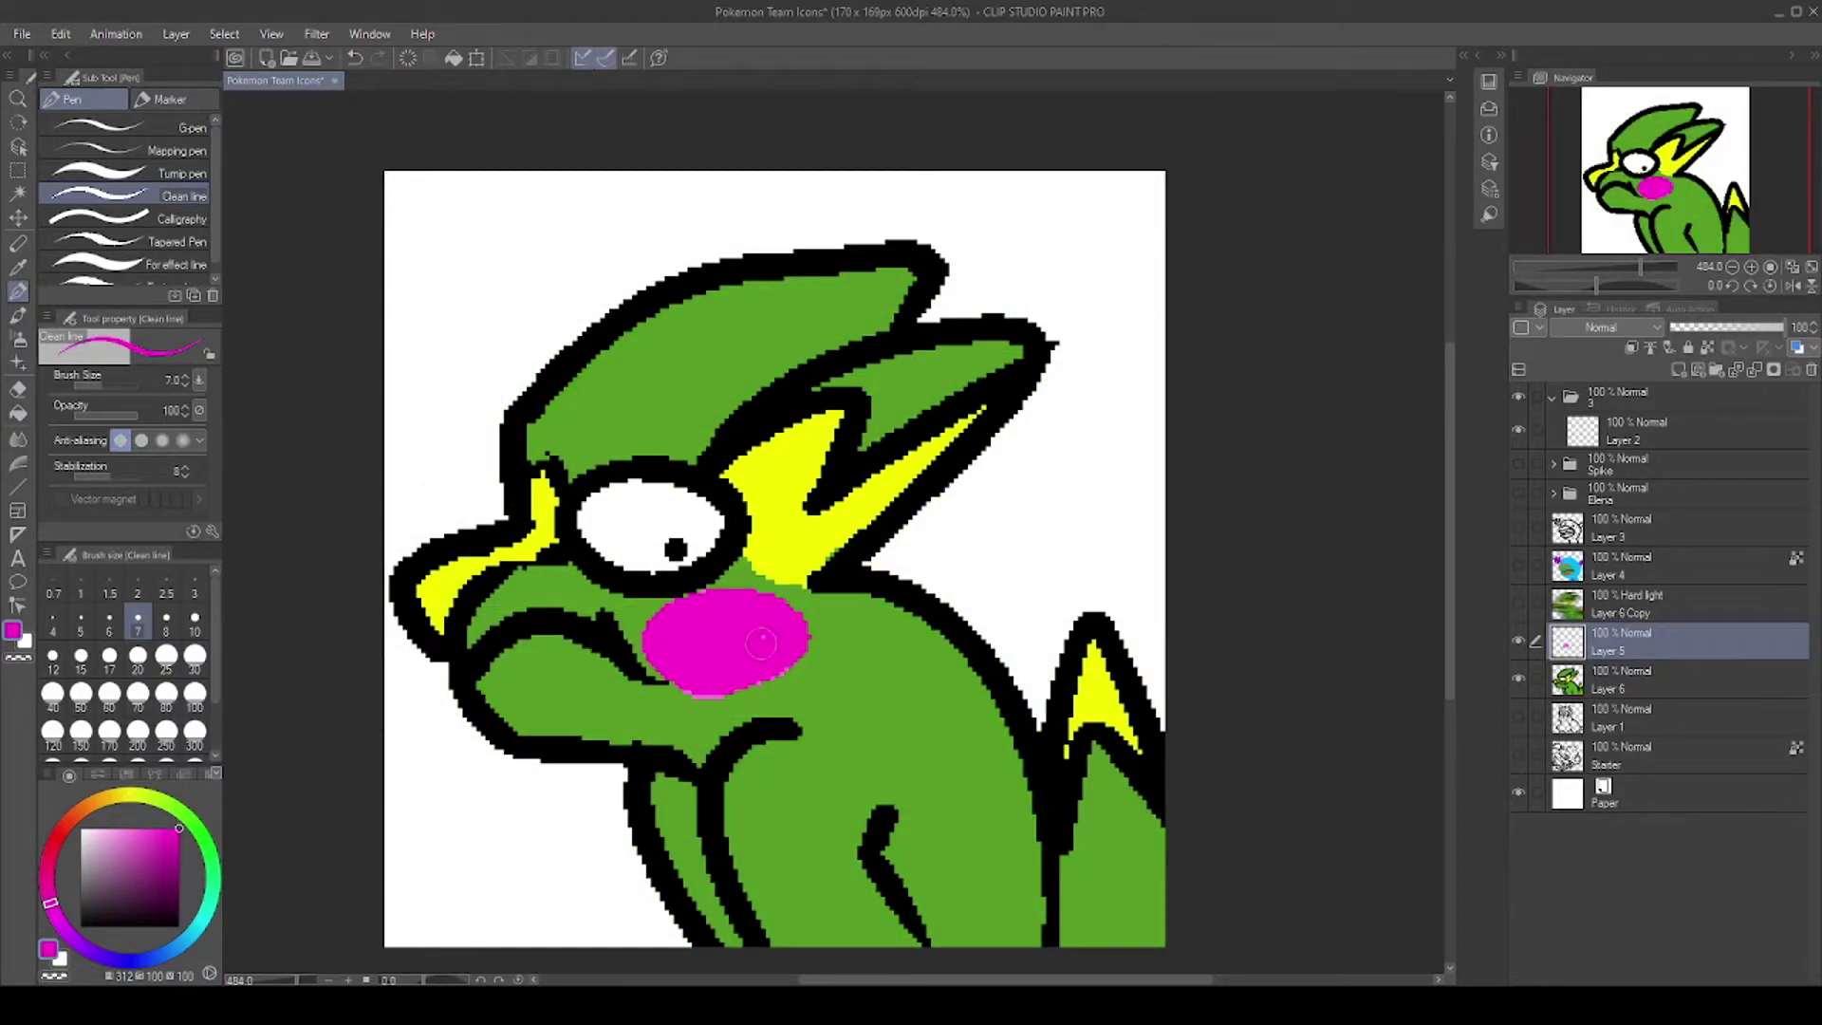
{"action": "left_click", "coordinate": [1519, 602]}
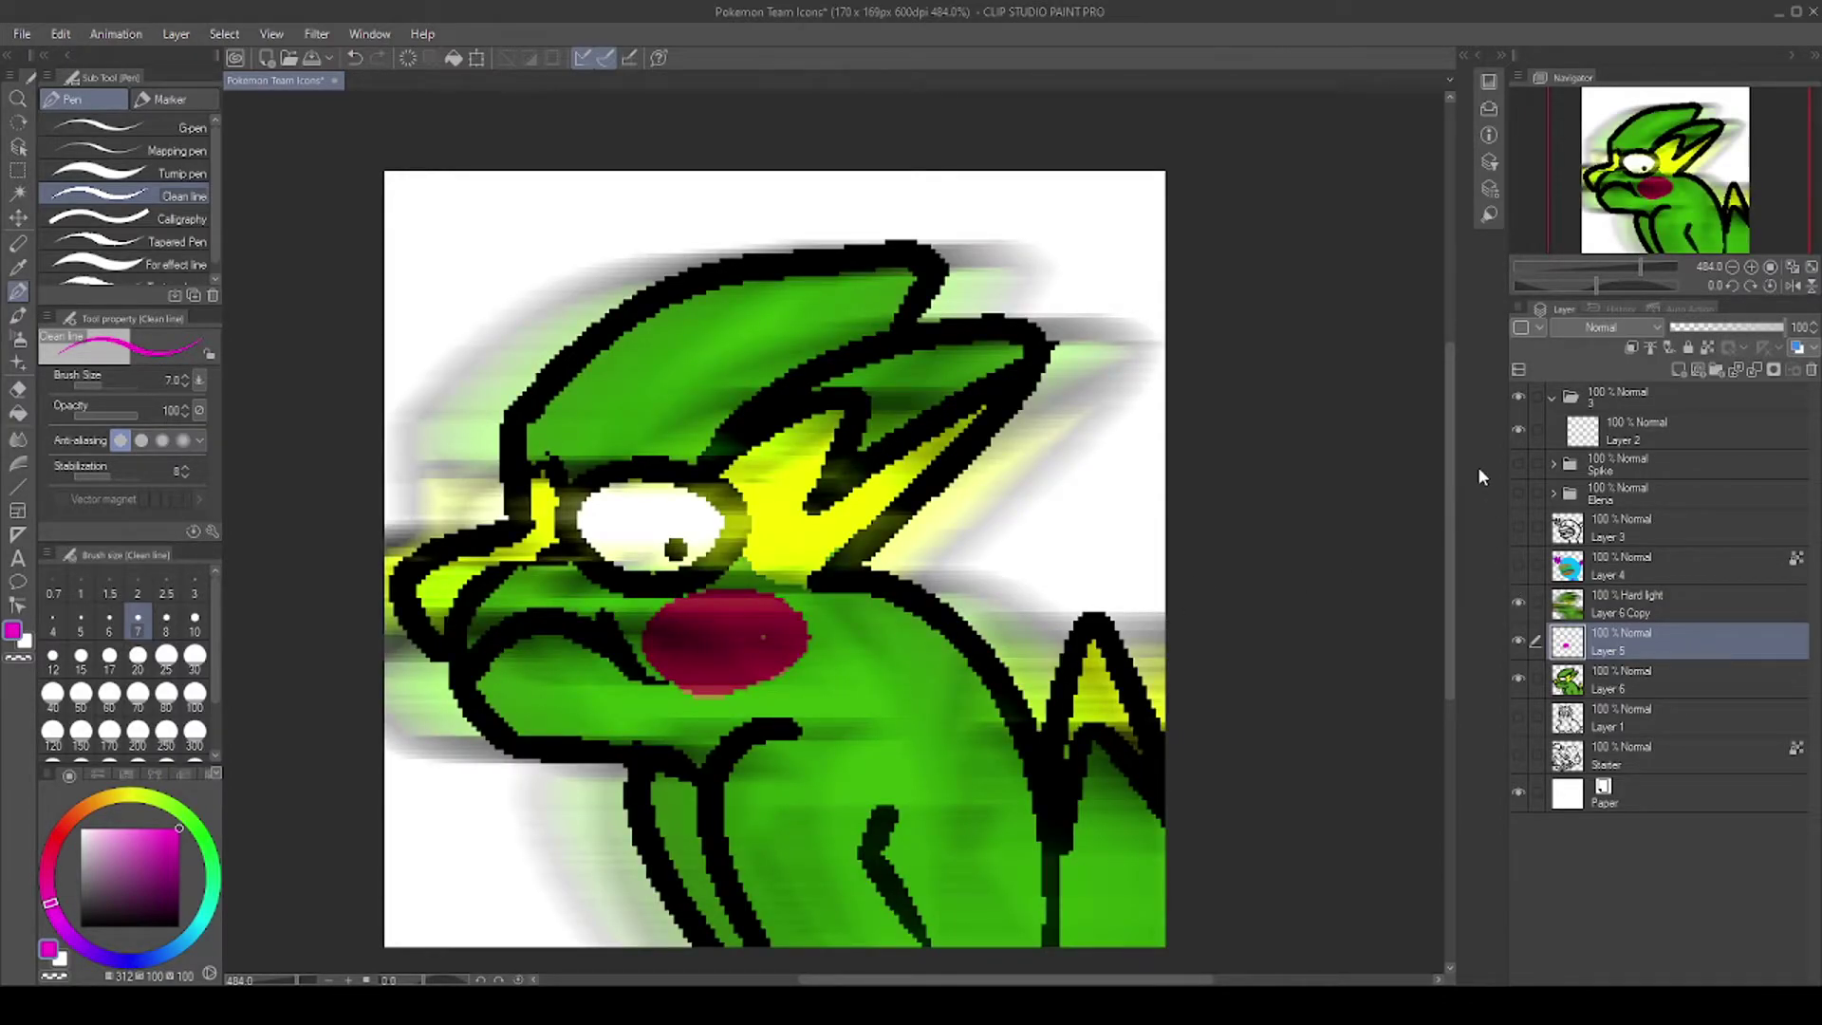
{"action": "key", "text": "ctrl+z"}
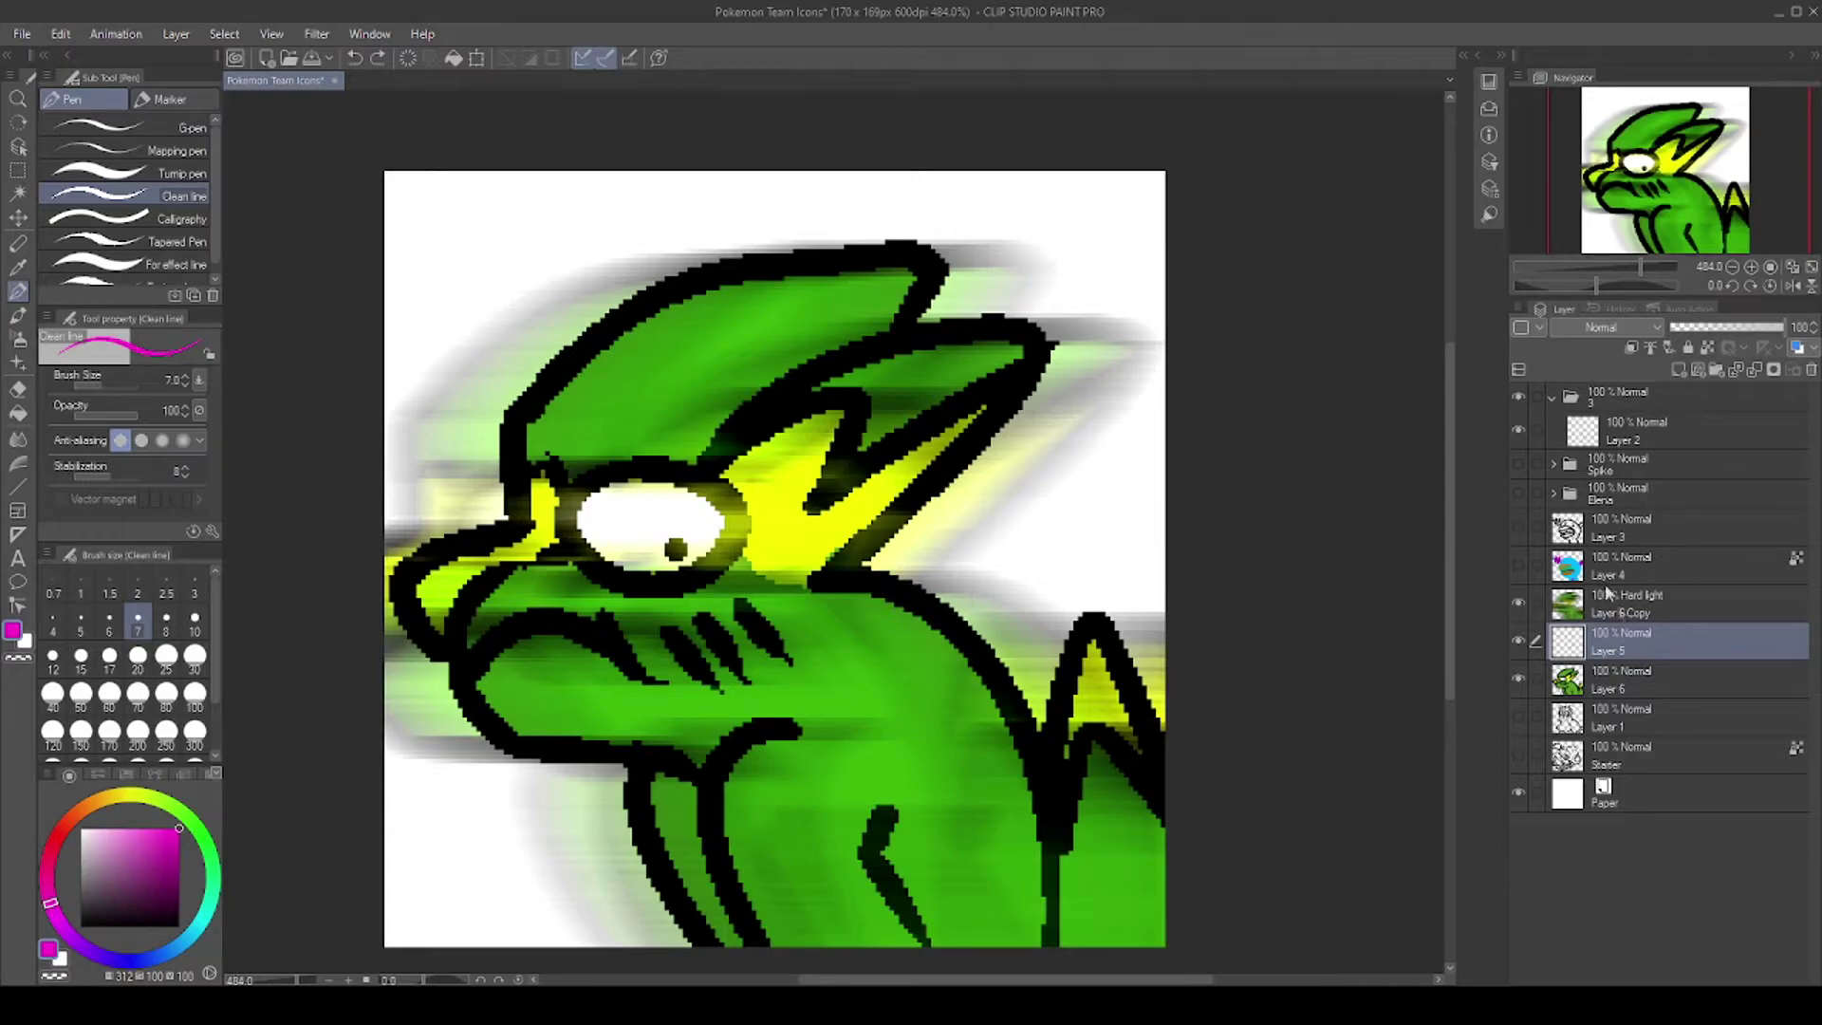
Step: Try scribbled magenta hatching across the cheek marks and undo it
{"action": "mouse_move", "coordinate": [661, 638]}
{"action": "left_mouse_down"}
{"action": "mouse_move", "coordinate": [740, 664]}
{"action": "mouse_move", "coordinate": [765, 624]}
{"action": "mouse_move", "coordinate": [820, 630]}
{"action": "left_mouse_up"}
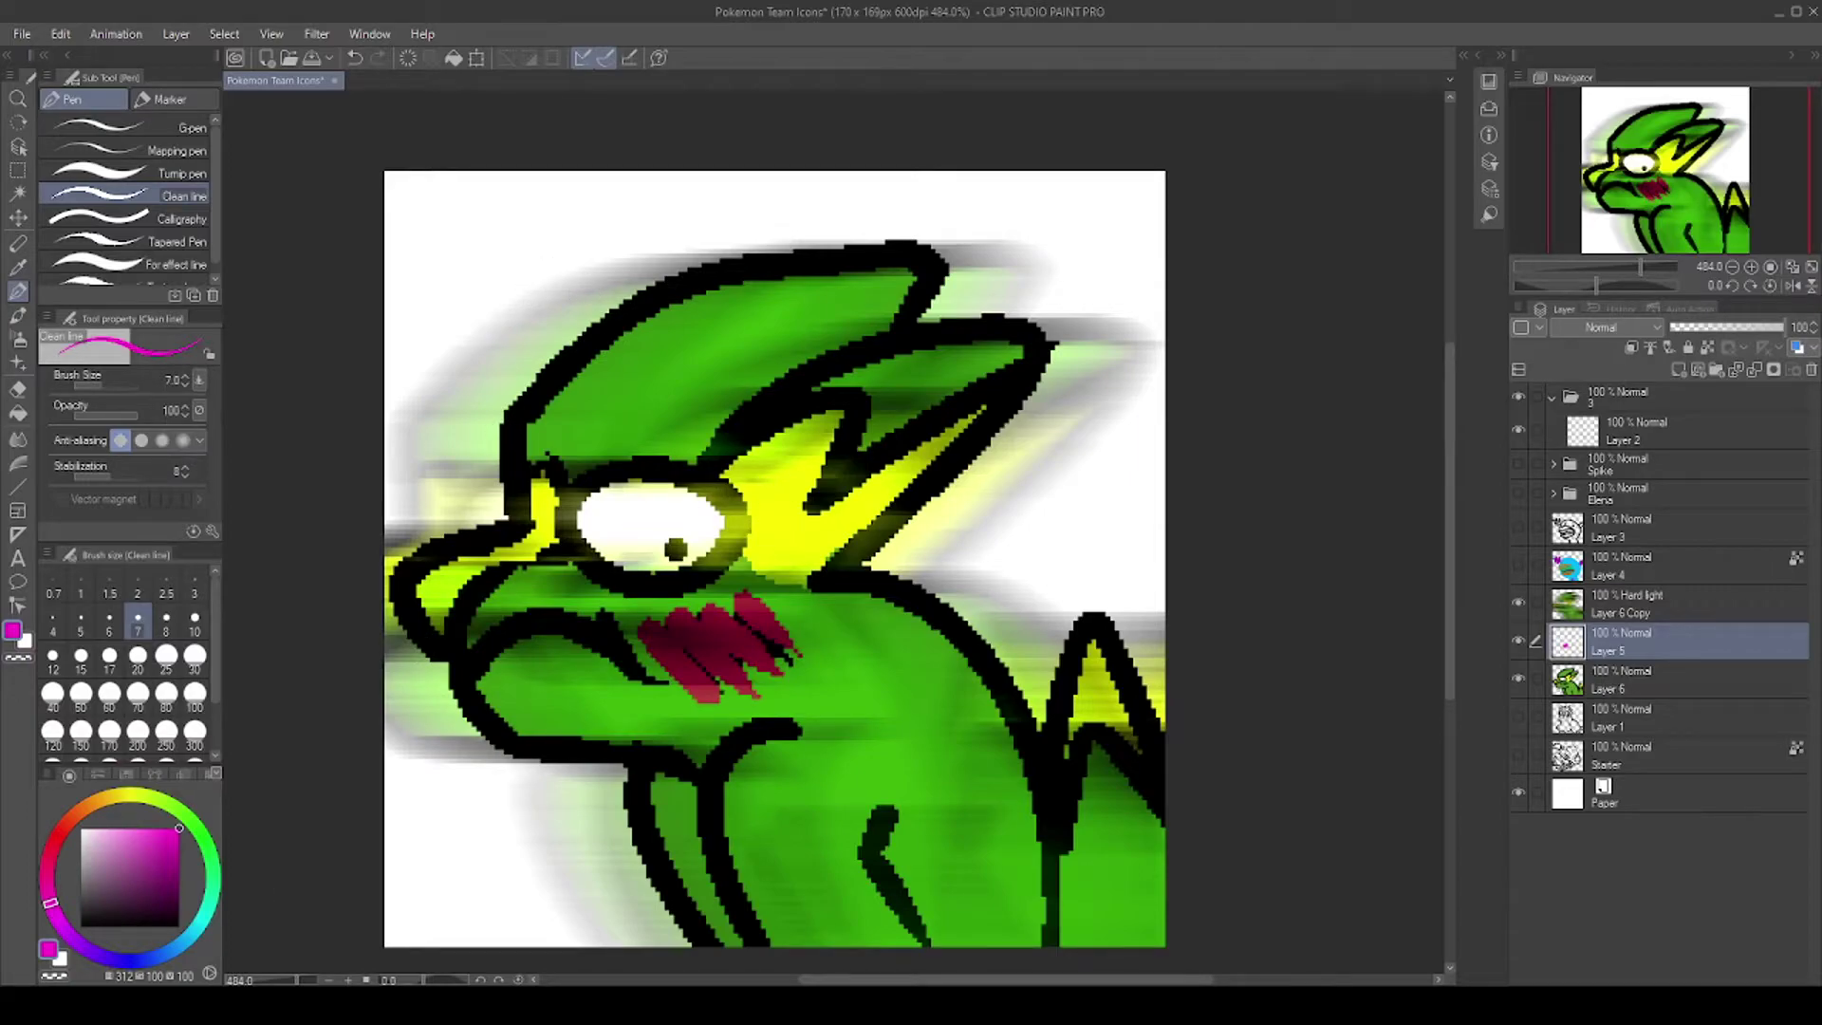
{"action": "key", "text": "ctrl+z"}
{"action": "key", "text": "ctrl+z"}
{"action": "key", "text": "ctrl+z"}
{"action": "key", "text": "ctrl+z"}
{"action": "key", "text": "ctrl+z"}
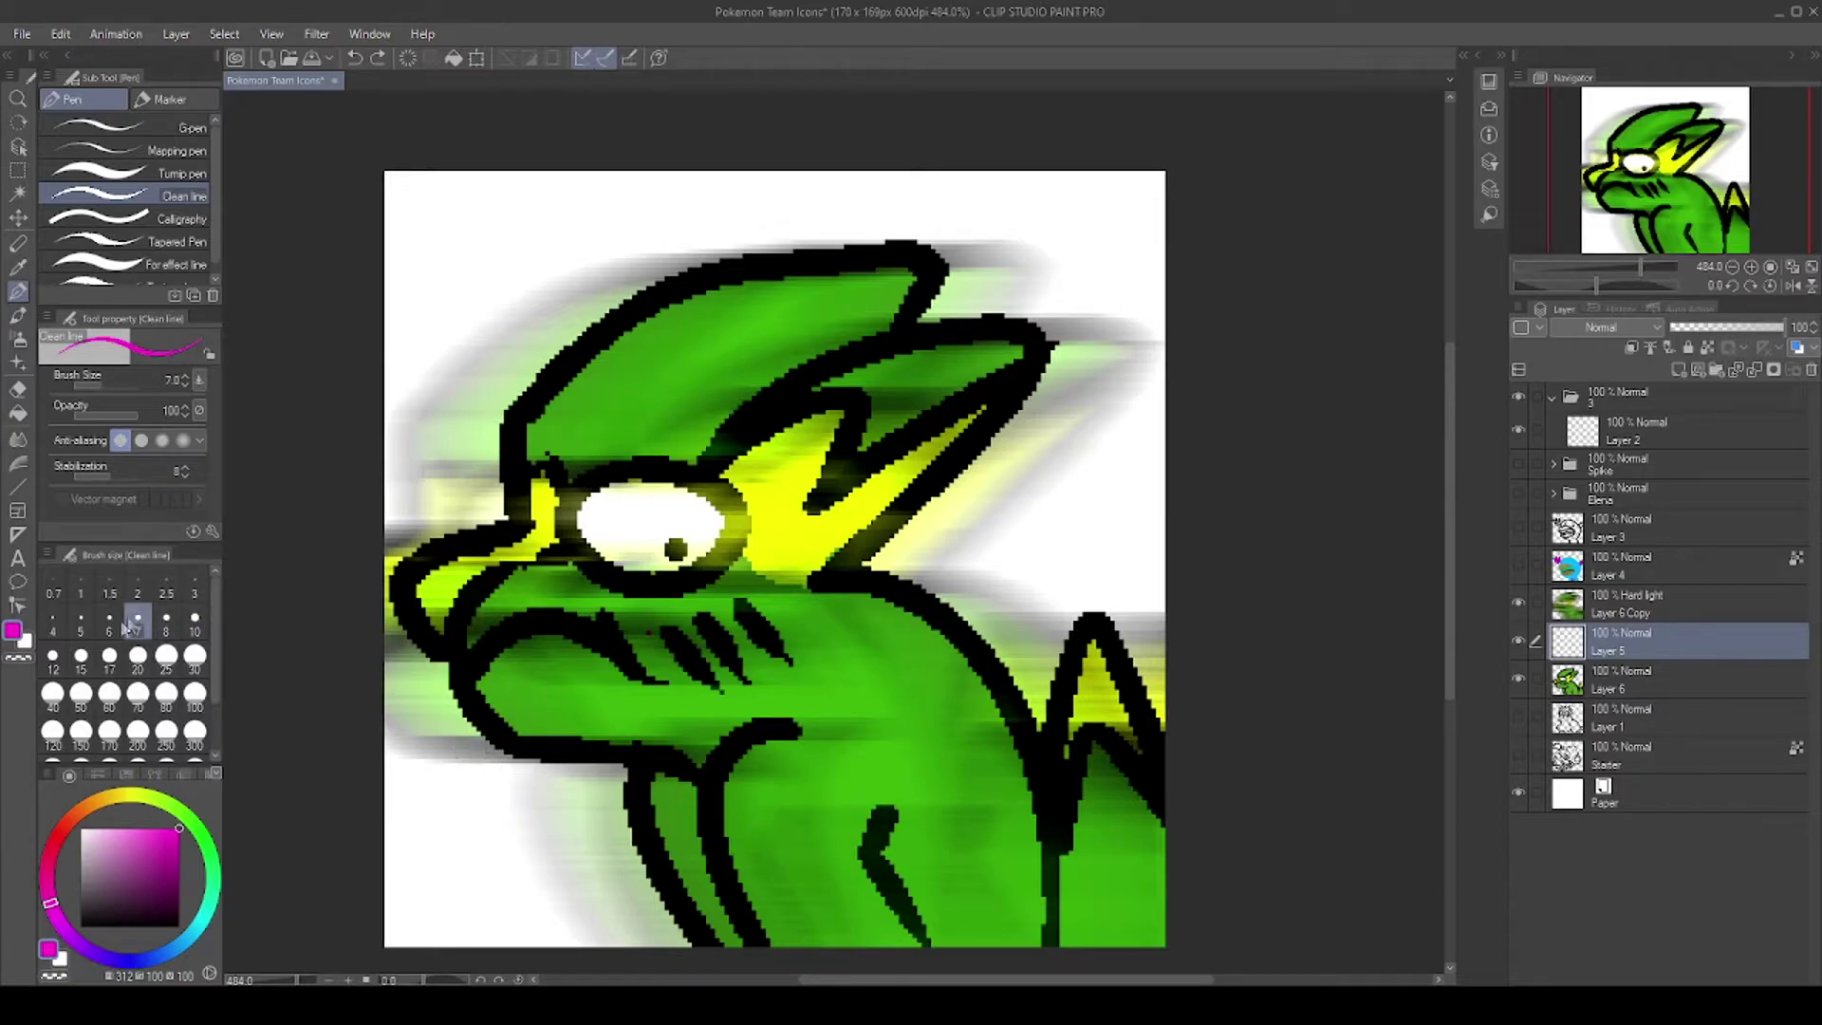
Step: Set the brush size to 5 and paint magenta strokes along the three slanted cheek marks
{"action": "left_click", "coordinate": [91, 626]}
{"action": "mouse_move", "coordinate": [662, 637]}
{"action": "left_mouse_down"}
{"action": "mouse_move", "coordinate": [704, 685]}
{"action": "mouse_move", "coordinate": [737, 672]}
{"action": "left_mouse_up"}
{"action": "left_click_drag", "start_coordinate": [738, 605], "coordinate": [784, 655]}
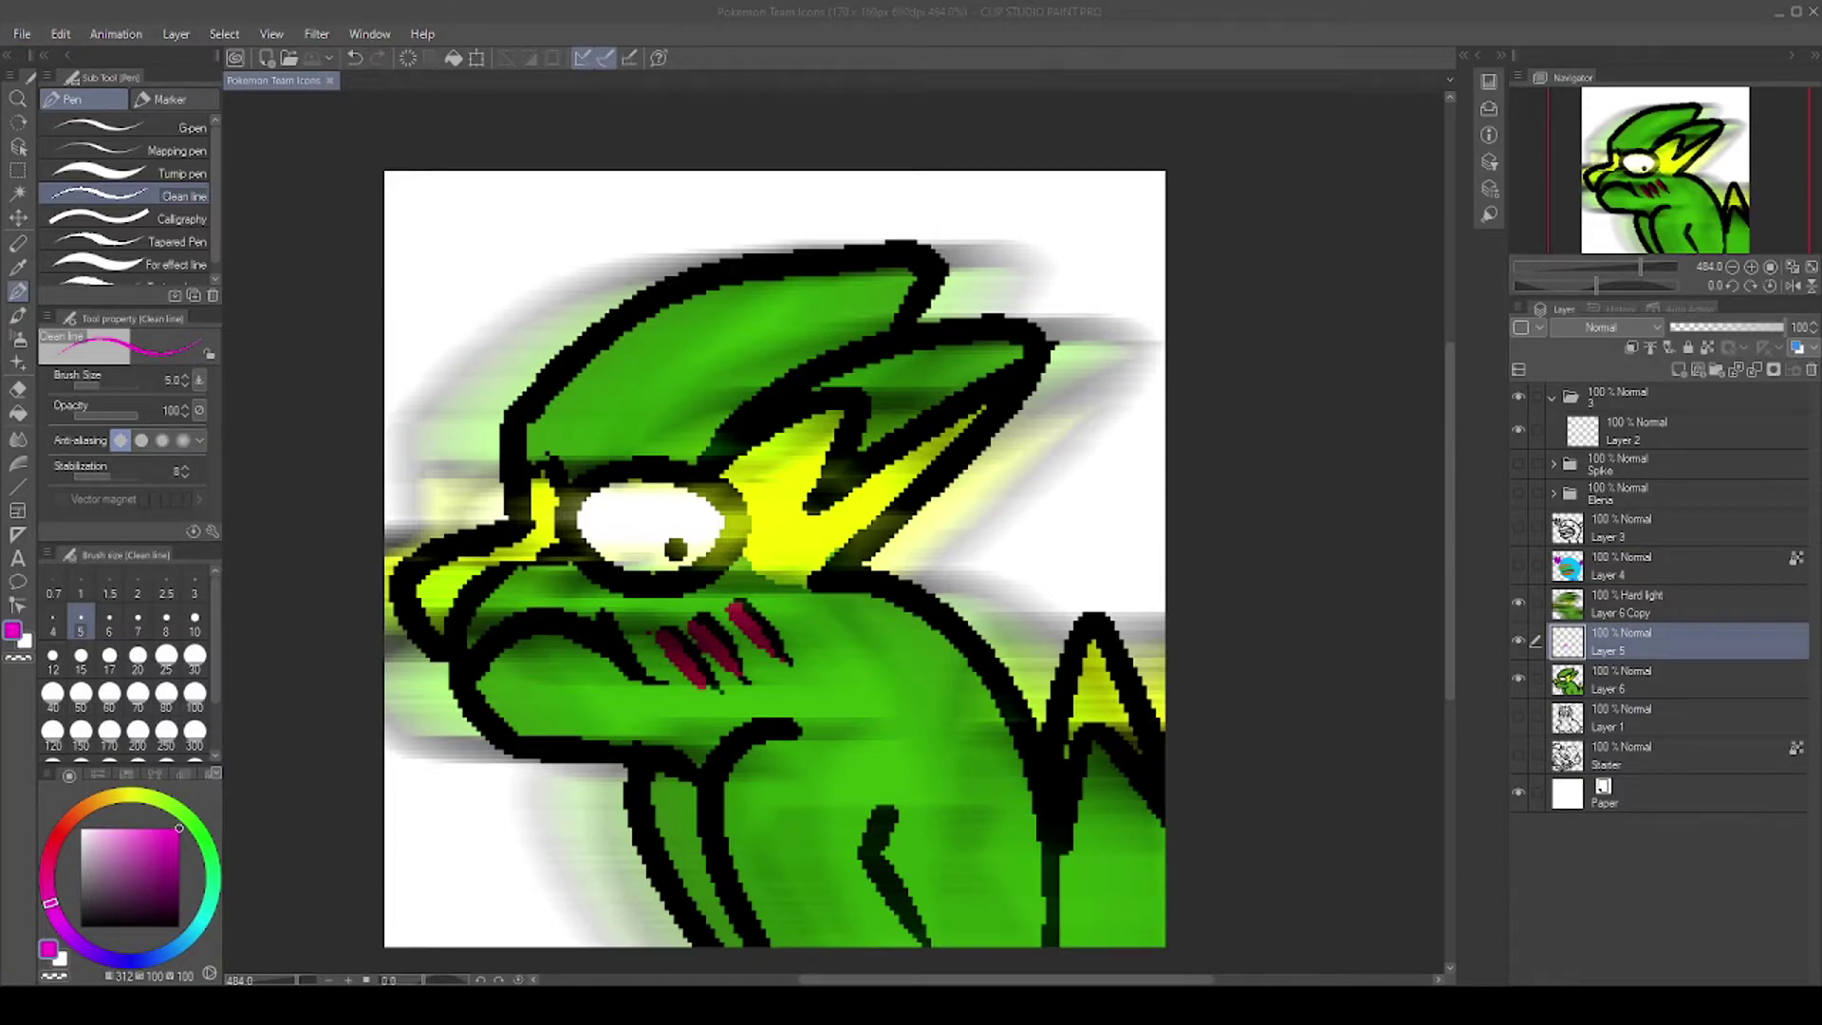
Step: Close the drawing program
{"action": "left_click", "coordinate": [899, 5]}
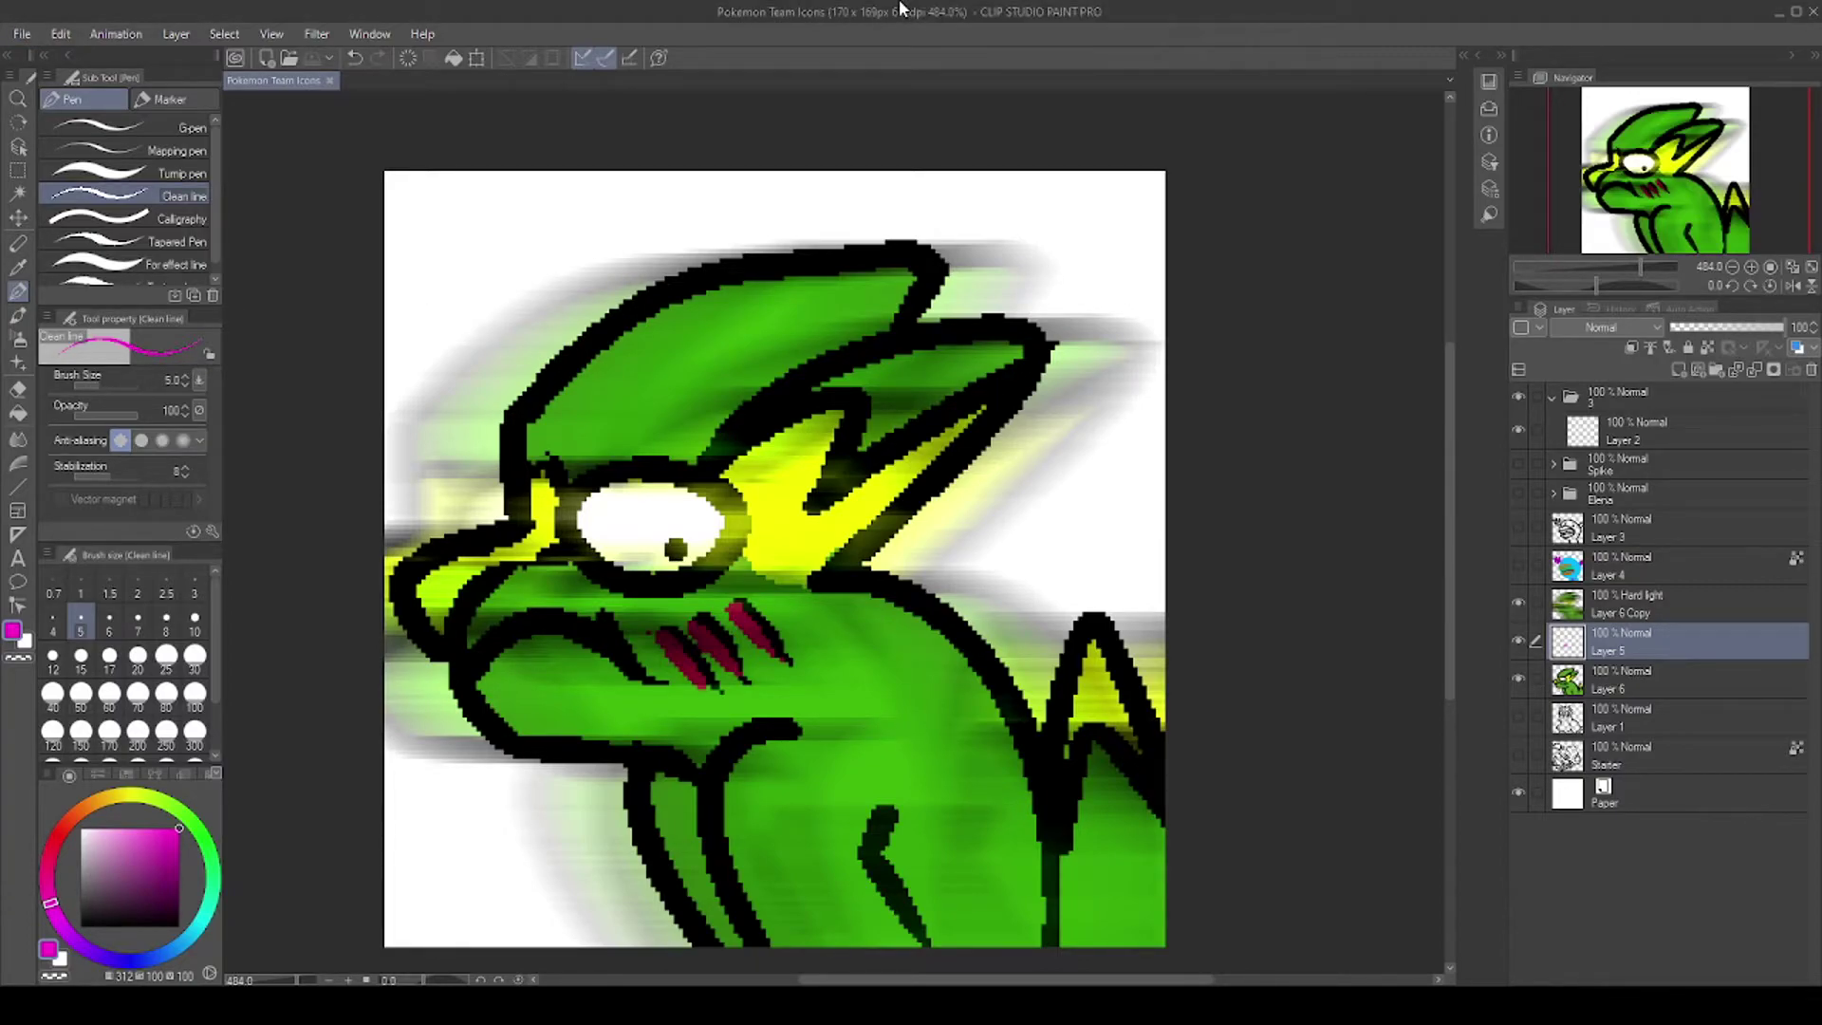
{"action": "left_click", "coordinate": [1812, 14]}
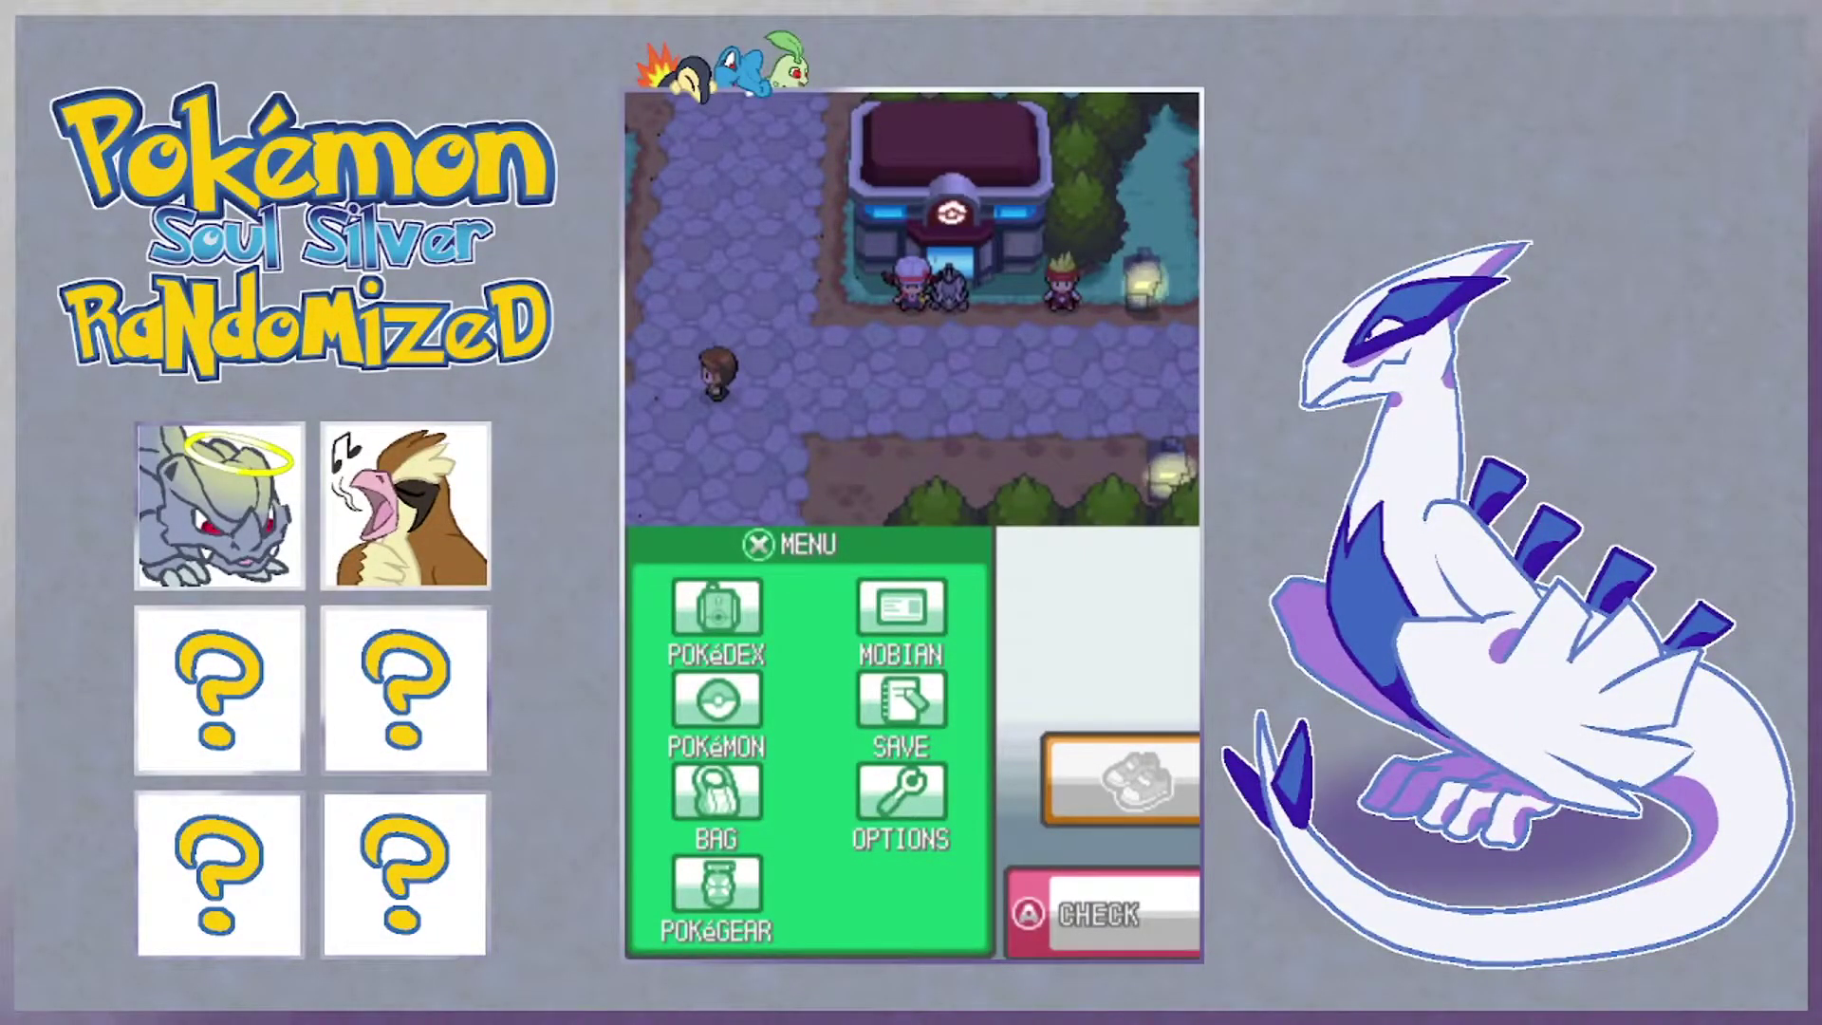
{"action": "key", "text": "Down"}
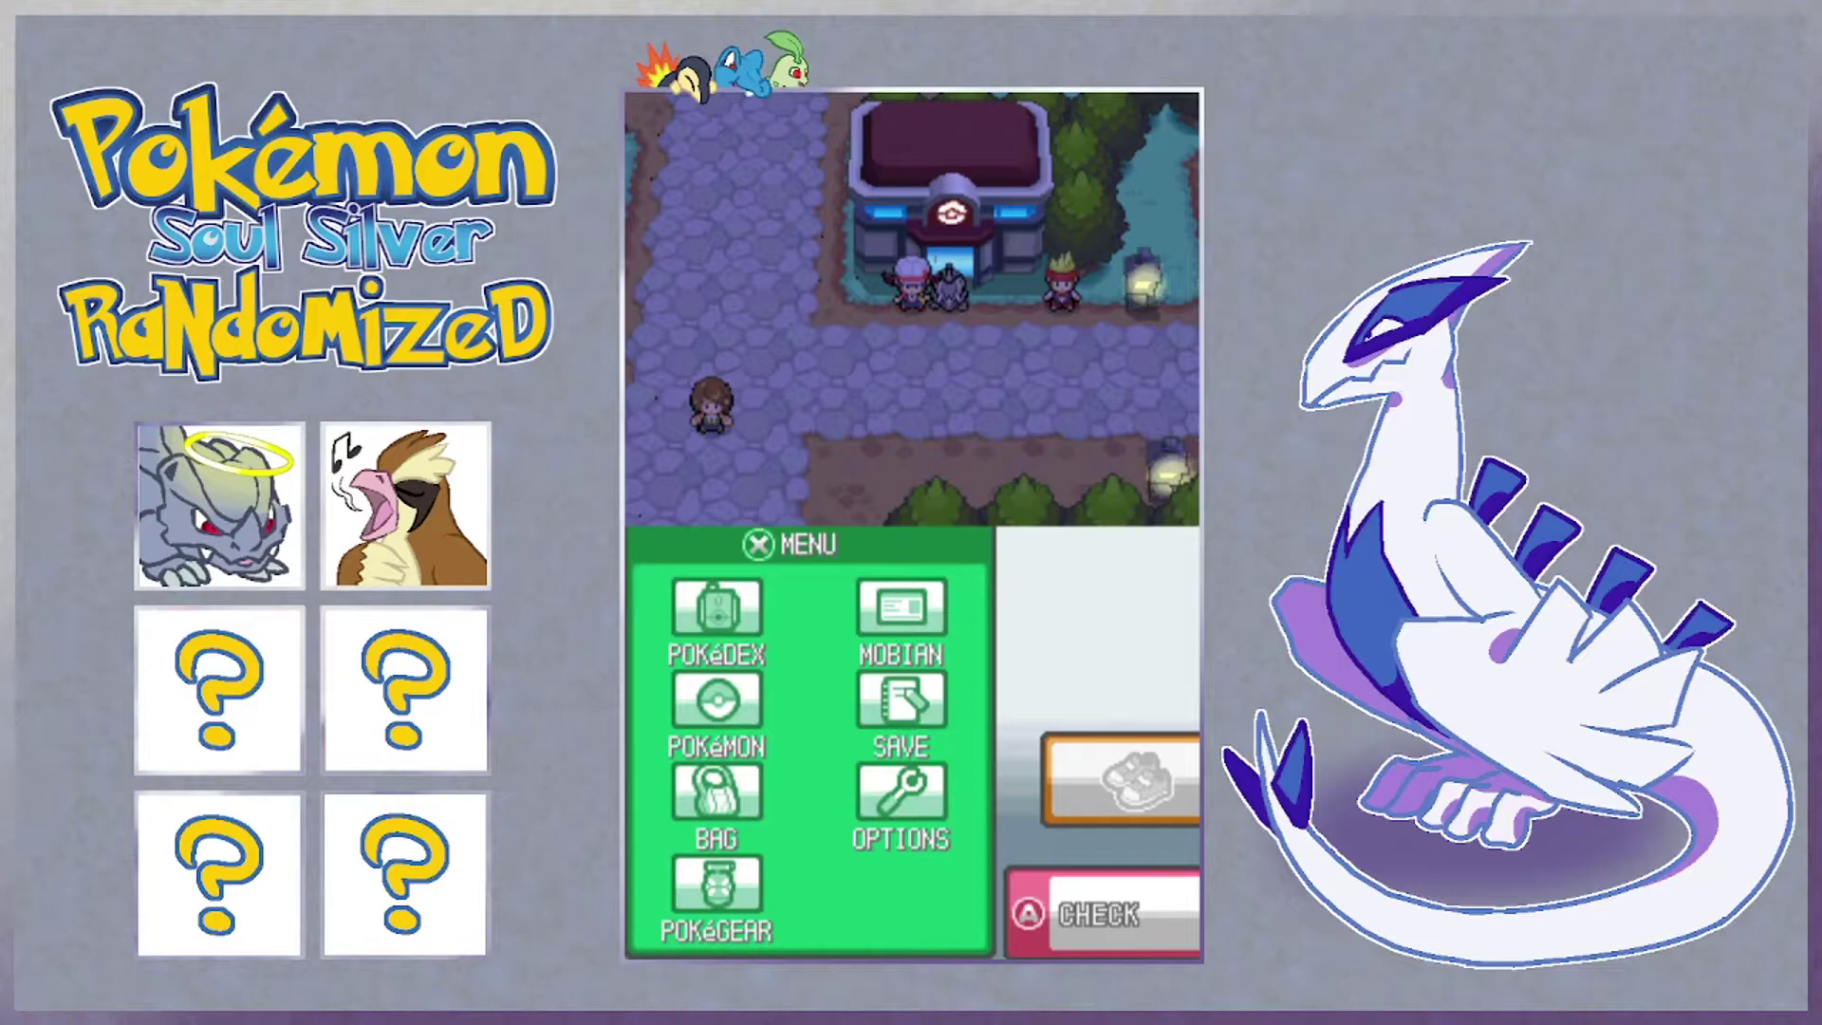
{"action": "key", "text": "Right"}
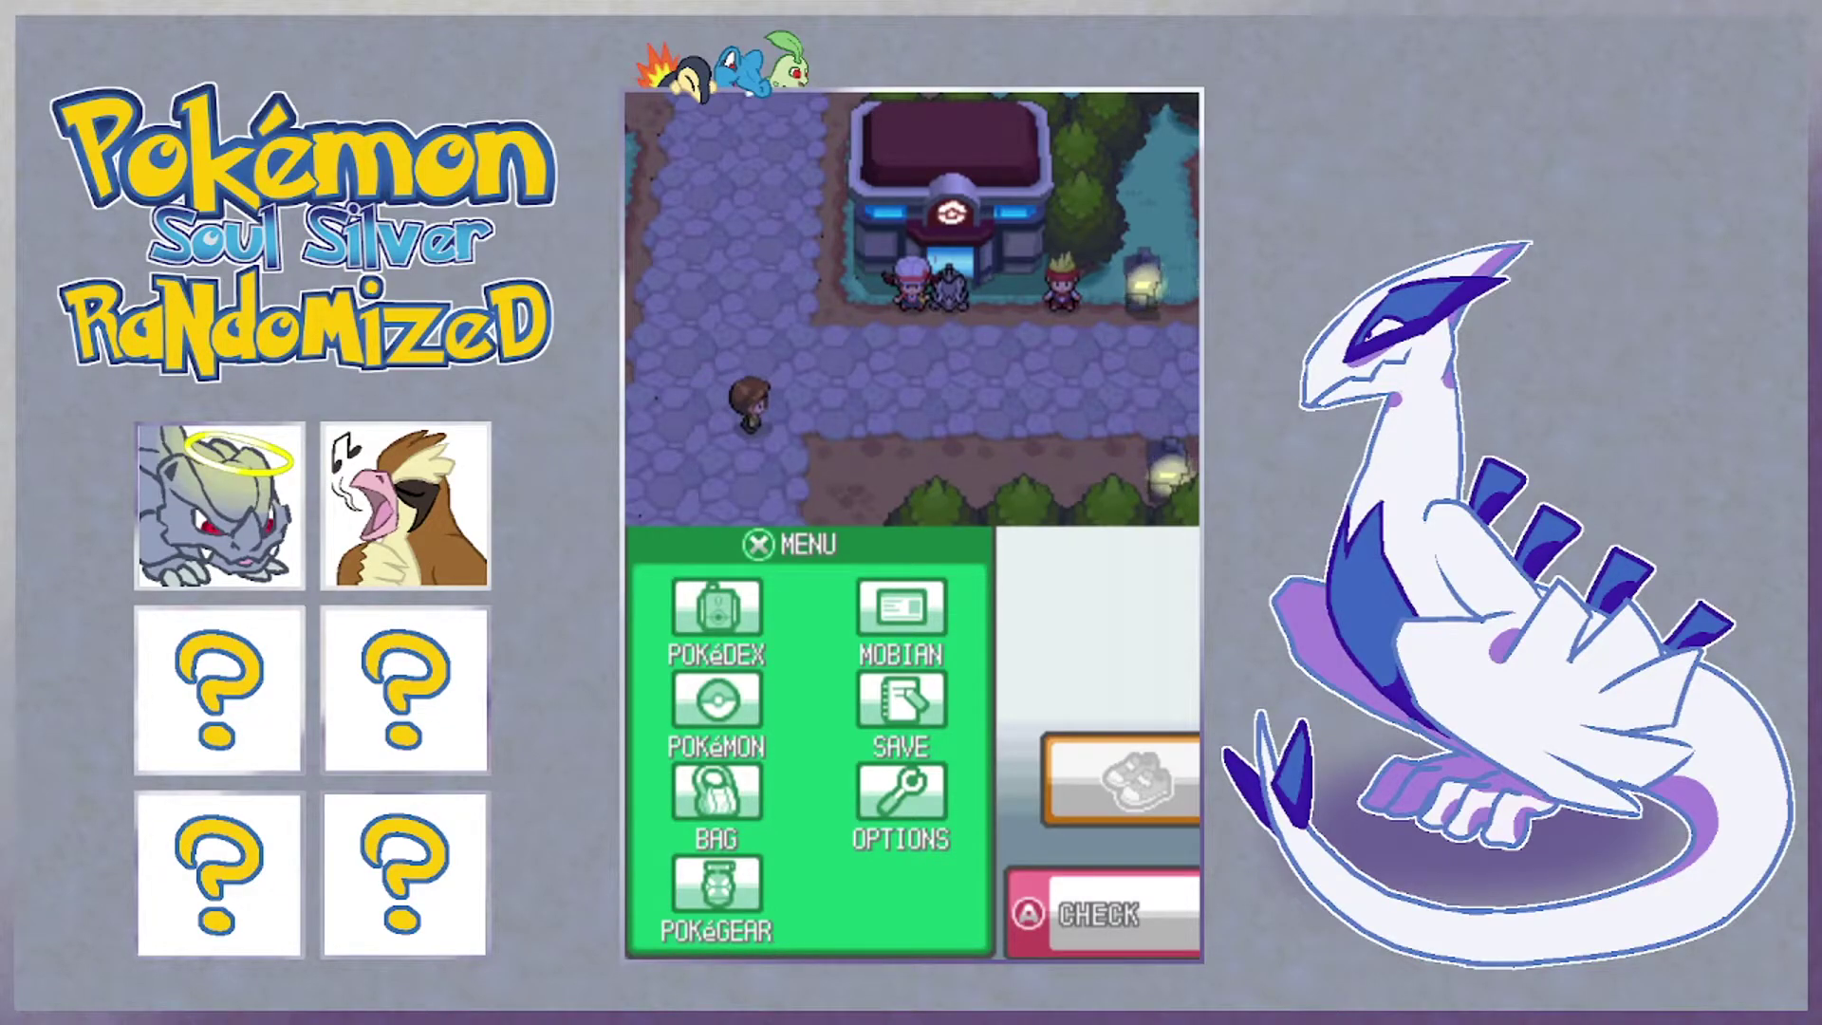
{"action": "key", "text": "Right"}
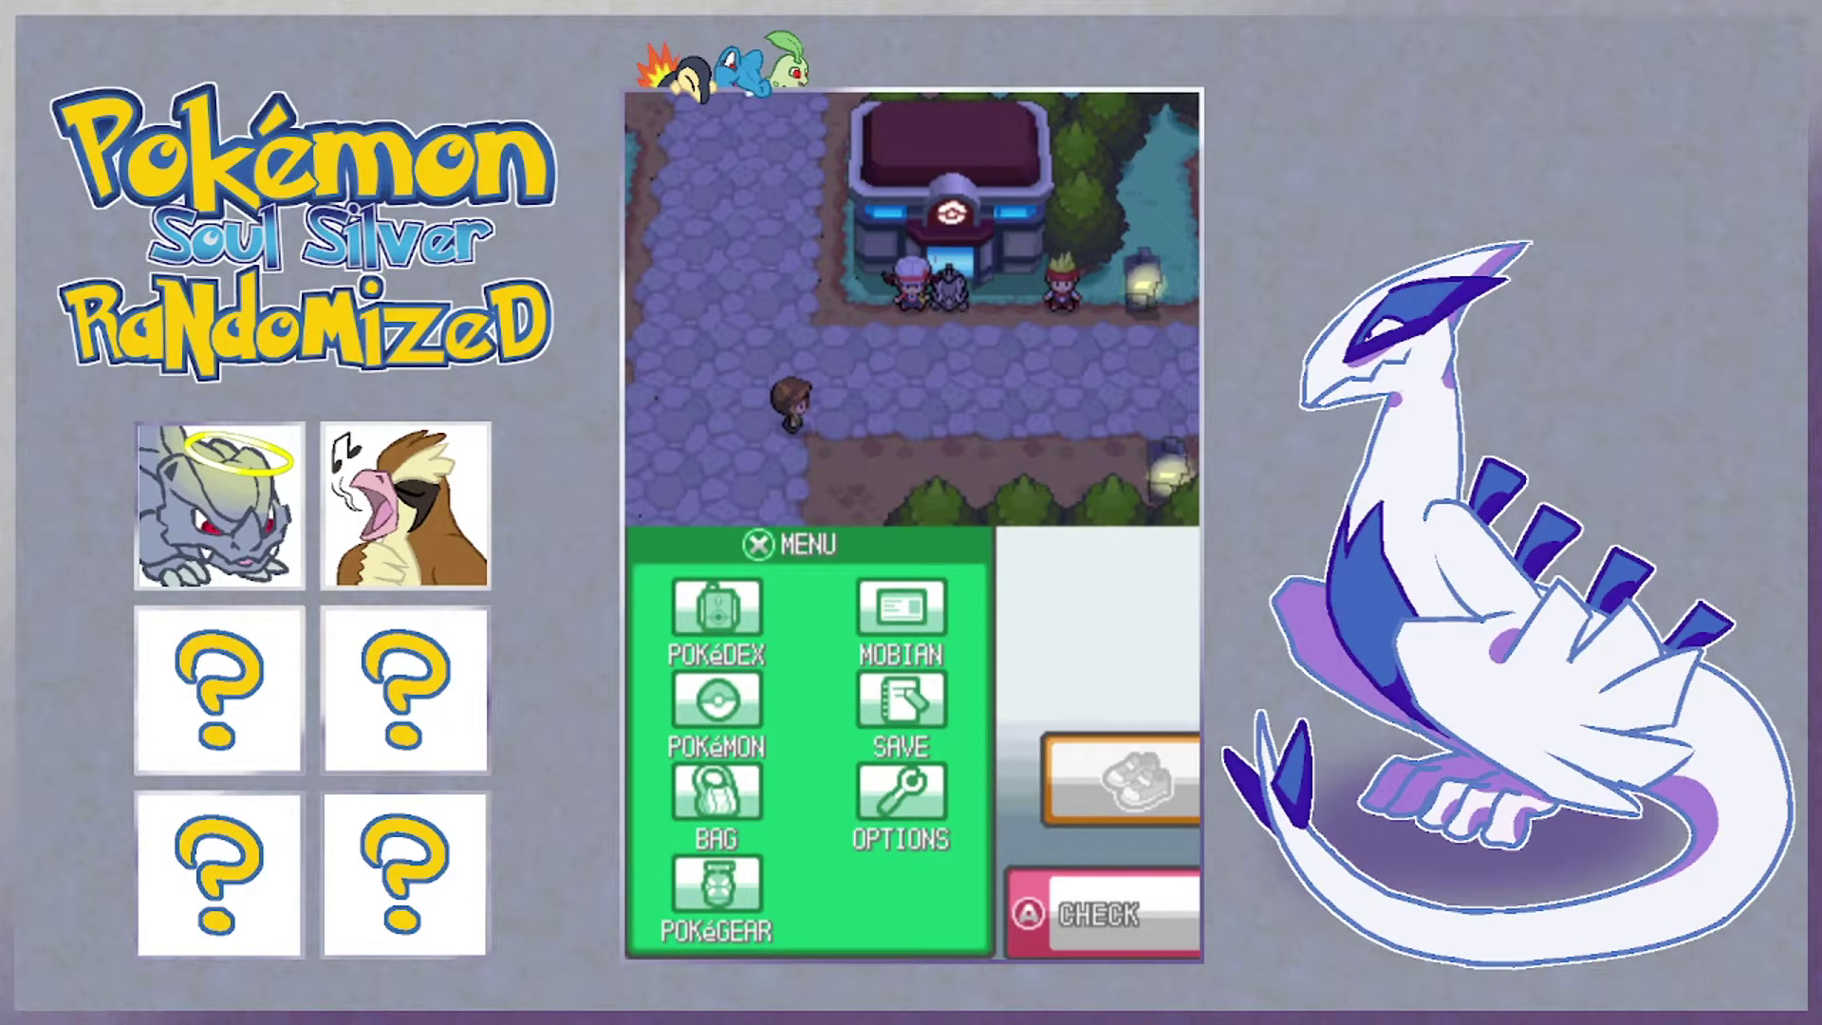
{"action": "key", "text": "Up"}
{"action": "key", "text": "Down"}
{"action": "key", "text": "Left"}
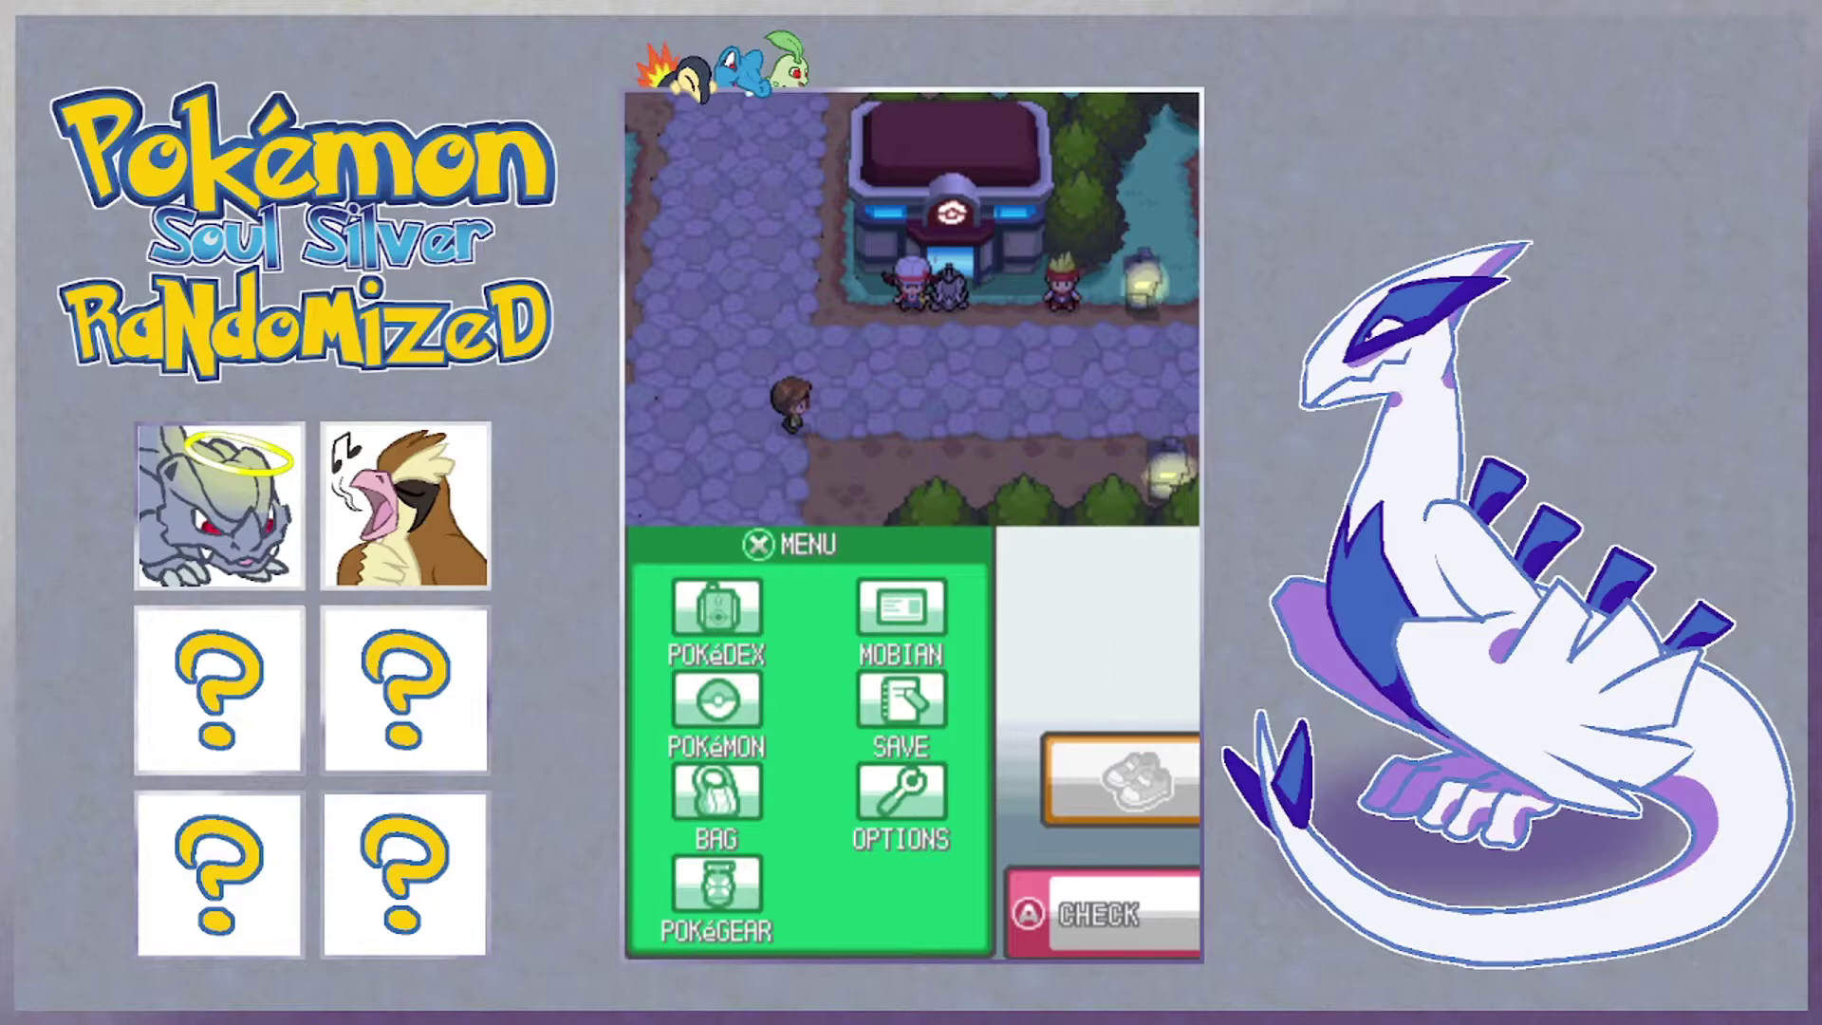
{"action": "key", "text": "Left"}
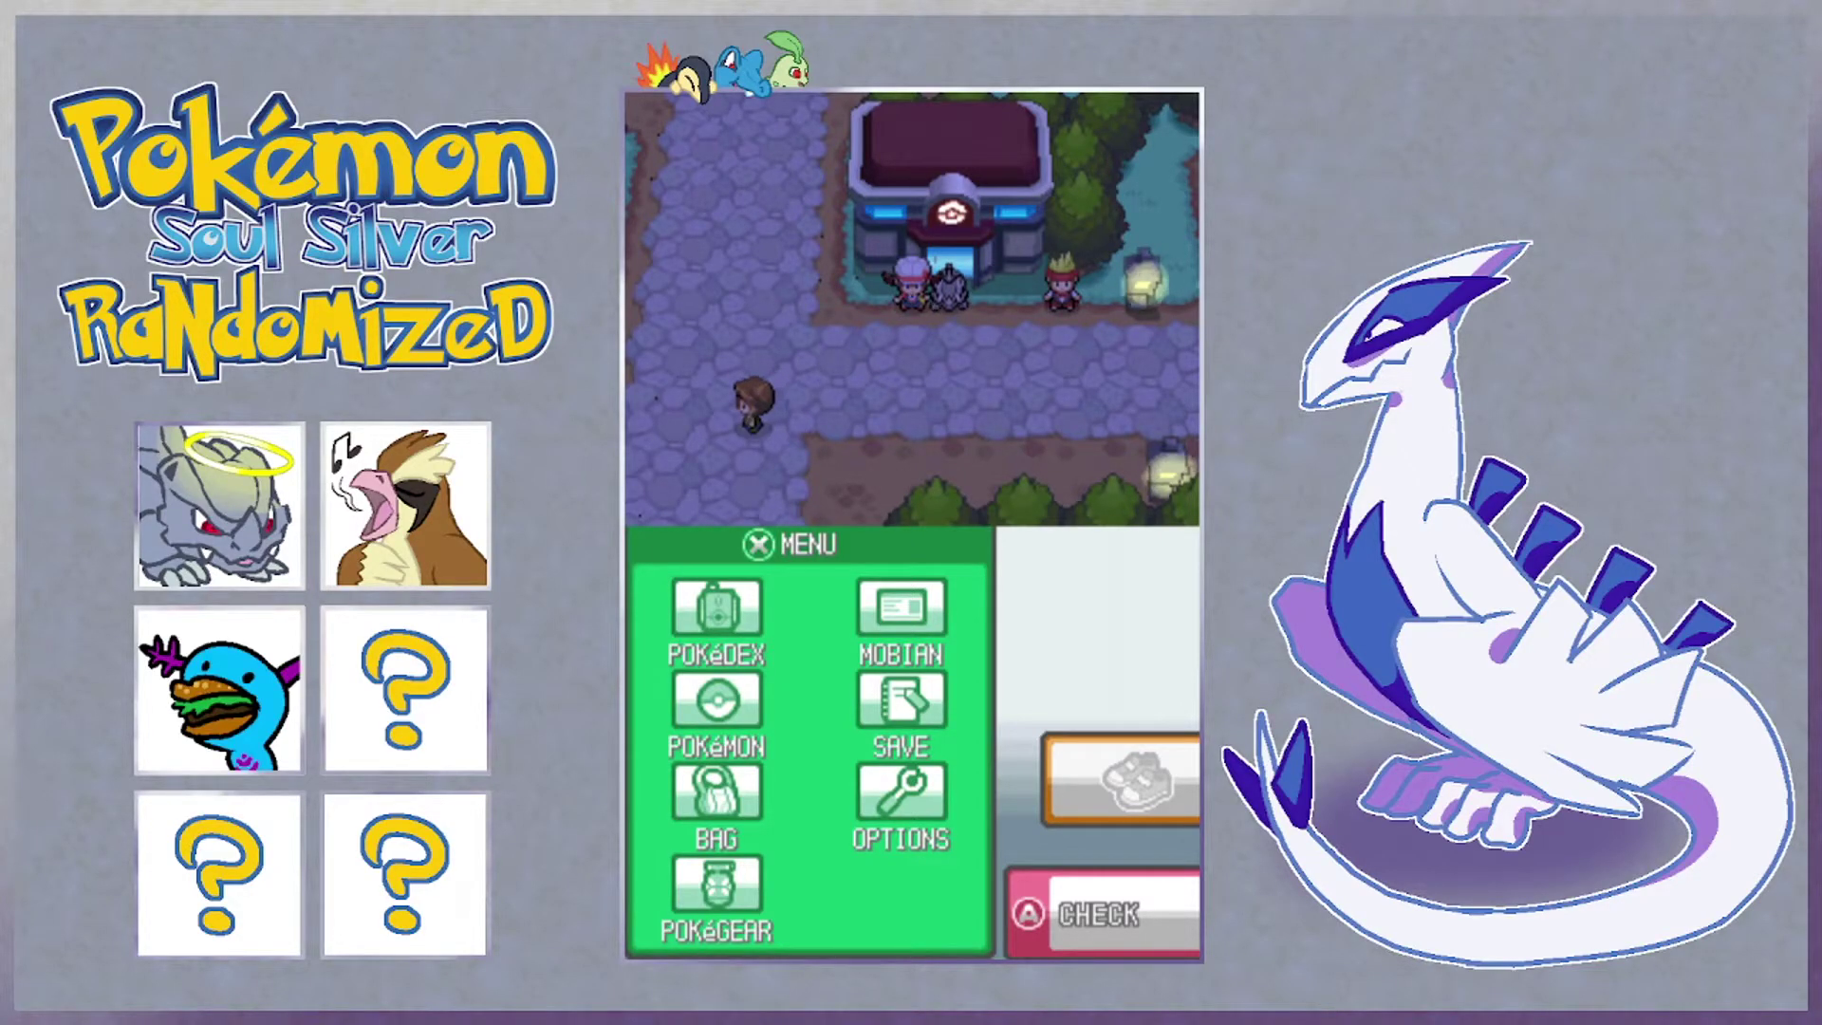
{"action": "key", "text": "Down"}
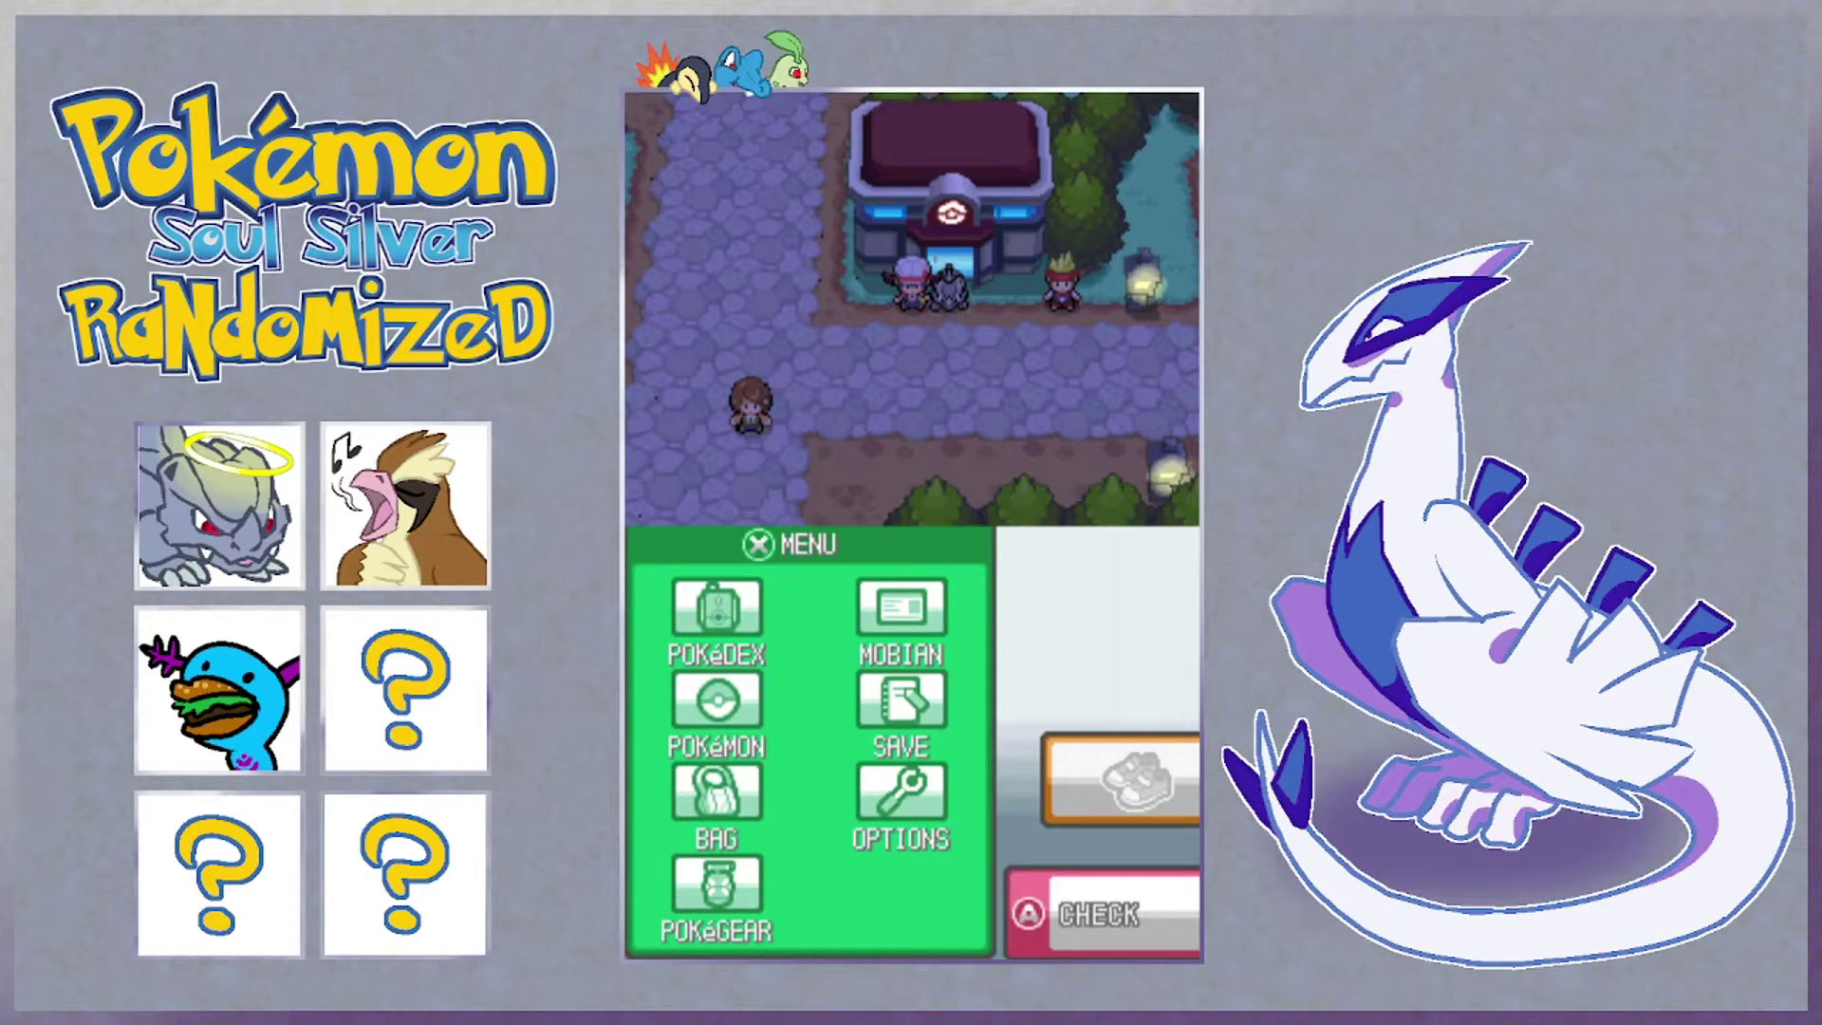
{"action": "key", "text": "Right"}
{"action": "key", "text": "Up"}
{"action": "key", "text": "Down"}
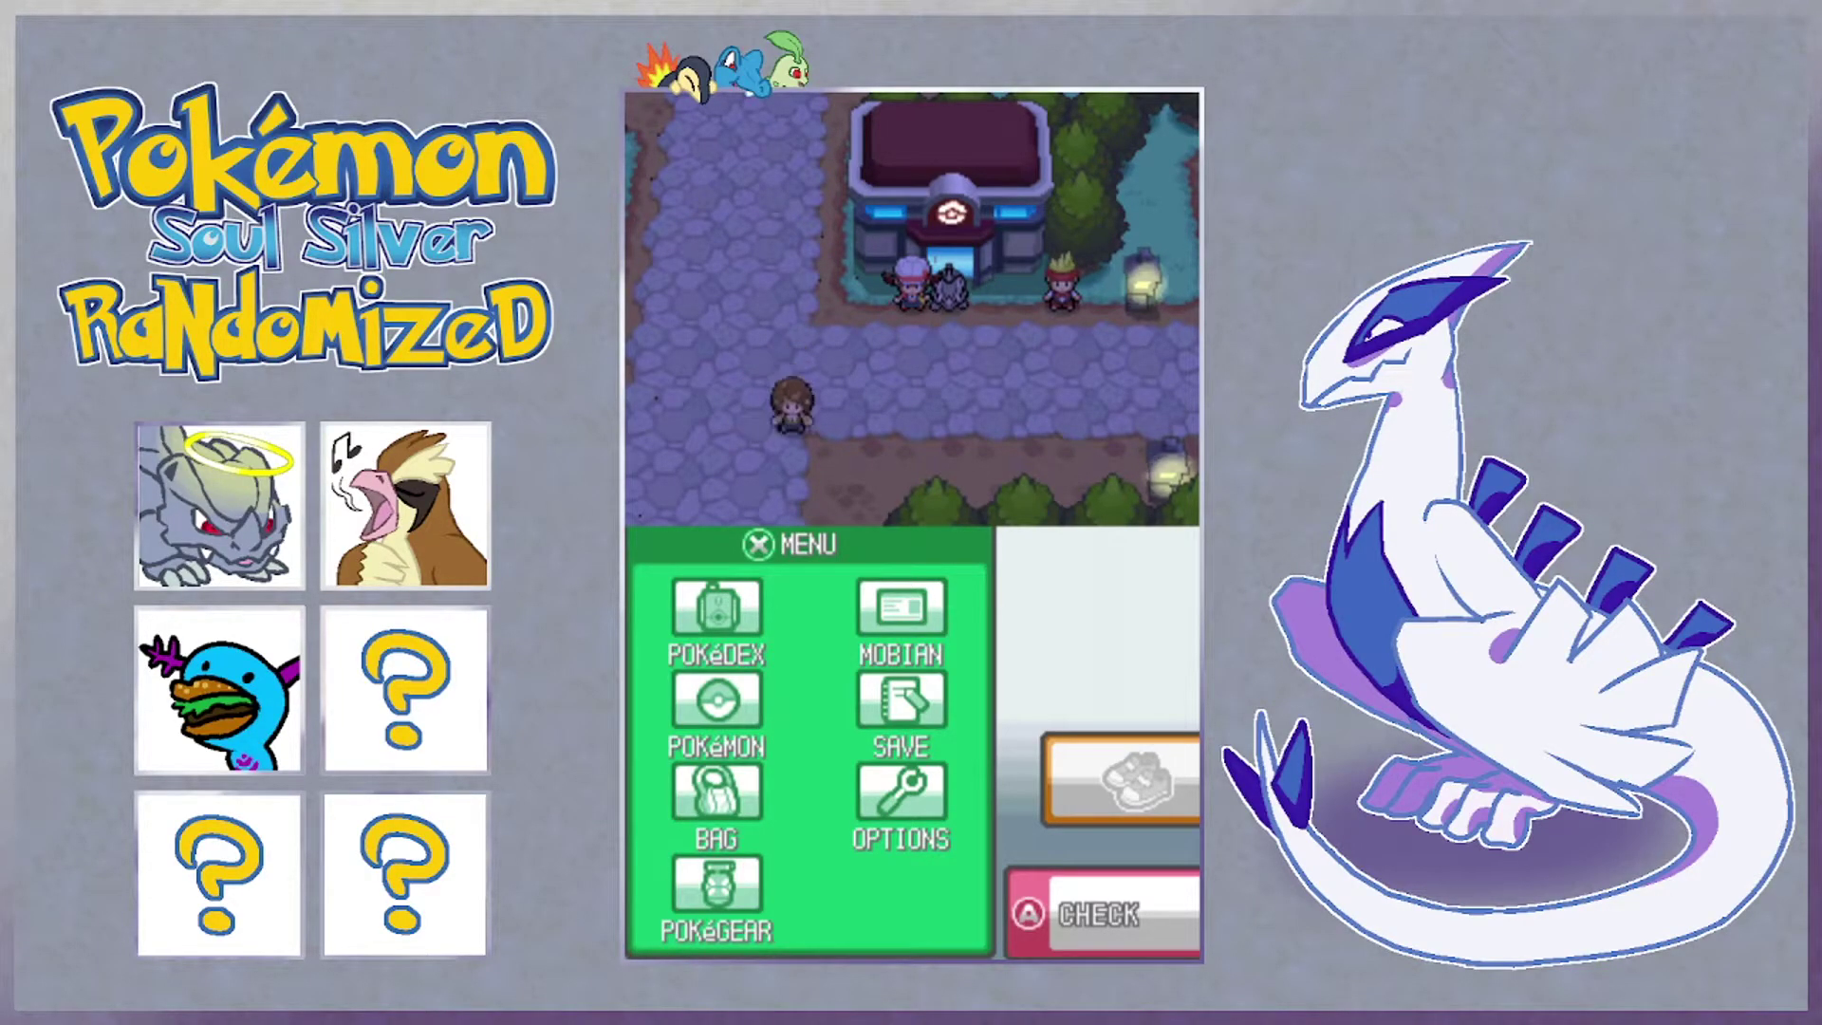
{"action": "key", "text": "Up"}
{"action": "key", "text": "Left"}
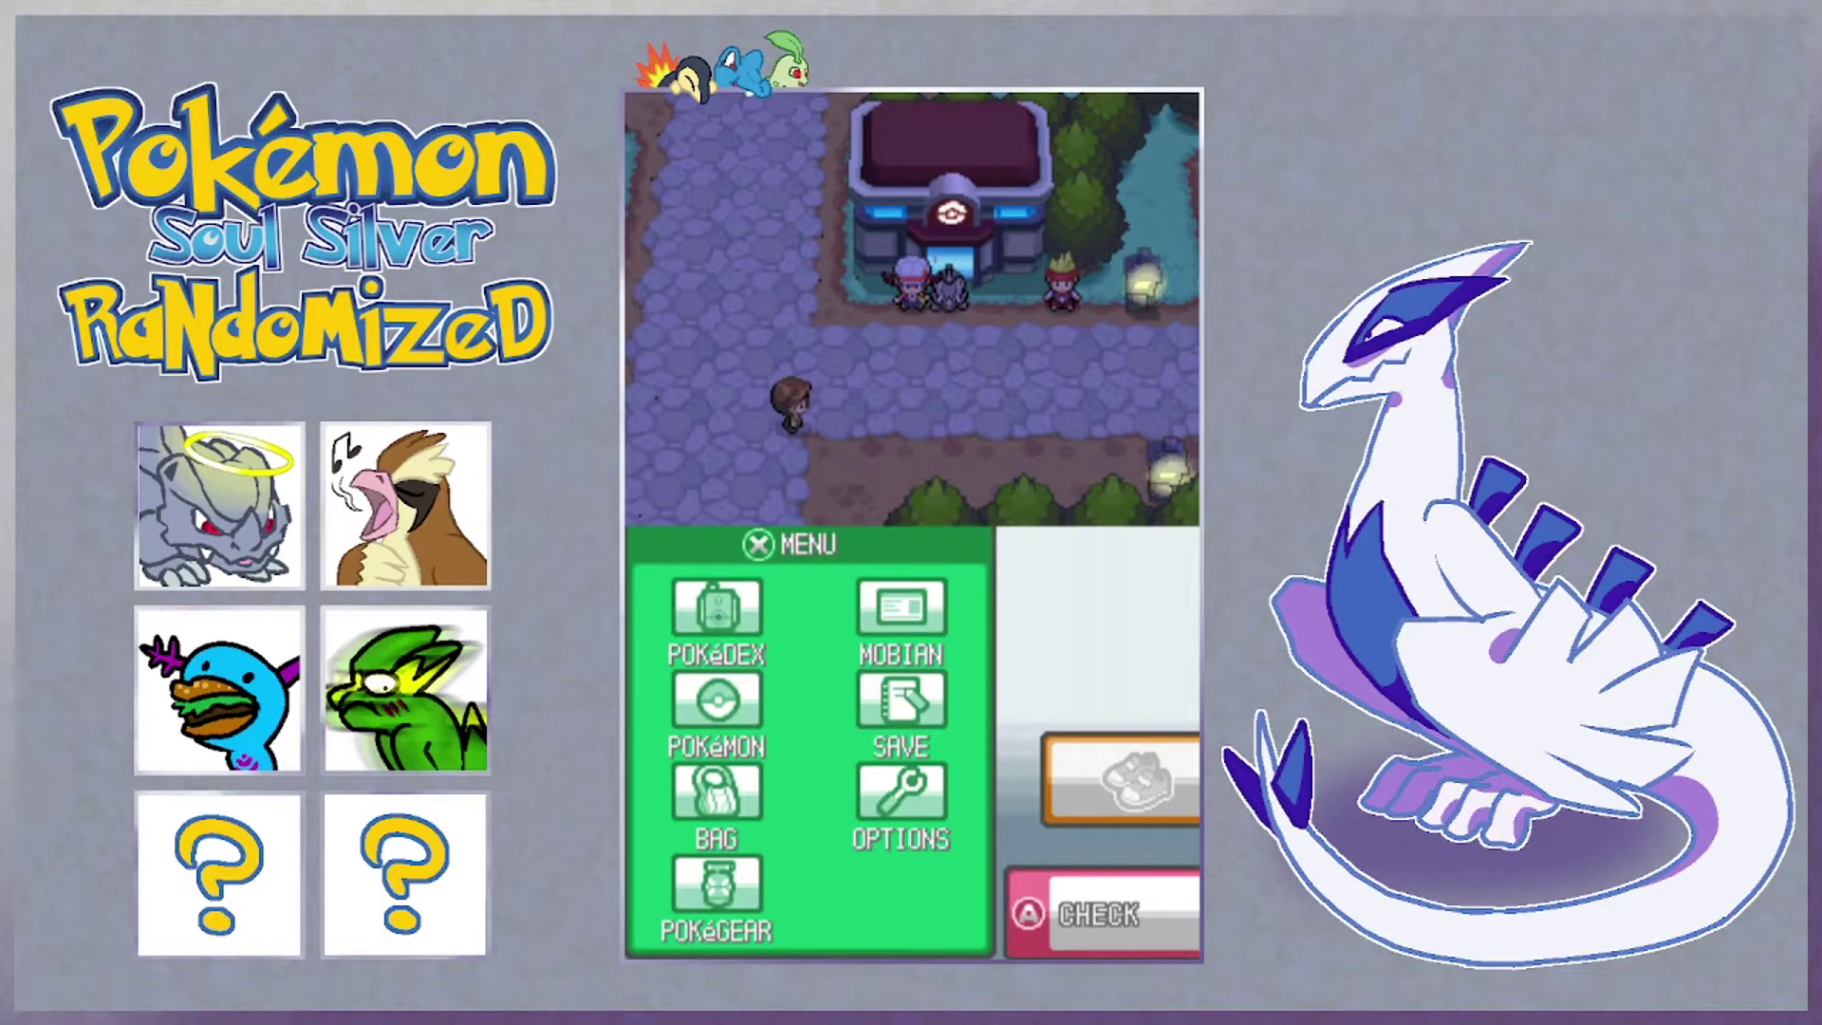
{"action": "key", "text": "Left"}
{"action": "key", "text": "Down"}
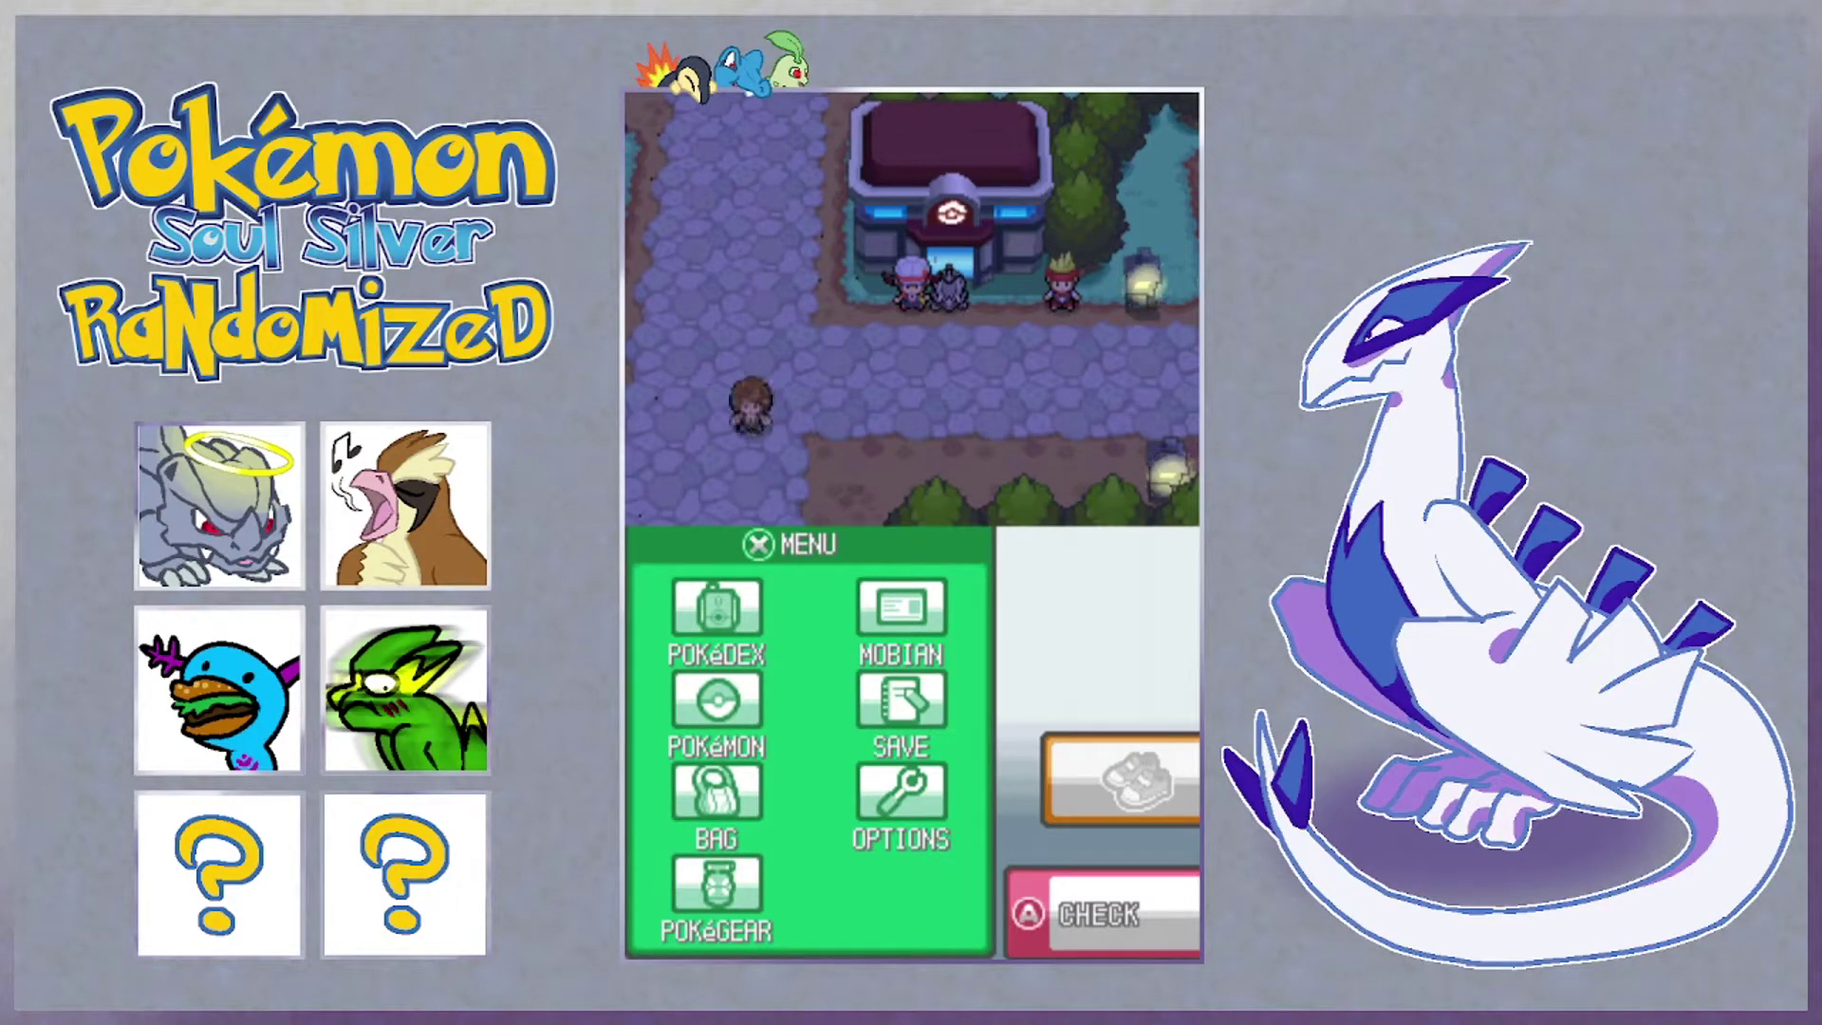
{"action": "key", "text": "Up"}
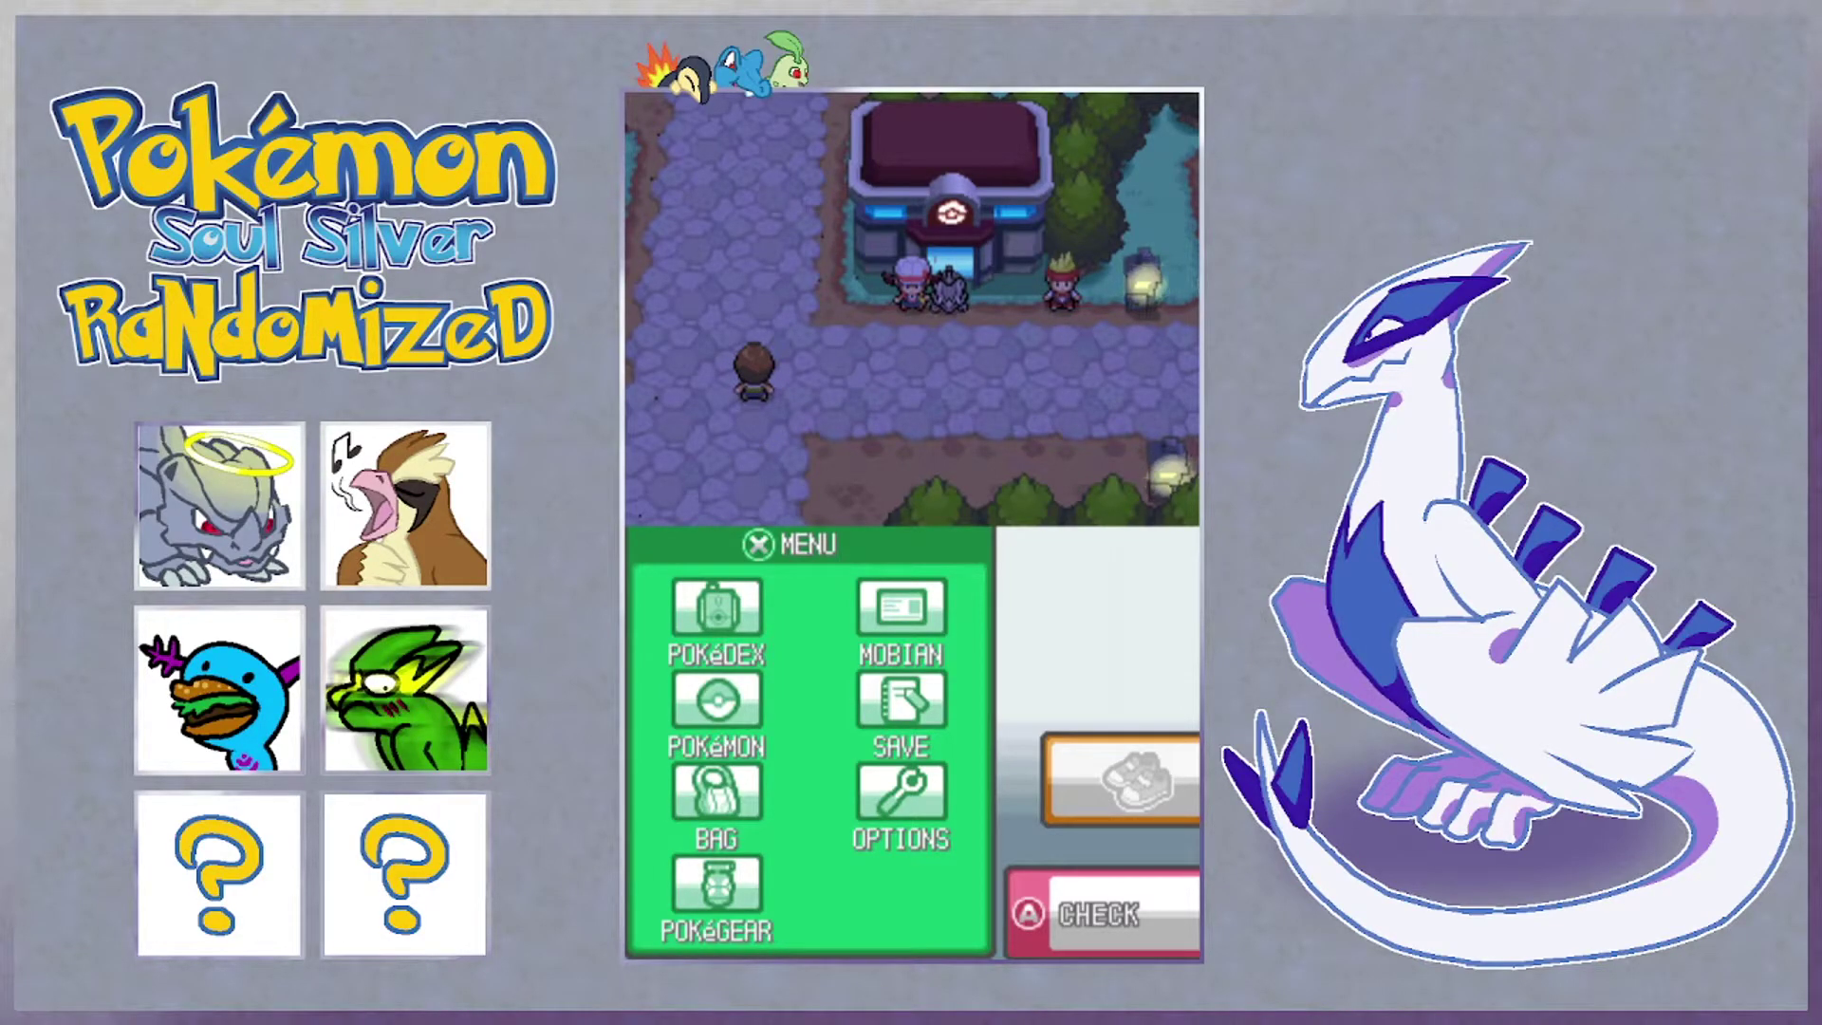
{"action": "key", "text": "Left"}
{"action": "key", "text": "Up"}
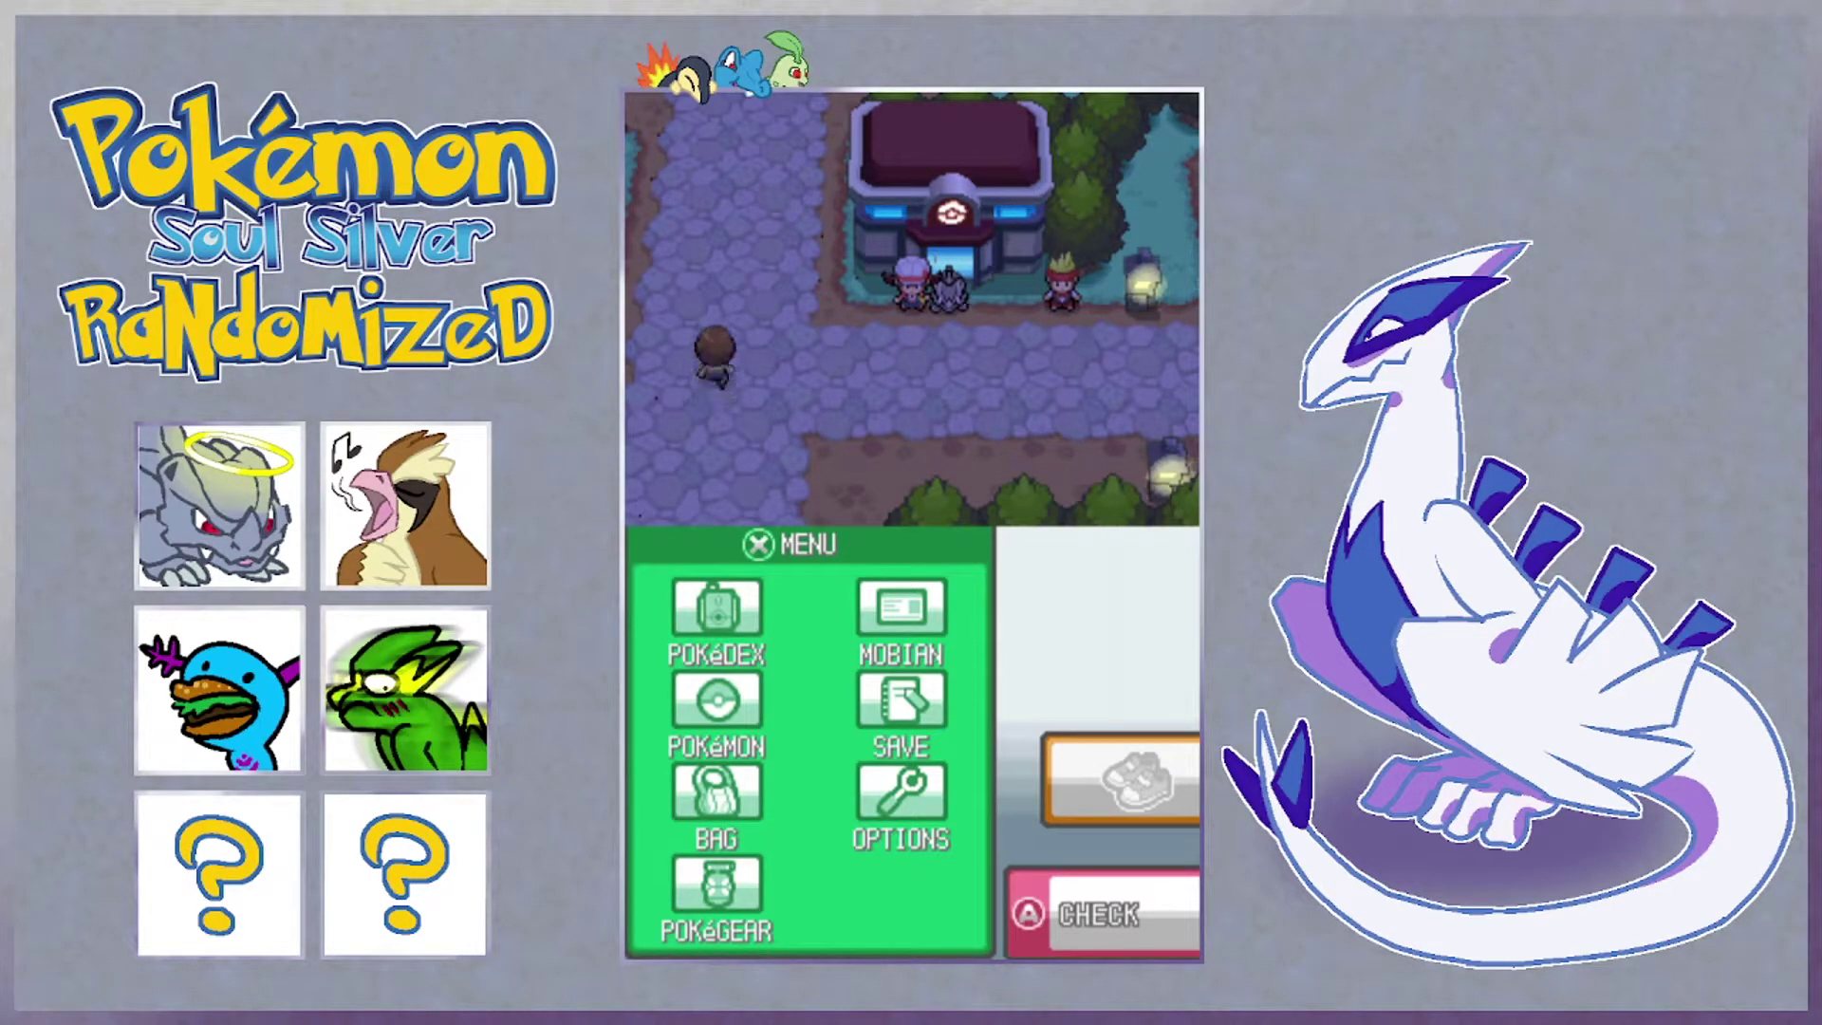
{"action": "key", "text": "Right"}
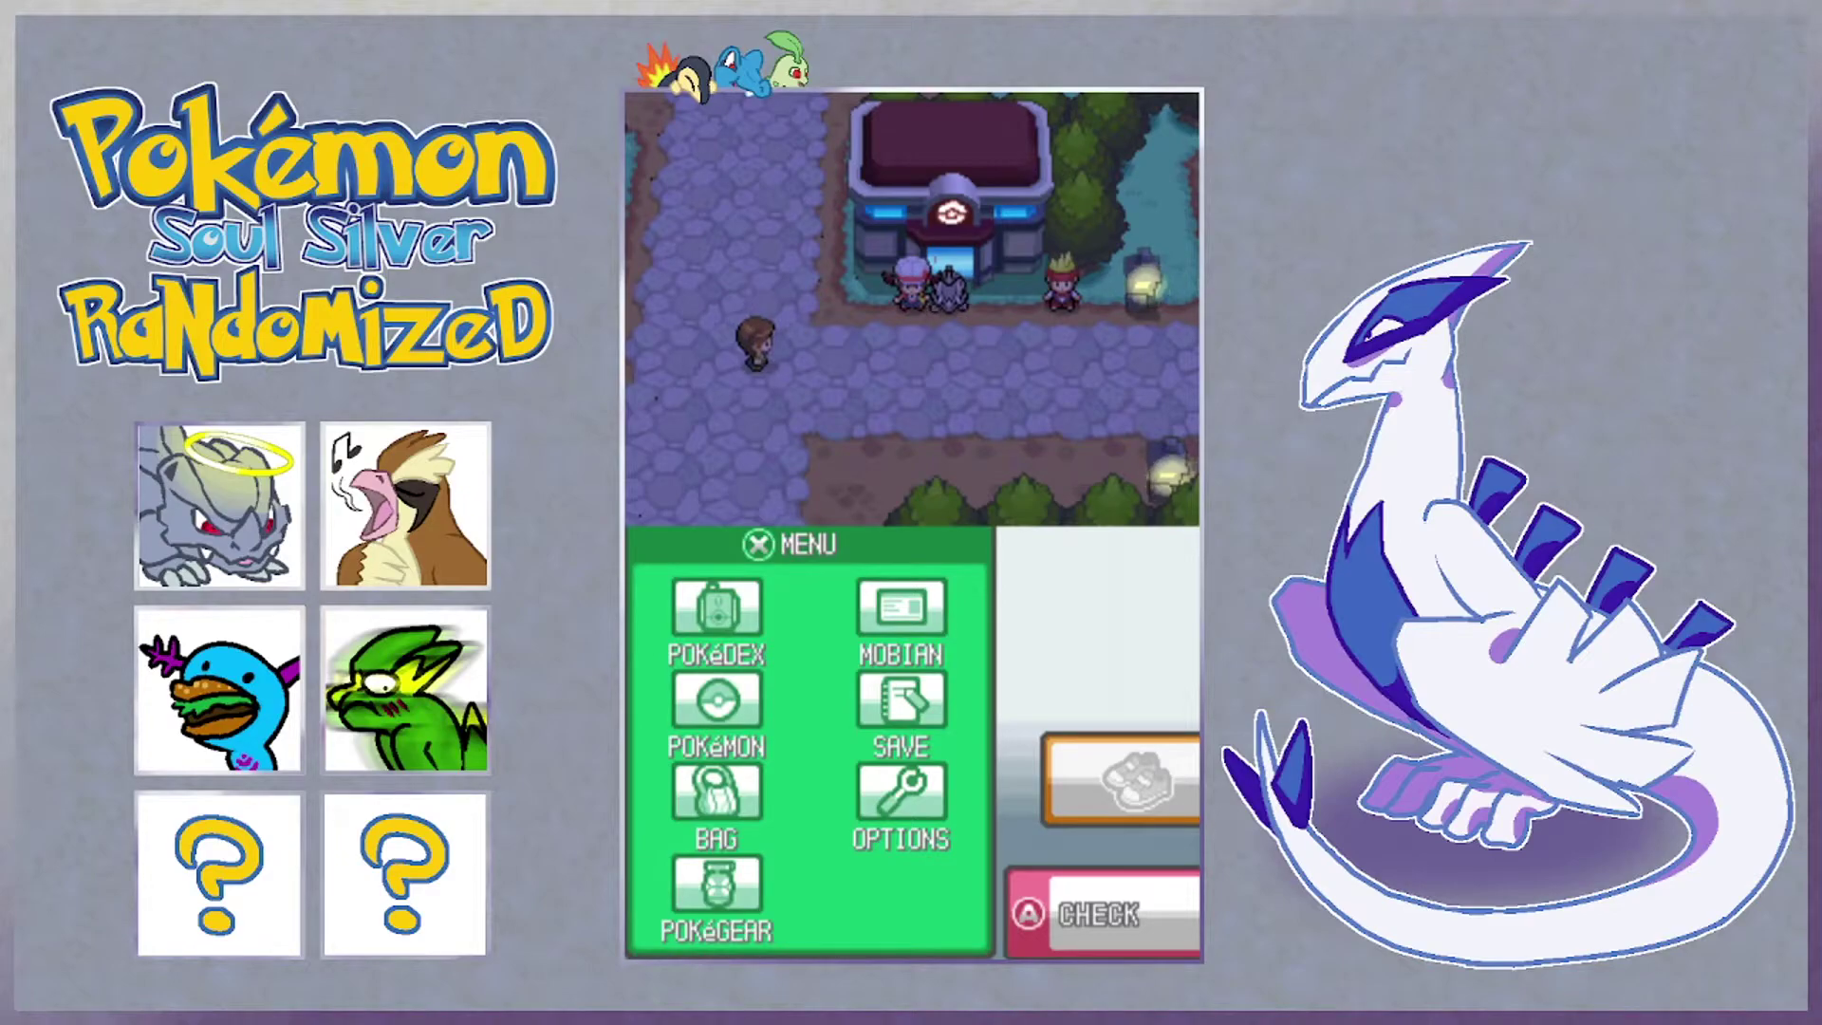
{"action": "key", "text": "Right"}
{"action": "key", "text": "Up"}
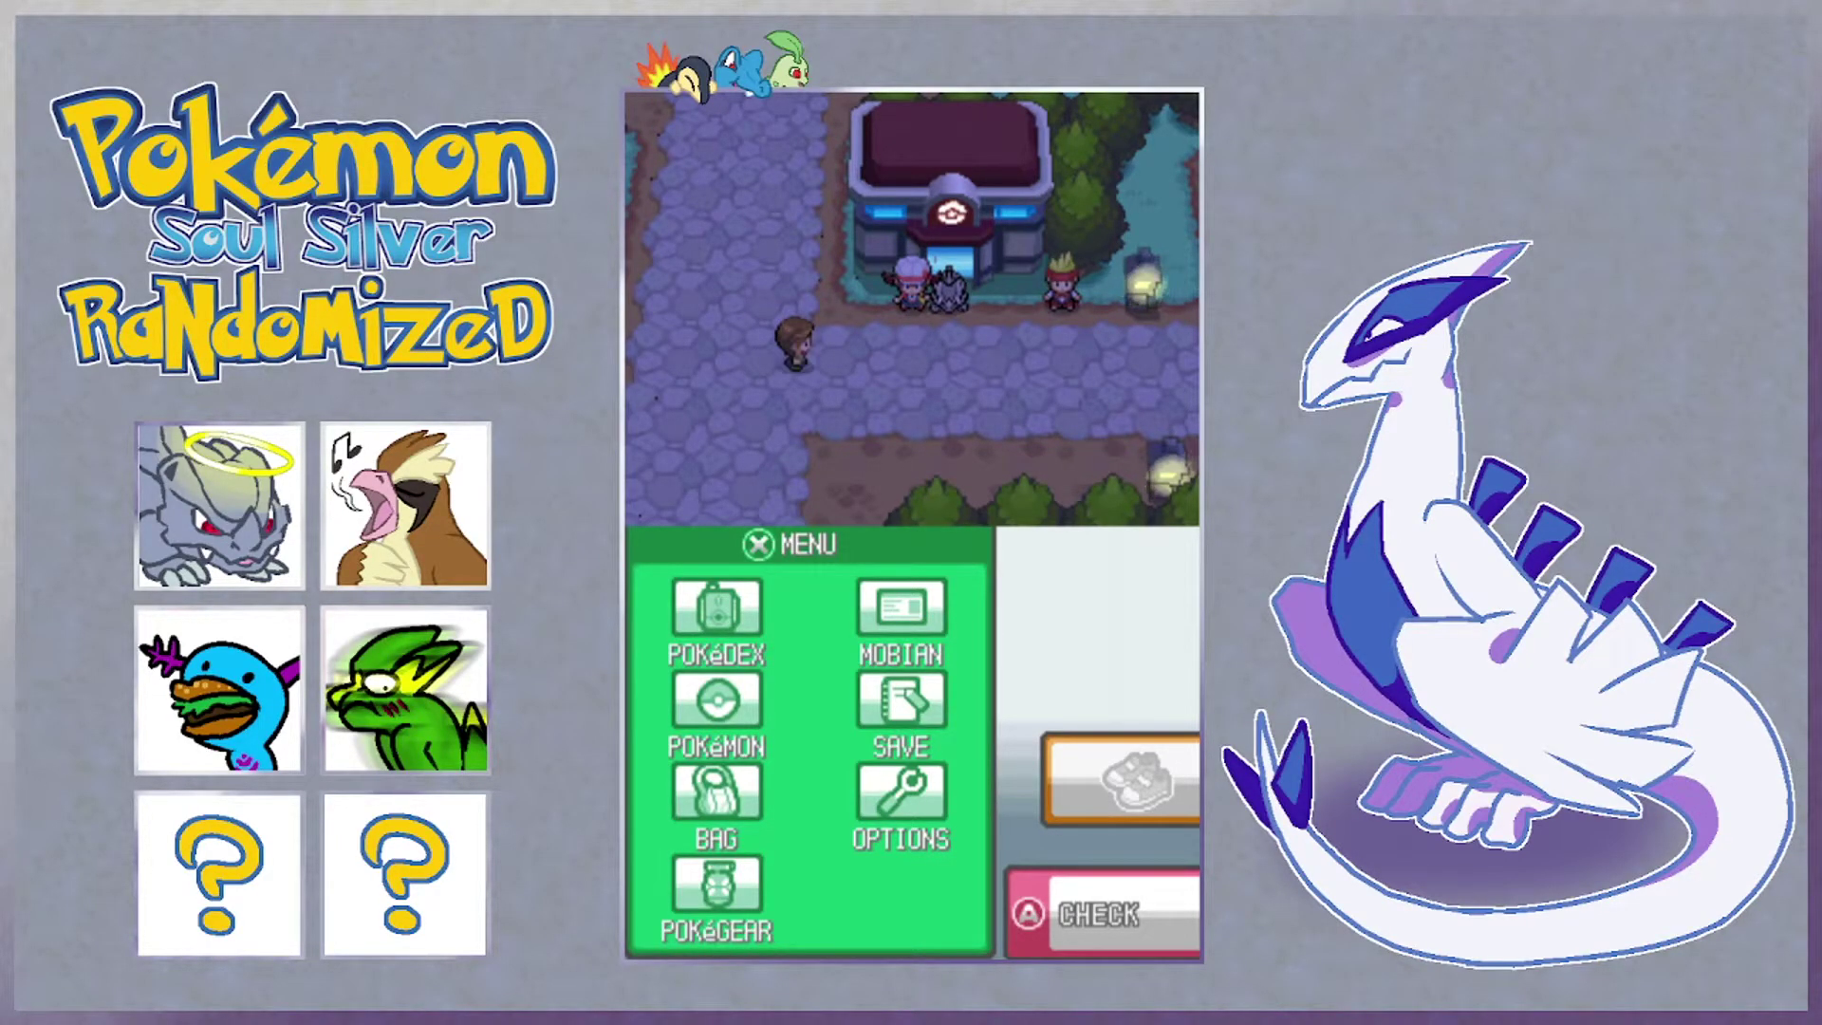
{"action": "key", "text": "Down"}
{"action": "key", "text": "Left"}
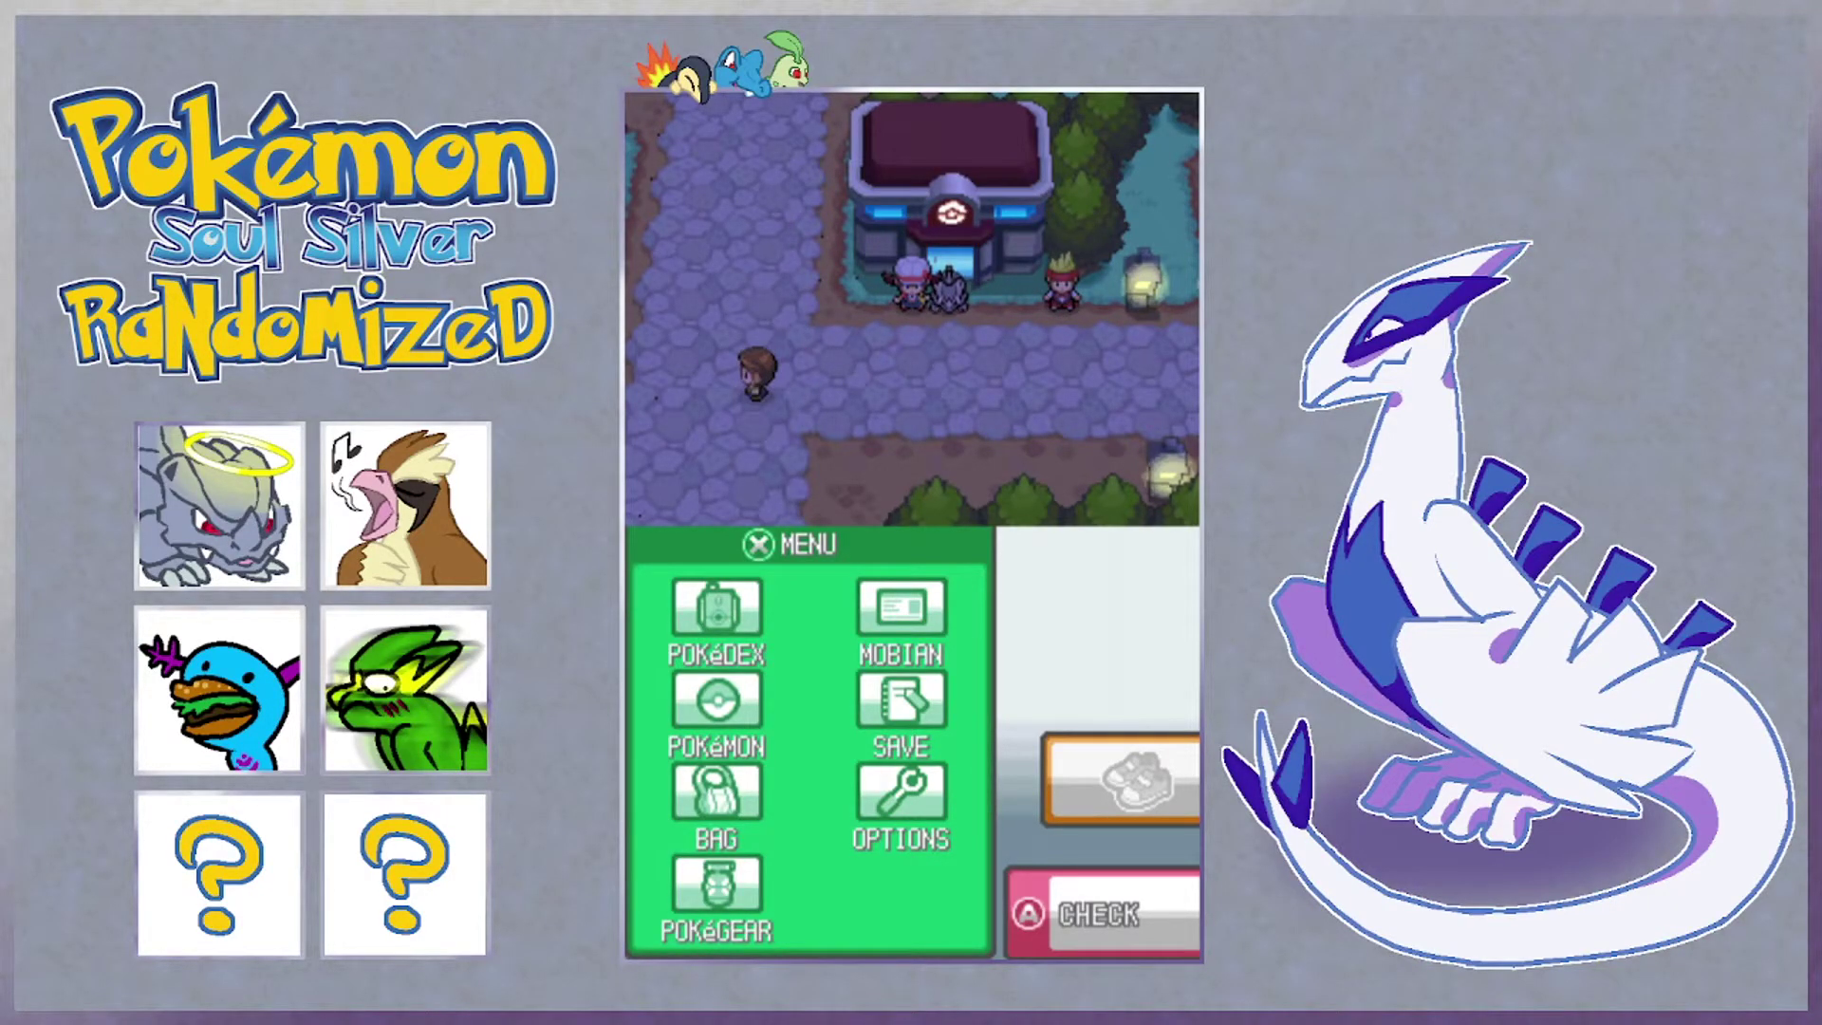
{"action": "key", "text": "Down"}
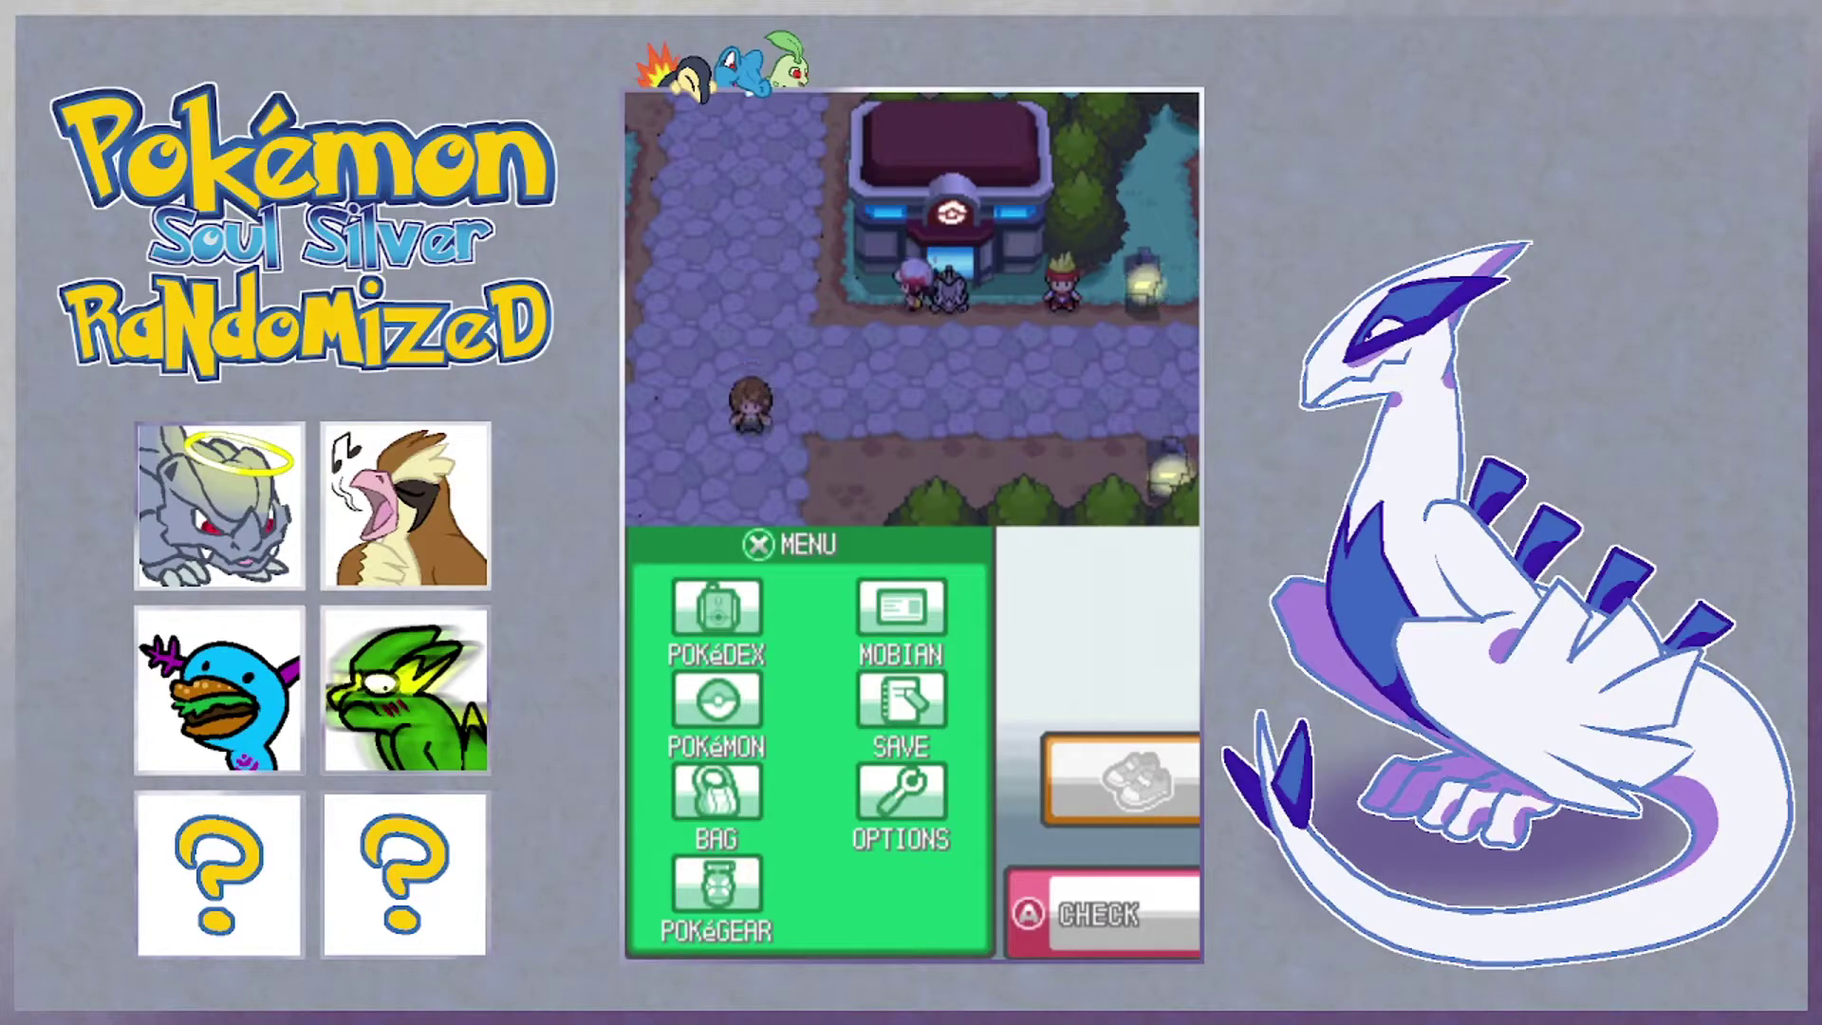
{"action": "key", "text": "Left"}
{"action": "key", "text": "Left"}
{"action": "key", "text": "Up"}
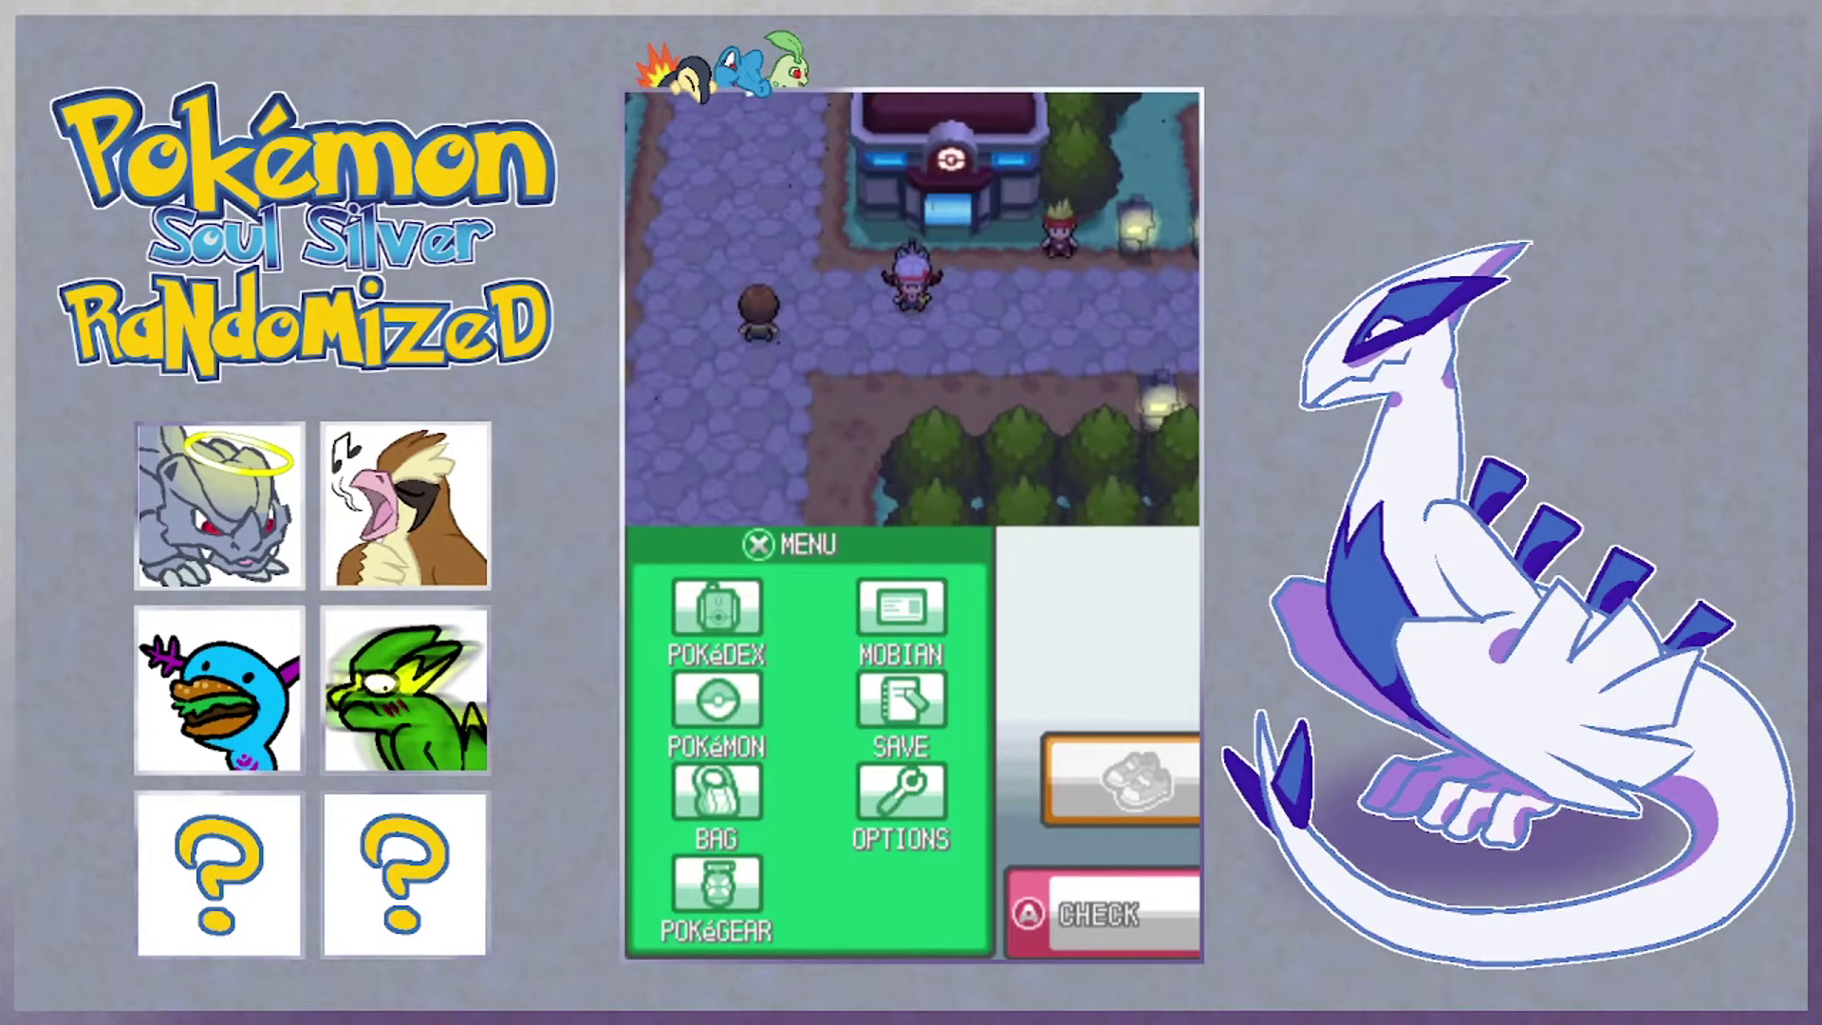
{"action": "key", "text": "a"}
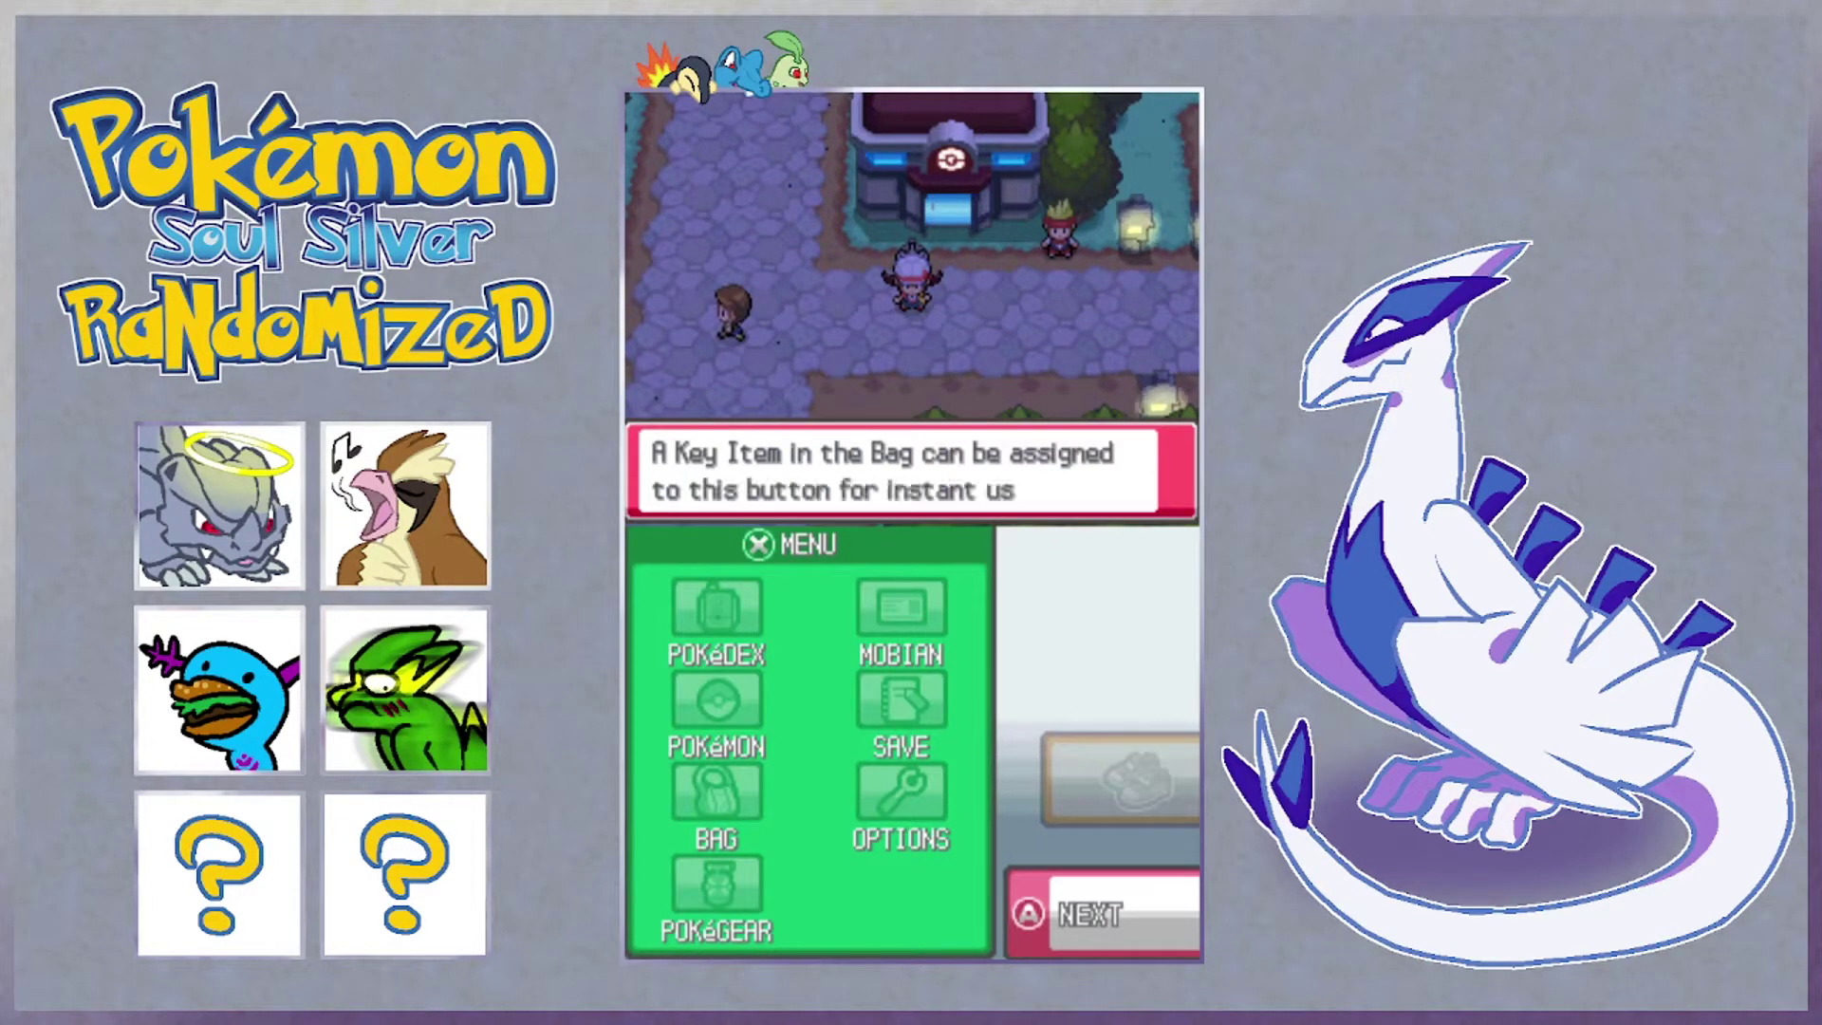
{"action": "key", "text": "x"}
{"action": "key", "text": "s"}
{"action": "key", "text": "z"}
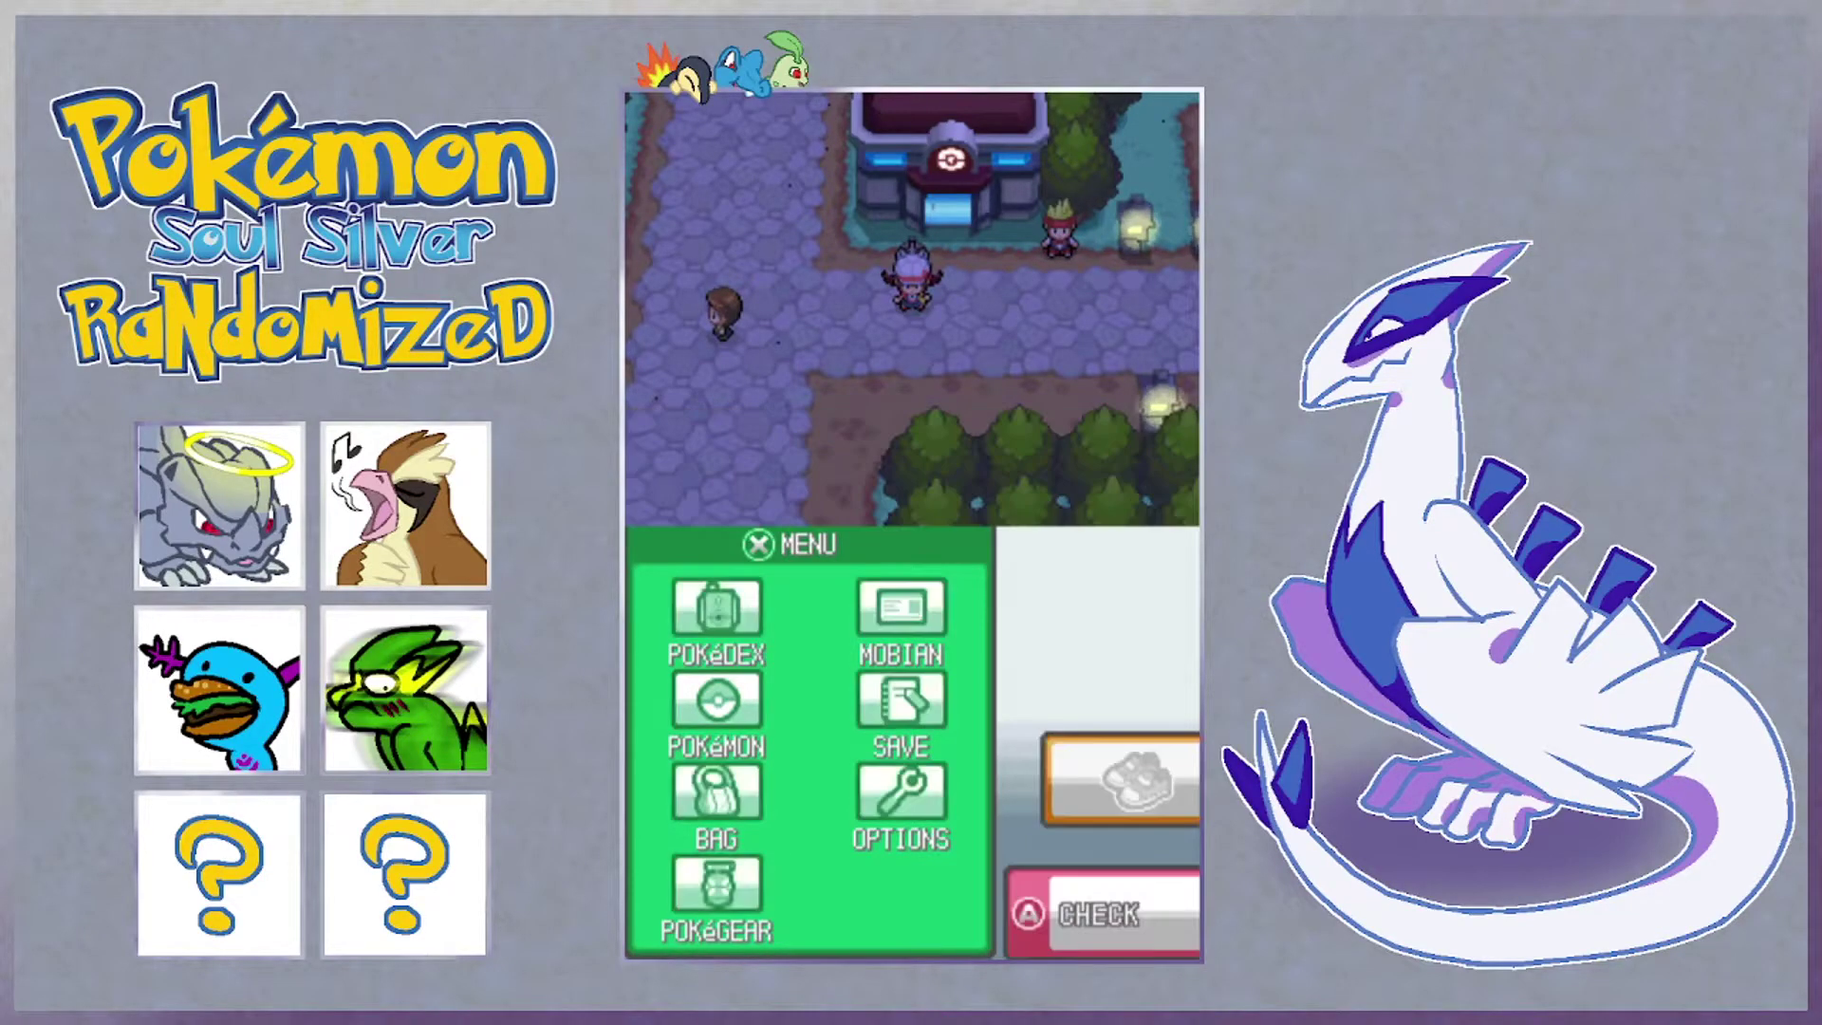
{"action": "key", "text": "s"}
{"action": "key", "text": "x"}
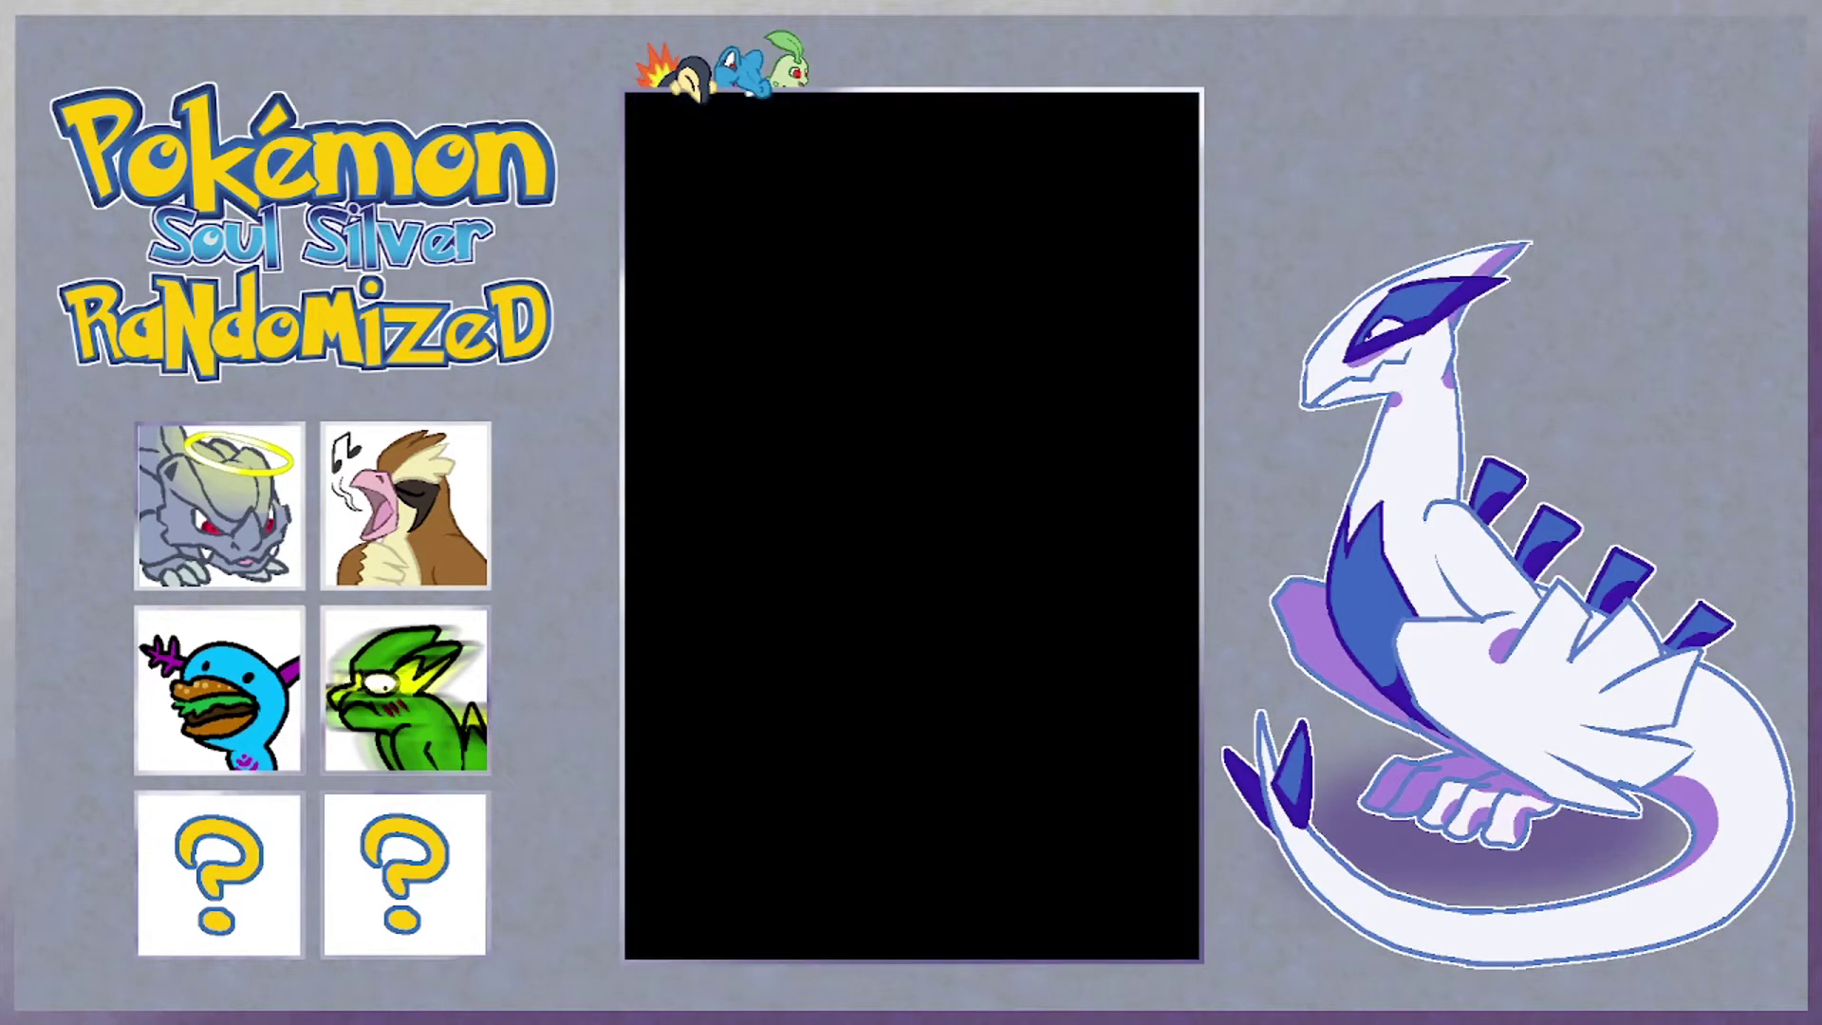